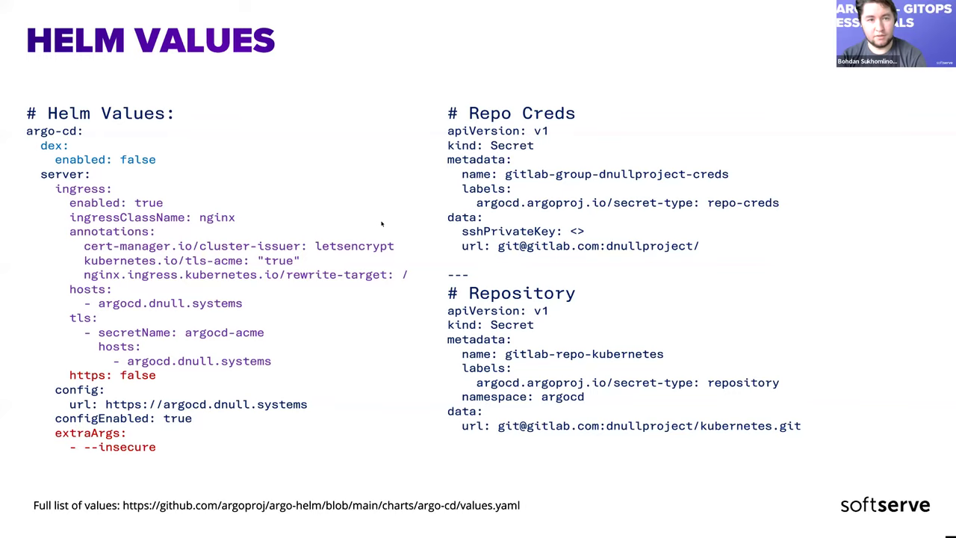
Advance the slides to the ARGO CD APPLICATION manifest slide, then switch to the terminal.
{"action": "key", "text": "Right"}
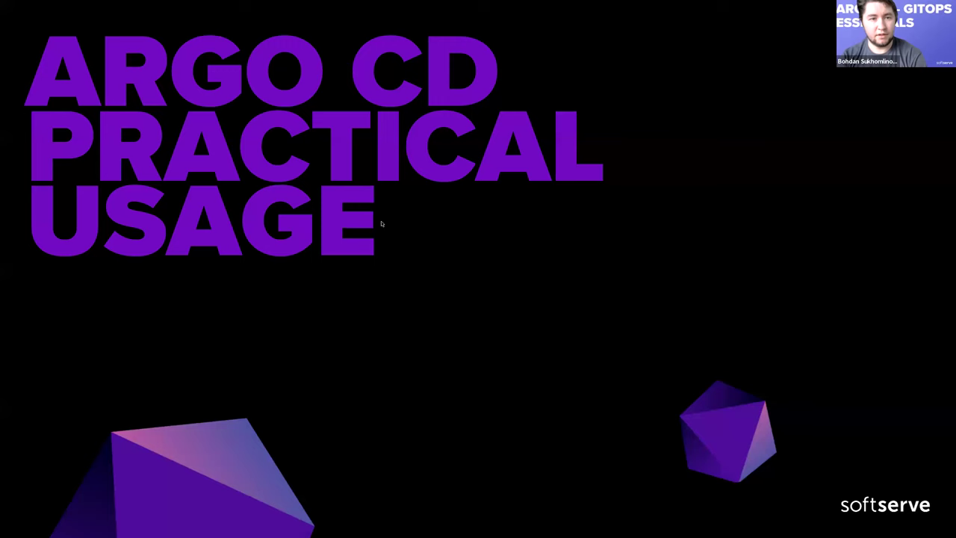
{"action": "key", "text": "Right"}
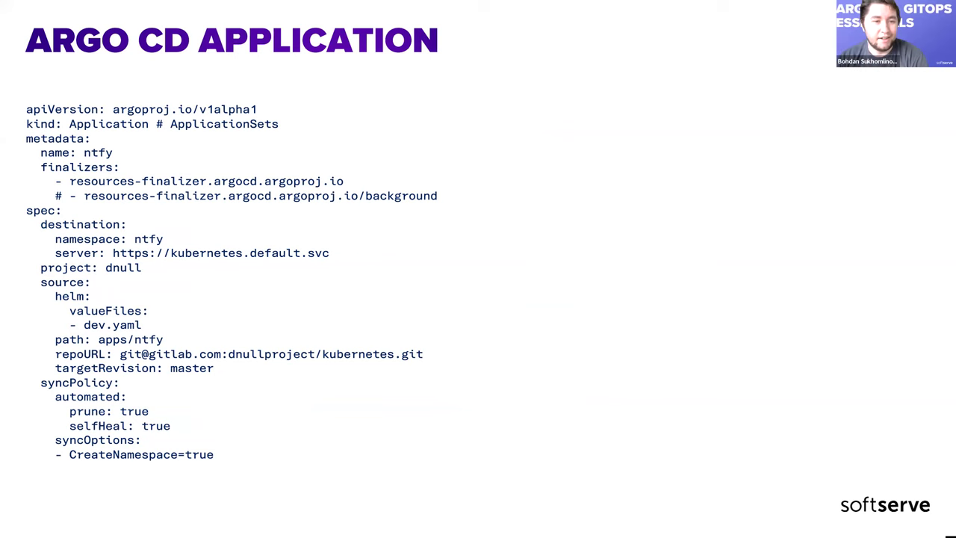
{"action": "key", "text": "alt+Tab"}
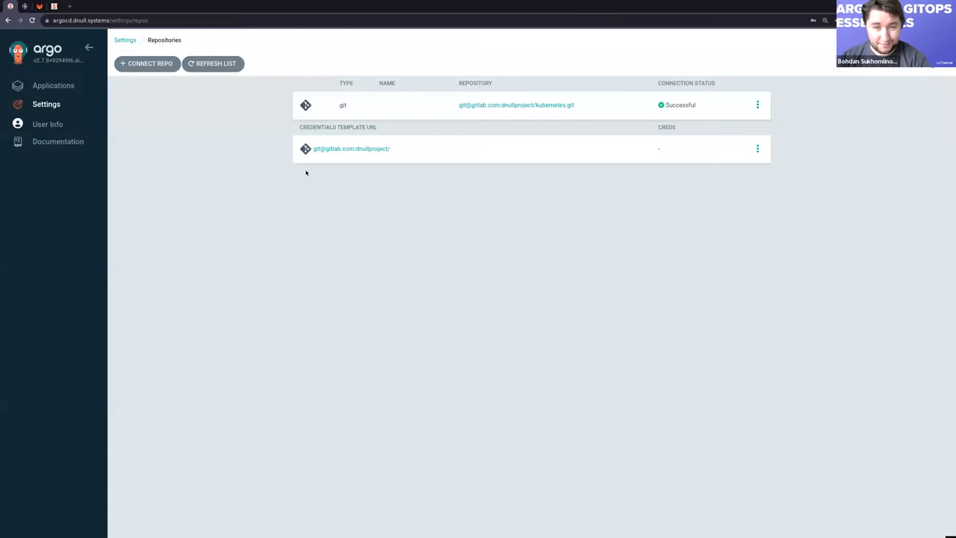
{"action": "key", "text": "alt+Tab"}
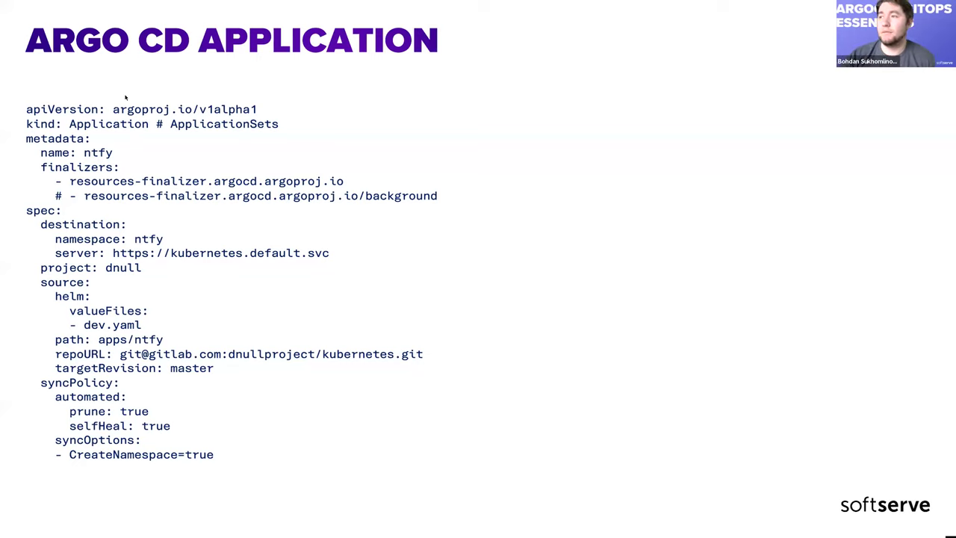
{"action": "key", "text": "alt+Tab"}
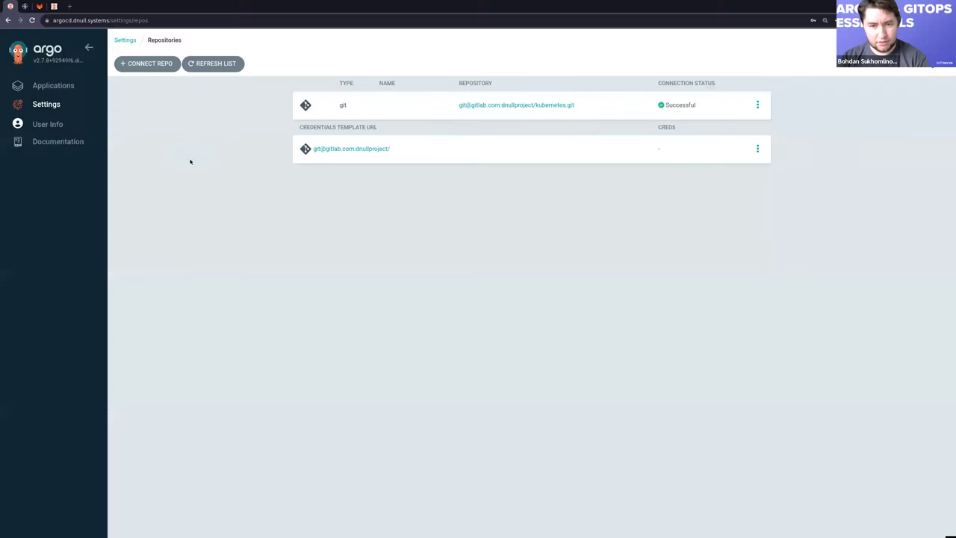
{"action": "key", "text": "alt+Tab"}
In k9s, list custom resource definitions filtered to the argoproj.io entries.
{"action": "key", "text": "ctrl+b"}
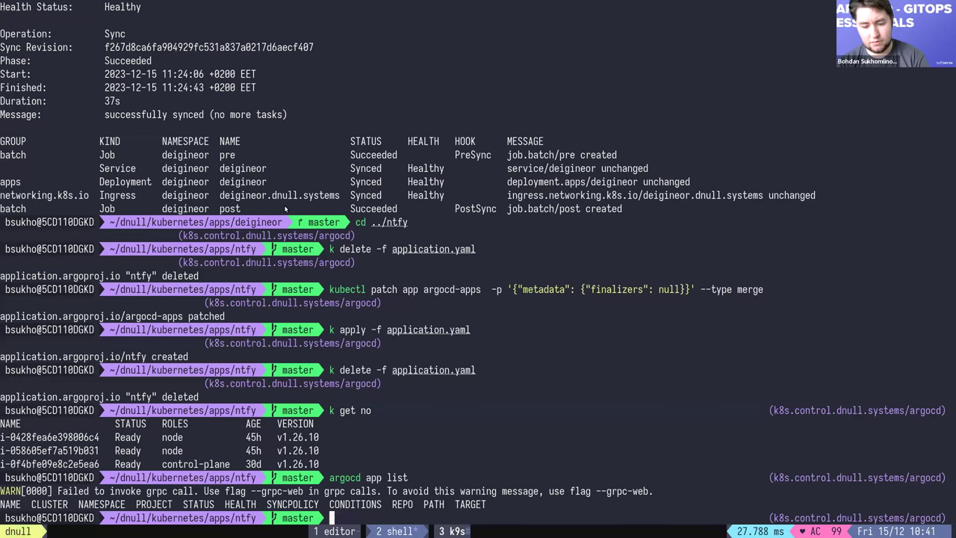
{"action": "key", "text": "3"}
{"action": "key", "text": "colon"}
{"action": "type", "text": "crds"}
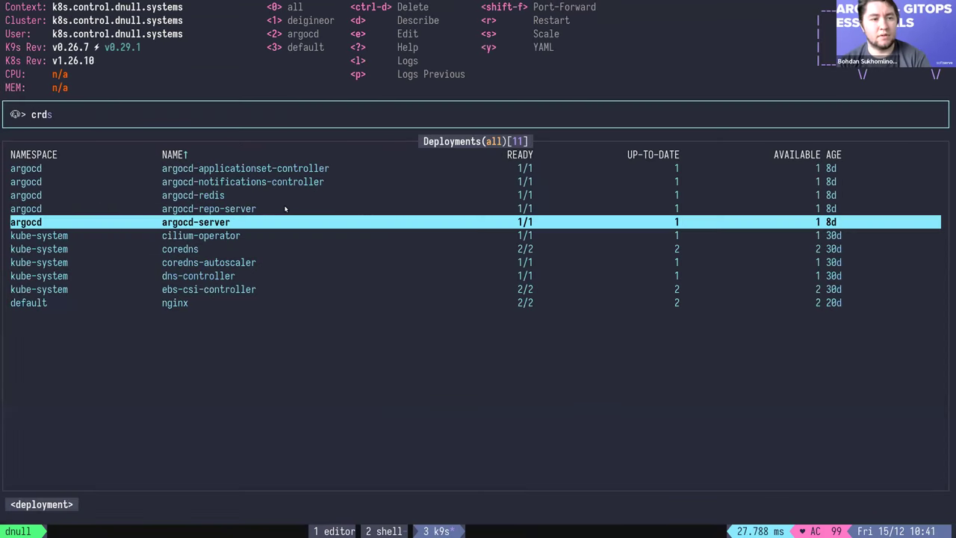
{"action": "key", "text": "Return"}
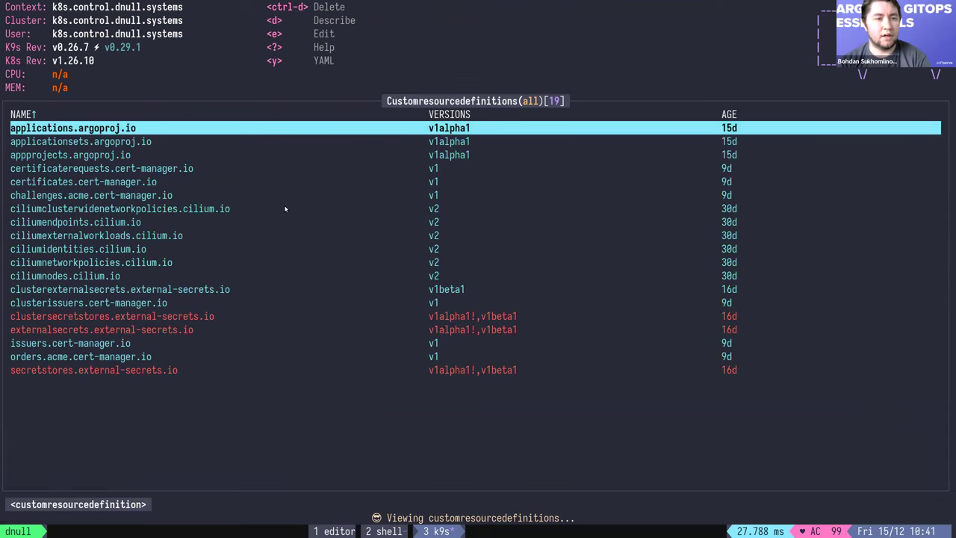
{"action": "key", "text": "slash"}
{"action": "type", "text": "argo"}
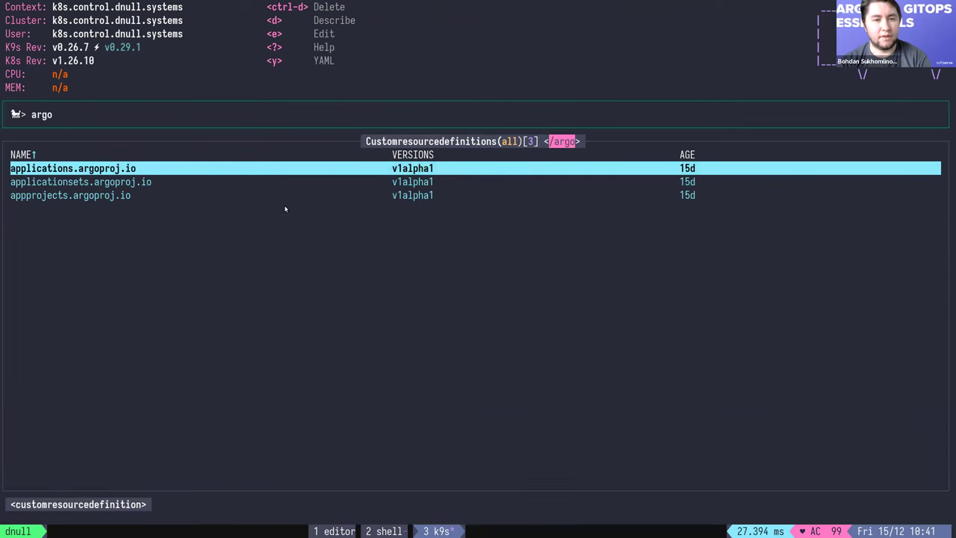
{"action": "key", "text": "Return"}
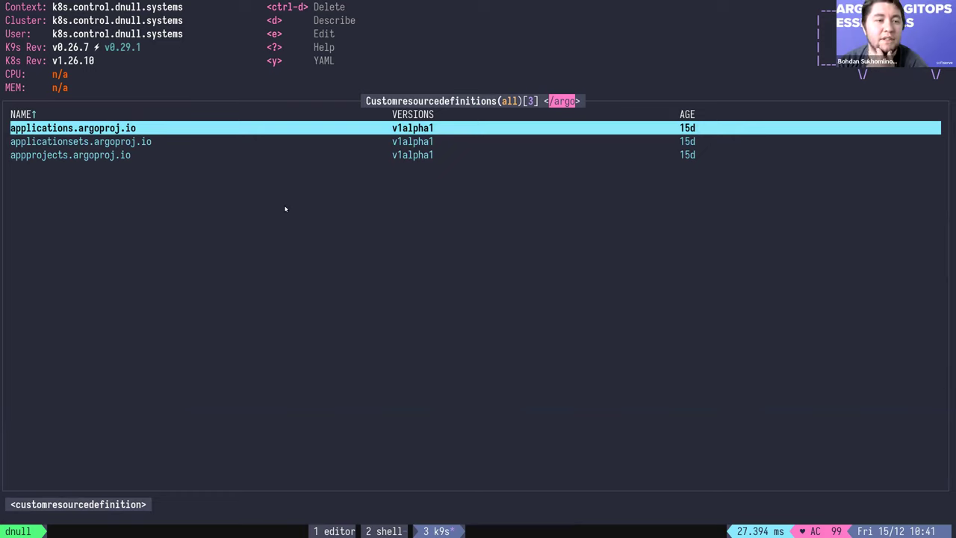
Open applications.argoproj.io and :application to confirm no Applications exist, then quit k9s.
{"action": "key", "text": "Down"}
{"action": "key", "text": "Down"}
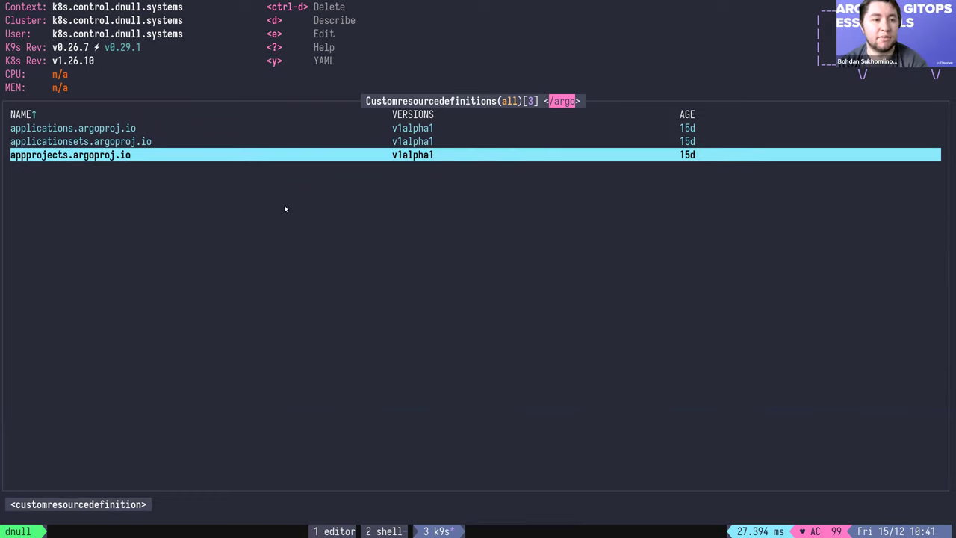
{"action": "key", "text": "Up"}
{"action": "key", "text": "Up"}
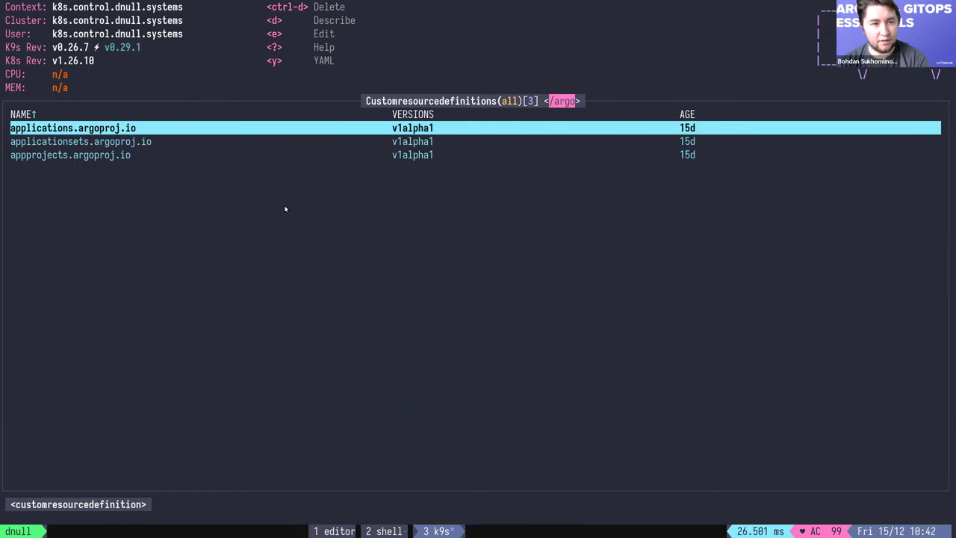
{"action": "key", "text": "Return"}
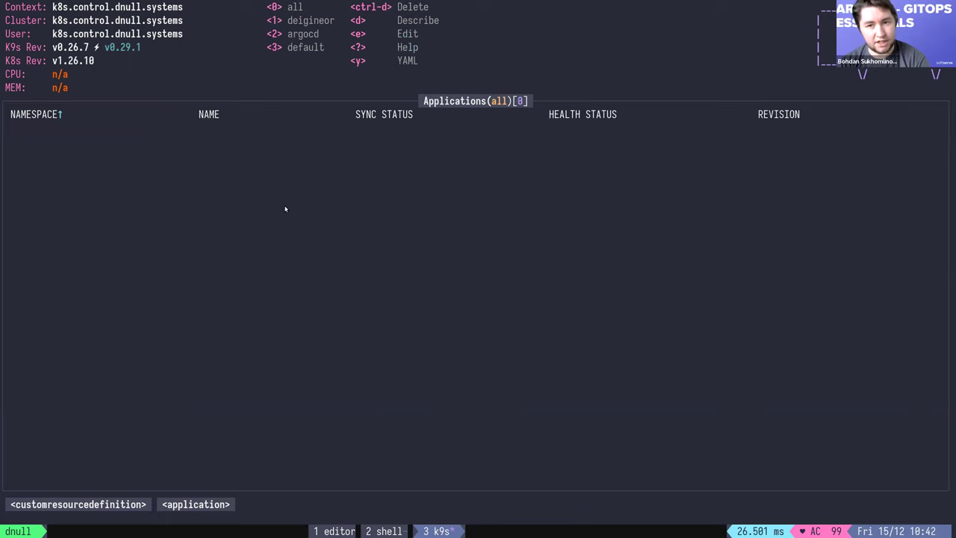
{"action": "key", "text": "Escape"}
{"action": "key", "text": "colon"}
{"action": "type", "text": "application"}
{"action": "key", "text": "Return"}
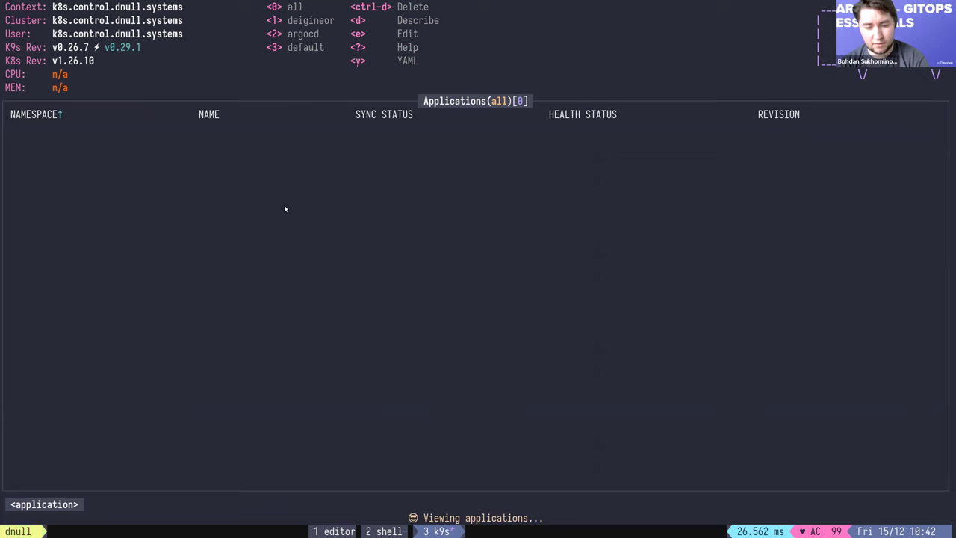
{"action": "key", "text": "ctrl+c"}
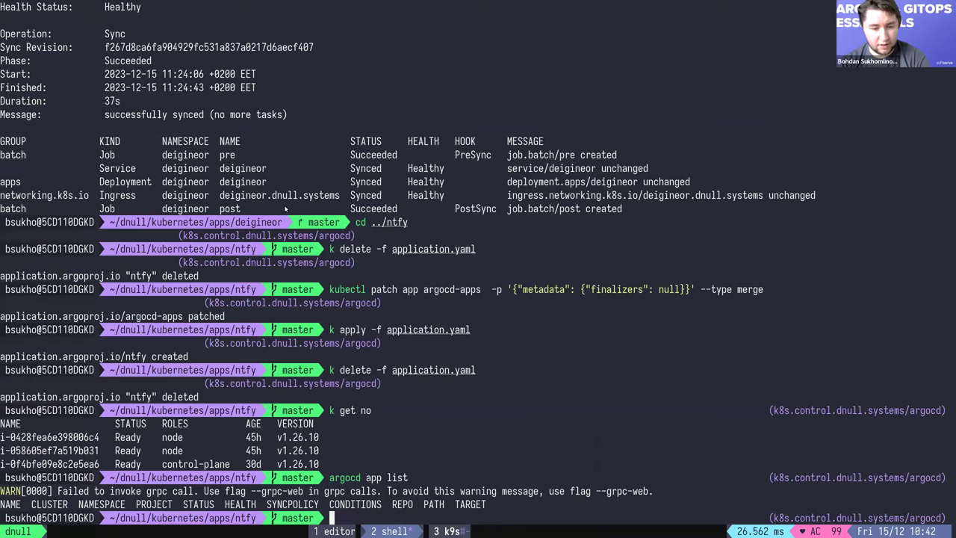
Open the ntfy application.yaml from NvimTree and close the repo-creds.yaml split.
{"action": "key", "text": "ctrl+b"}
{"action": "key", "text": "1"}
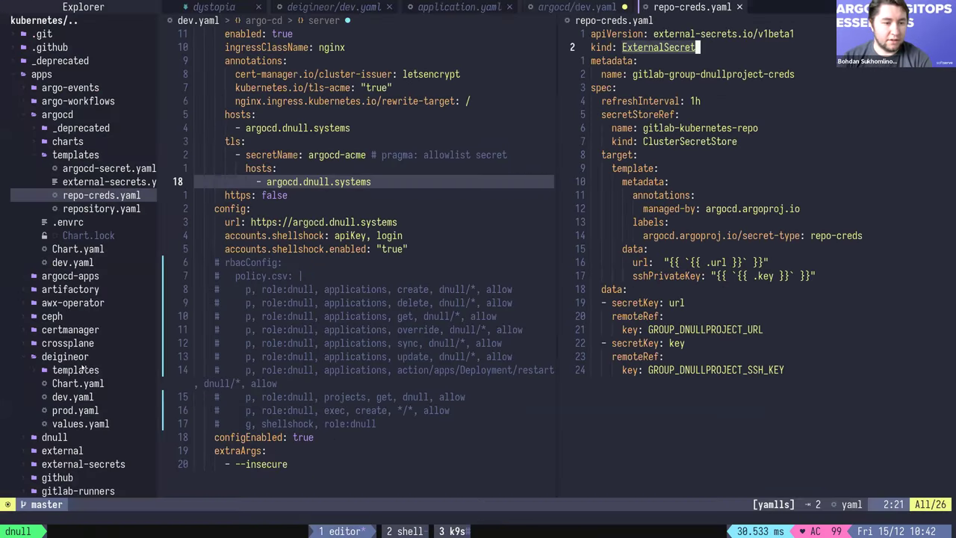
{"action": "scroll", "coordinate": [89, 396], "scroll_direction": "down", "scroll_amount": 7}
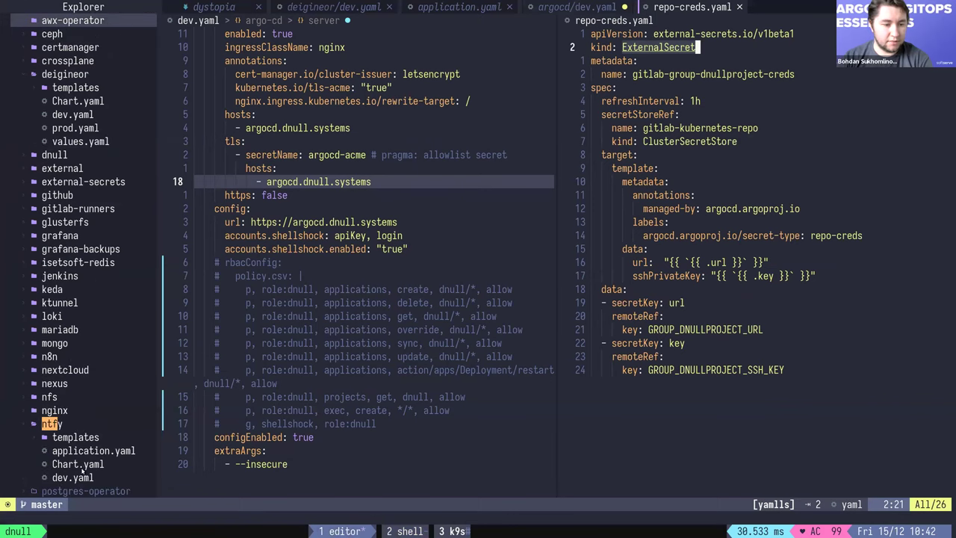
{"action": "left_click", "coordinate": [80, 472]}
{"action": "key", "text": "k"}
{"action": "key", "text": "k"}
{"action": "key", "text": "Return"}
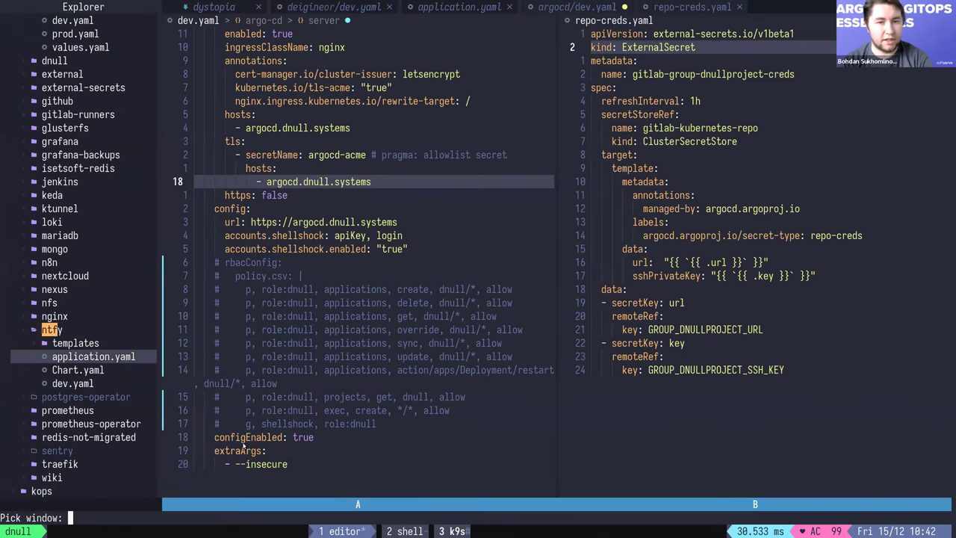
{"action": "type", "text": ":q"}
{"action": "key", "text": "Return"}
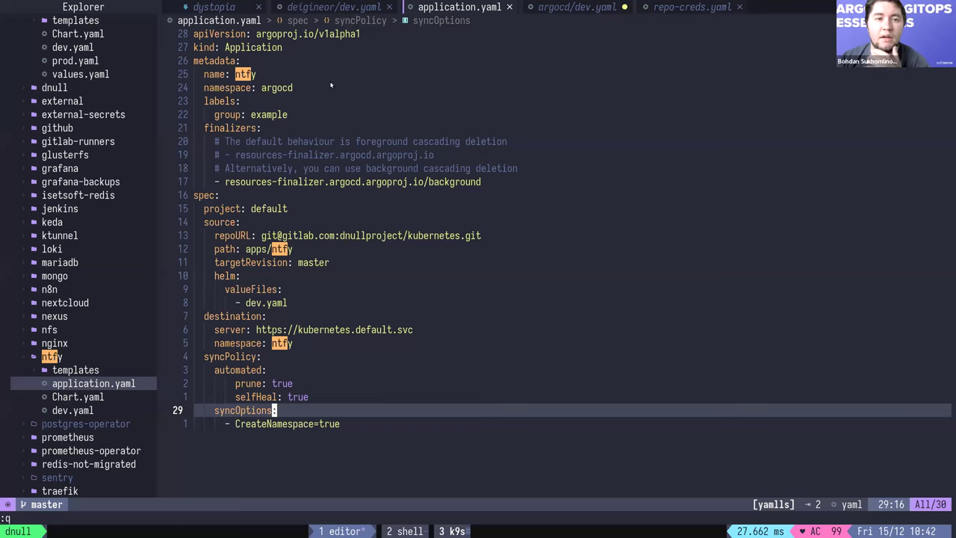
Highlight the manifest's name, finalizers, project, repoURL, path apps/ntfy, master revision, dev.yaml and destination.
{"action": "left_click_drag", "start_coordinate": [205, 76], "coordinate": [260, 76]}
{"action": "left_click_drag", "start_coordinate": [206, 129], "coordinate": [489, 182]}
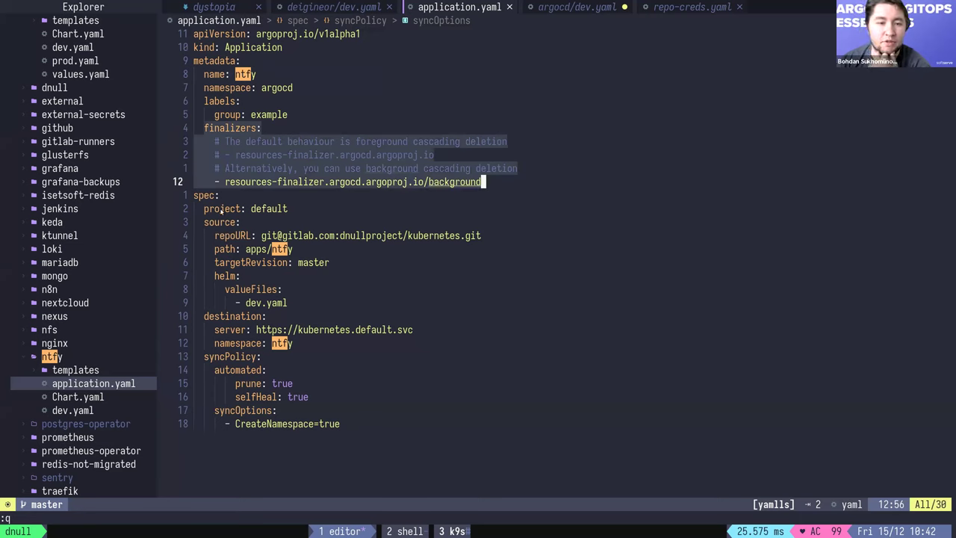
{"action": "triple_click", "coordinate": [248, 212]}
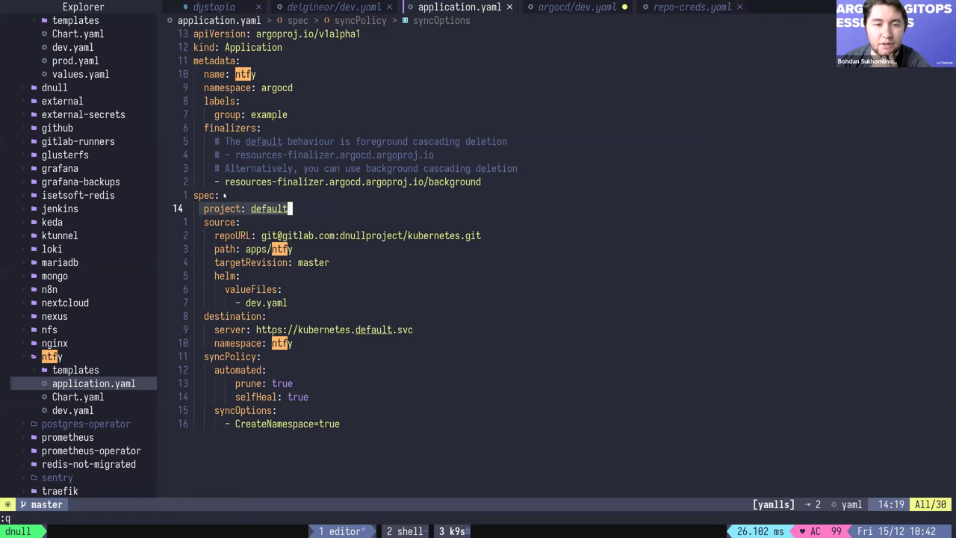
{"action": "left_click_drag", "start_coordinate": [261, 236], "coordinate": [481, 235]}
{"action": "left_click_drag", "start_coordinate": [246, 249], "coordinate": [293, 250]}
{"action": "double_click", "coordinate": [300, 263]}
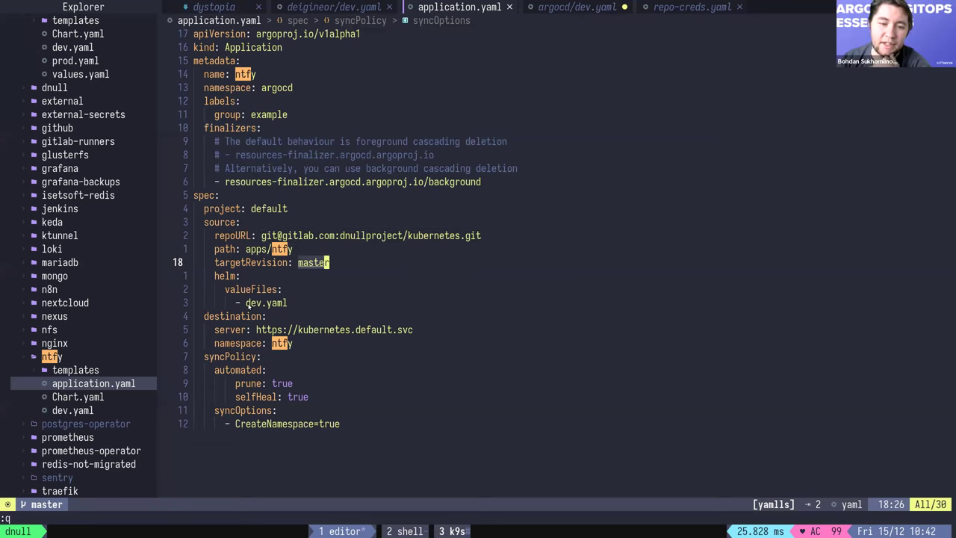
{"action": "left_click_drag", "start_coordinate": [246, 302], "coordinate": [286, 302]}
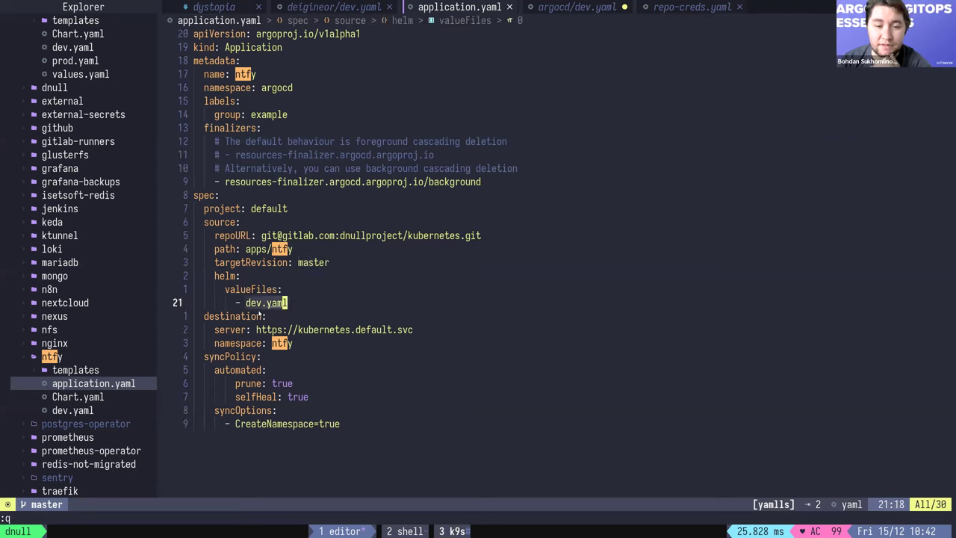
{"action": "left_click_drag", "start_coordinate": [286, 302], "coordinate": [200, 222]}
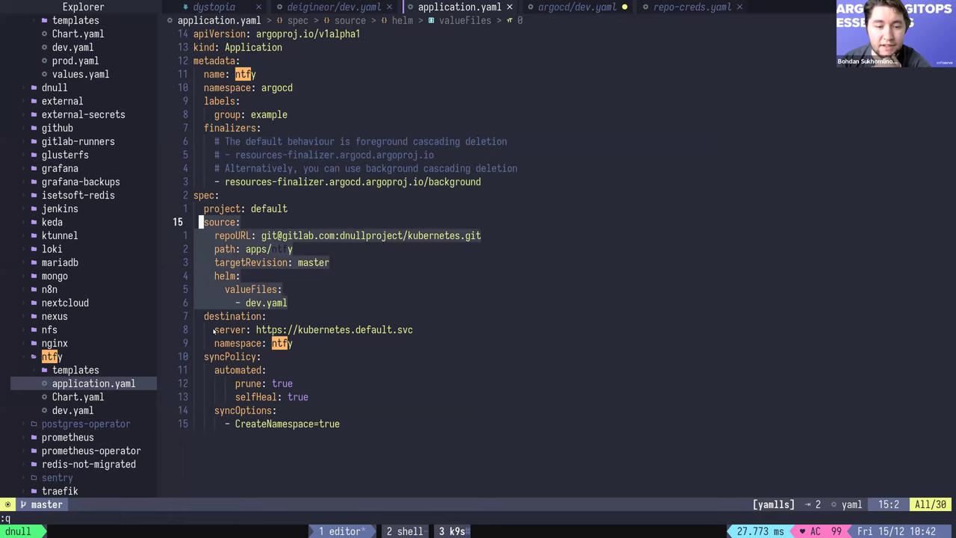
{"action": "left_click_drag", "start_coordinate": [212, 330], "coordinate": [291, 342]}
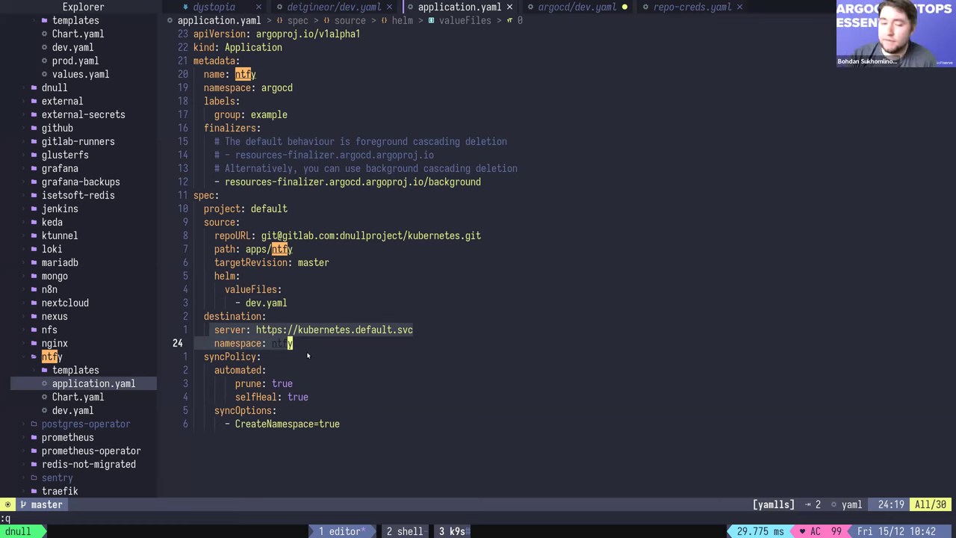
{"action": "left_click_drag", "start_coordinate": [212, 235], "coordinate": [475, 291]}
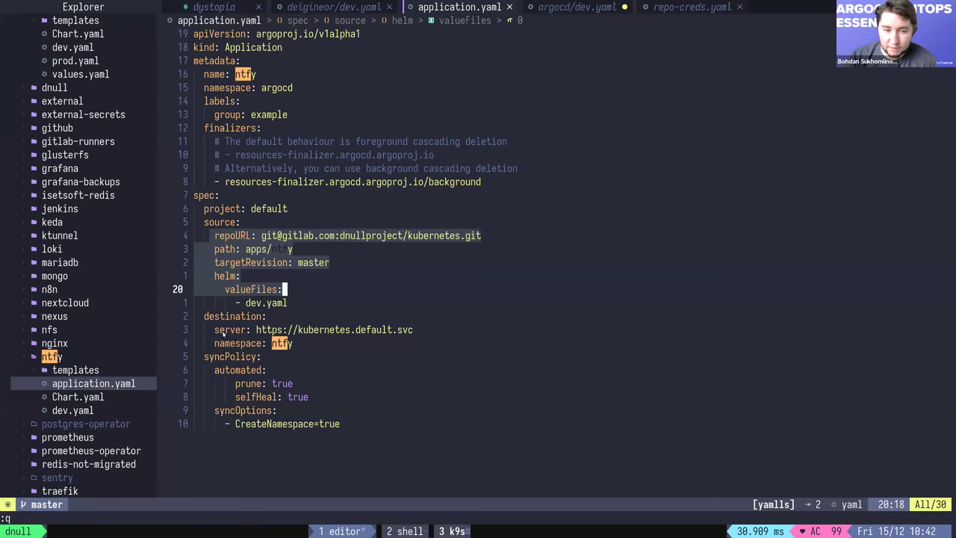
{"action": "left_click_drag", "start_coordinate": [210, 332], "coordinate": [437, 336]}
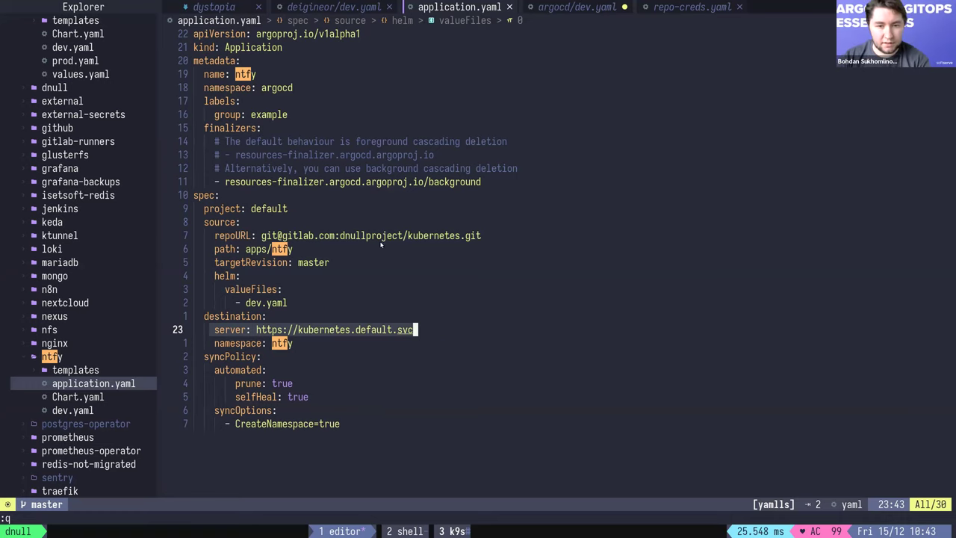
Open ntfy's dev.yaml in a vertical split beside application.yaml.
{"action": "left_click", "coordinate": [484, 235]}
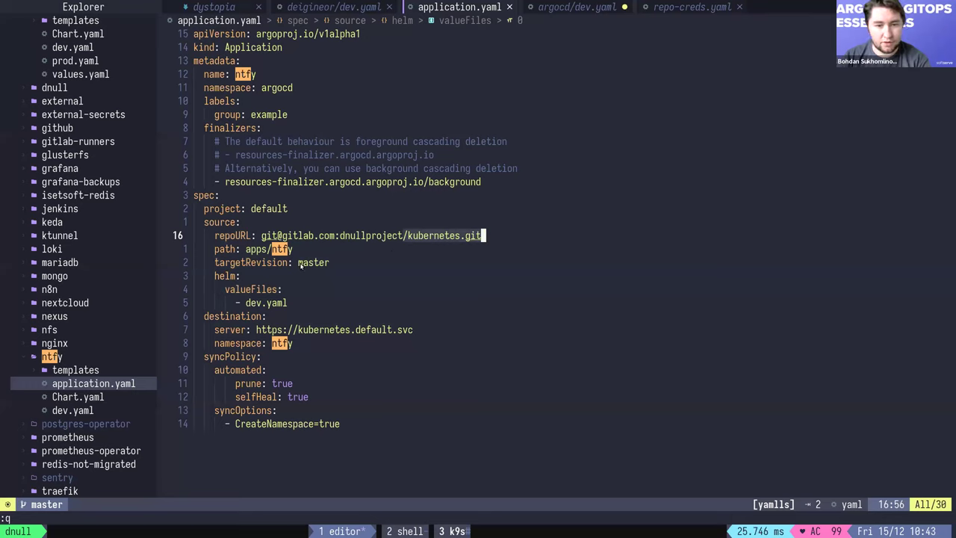
{"action": "key", "text": "Down"}
{"action": "key", "text": "Down"}
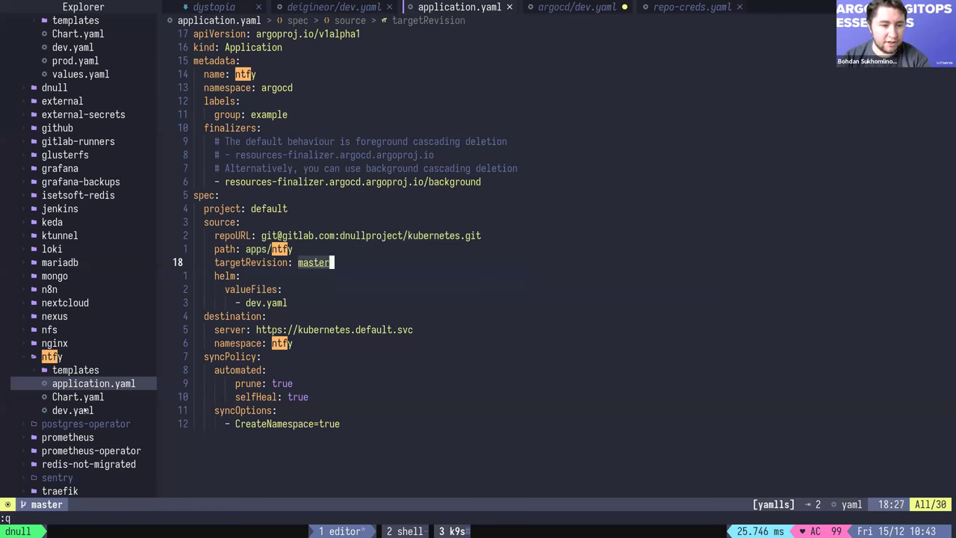
{"action": "left_click", "coordinate": [246, 303]}
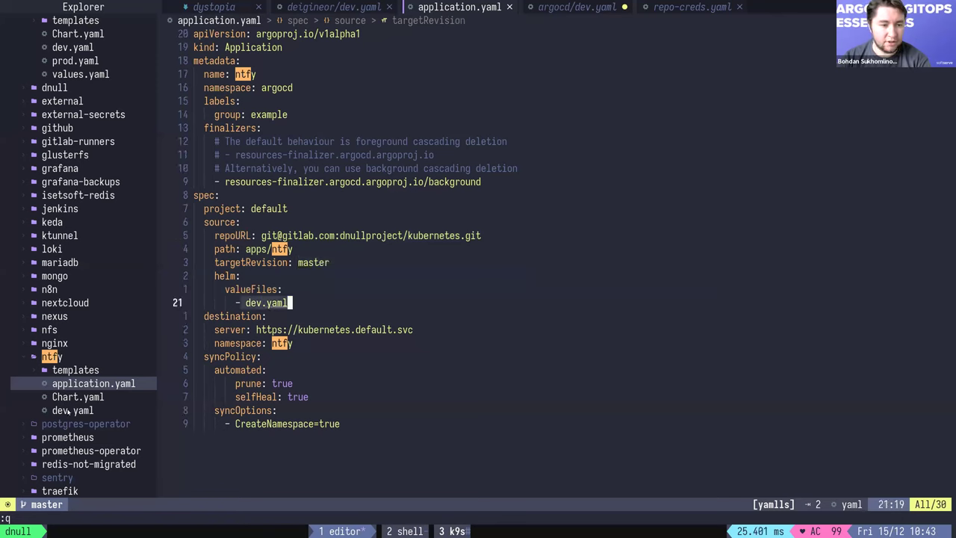
{"action": "left_click", "coordinate": [88, 410]}
{"action": "key", "text": "ctrl+v"}
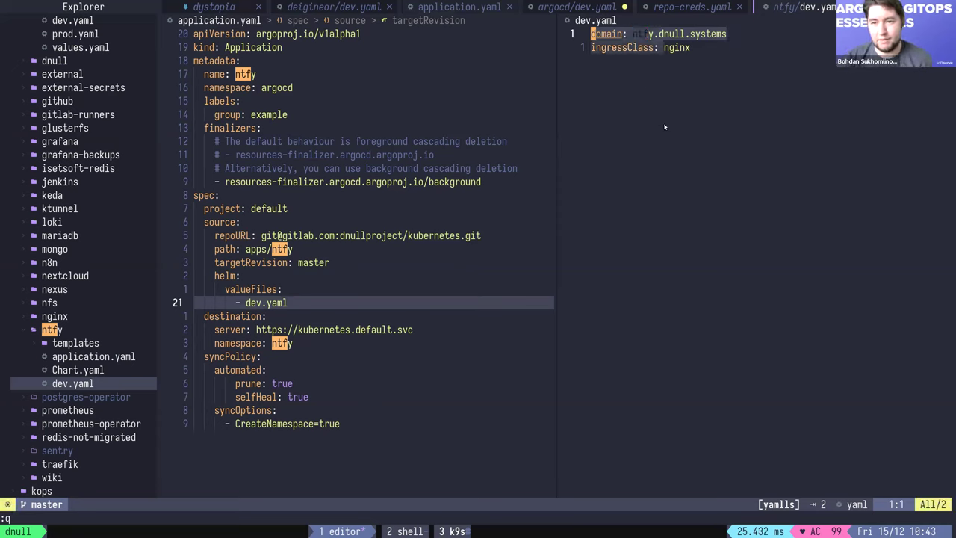
Replace dev.yaml in the right window with ntfy's Chart.yaml, jumping to its name line.
{"action": "left_click", "coordinate": [640, 47]}
{"action": "double_click", "coordinate": [607, 33]}
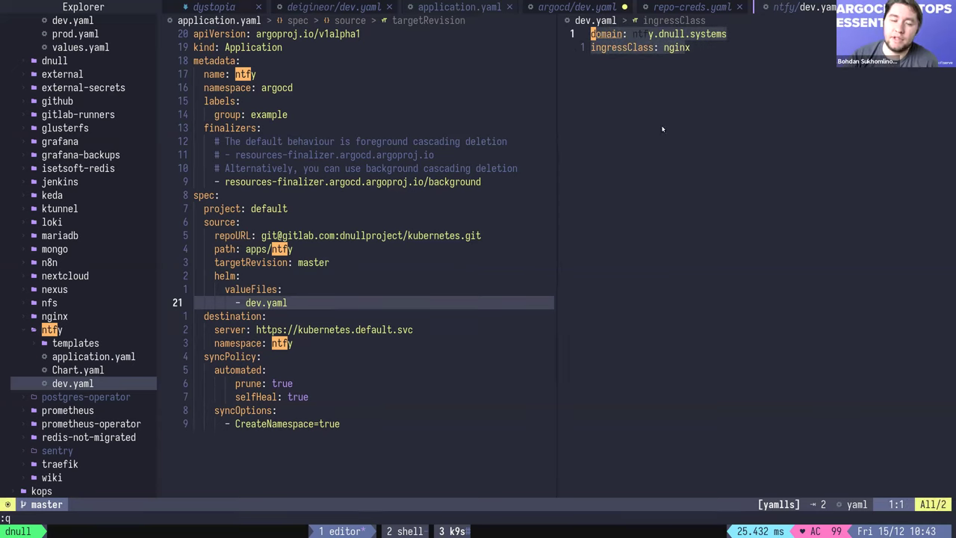
{"action": "left_click", "coordinate": [96, 370]}
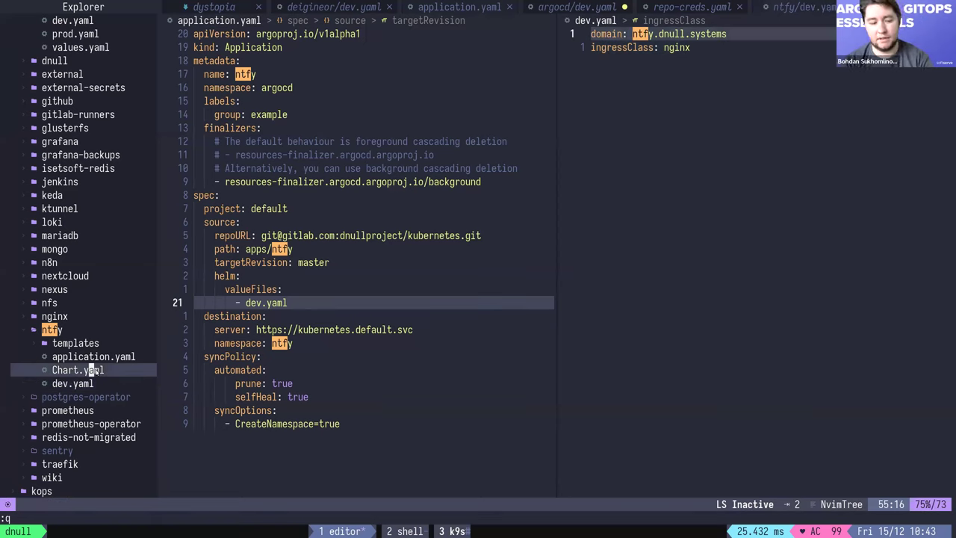
{"action": "double_click", "coordinate": [96, 369]}
{"action": "key", "text": "b"}
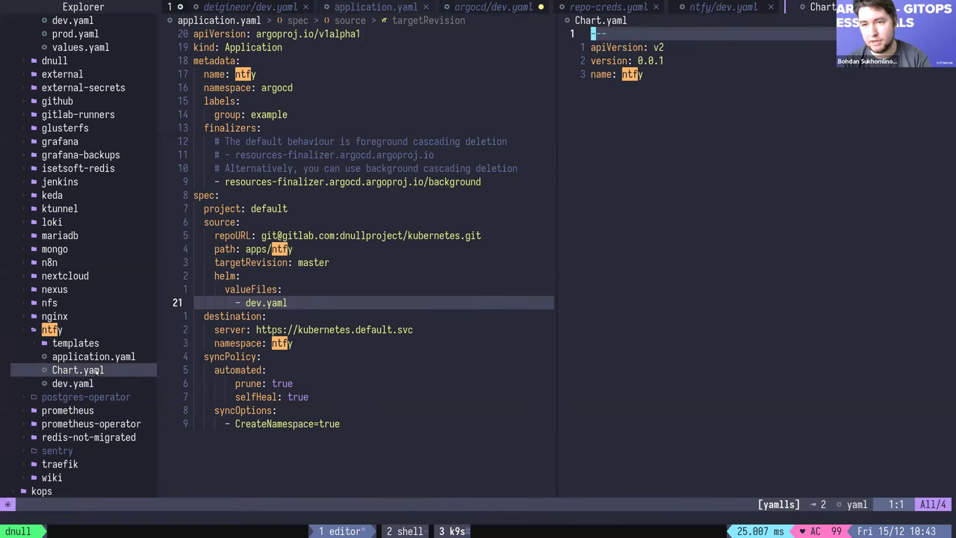
{"action": "key", "text": "G"}
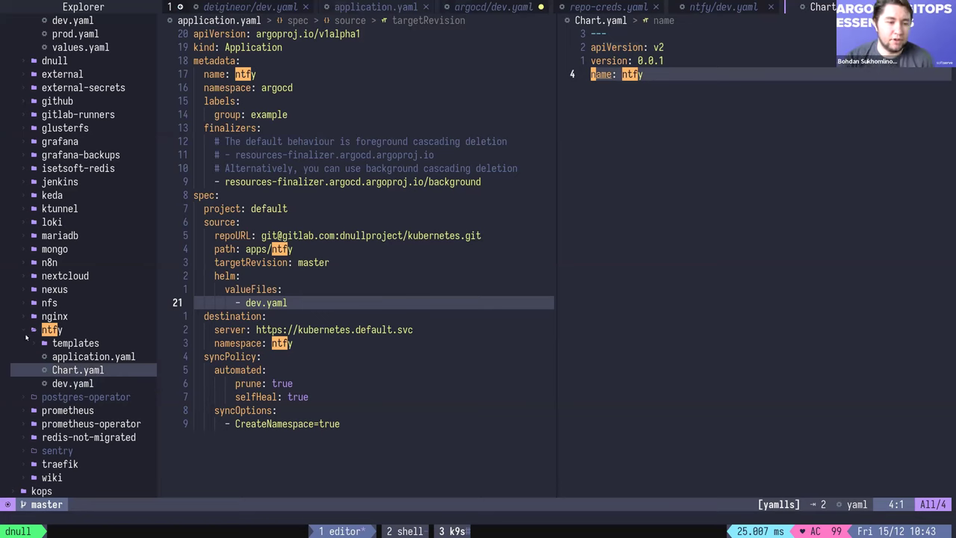
{"action": "left_click", "coordinate": [85, 382]}
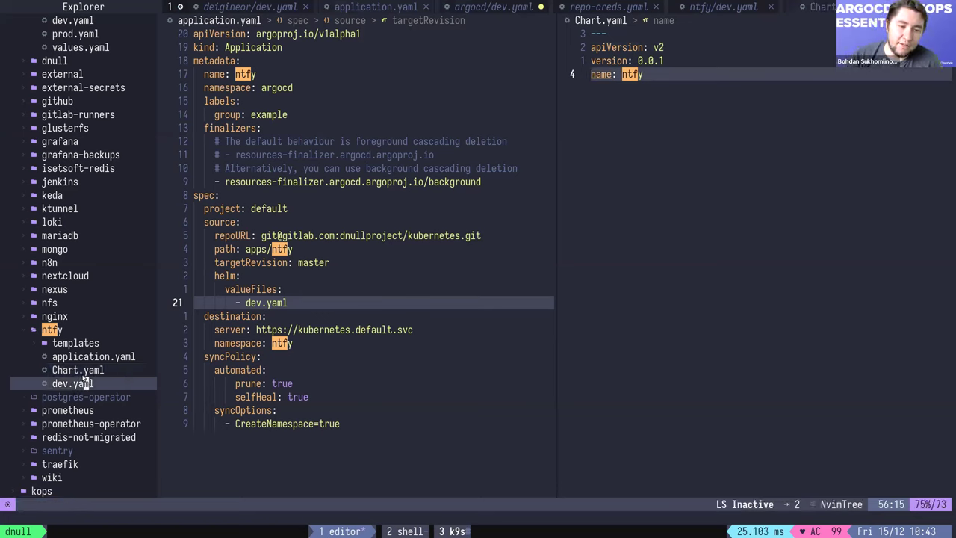
{"action": "key", "text": "k"}
{"action": "key", "text": "k"}
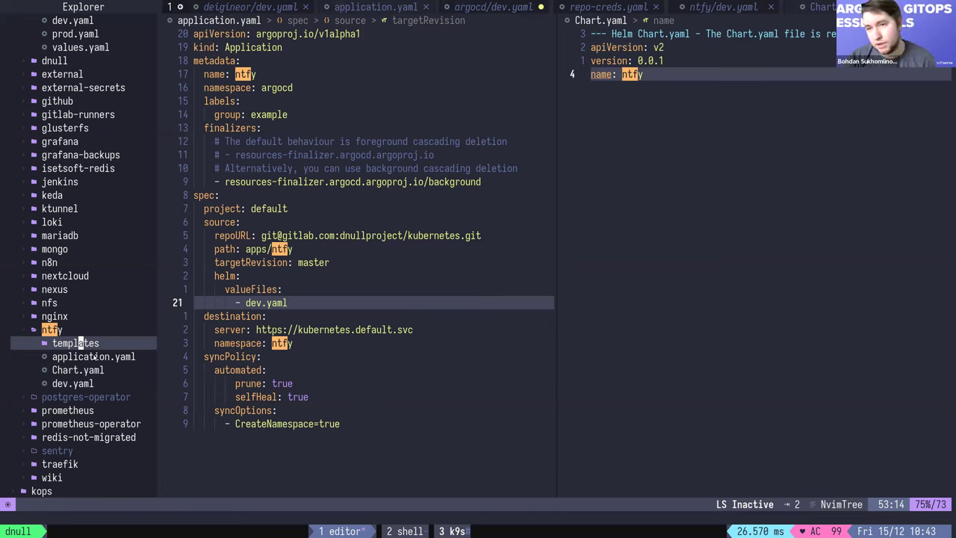
{"action": "scroll", "coordinate": [73, 312], "scroll_direction": "up", "scroll_amount": 9}
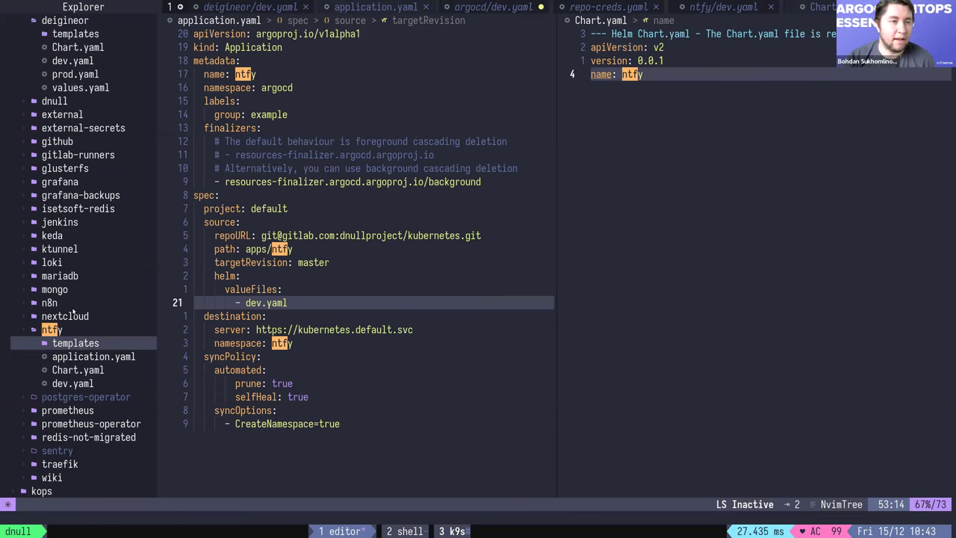
Open the argocd chart's Chart.yaml in the right window, showing argo-cd version 5.41.1 and its repository URL.
{"action": "double_click", "coordinate": [72, 114]}
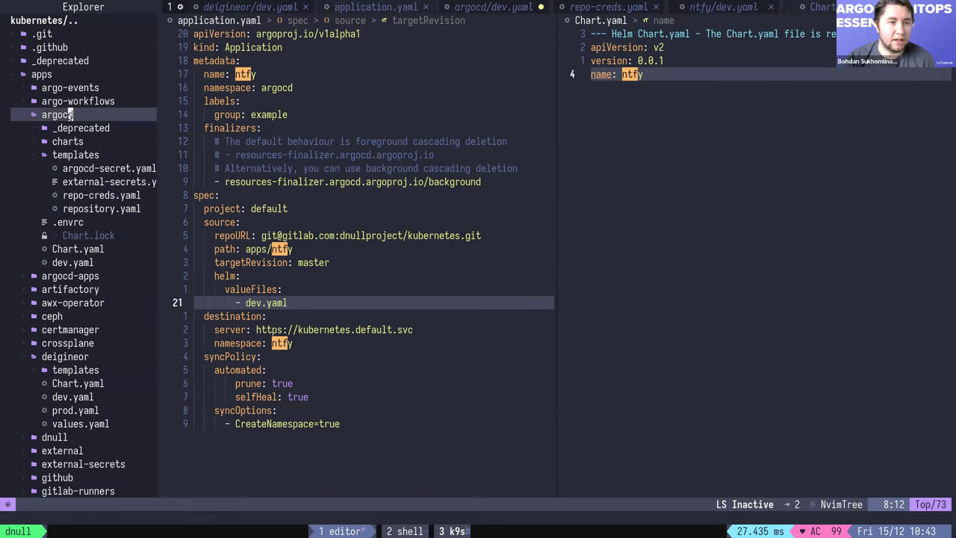
{"action": "double_click", "coordinate": [71, 208]}
{"action": "double_click", "coordinate": [73, 114]}
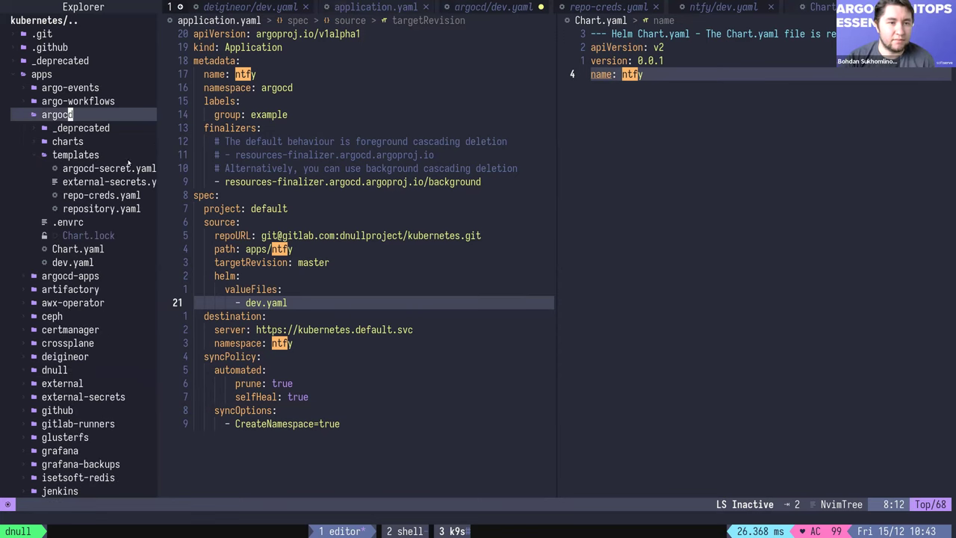
{"action": "double_click", "coordinate": [75, 155]}
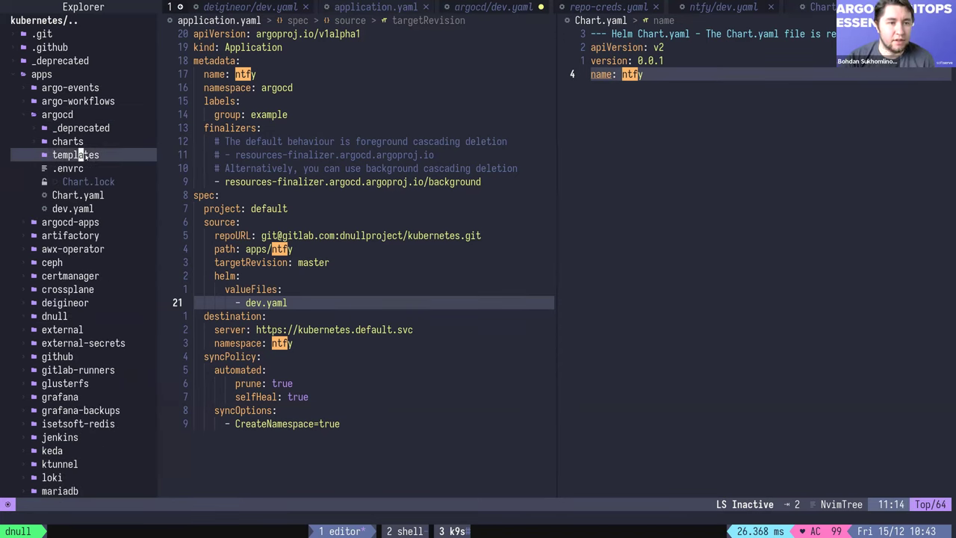
{"action": "left_click", "coordinate": [74, 195]}
{"action": "double_click", "coordinate": [82, 196]}
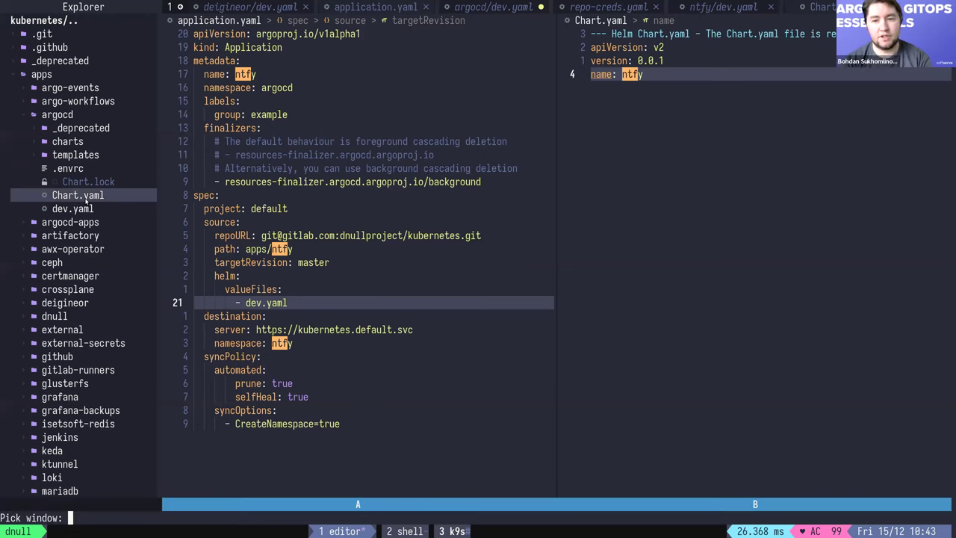
{"action": "key", "text": "b"}
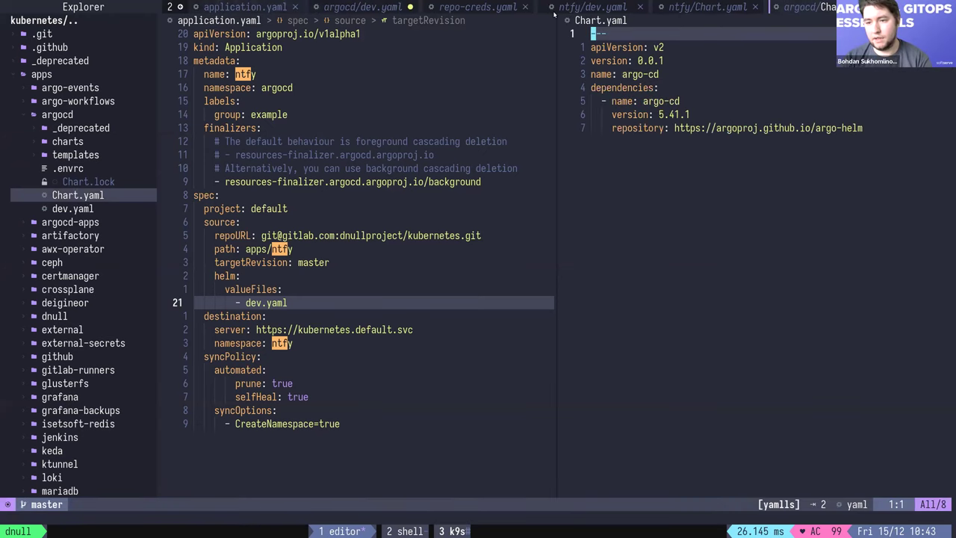
{"action": "key", "text": "G"}
{"action": "key", "text": "A"}
{"action": "key", "text": "Up"}
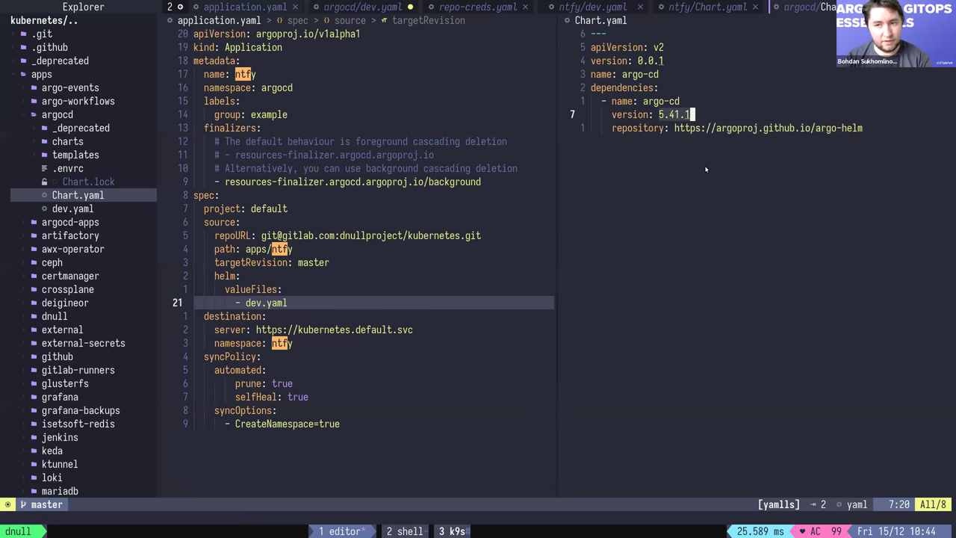
{"action": "key", "text": "Escape"}
{"action": "left_click", "coordinate": [707, 127]}
Show the argocd chart's dev.yaml in the right window and scroll through it.
{"action": "left_click", "coordinate": [86, 209]}
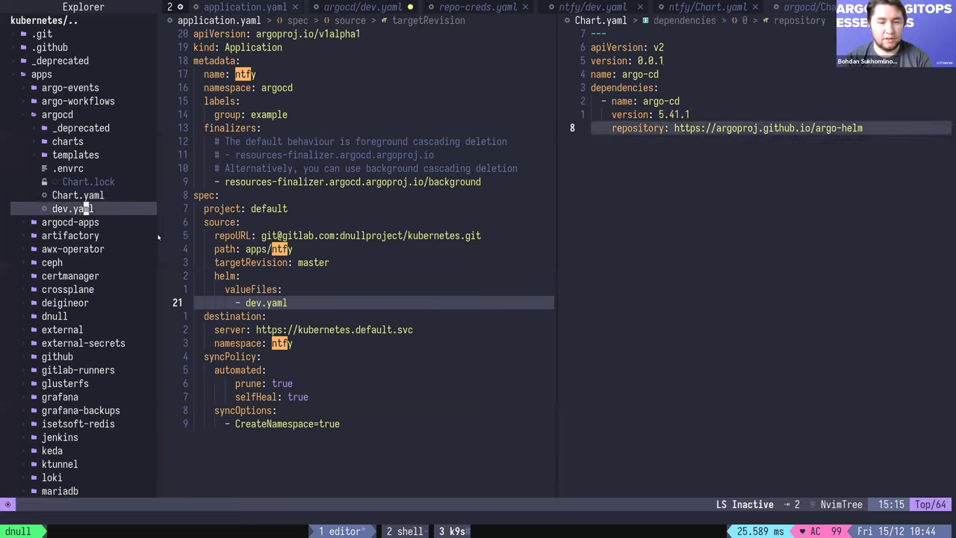
{"action": "key", "text": "Return"}
{"action": "key", "text": "b"}
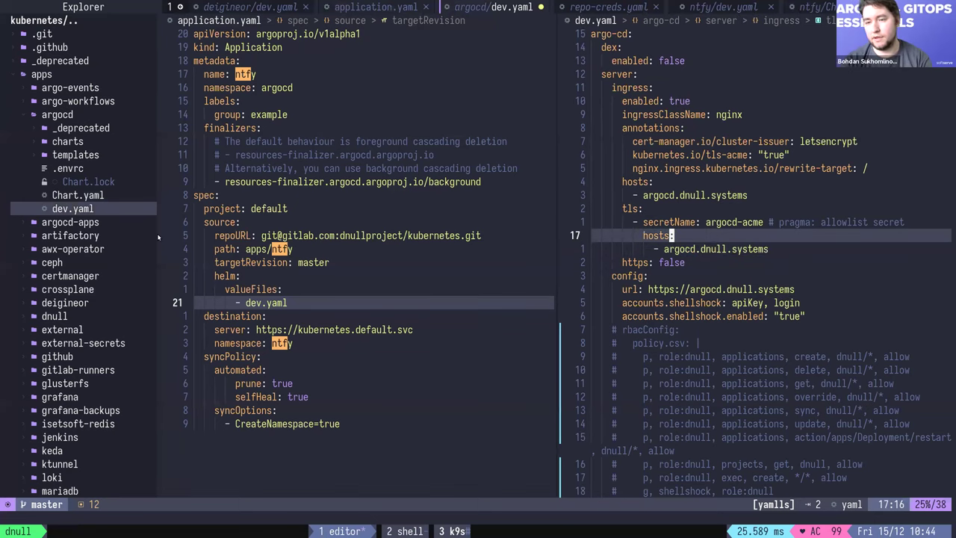
{"action": "scroll", "coordinate": [594, 264], "scroll_direction": "up", "scroll_amount": 1}
{"action": "scroll", "coordinate": [73, 306], "scroll_direction": "down", "scroll_amount": 8}
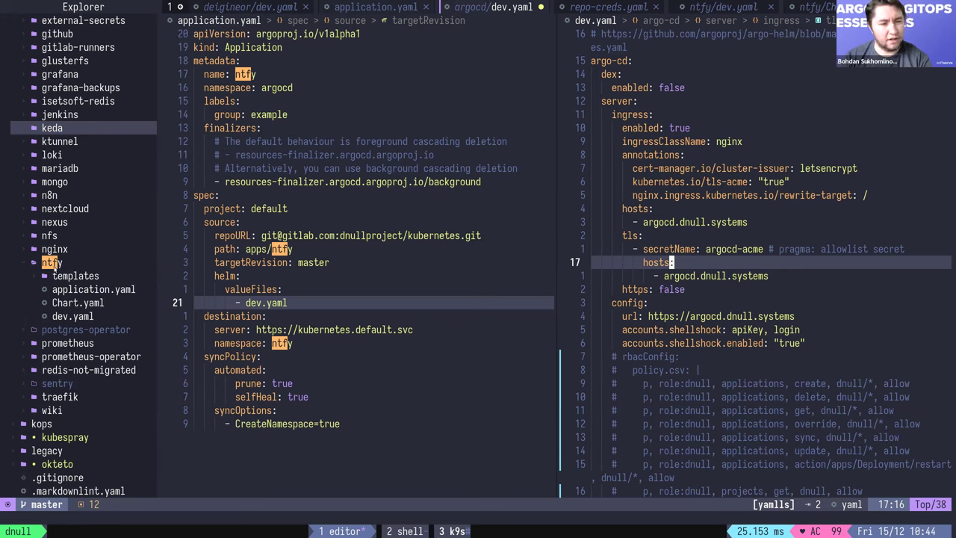
{"action": "left_click", "coordinate": [69, 316]}
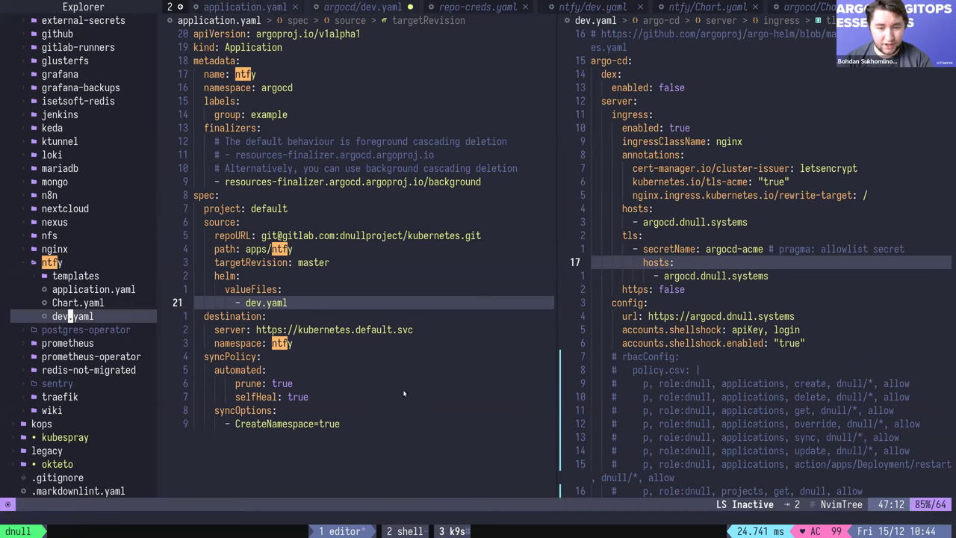
Run `k apply -f application.yaml` in the shell window to create the ntfy application.
{"action": "key", "text": "ctrl+b"}
{"action": "type", "text": "2"}
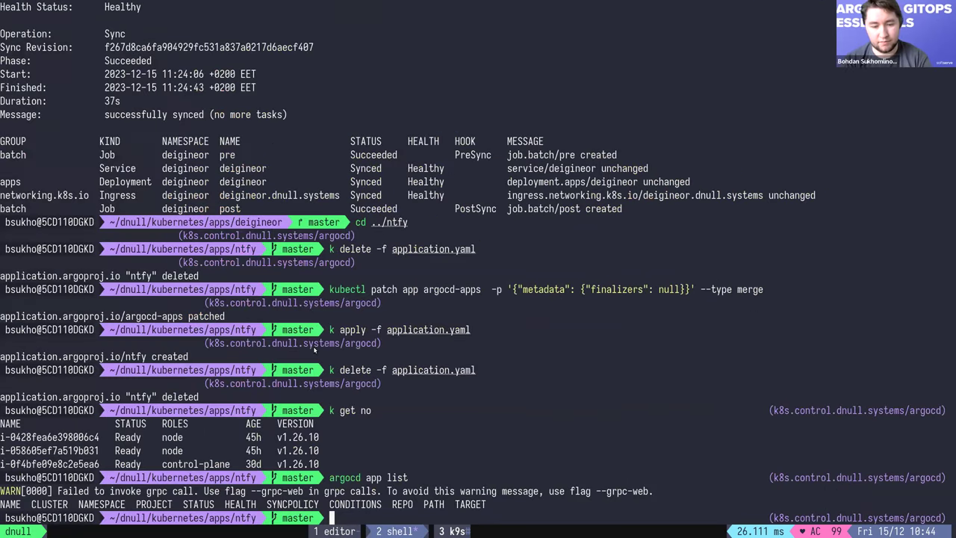
{"action": "type", "text": "ka"}
{"action": "key", "text": "Right"}
{"action": "key", "text": "Return"}
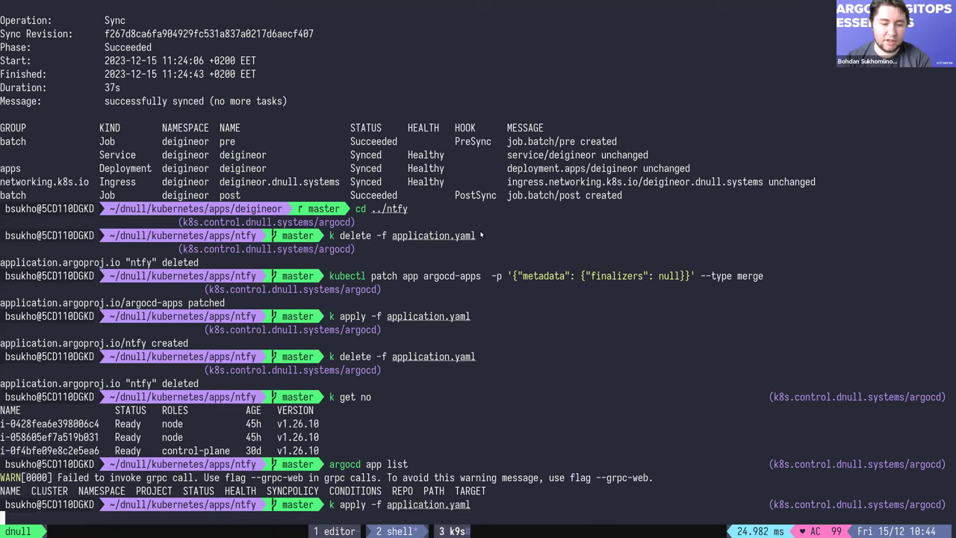
{"action": "key", "text": "super+2"}
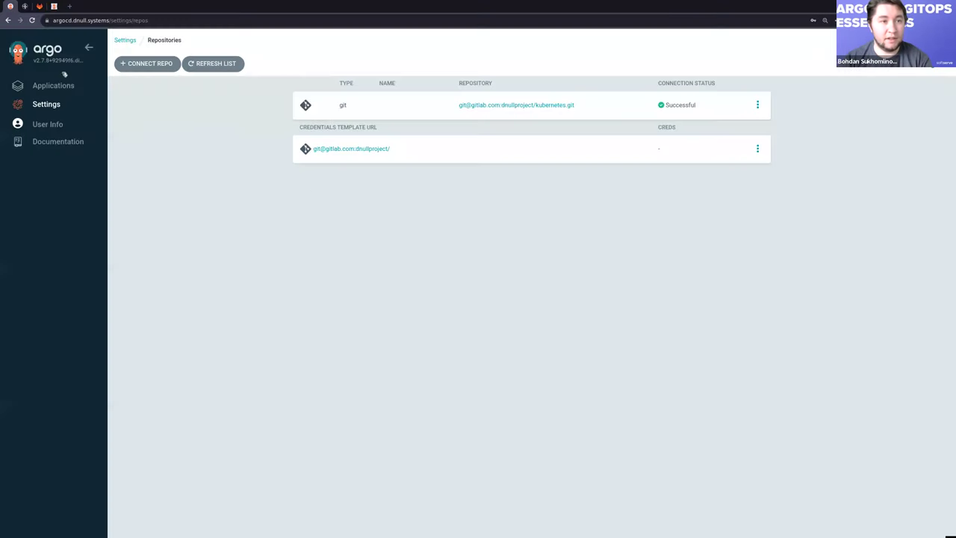
Open the ntfy card under Applications to see its Synced resource tree, then return to the terminal.
{"action": "left_click", "coordinate": [53, 85]}
{"action": "left_click", "coordinate": [195, 127]}
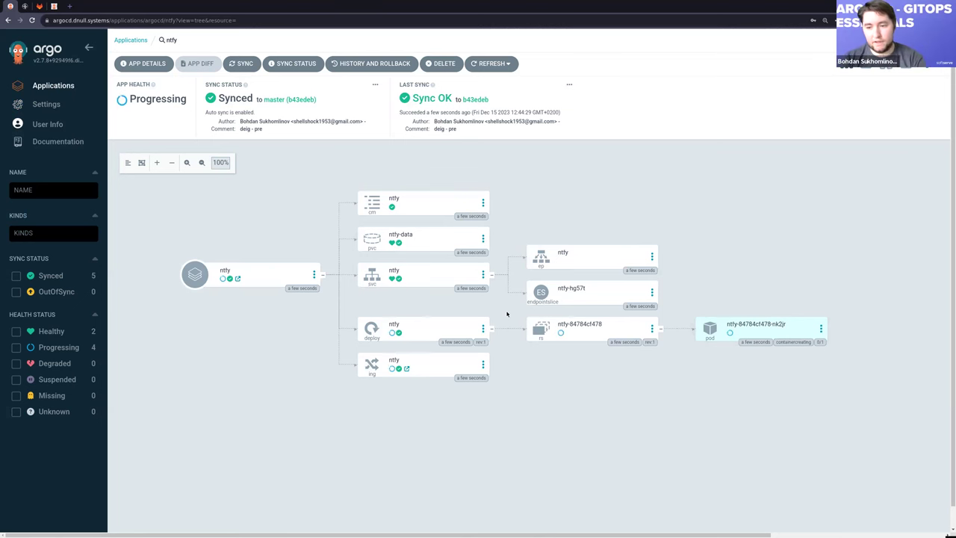
{"action": "key", "text": "alt+Tab"}
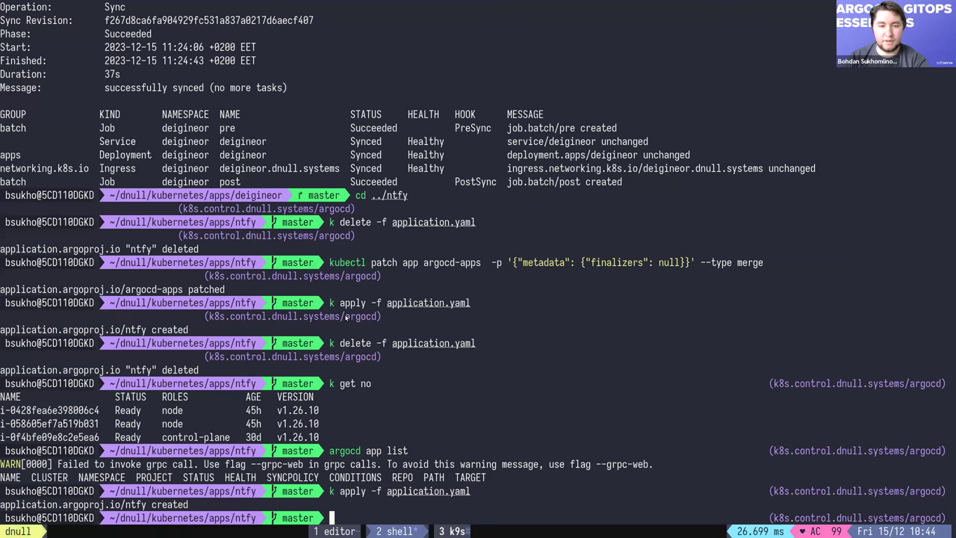
{"action": "key", "text": "ctrl+b"}
Point out the apps/ntfy path and dev.yaml values entry in application.yaml.
{"action": "key", "text": "1"}
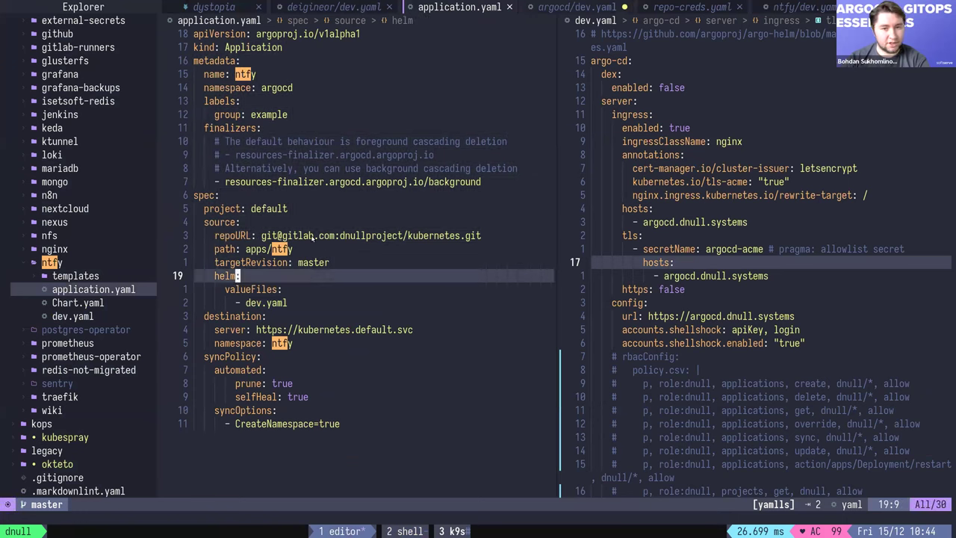
{"action": "left_click", "coordinate": [209, 224]}
{"action": "left_click_drag", "start_coordinate": [246, 251], "coordinate": [276, 251]}
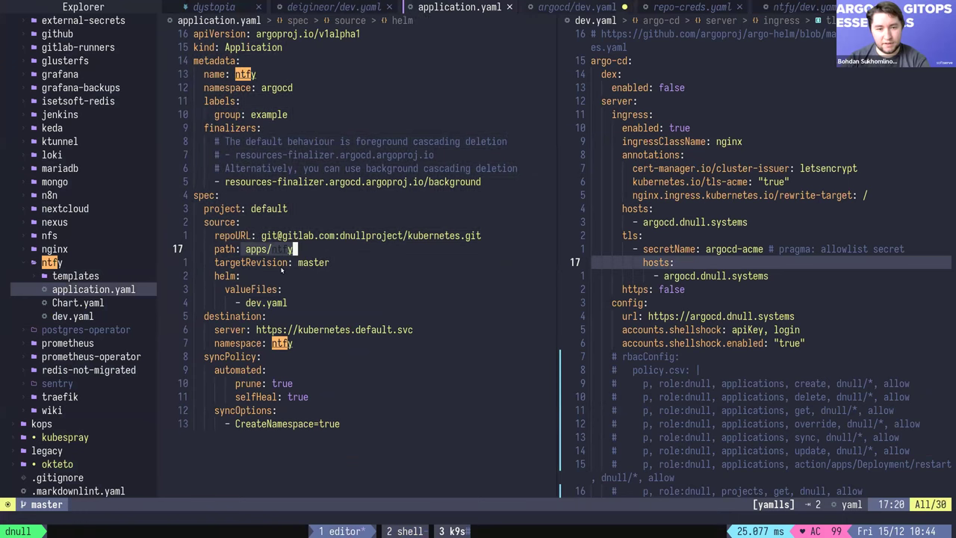
{"action": "left_click", "coordinate": [246, 275]}
{"action": "double_click", "coordinate": [289, 302]}
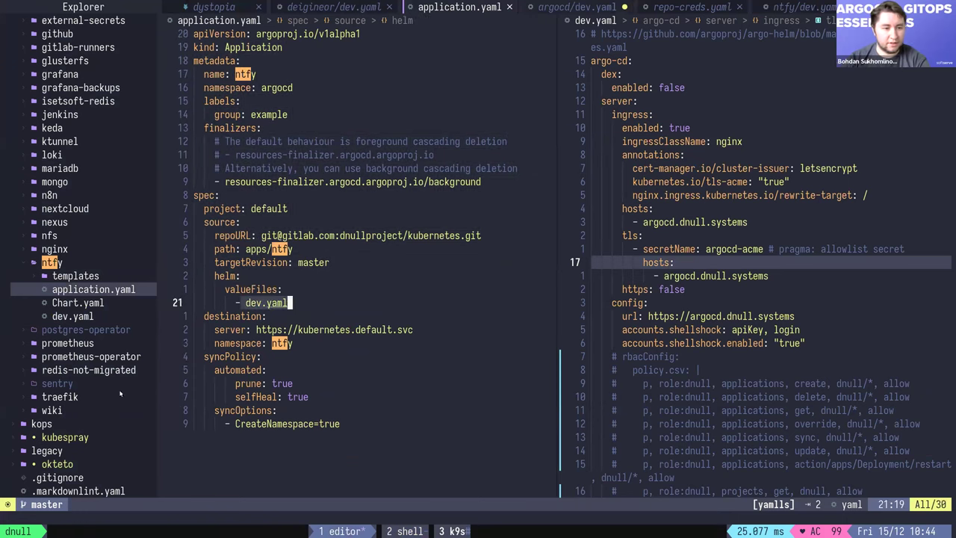
{"action": "scroll", "coordinate": [120, 393], "scroll_direction": "down", "scroll_amount": 3}
Show ntfy's dev.yaml in the right pane and templates/main.yaml.tpl in the left pane.
{"action": "left_click", "coordinate": [86, 195]}
{"action": "double_click", "coordinate": [85, 195]}
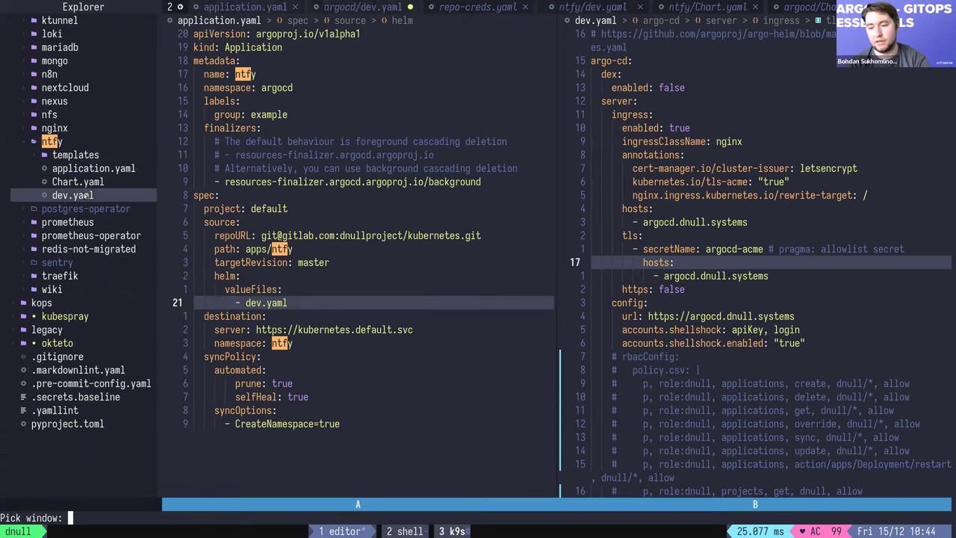
{"action": "key", "text": "b"}
{"action": "left_click", "coordinate": [103, 154]}
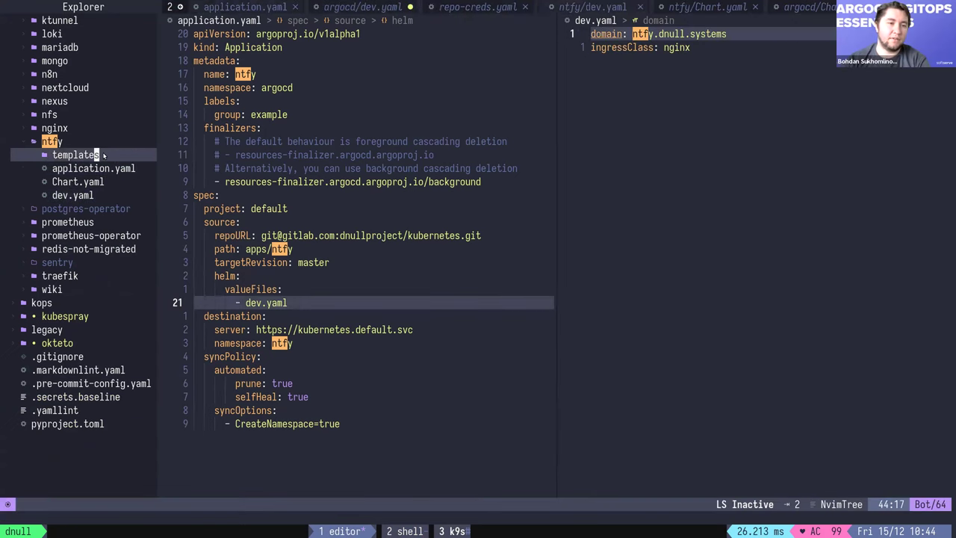
{"action": "double_click", "coordinate": [103, 154]}
{"action": "key", "text": "j"}
{"action": "key", "text": "Return"}
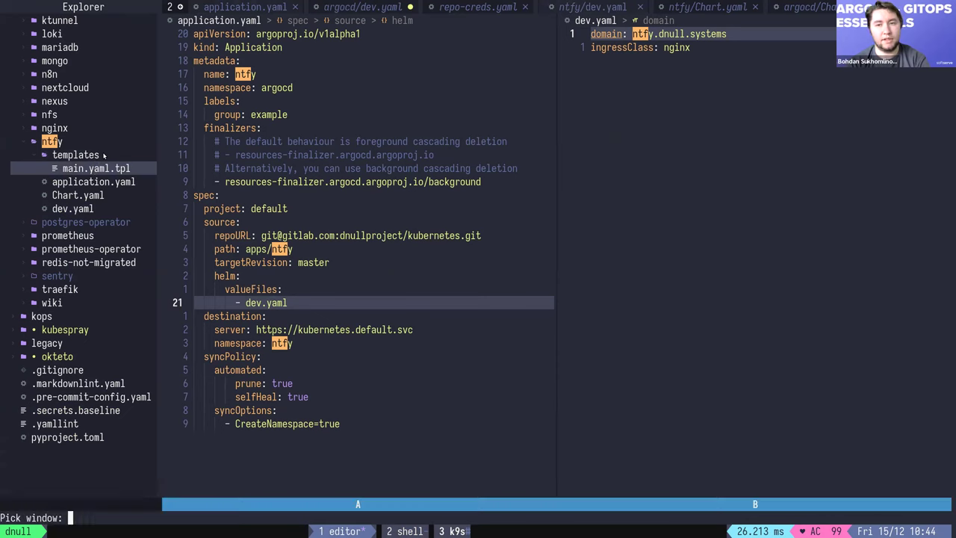
{"action": "key", "text": "a"}
{"action": "key", "text": "ctrl+w"}
{"action": "key", "text": "l"}
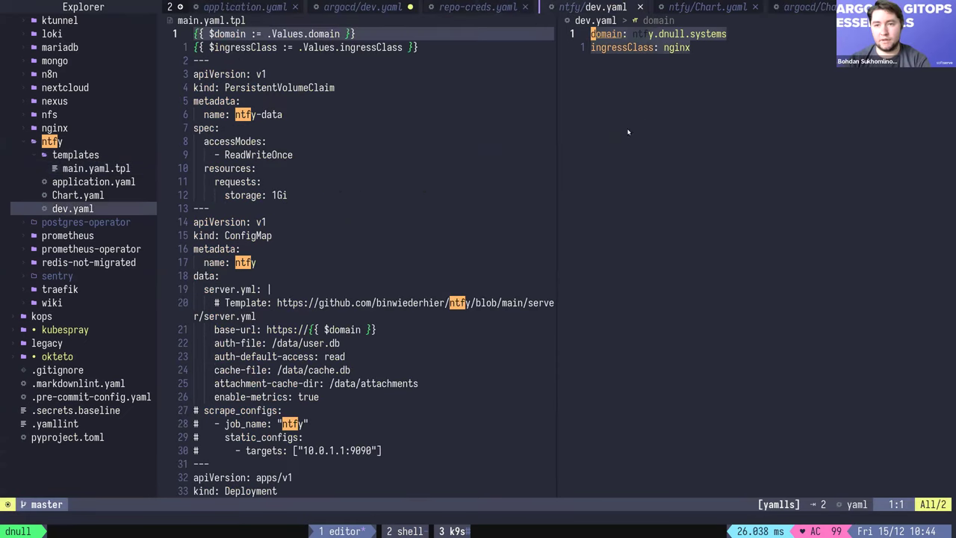
Scroll through the main.yaml.tpl template, then switch to the Argo CD ntfy application.
{"action": "left_click", "coordinate": [231, 87]}
{"action": "left_click", "coordinate": [251, 101]}
{"action": "scroll", "coordinate": [250, 168], "scroll_direction": "down", "scroll_amount": 2}
{"action": "scroll", "coordinate": [250, 168], "scroll_direction": "down", "scroll_amount": 19}
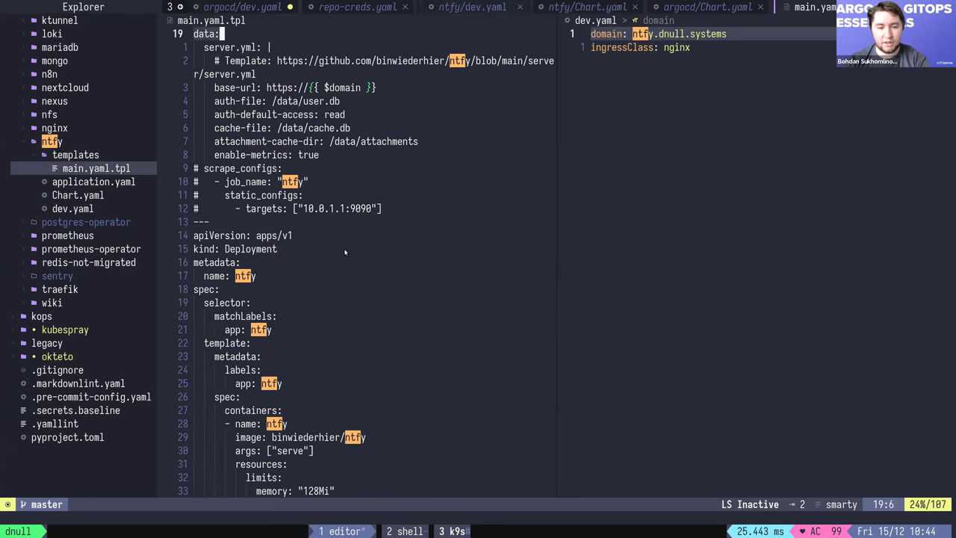
{"action": "scroll", "coordinate": [254, 209], "scroll_direction": "down", "scroll_amount": 12}
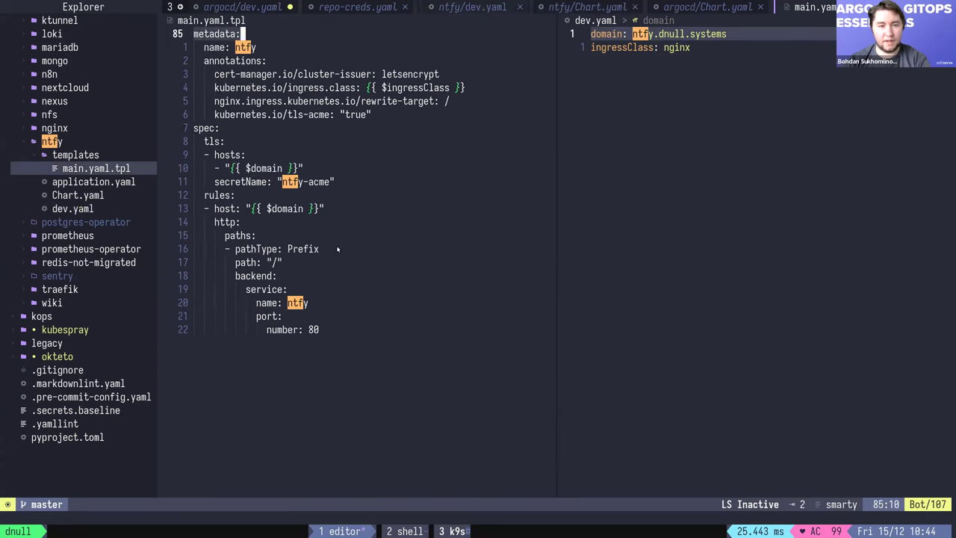
{"action": "key", "text": "alt+Tab"}
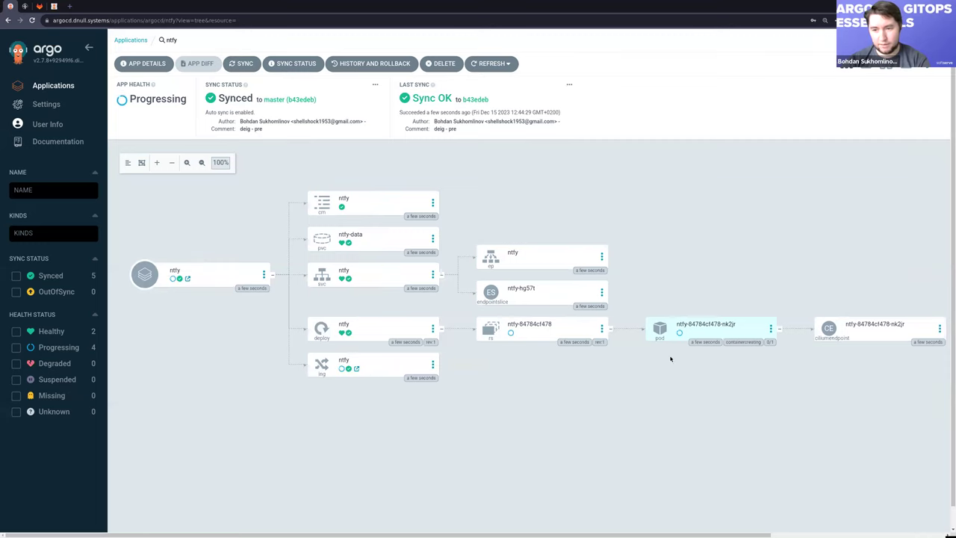
Inspect the ntfy pod, then open ntfy.dnull.systems from the ingress and return to Argo CD.
{"action": "left_click", "coordinate": [706, 330]}
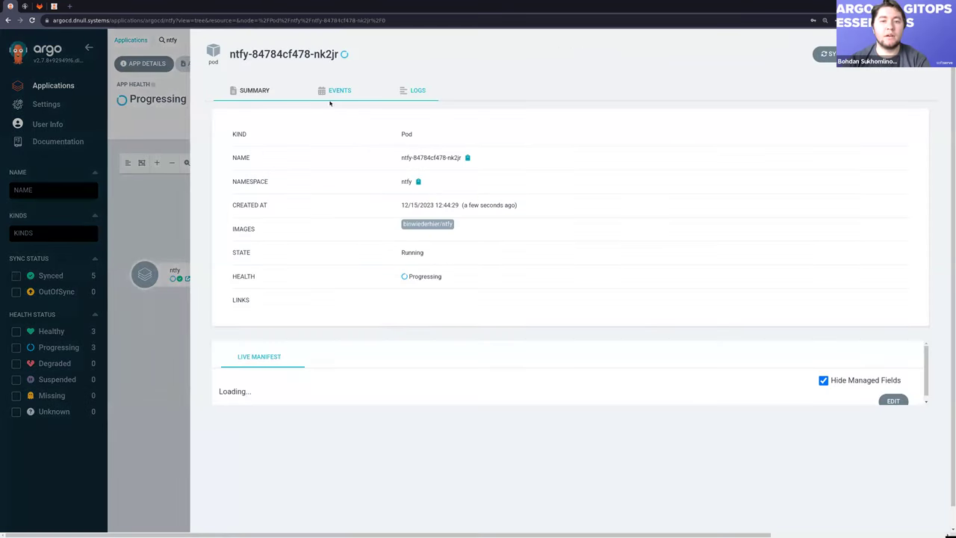
{"action": "left_click", "coordinate": [127, 190]}
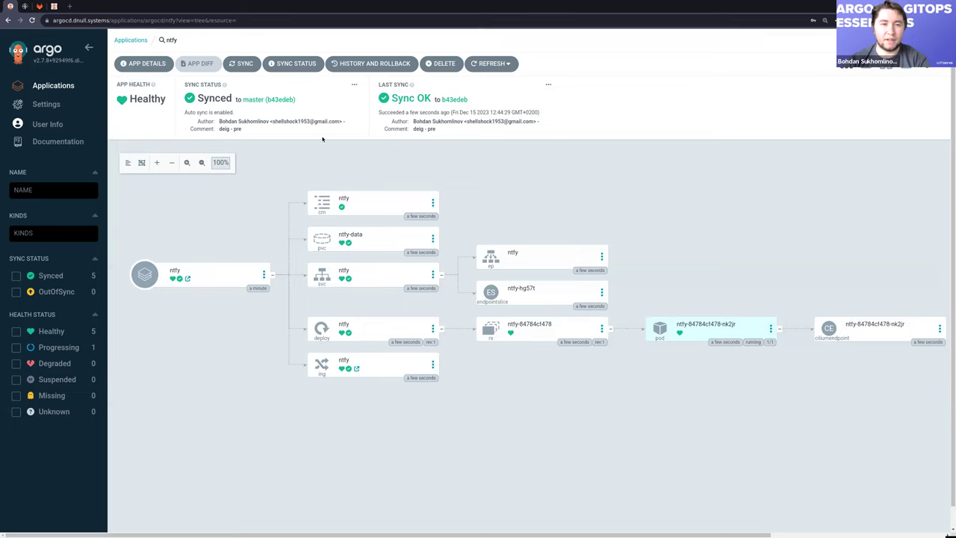
{"action": "mouse_move", "coordinate": [451, 121]}
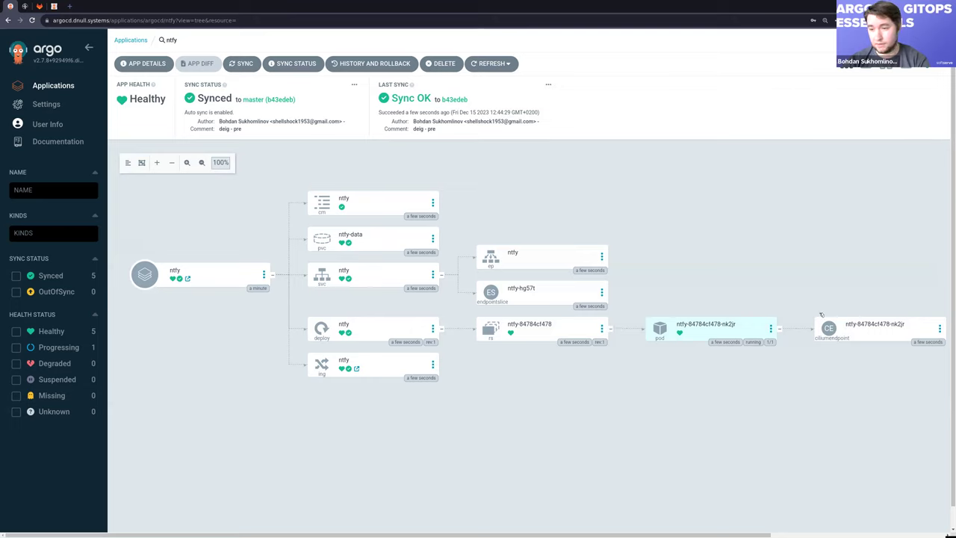
{"action": "left_click", "coordinate": [357, 369]}
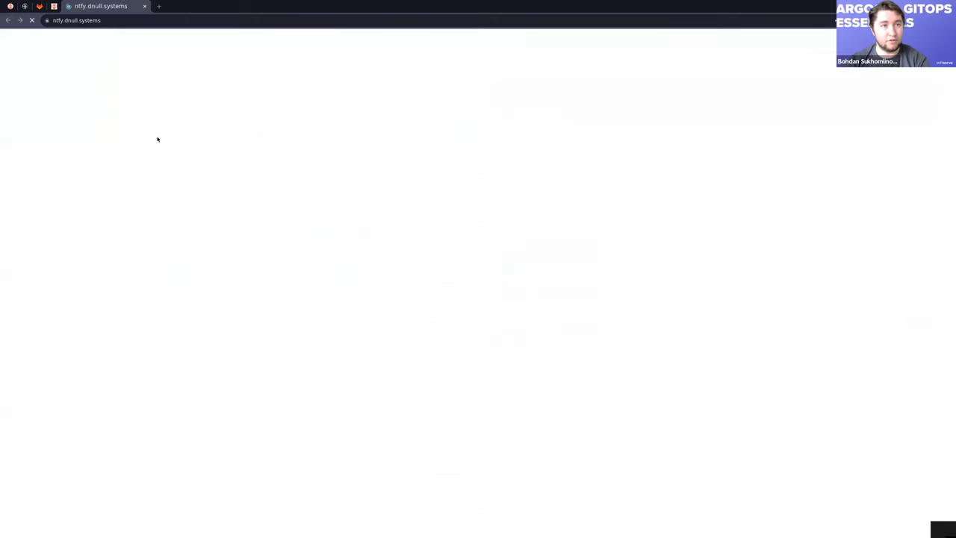
{"action": "double_click", "coordinate": [77, 20]}
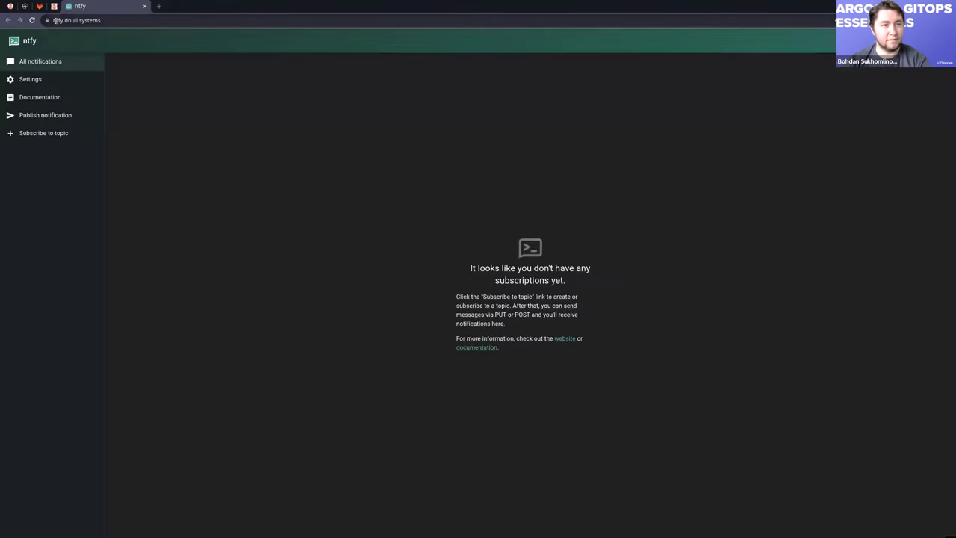
{"action": "left_click", "coordinate": [10, 6]}
Select the whole application.yaml manifest in the editor's left pane, then return to Argo CD.
{"action": "key", "text": "alt+Tab"}
{"action": "key", "text": "ctrl+h"}
{"action": "key", "text": "j"}
{"action": "key", "text": "Return"}
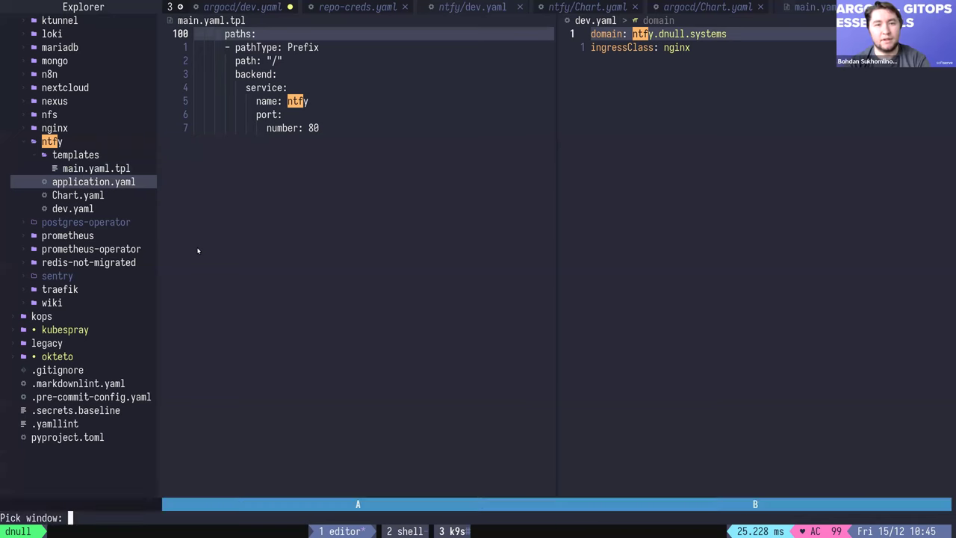
{"action": "key", "text": "a"}
{"action": "key", "text": "g"}
{"action": "key", "text": "g"}
{"action": "key", "text": "shift+v"}
{"action": "key", "text": "shift+g"}
{"action": "key", "text": "alt+Tab"}
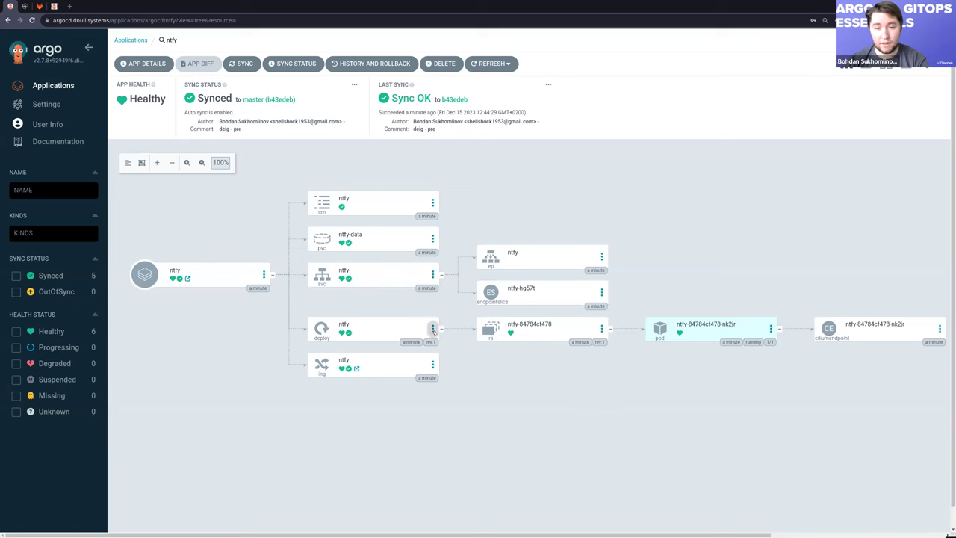
Open the ntfy application details and check the AUTOMATED sync policy.
{"action": "left_click", "coordinate": [221, 279]}
{"action": "scroll", "coordinate": [494, 394], "scroll_direction": "down", "scroll_amount": 2}
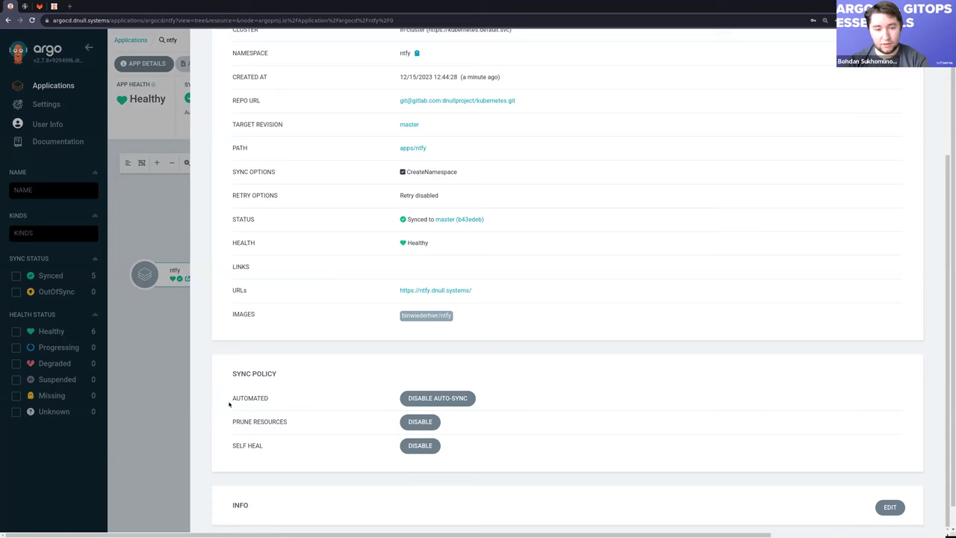
{"action": "left_click", "coordinate": [188, 386]}
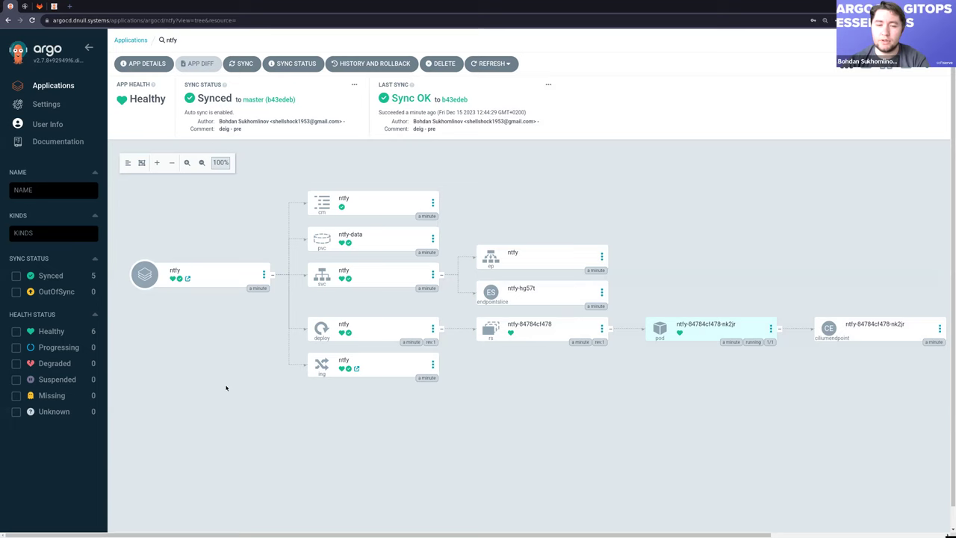
{"action": "left_click", "coordinate": [216, 280]}
{"action": "scroll", "coordinate": [523, 423], "scroll_direction": "down", "scroll_amount": 5}
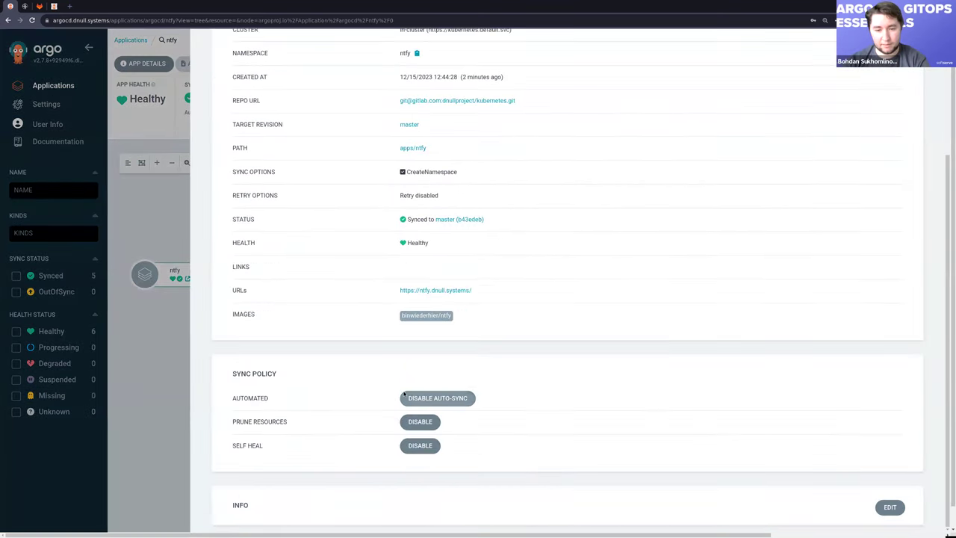
{"action": "double_click", "coordinate": [234, 399]}
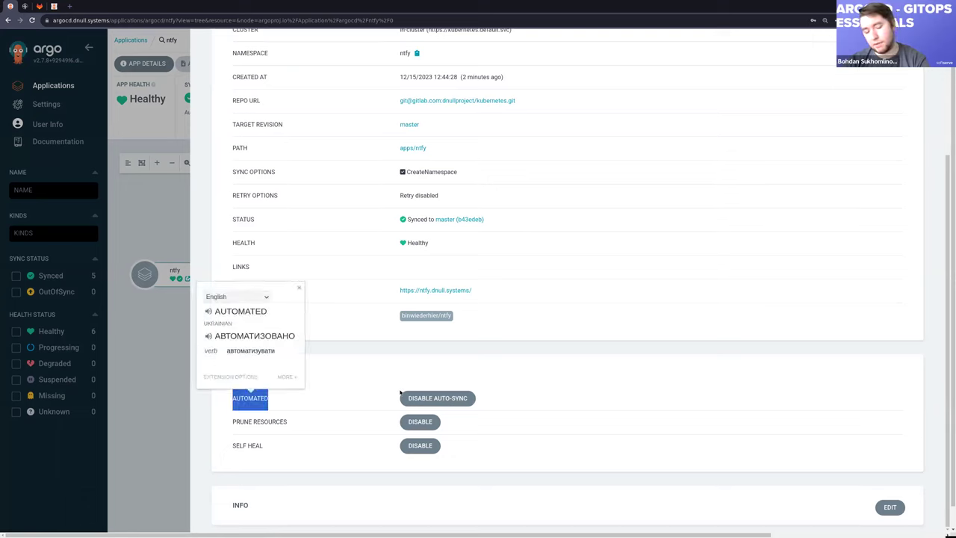
{"action": "left_click", "coordinate": [163, 407]}
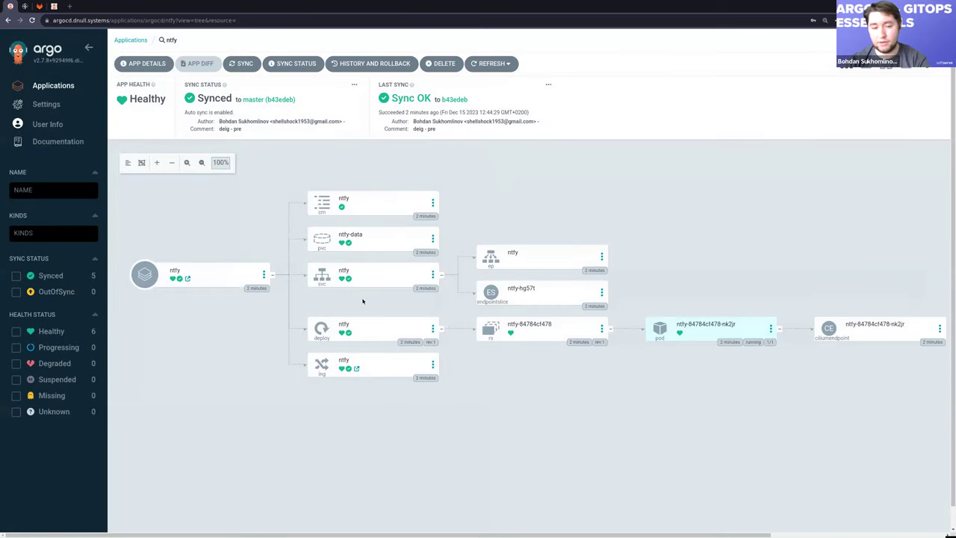
Reopen the details and look over the PRUNE RESOURCES and SELF HEAL settings.
{"action": "left_click", "coordinate": [243, 272]}
{"action": "scroll", "coordinate": [438, 421], "scroll_direction": "down", "scroll_amount": 2}
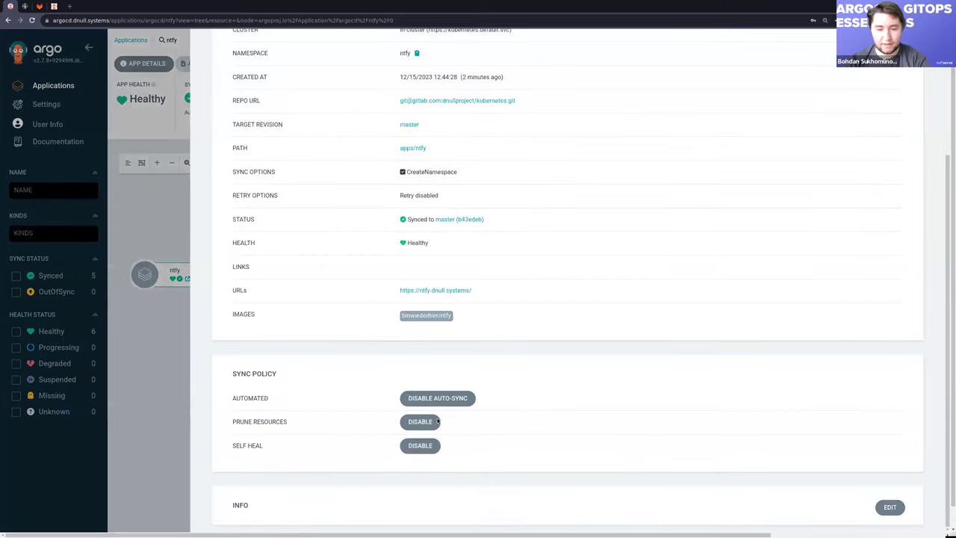
{"action": "left_click_drag", "start_coordinate": [230, 431], "coordinate": [288, 424]}
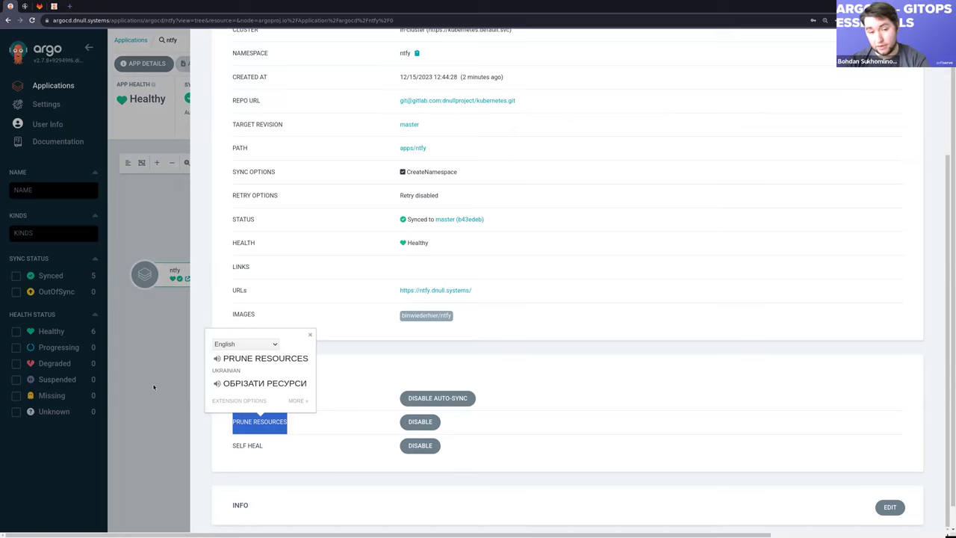
{"action": "left_click", "coordinate": [234, 429]}
{"action": "left_click_drag", "start_coordinate": [231, 430], "coordinate": [288, 424]}
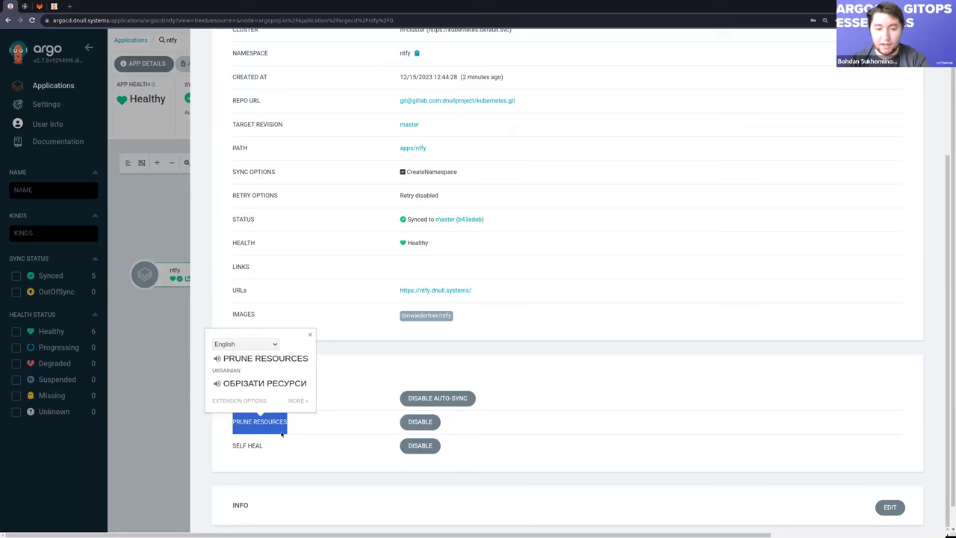
{"action": "left_click", "coordinate": [233, 421]}
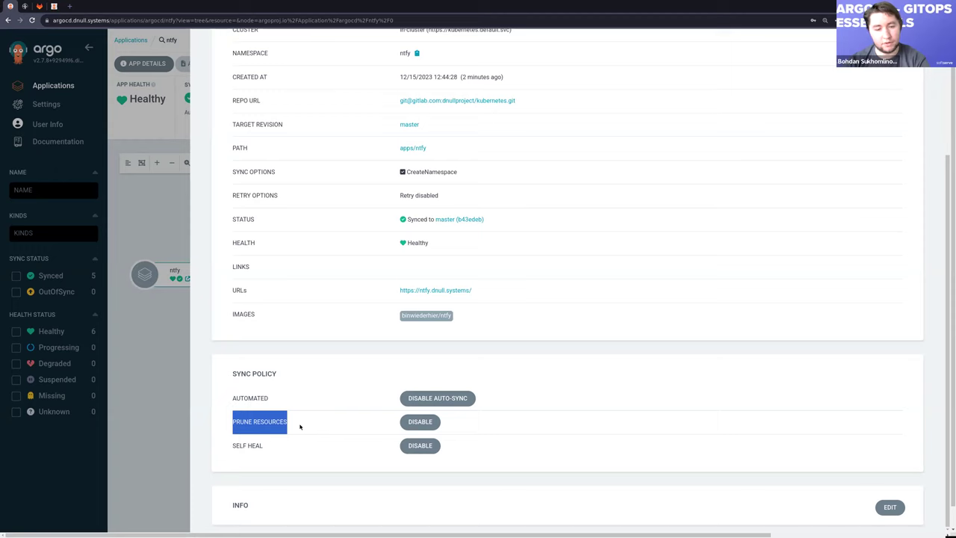
{"action": "left_click_drag", "start_coordinate": [233, 446], "coordinate": [263, 447]}
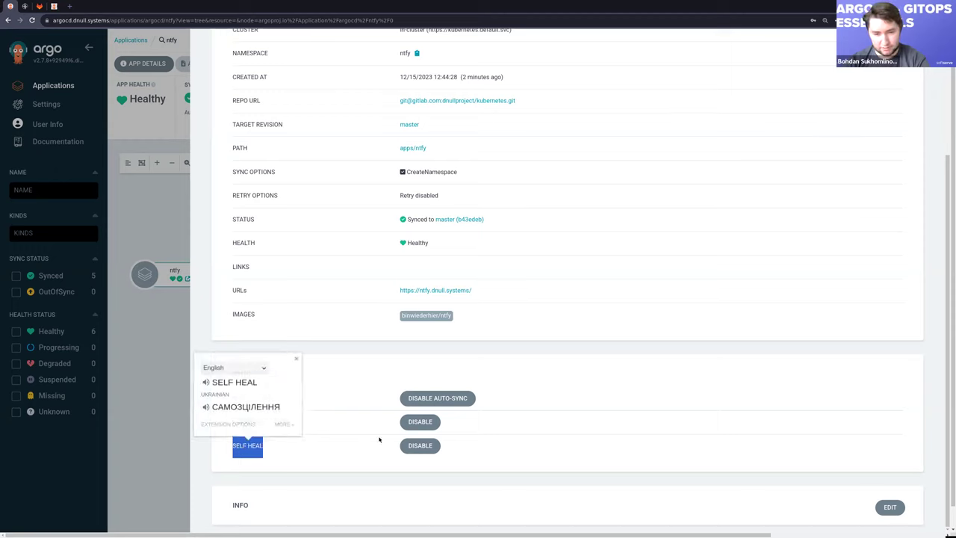
{"action": "left_click", "coordinate": [422, 421]}
Cancel disabling Self Heal, close the details panel, and open the ntfy deployment's actions menu.
{"action": "left_click", "coordinate": [422, 445]}
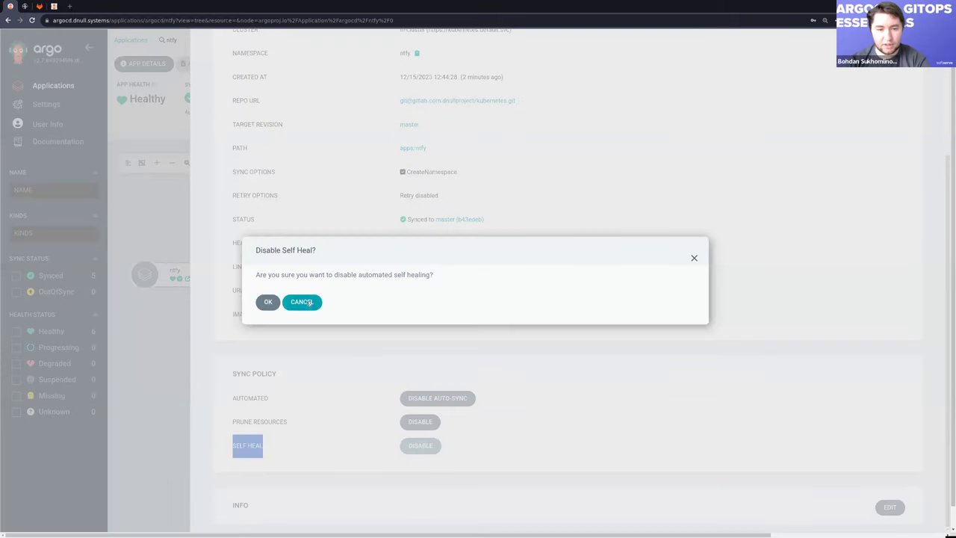
{"action": "left_click", "coordinate": [303, 301]}
{"action": "left_click", "coordinate": [306, 453]}
{"action": "double_click", "coordinate": [247, 446]}
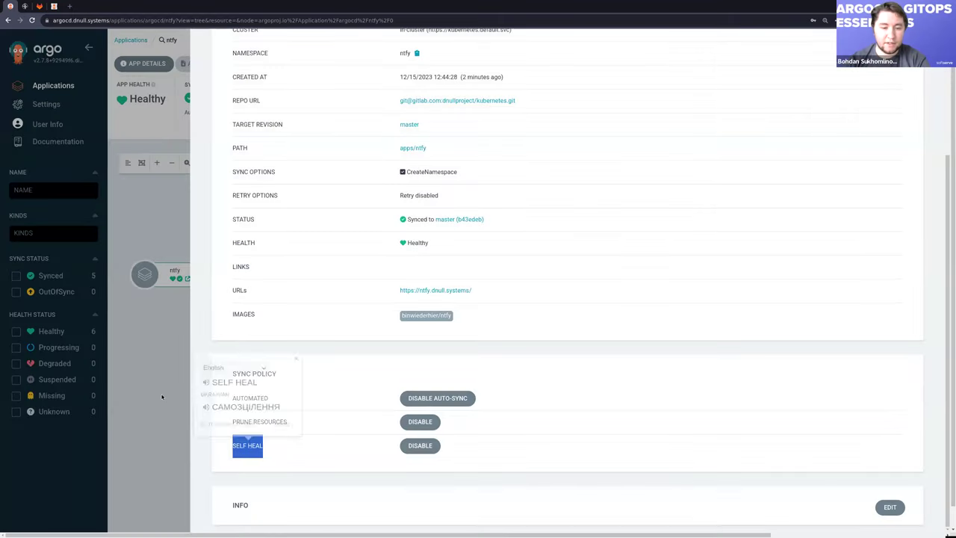
{"action": "left_click", "coordinate": [159, 396]}
{"action": "left_click", "coordinate": [431, 329]}
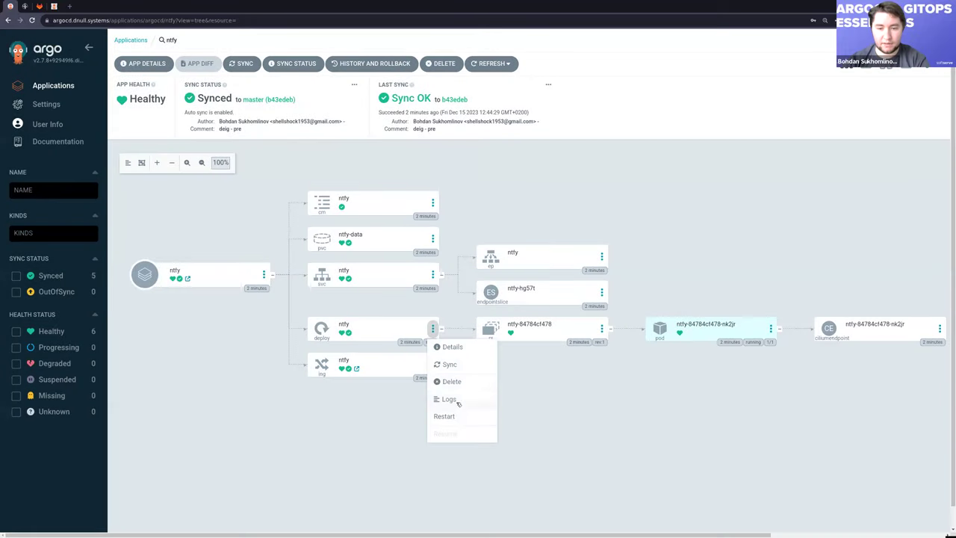
Delete the ntfy Deployment from Argo CD, confirming with the name 'ntfy'.
{"action": "left_click", "coordinate": [451, 381]}
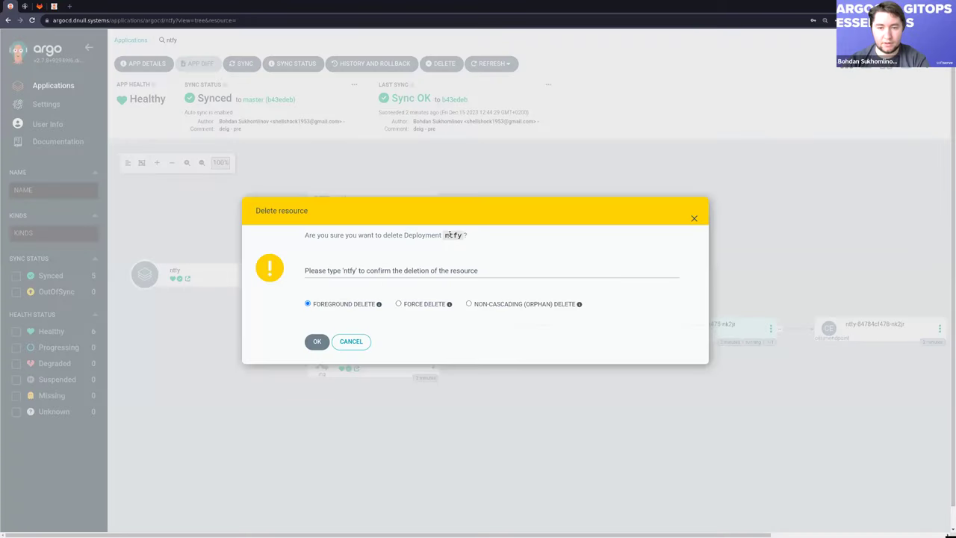
{"action": "double_click", "coordinate": [449, 234]}
{"action": "key", "text": "ctrl+c"}
{"action": "left_click", "coordinate": [358, 270]}
{"action": "key", "text": "ctrl+v"}
{"action": "left_click", "coordinate": [329, 342]}
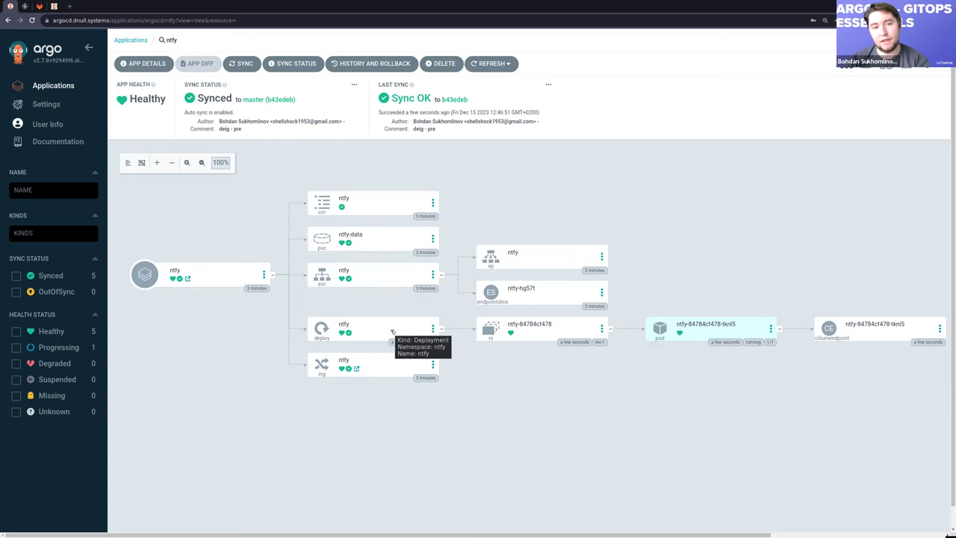
Review the Application slide, then highlight the finalizers block in application.yaml.
{"action": "key", "text": "alt+Tab"}
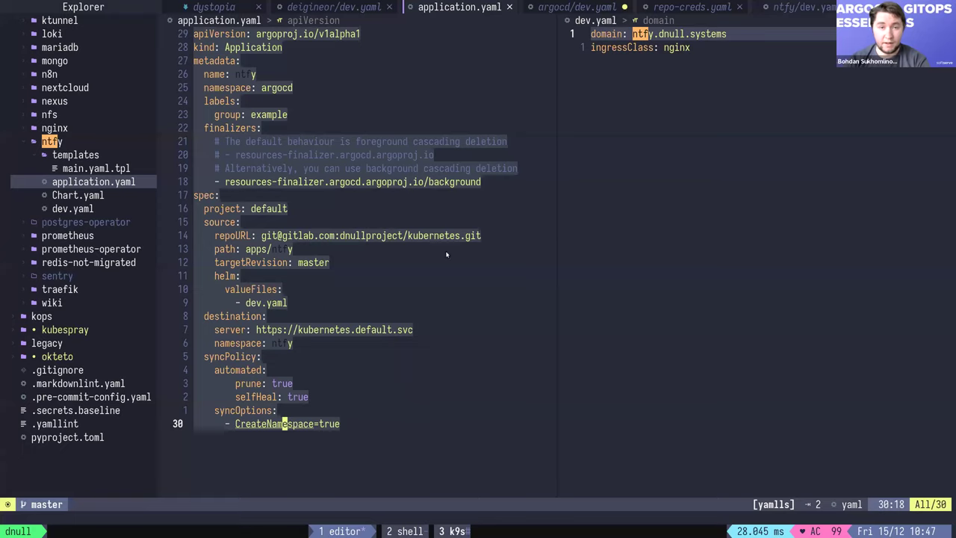
{"action": "key", "text": "alt+Tab"}
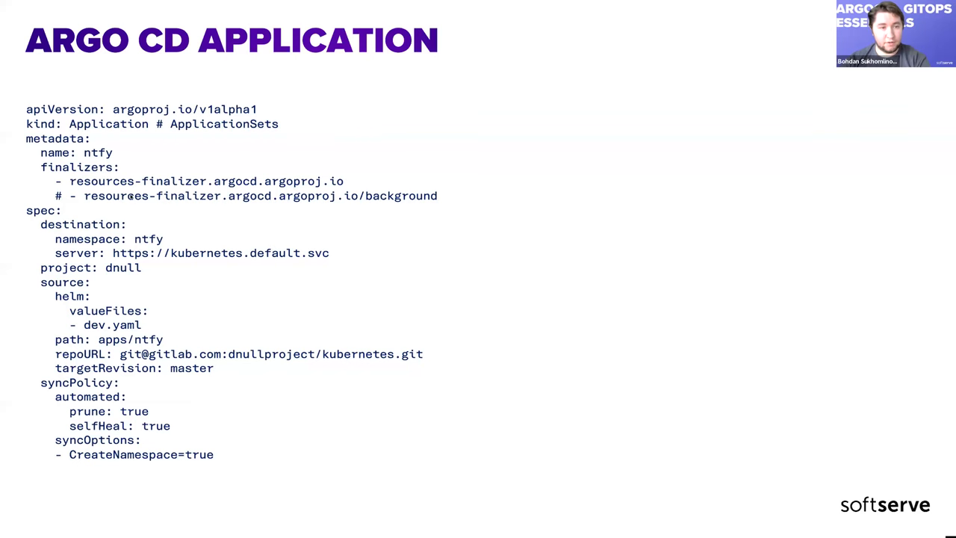
{"action": "key", "text": "alt+Tab"}
{"action": "left_click", "coordinate": [286, 127]}
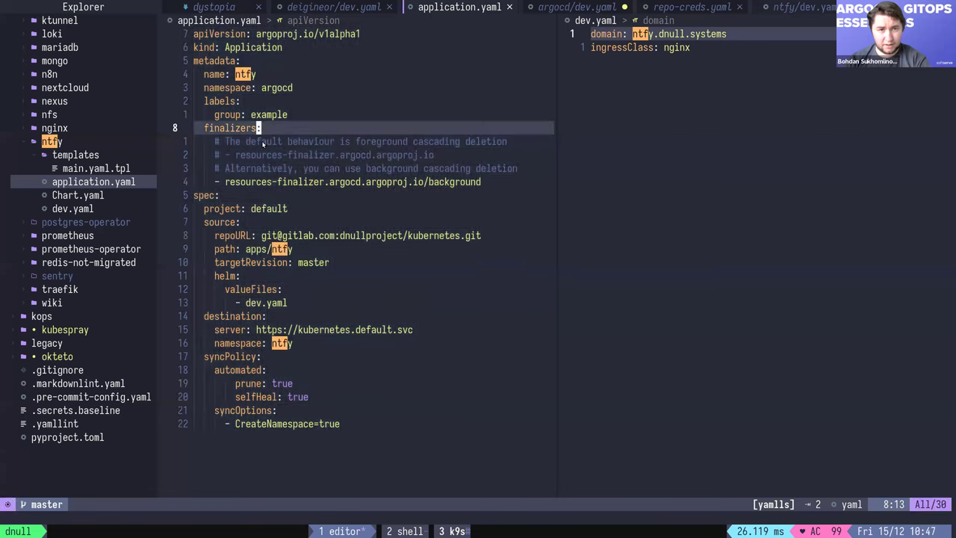
{"action": "left_click_drag", "start_coordinate": [212, 181], "coordinate": [473, 191]}
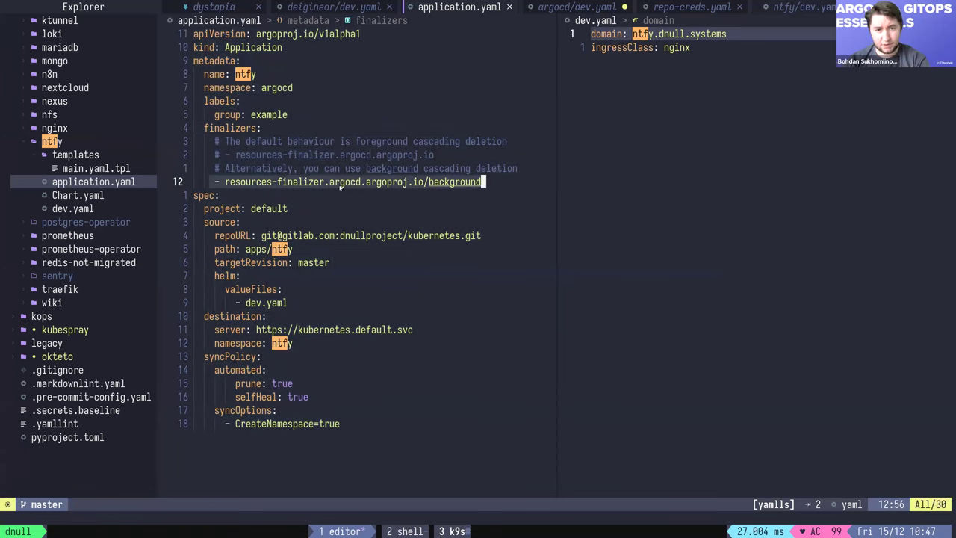
{"action": "left_click_drag", "start_coordinate": [205, 130], "coordinate": [308, 141]}
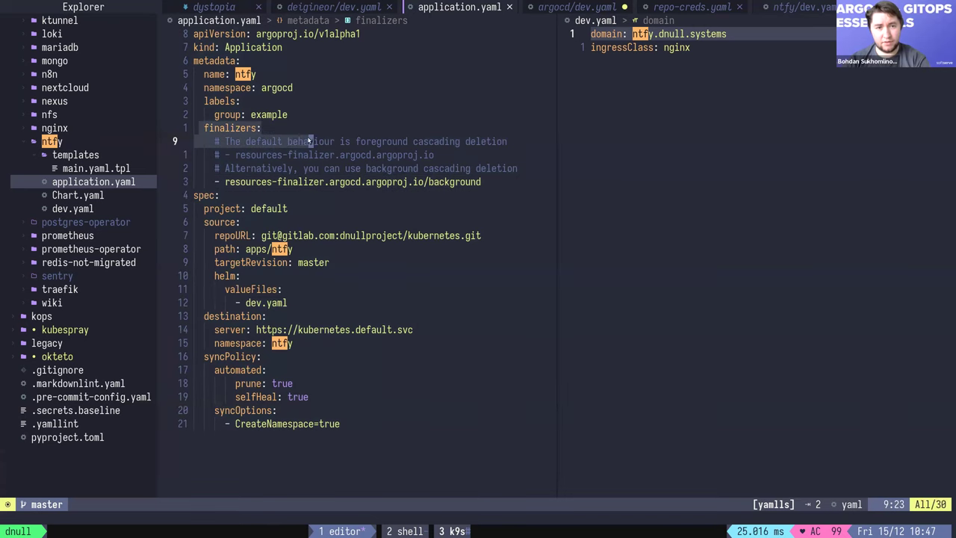
{"action": "left_click_drag", "start_coordinate": [489, 181], "coordinate": [197, 128]}
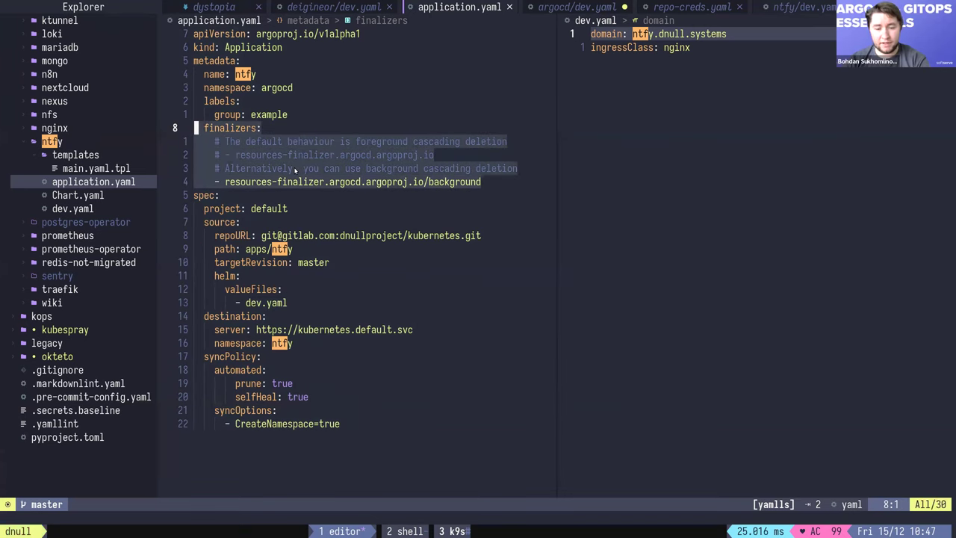
In the shell, edit the recalled apply command into 'k delete -f application.yaml' without running it.
{"action": "key", "text": "ctrl+b"}
{"action": "key", "text": "2"}
{"action": "key", "text": "Up"}
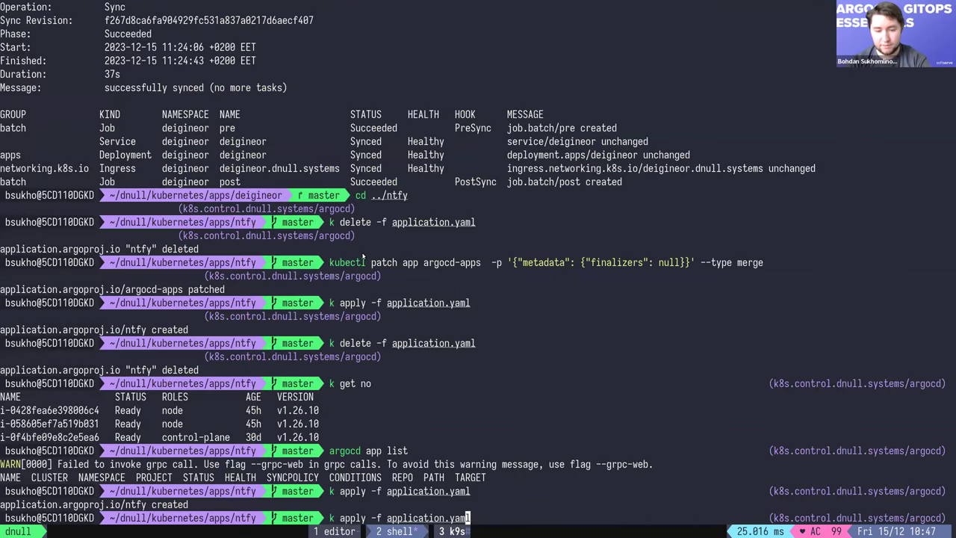
{"action": "key", "text": "Left"}
{"action": "key", "text": "Left"}
{"action": "key", "text": "Left"}
{"action": "key", "text": "Left"}
{"action": "key", "text": "Left"}
{"action": "key", "text": "Left"}
{"action": "key", "text": "Left"}
{"action": "key", "text": "Left"}
{"action": "key", "text": "Left"}
{"action": "key", "text": "Left"}
{"action": "key", "text": "Left"}
{"action": "key", "text": "Left"}
{"action": "key", "text": "Left"}
{"action": "key", "text": "Left"}
{"action": "key", "text": "Left"}
{"action": "key", "text": "Left"}
{"action": "key", "text": "Left"}
{"action": "key", "text": "BackSpace"}
{"action": "key", "text": "BackSpace"}
{"action": "key", "text": "BackSpace"}
{"action": "key", "text": "BackSpace"}
{"action": "key", "text": "BackSpace"}
{"action": "key", "text": "BackSpace"}
{"action": "key", "text": "BackSpace"}
{"action": "key", "text": "BackSpace"}
{"action": "type", "text": "delete -f"}
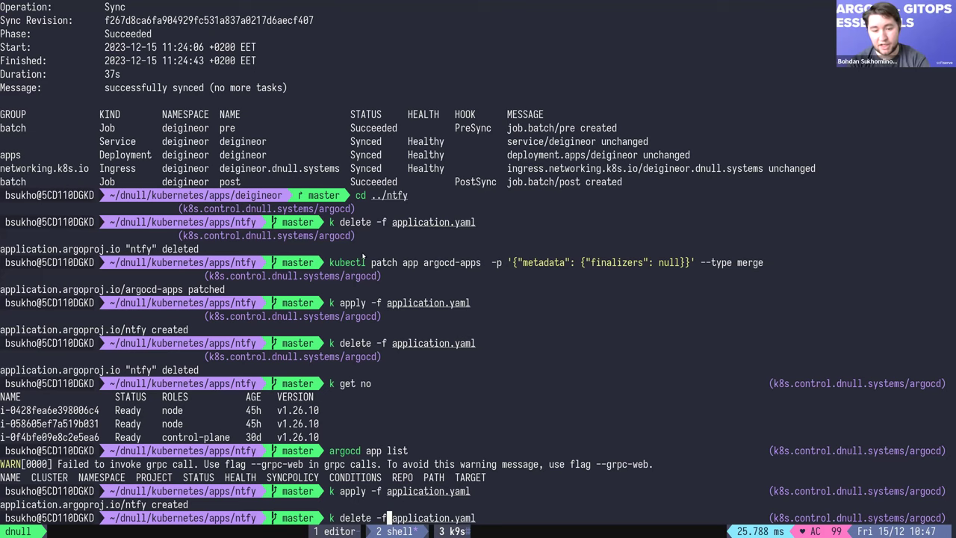
Back in application.yaml, highlight the commented-out foreground finalizer line.
{"action": "key", "text": "ctrl+b"}
{"action": "key", "text": "1"}
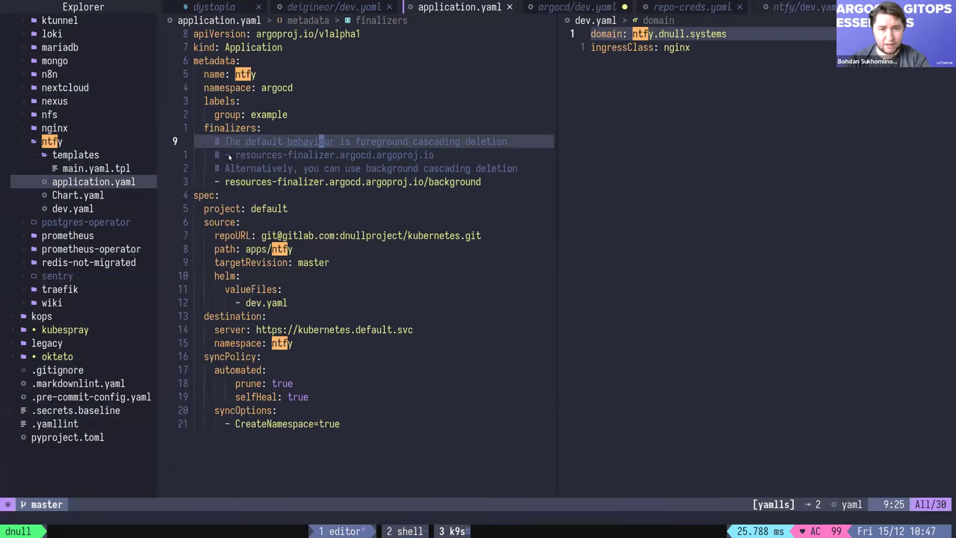
{"action": "left_click_drag", "start_coordinate": [227, 154], "coordinate": [439, 155]}
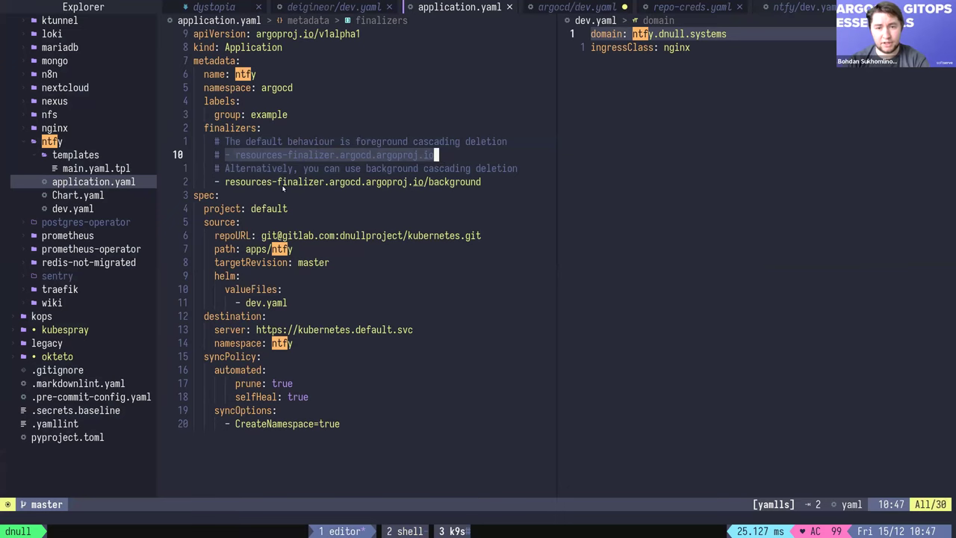
{"action": "key", "text": "ctrl+b"}
In k9s, list all pods, then filter to the ntfy namespace via :ns.
{"action": "key", "text": "3"}
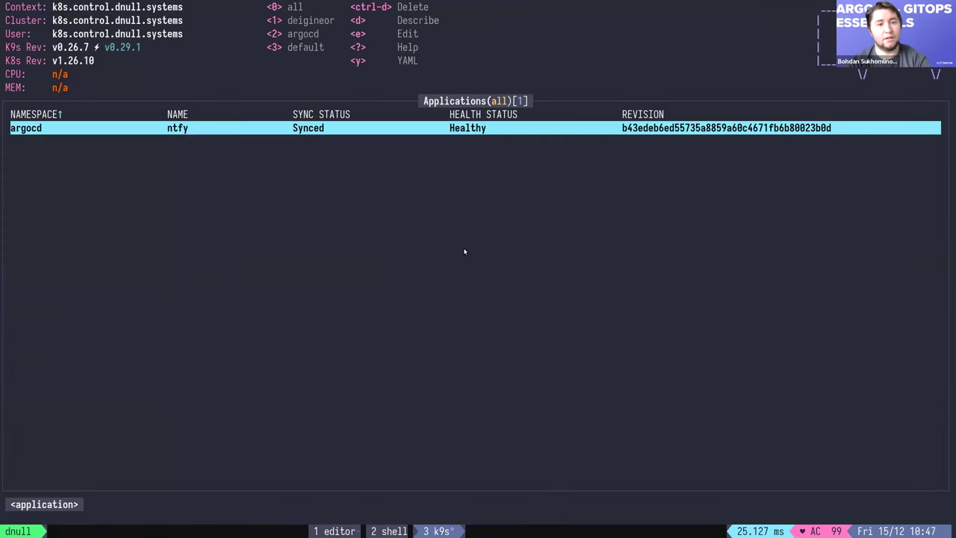
{"action": "key", "text": "Return"}
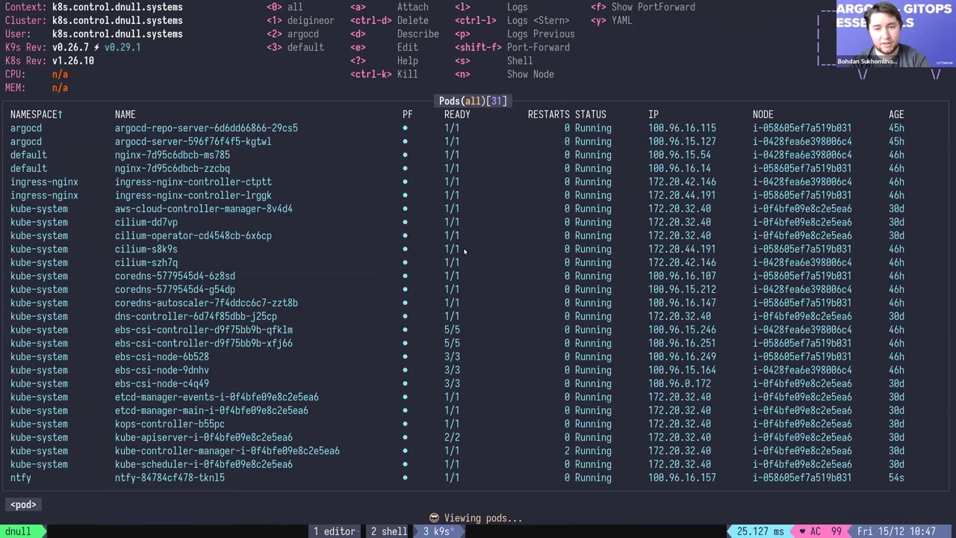
{"action": "type", "text": ":ns"}
{"action": "key", "text": "Return"}
{"action": "key", "text": "Down"}
{"action": "key", "text": "Down"}
{"action": "key", "text": "Down"}
{"action": "key", "text": "Down"}
{"action": "key", "text": "Down"}
{"action": "key", "text": "Down"}
{"action": "key", "text": "Down"}
{"action": "key", "text": "Down"}
{"action": "key", "text": "Down"}
{"action": "key", "text": "Down"}
{"action": "key", "text": "Down"}
{"action": "key", "text": "Return"}
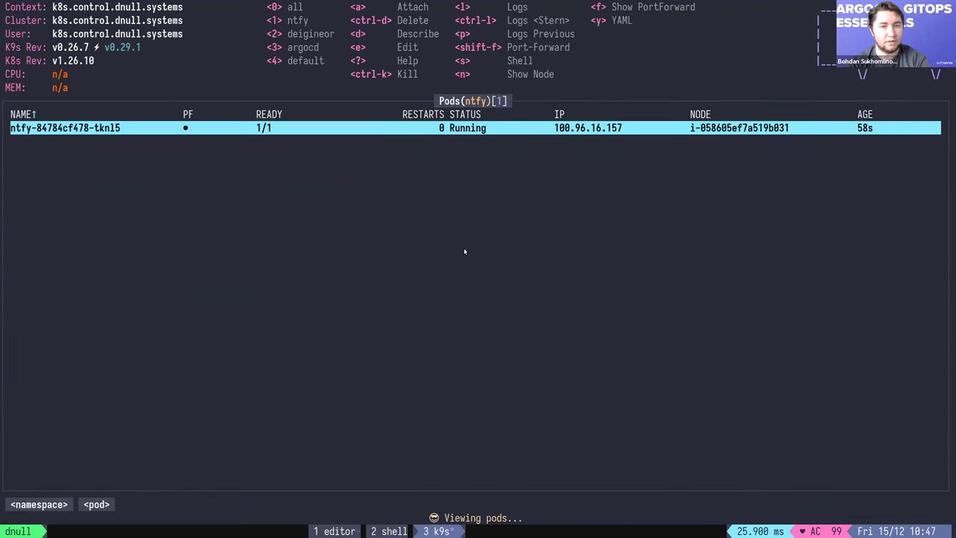
Check ntfy's deployments, statefulsets, services, ingresses and pods, then return to the shell.
{"action": "type", "text": ":deploy"}
{"action": "key", "text": "Return"}
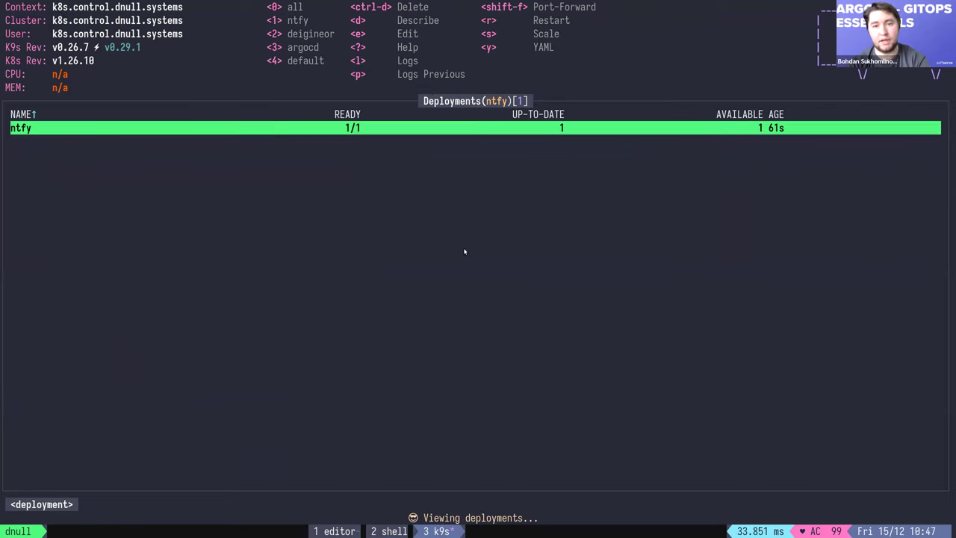
{"action": "type", "text": ":sts"}
{"action": "key", "text": "Return"}
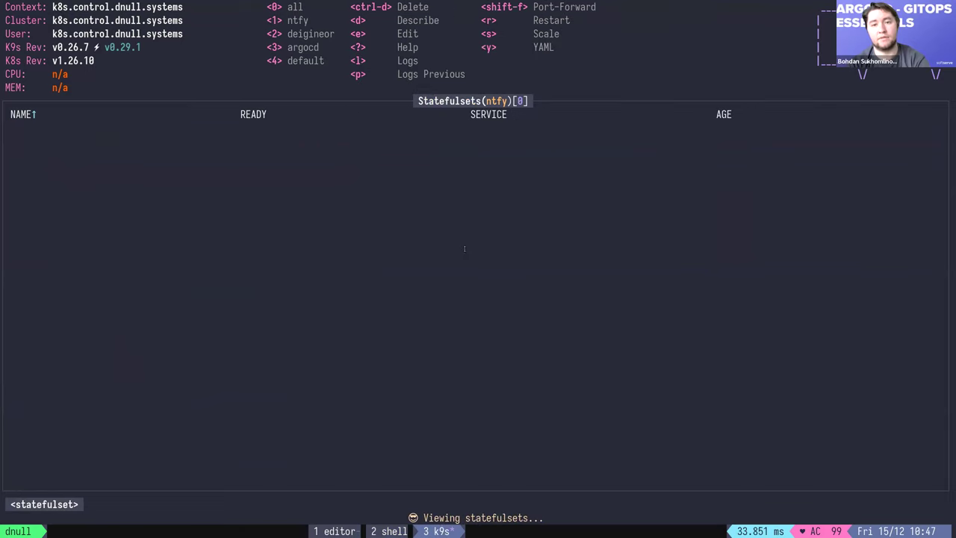
{"action": "type", "text": ":svc"}
{"action": "key", "text": "Return"}
{"action": "type", "text": ":ing"}
{"action": "key", "text": "Return"}
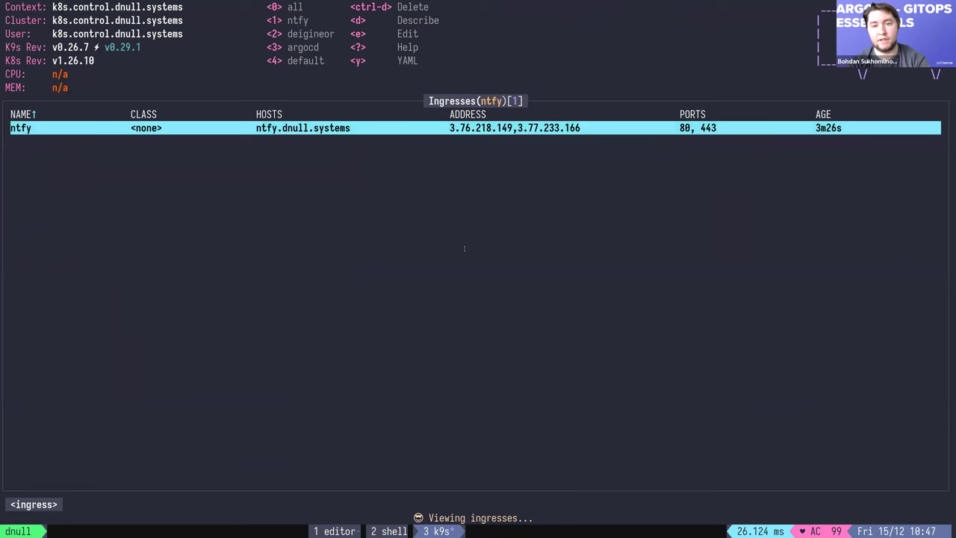
{"action": "type", "text": ":pods"}
{"action": "key", "text": "Return"}
{"action": "key", "text": "ctrl+b"}
{"action": "key", "text": "2"}
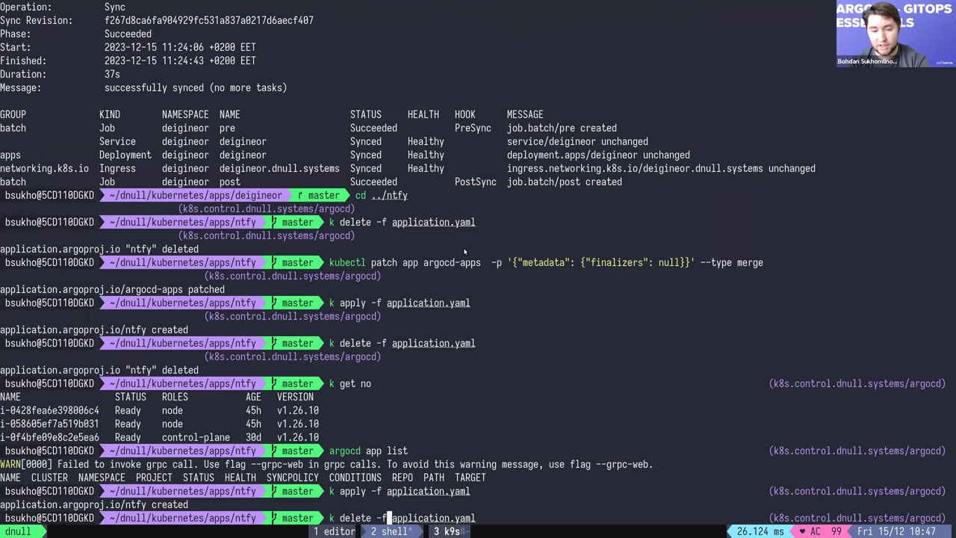
Run 'k delete -f application.yaml' and check k9s shows no pods left in ntfy.
{"action": "key", "text": "Return"}
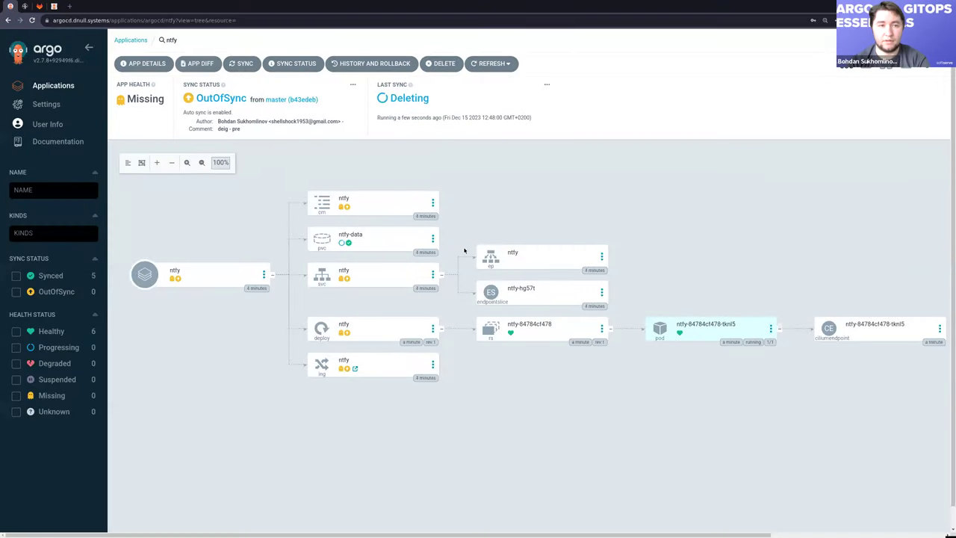
{"action": "key", "text": "ctrl+a"}
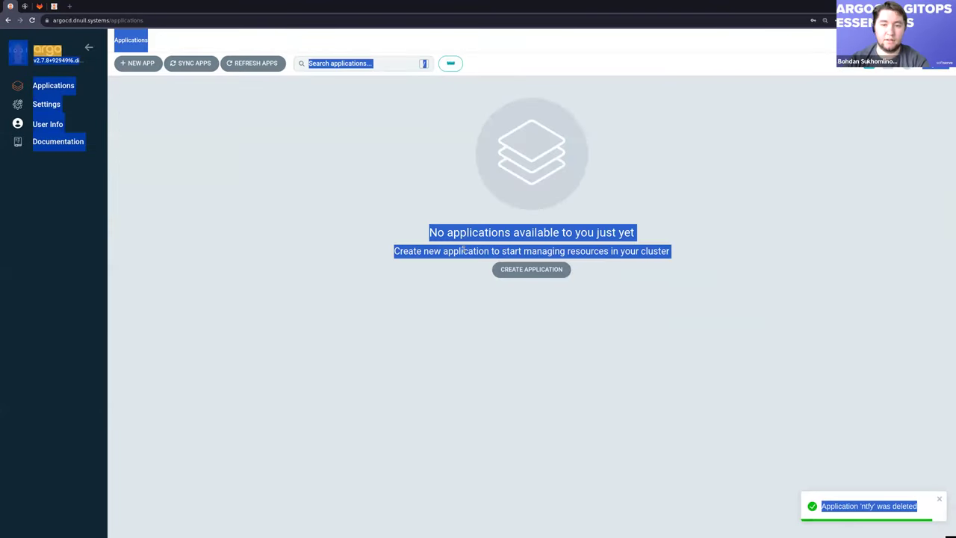
{"action": "key", "text": "alt+Tab"}
{"action": "key", "text": "ctrl+b"}
{"action": "key", "text": "3"}
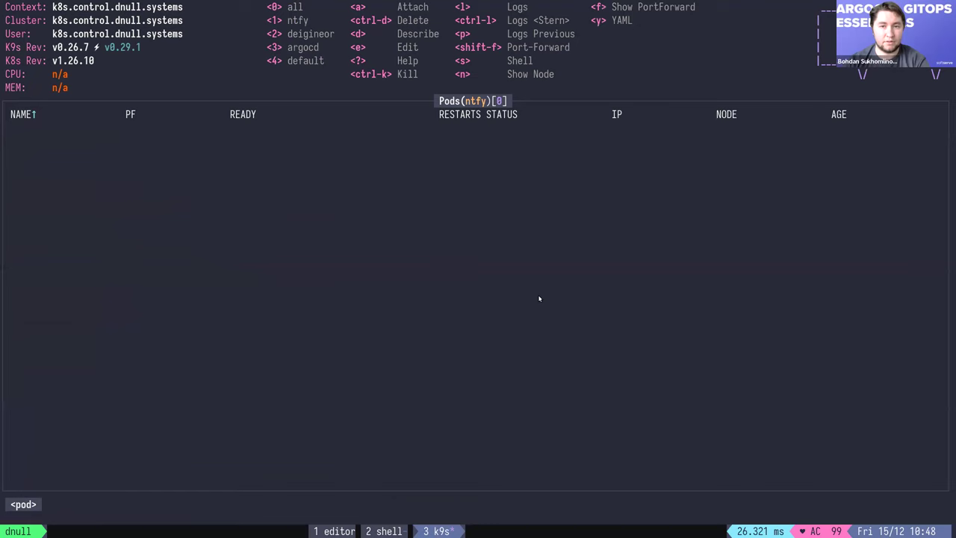
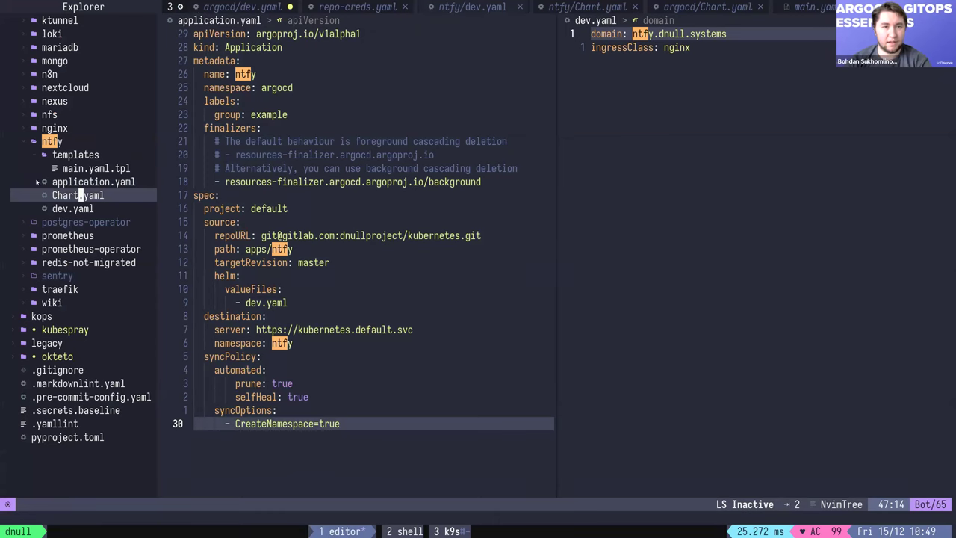
Select the ntfy application's lines, then open the argocd chart's dev.yaml in window A.
{"action": "scroll", "coordinate": [36, 182], "scroll_direction": "up", "scroll_amount": 4}
{"action": "double_click", "coordinate": [93, 342]}
{"action": "left_click_drag", "start_coordinate": [204, 101], "coordinate": [367, 409]}
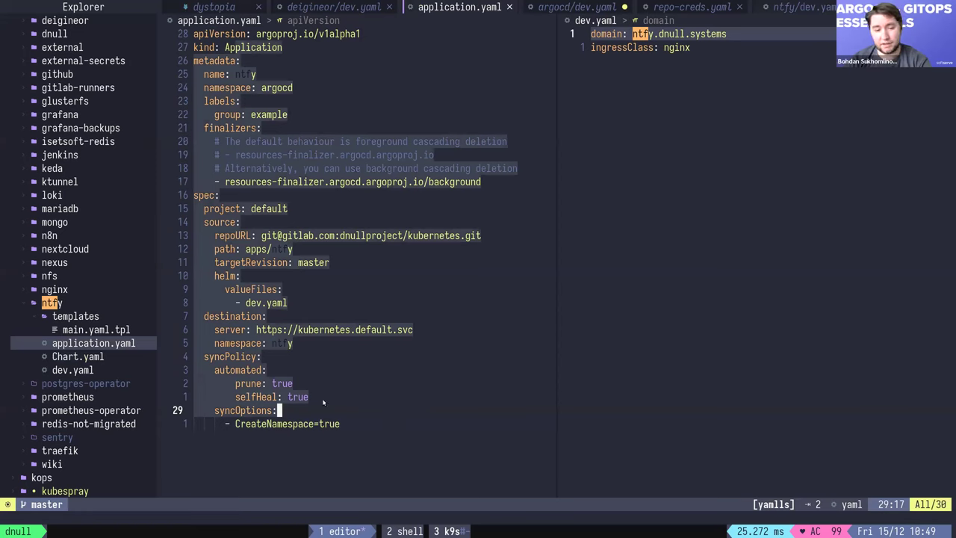
{"action": "scroll", "coordinate": [78, 270], "scroll_direction": "up", "scroll_amount": 7}
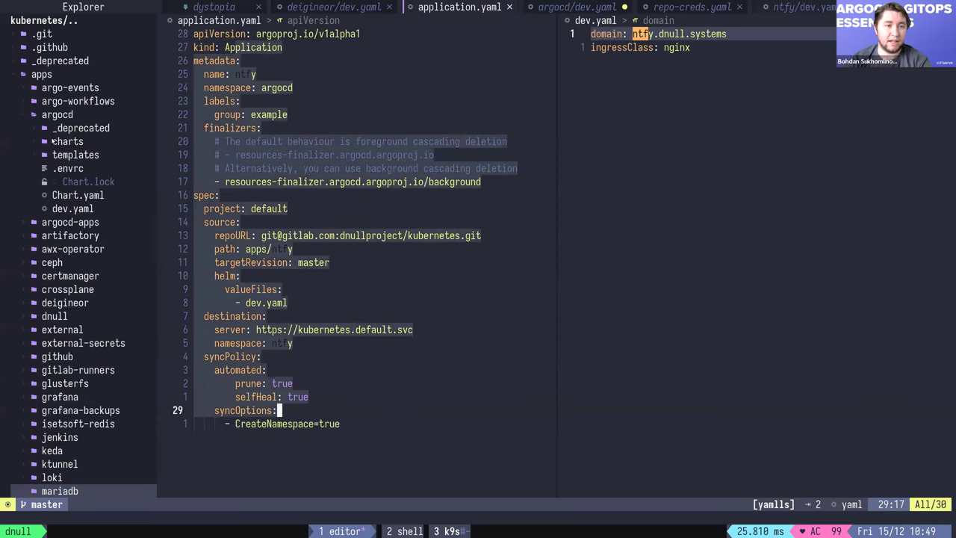
{"action": "left_click", "coordinate": [86, 209]}
{"action": "key", "text": "Return"}
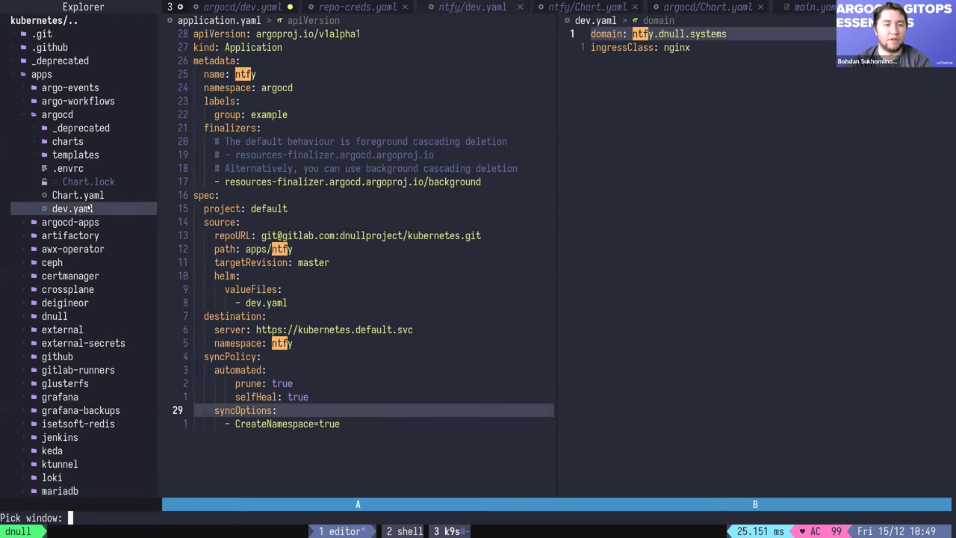
{"action": "key", "text": "a"}
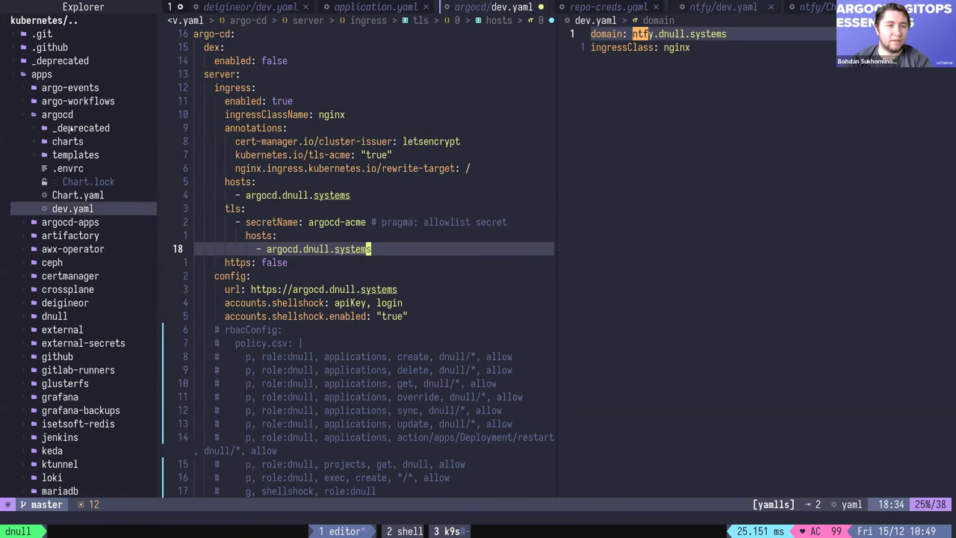
Collapse the argocd folder and open the argocd-apps chart's dev.yaml from nvim-tree.
{"action": "left_click", "coordinate": [73, 116]}
{"action": "key", "text": "Return"}
{"action": "key", "text": "j"}
{"action": "key", "text": "Return"}
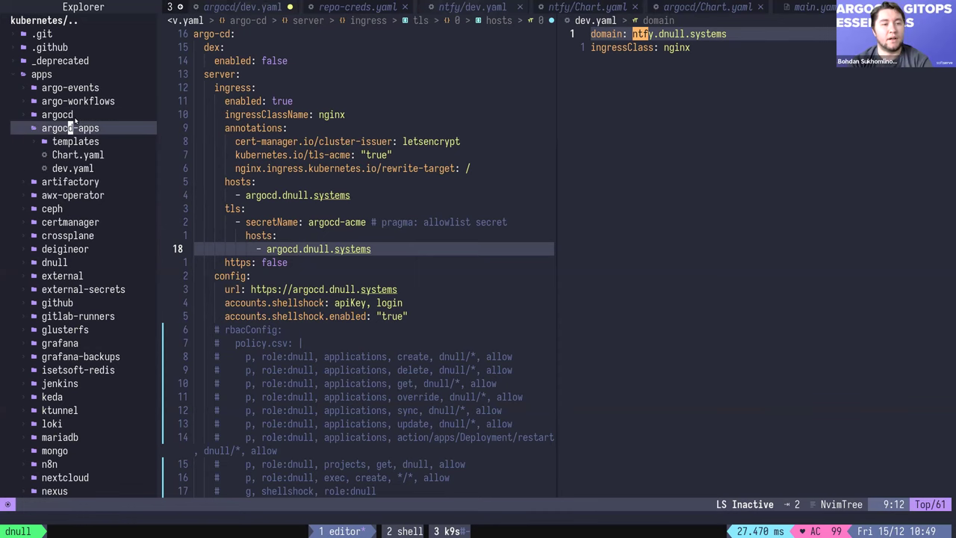
{"action": "key", "text": "j"}
{"action": "key", "text": "j"}
{"action": "key", "text": "j"}
{"action": "key", "text": "Return"}
Open templates/apps.yaml.tpl in window B beside the argocd-apps dev.yaml.
{"action": "key", "text": "a"}
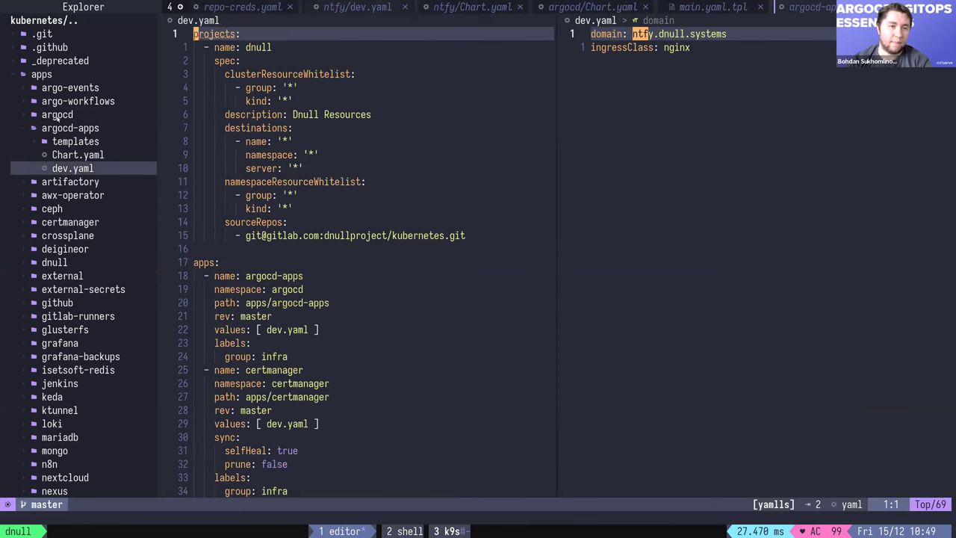
{"action": "left_click", "coordinate": [78, 141]}
{"action": "key", "text": "Return"}
{"action": "key", "text": "j"}
{"action": "key", "text": "j"}
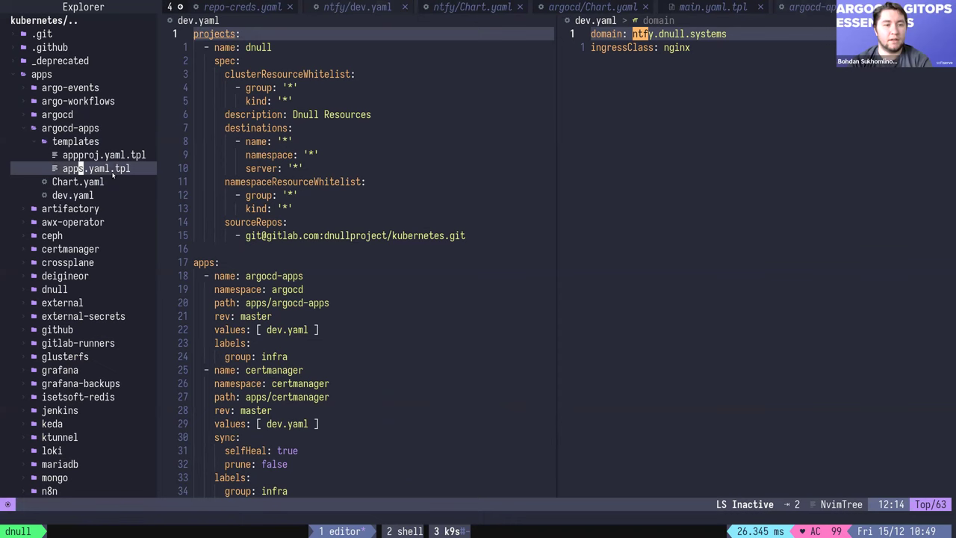
{"action": "key", "text": "Return"}
{"action": "key", "text": "Escape"}
{"action": "key", "text": "Return"}
{"action": "key", "text": "b"}
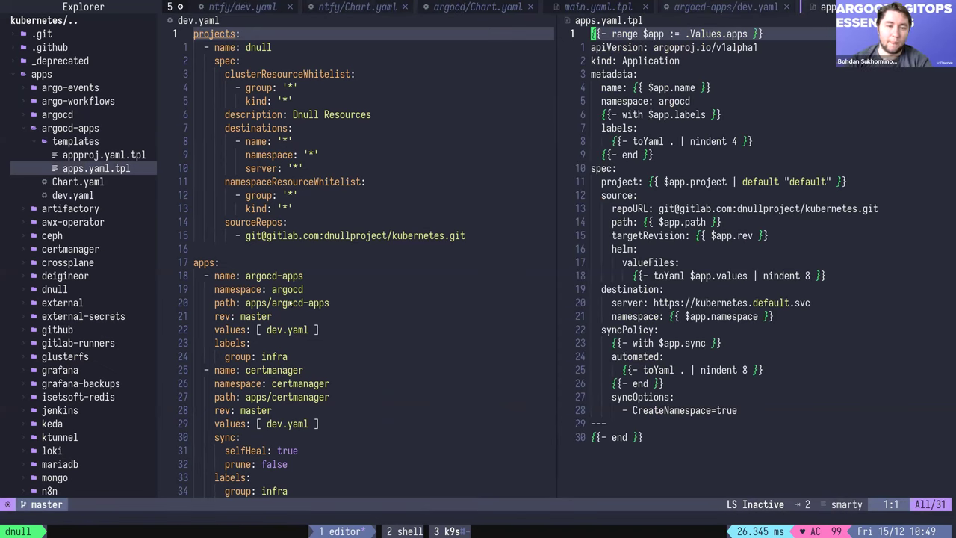
Select the whole apps.yaml.tpl template and dev.yaml's argocd-apps entry, then scroll dev.yaml down.
{"action": "left_click", "coordinate": [290, 303]}
{"action": "left_click_drag", "start_coordinate": [246, 276], "coordinate": [253, 343]}
{"action": "scroll", "coordinate": [298, 314], "scroll_direction": "down", "scroll_amount": 2}
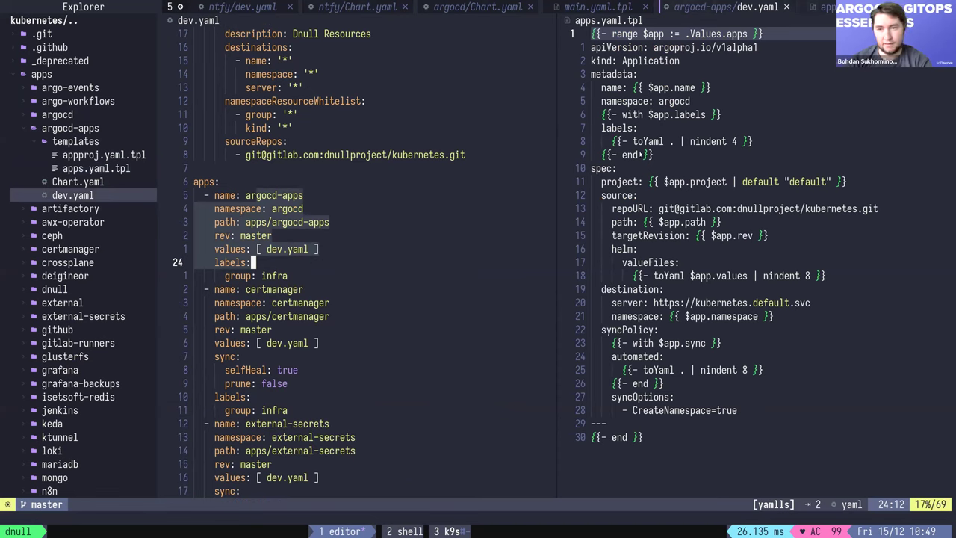
{"action": "left_click_drag", "start_coordinate": [736, 427], "coordinate": [592, 34]}
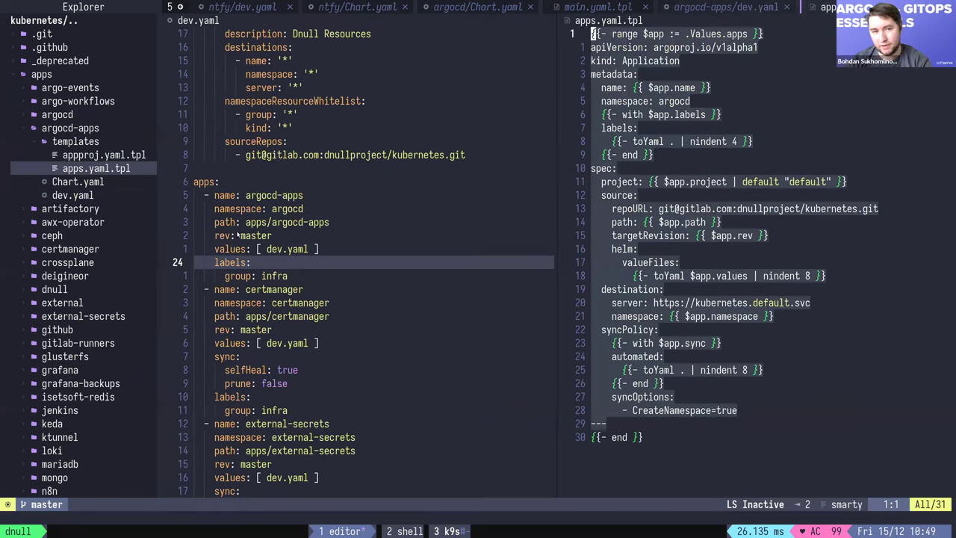
{"action": "left_click", "coordinate": [243, 210]}
{"action": "key", "text": "ctrl+space"}
{"action": "key", "text": "ctrl+space"}
{"action": "key", "text": "ctrl+space"}
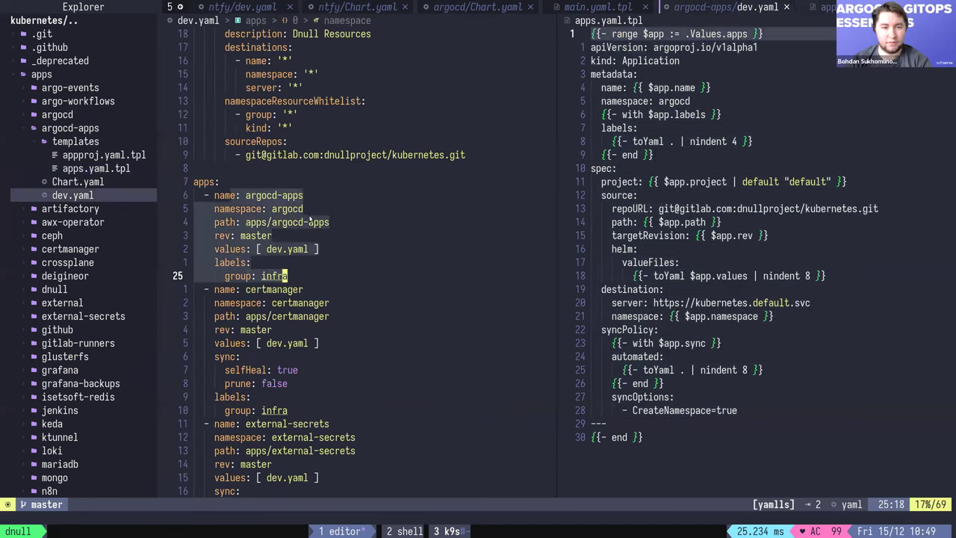
{"action": "left_click_drag", "start_coordinate": [212, 195], "coordinate": [318, 271]}
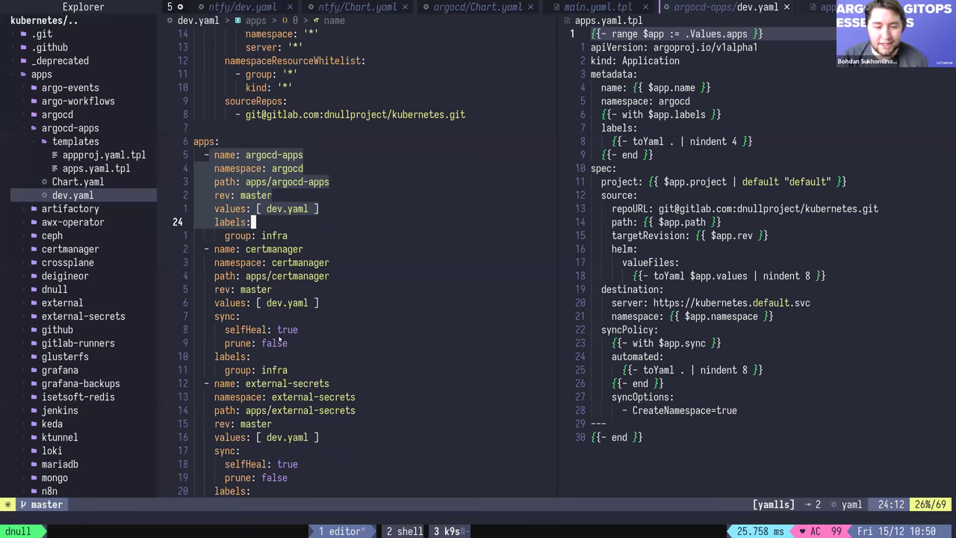
{"action": "scroll", "coordinate": [283, 358], "scroll_direction": "down", "scroll_amount": 4}
{"action": "scroll", "coordinate": [280, 358], "scroll_direction": "down", "scroll_amount": 5}
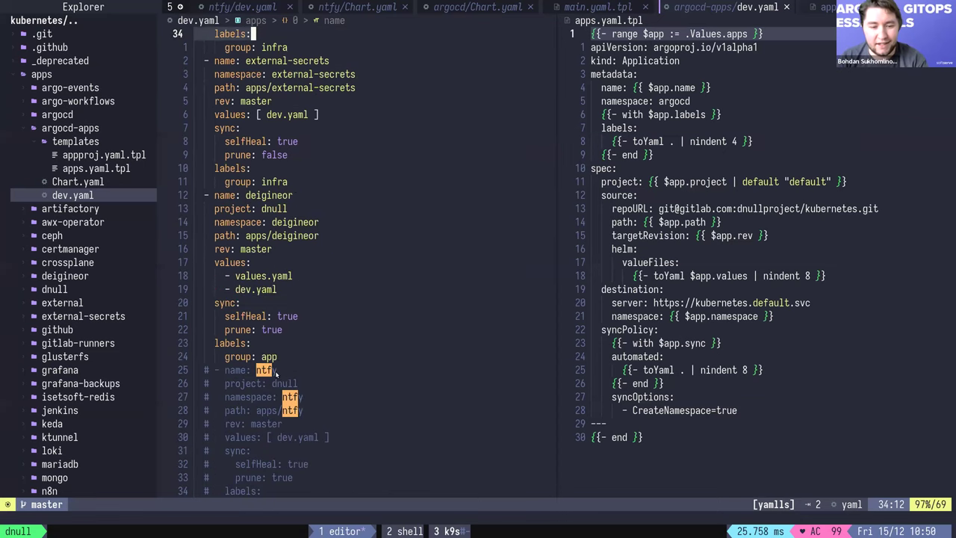
List k9s deployments in all namespaces, stepping through argocd-notifications-controller, cilium-operator and ebs-csi-controller.
{"action": "key", "text": "ctrl+b"}
{"action": "type", "text": "3"}
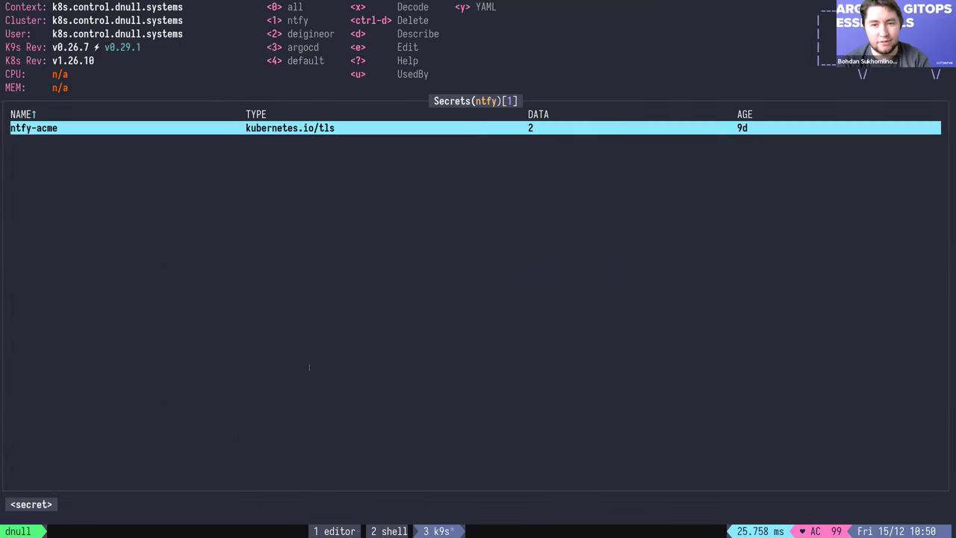
{"action": "type", "text": ":deploy"}
{"action": "key", "text": "Return"}
{"action": "key", "text": "0"}
{"action": "key", "text": "Down"}
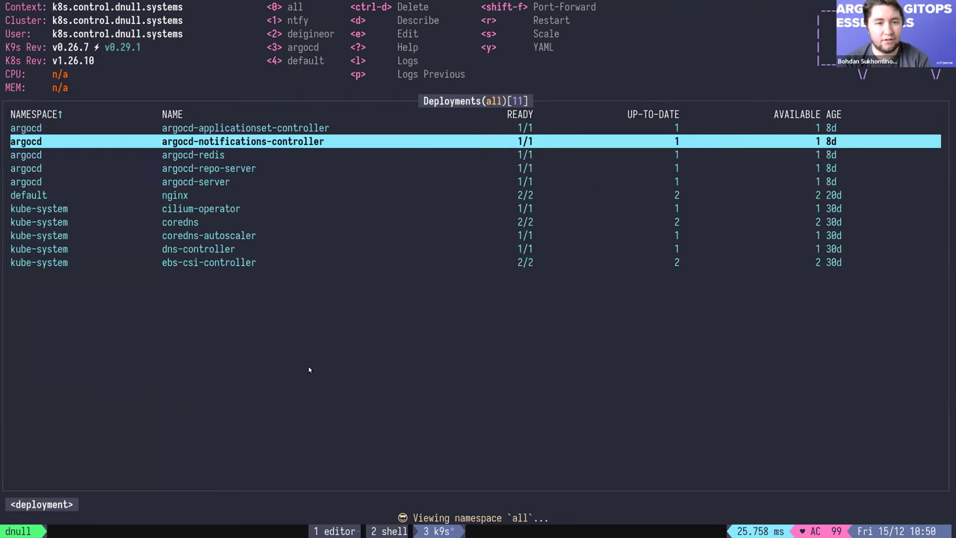
{"action": "key", "text": "Down"}
{"action": "key", "text": "Down"}
{"action": "key", "text": "Down"}
{"action": "key", "text": "Down"}
{"action": "key", "text": "Down"}
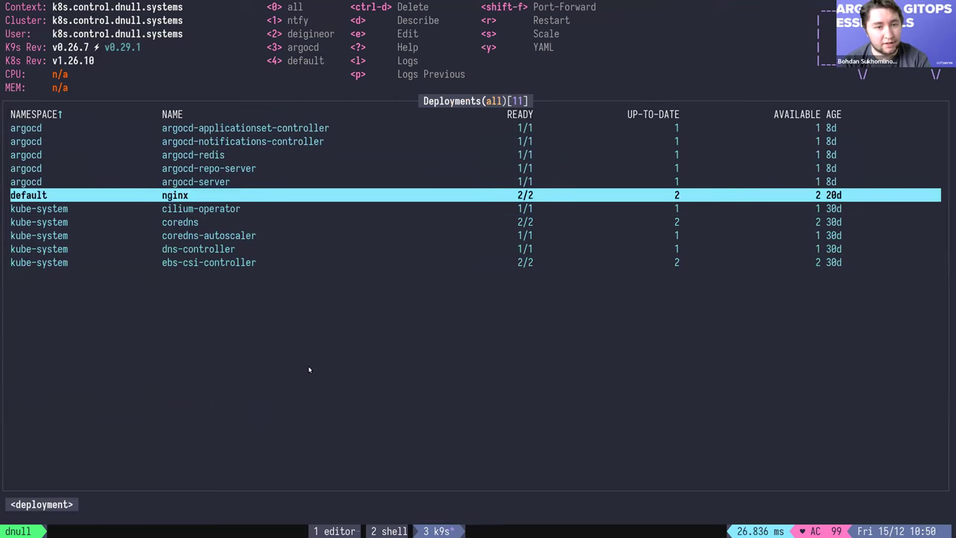
{"action": "key", "text": "Down"}
{"action": "key", "text": "Down"}
{"action": "key", "text": "Down"}
{"action": "key", "text": "Down"}
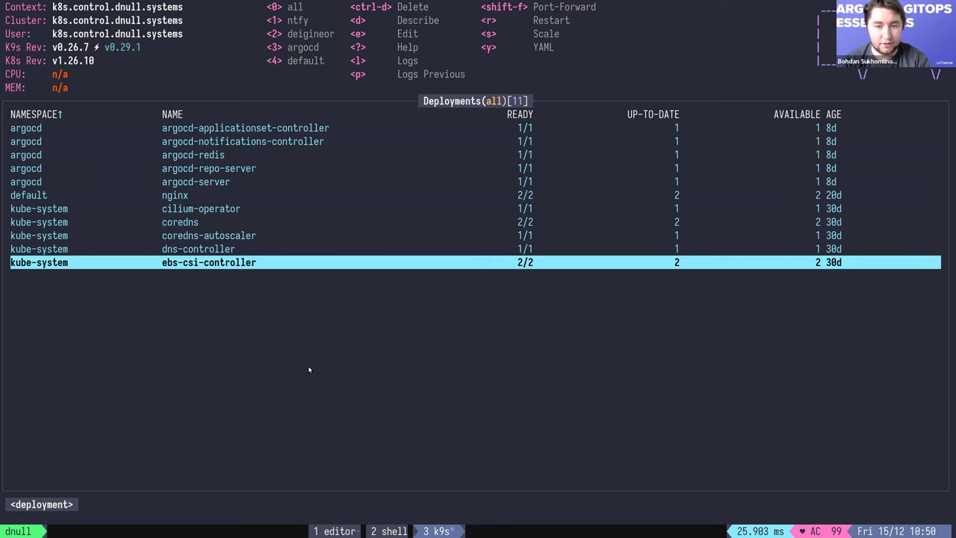
Glance back at the editor, then go to the shell and begin a cd command.
{"action": "key", "text": "ctrl+b"}
{"action": "key", "text": "1"}
{"action": "scroll", "coordinate": [309, 369], "scroll_direction": "up", "scroll_amount": 3}
{"action": "key", "text": "Escape"}
{"action": "key", "text": "h"}
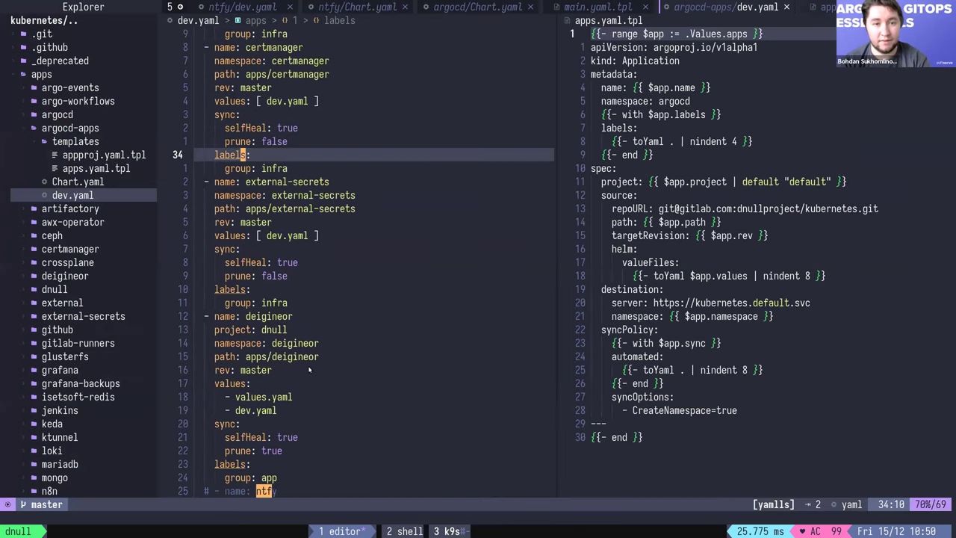
{"action": "key", "text": "ctrl+b"}
{"action": "type", "text": "2"}
{"action": "type", "text": "cd .../"}
{"action": "type", "text": "app"}
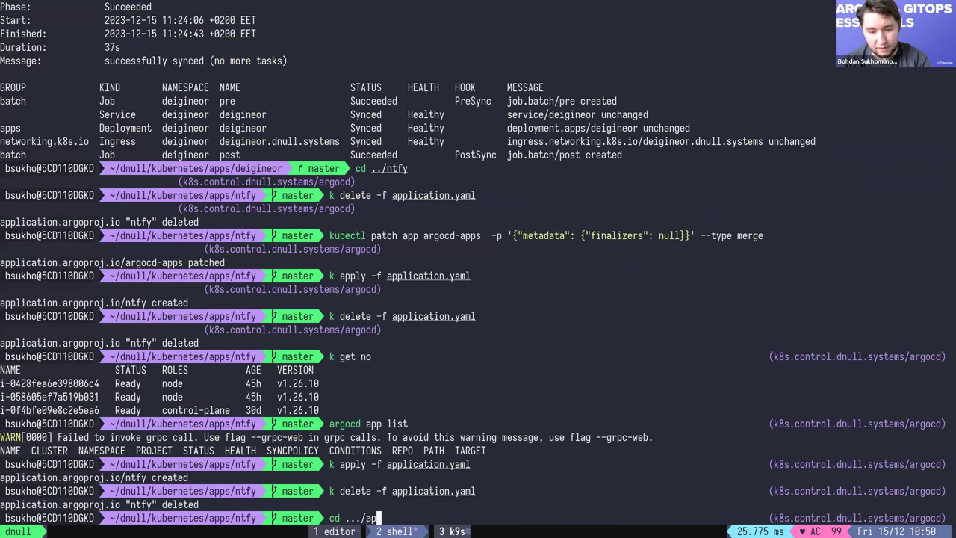
Change into the ../argocd-apps chart folder.
{"action": "key", "text": "Return"}
{"action": "type", "text": "cd .../app"}
{"action": "key", "text": "BackSpace"}
{"action": "key", "text": "BackSpace"}
{"action": "key", "text": "BackSpace"}
{"action": "key", "text": "BackSpace"}
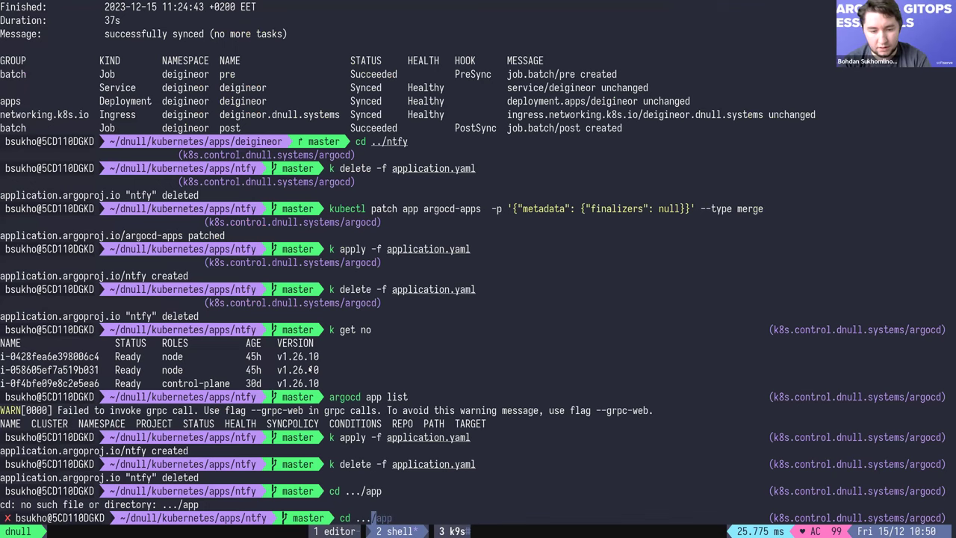
{"action": "type", "text": "/argocd-apps/"}
{"action": "key", "text": "Return"}
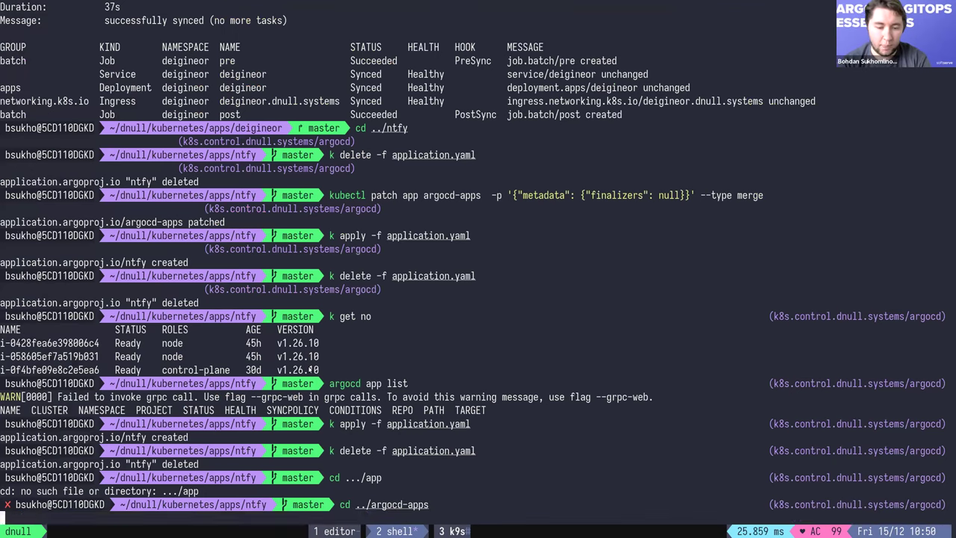
Render the chart with helm template ./ -f dev.yaml piped into less and page through it.
{"action": "type", "text": "helm"}
{"action": "key", "text": "Right"}
{"action": "key", "text": "Return"}
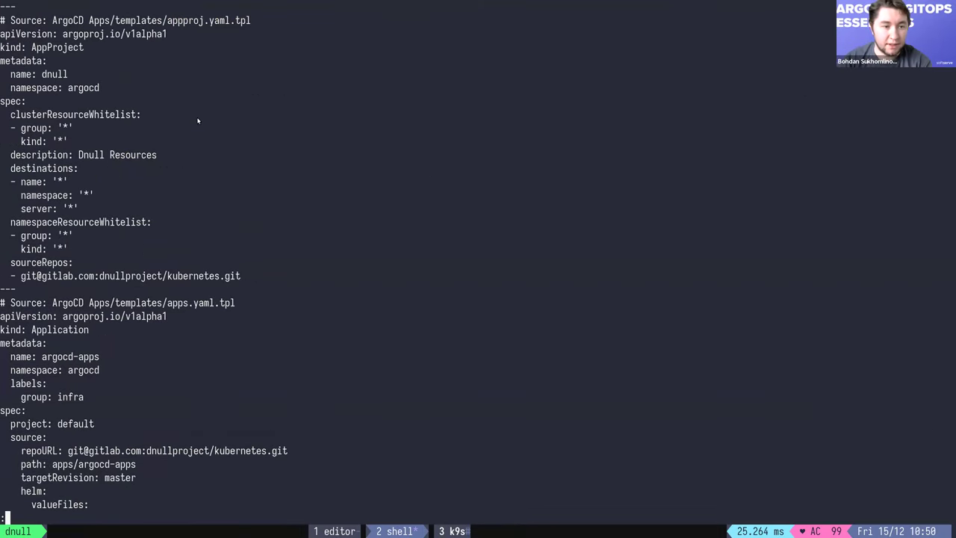
{"action": "scroll", "coordinate": [198, 120], "scroll_direction": "down", "scroll_amount": 4}
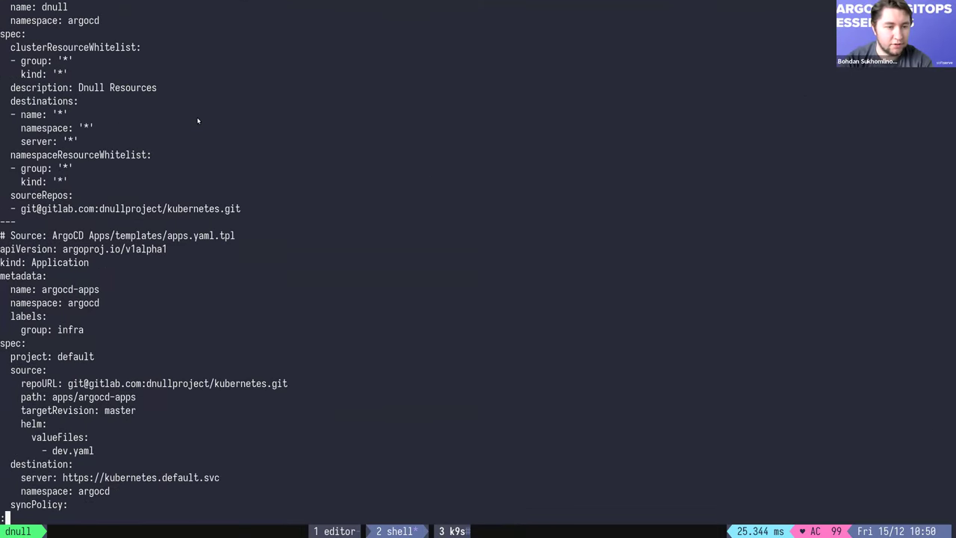
{"action": "scroll", "coordinate": [198, 120], "scroll_direction": "down", "scroll_amount": 1}
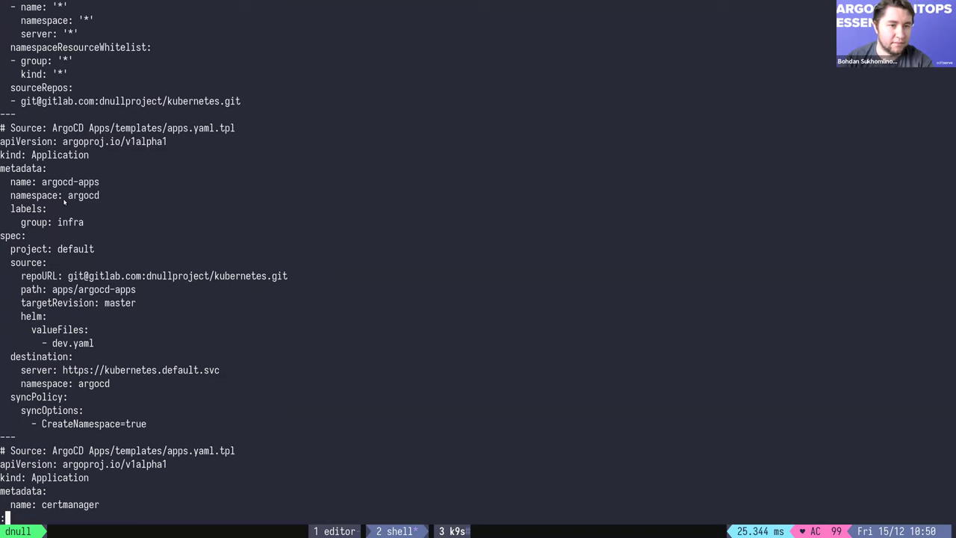
{"action": "scroll", "coordinate": [56, 188], "scroll_direction": "down", "scroll_amount": 7}
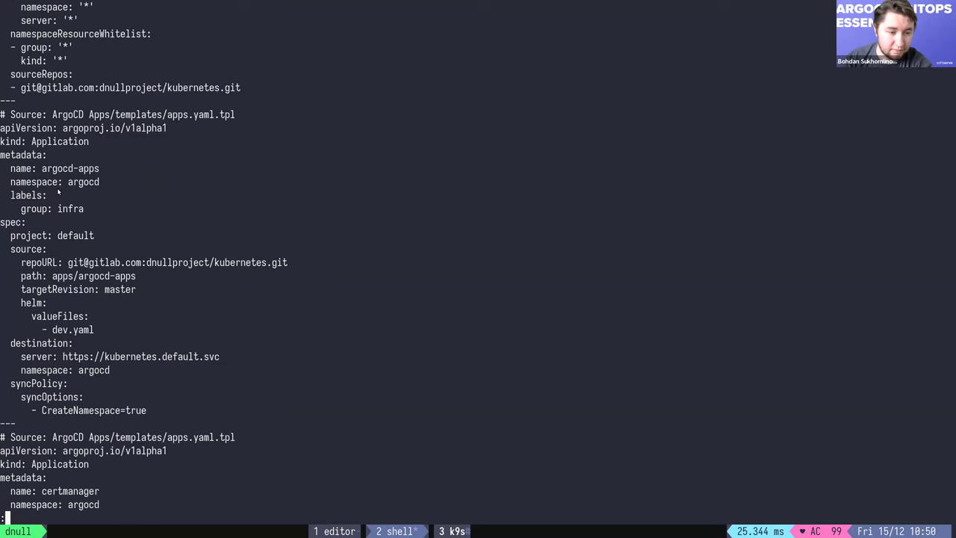
{"action": "scroll", "coordinate": [57, 192], "scroll_direction": "down", "scroll_amount": 2}
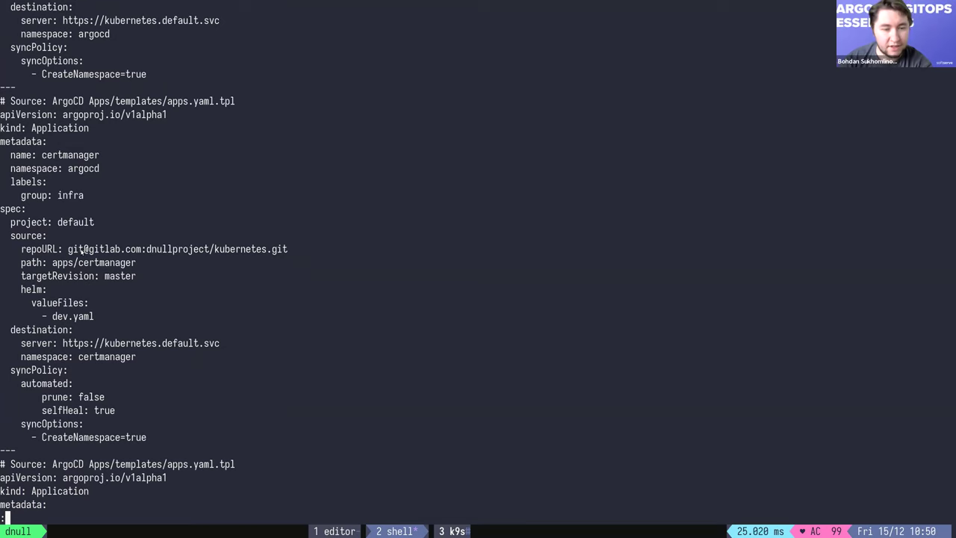
Copy the repository URL and master revision from the output, review the rest, and quit the pager.
{"action": "left_click_drag", "start_coordinate": [67, 248], "coordinate": [288, 248]}
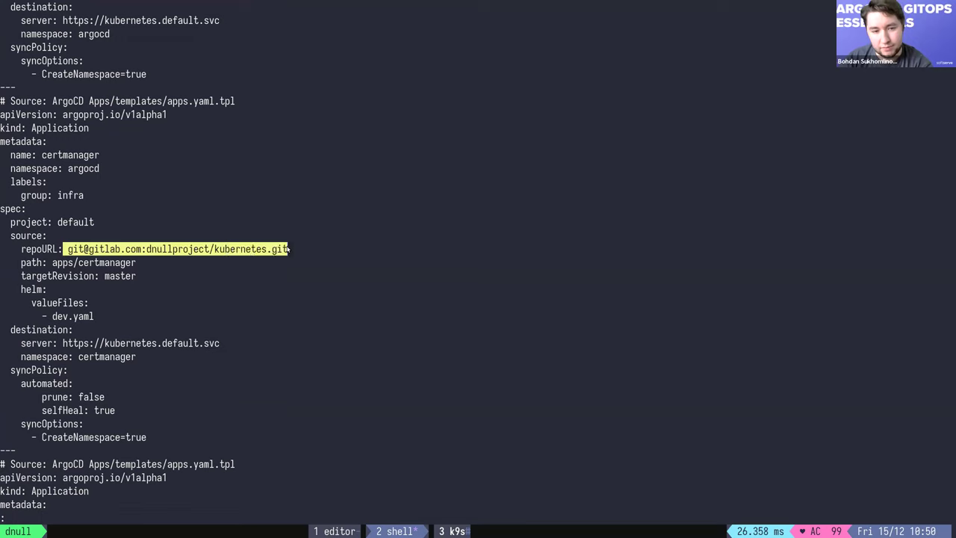
{"action": "double_click", "coordinate": [119, 275]}
{"action": "scroll", "coordinate": [236, 300], "scroll_direction": "down", "scroll_amount": 1}
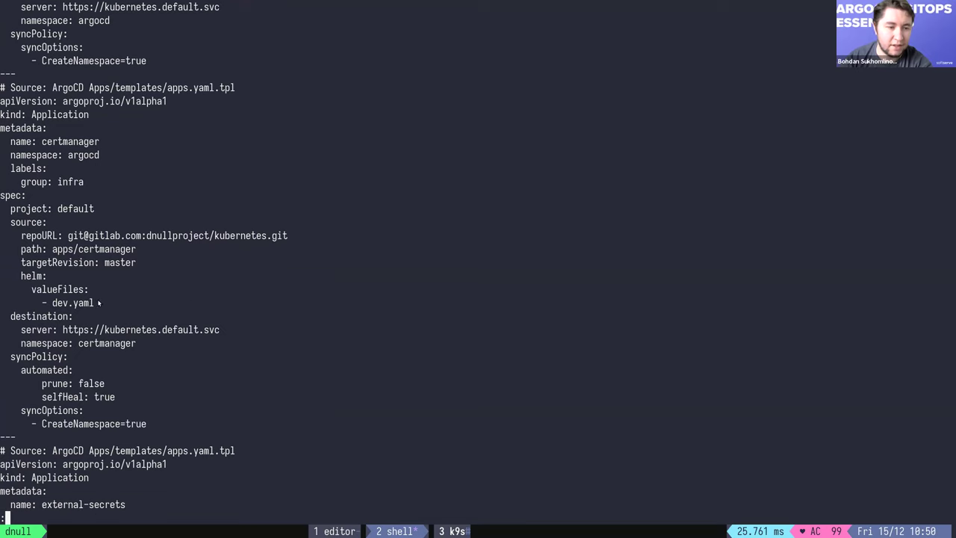
{"action": "left_click_drag", "start_coordinate": [63, 329], "coordinate": [221, 330]}
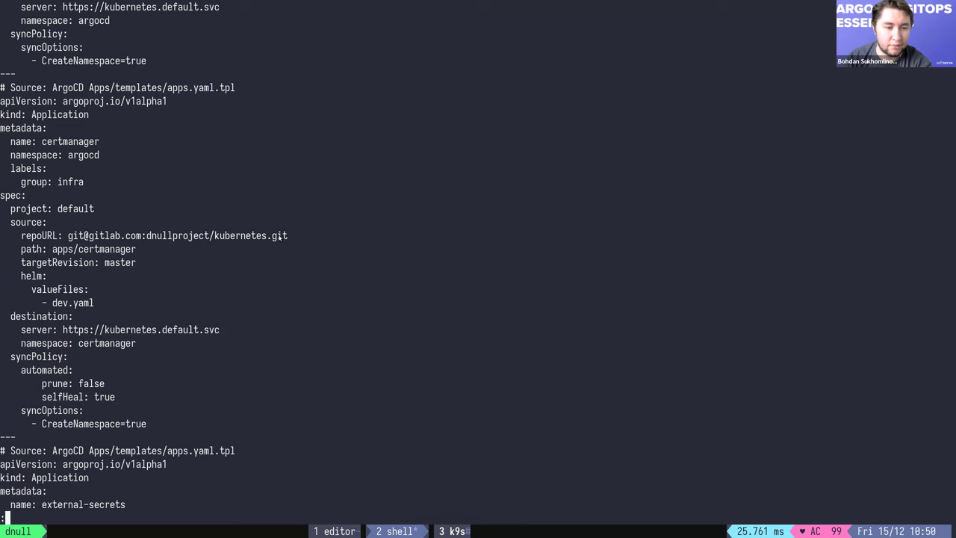
{"action": "scroll", "coordinate": [280, 237], "scroll_direction": "down", "scroll_amount": 1}
{"action": "scroll", "coordinate": [280, 237], "scroll_direction": "down", "scroll_amount": 7}
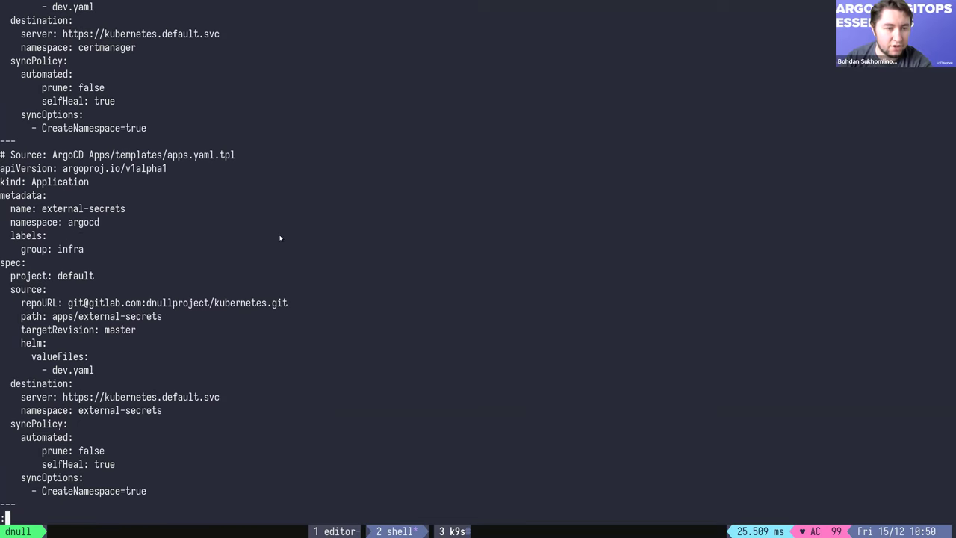
{"action": "scroll", "coordinate": [280, 237], "scroll_direction": "down", "scroll_amount": 1}
{"action": "type", "text": "qhelm "}
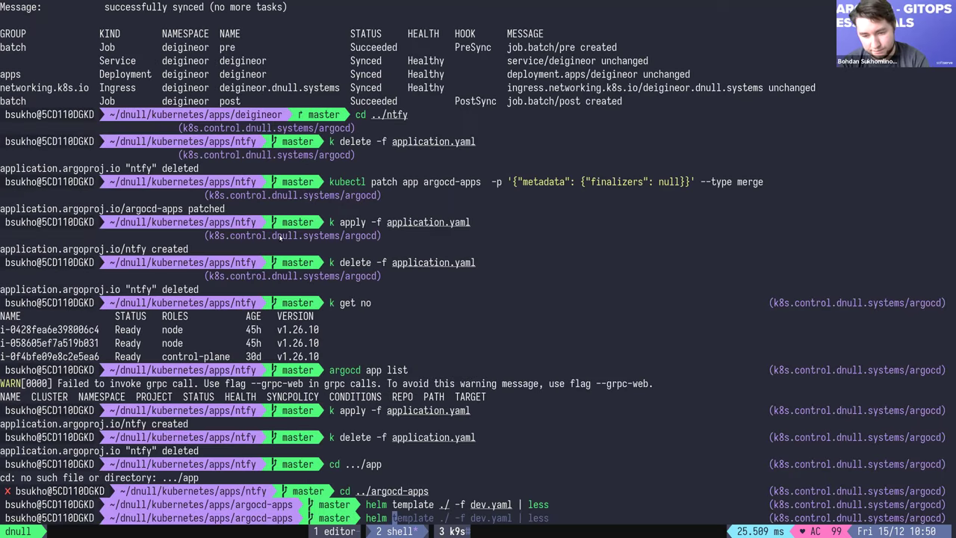
{"action": "type", "text": "i"}
Run helm upgrade --install argocd-apps ./ --values dev.yaml and bring up Argo CD Applications.
{"action": "key", "text": "BackSpace"}
{"action": "type", "text": "u"}
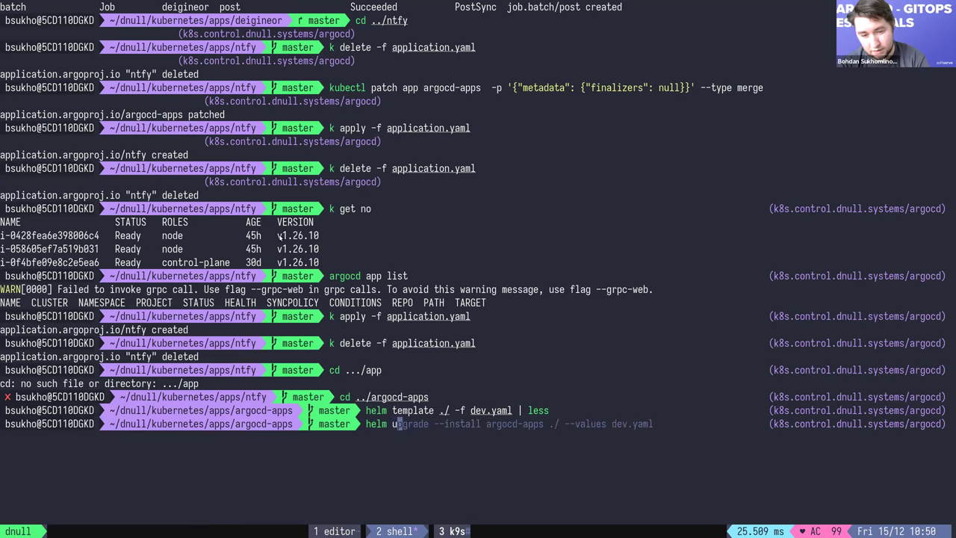
{"action": "key", "text": "Right"}
{"action": "key", "text": "Return"}
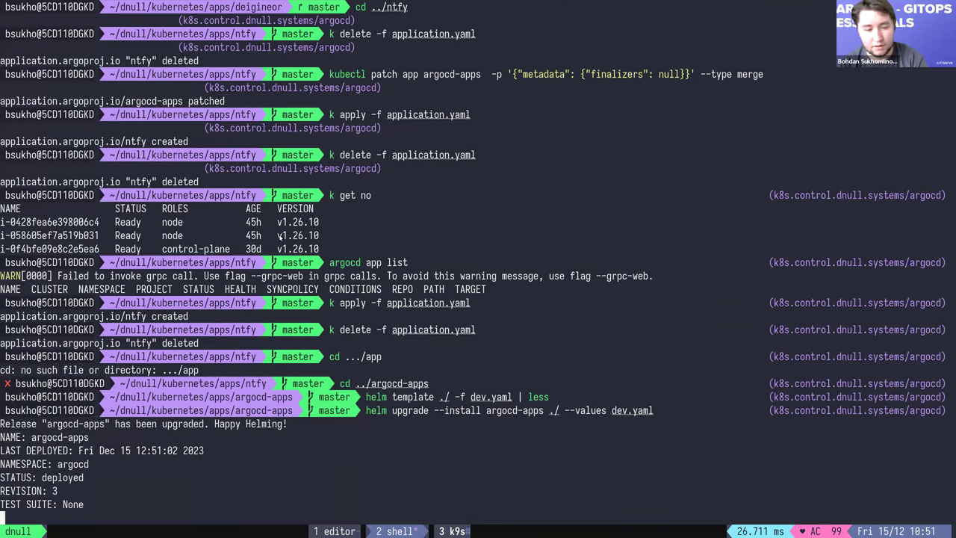
{"action": "key", "text": "alt+Tab"}
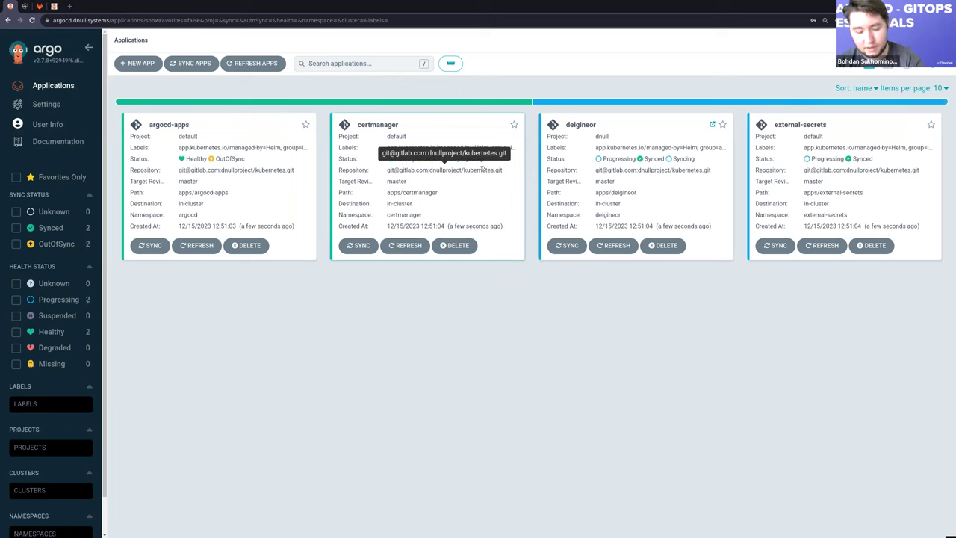
{"action": "key", "text": "alt+Tab"}
{"action": "key", "text": "ctrl+b"}
{"action": "key", "text": "3"}
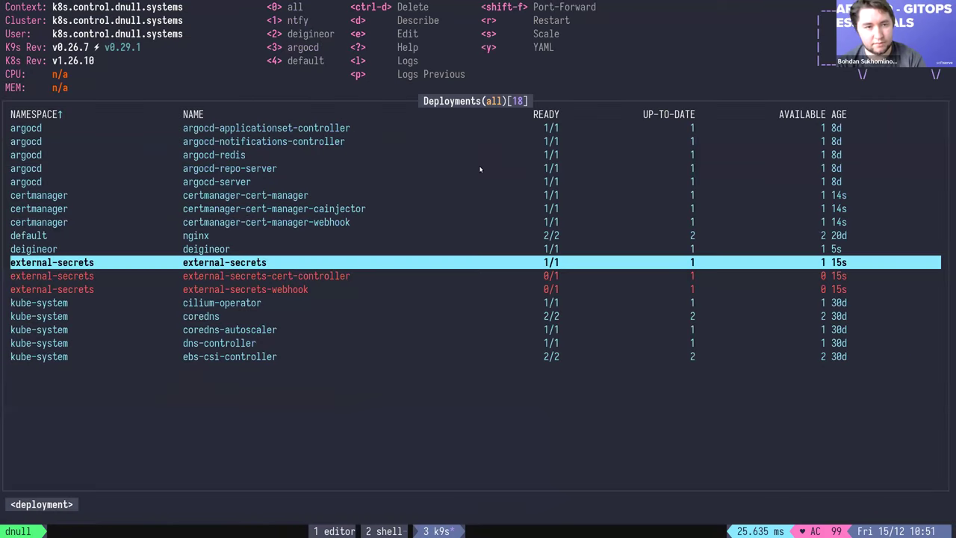
{"action": "type", "text": ":ns"}
{"action": "key", "text": "Return"}
{"action": "key", "text": "Down"}
{"action": "key", "text": "Down"}
{"action": "key", "text": "Return"}
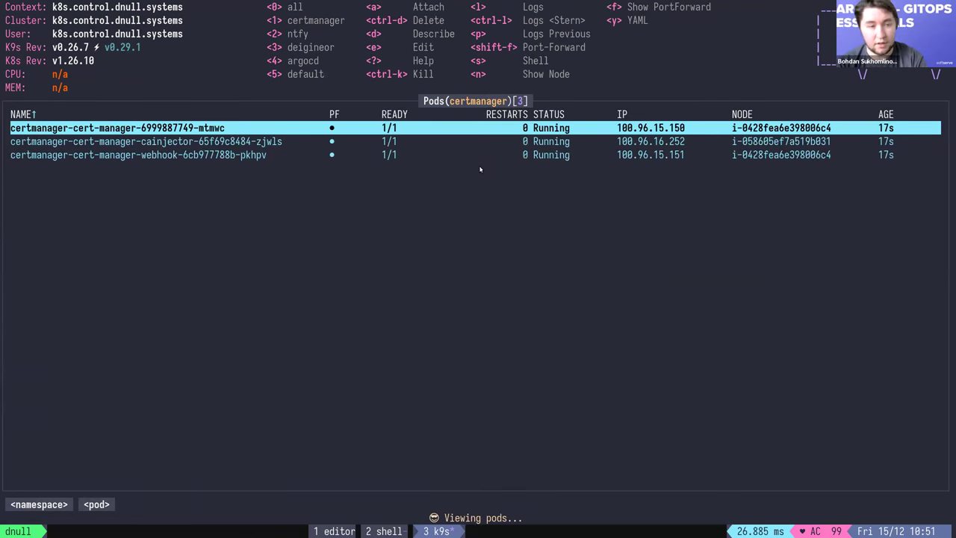
{"action": "key", "text": "Escape"}
{"action": "key", "text": "Down"}
{"action": "key", "text": "Return"}
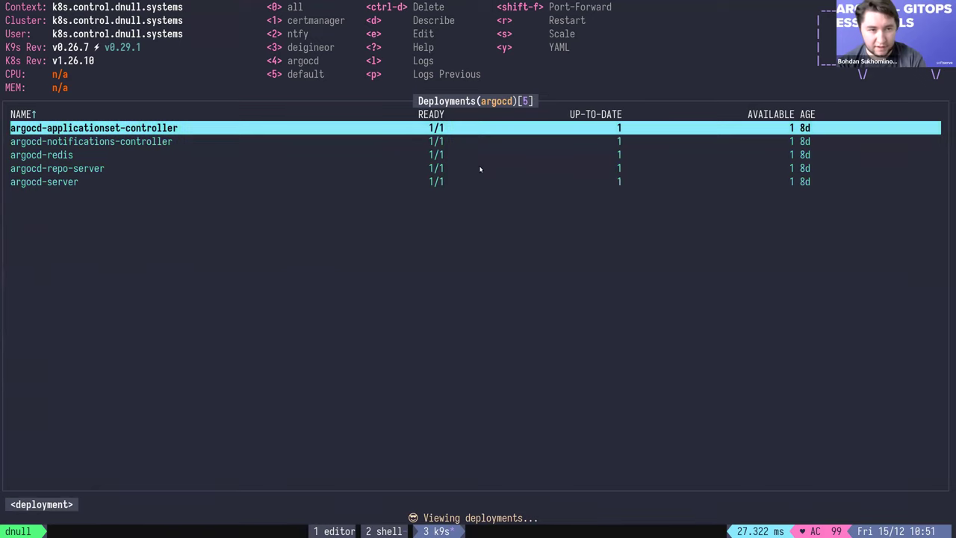
{"action": "key", "text": "Down"}
{"action": "key", "text": "Down"}
{"action": "key", "text": "Down"}
{"action": "key", "text": "Down"}
{"action": "key", "text": "Up"}
{"action": "key", "text": "Up"}
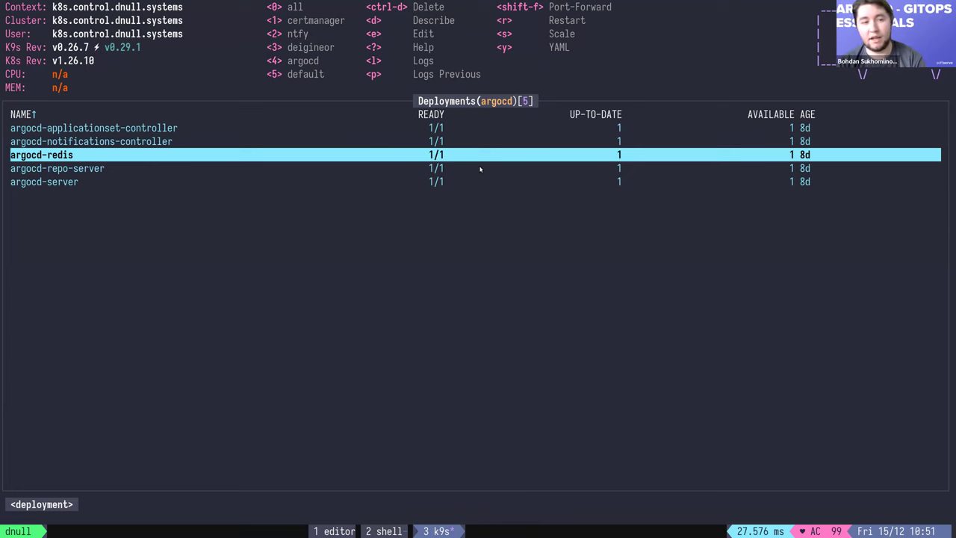
{"action": "key", "text": "Down"}
{"action": "key", "text": "Down"}
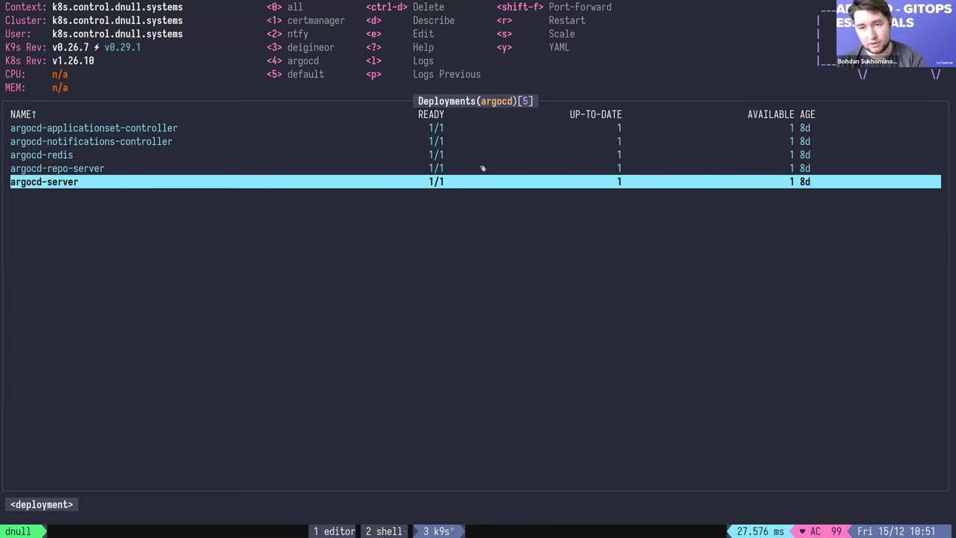
{"action": "key", "text": "alt+Tab"}
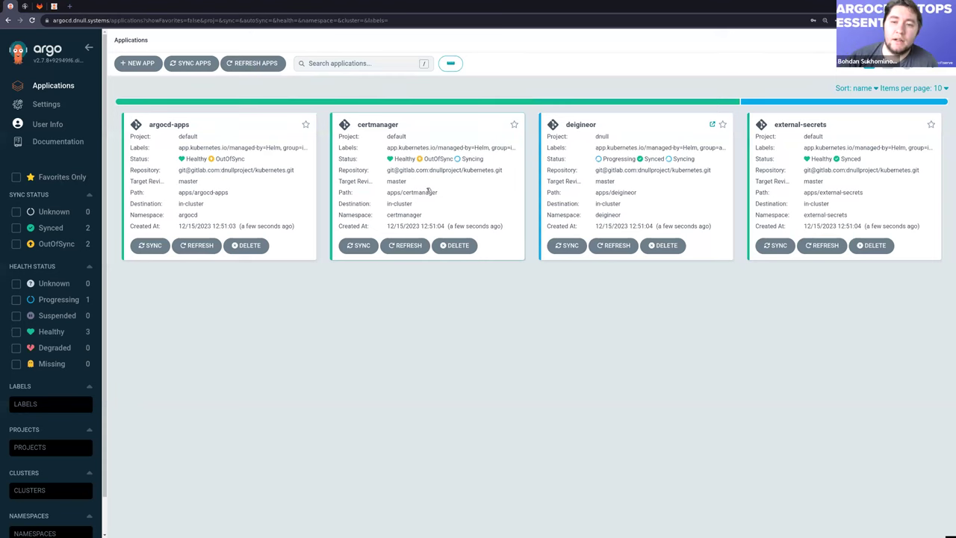
Look through the deigineor and certmanager application details.
{"action": "left_click", "coordinate": [648, 171]}
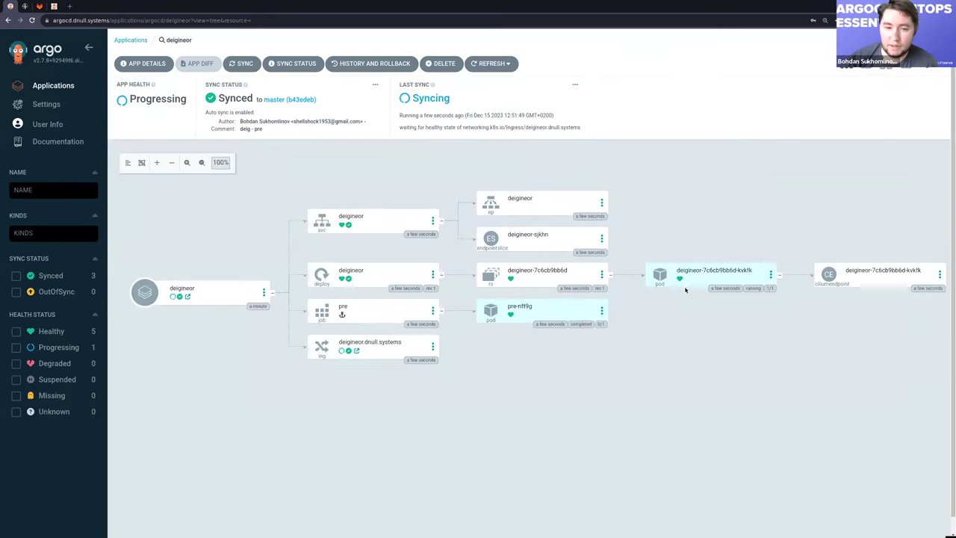
{"action": "left_click", "coordinate": [134, 40]}
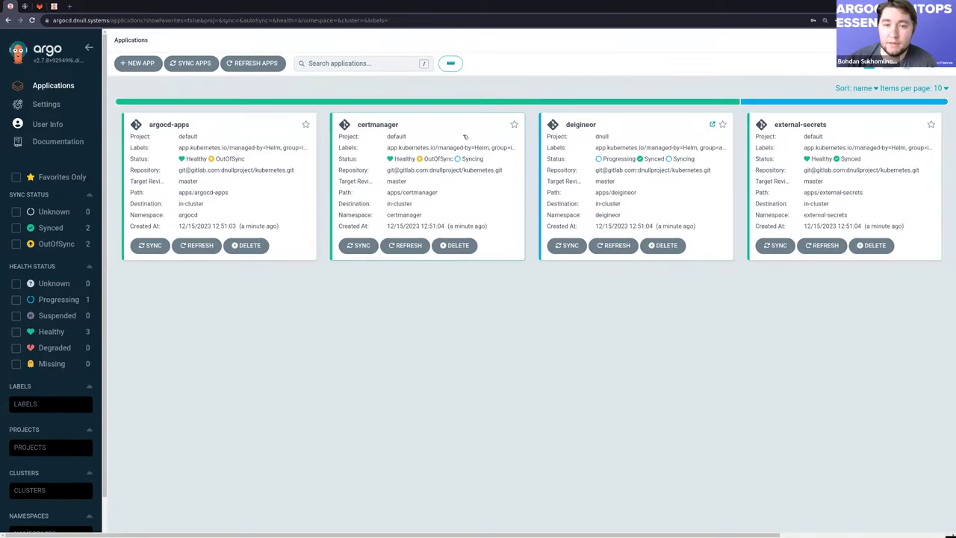
{"action": "left_click", "coordinate": [463, 136]}
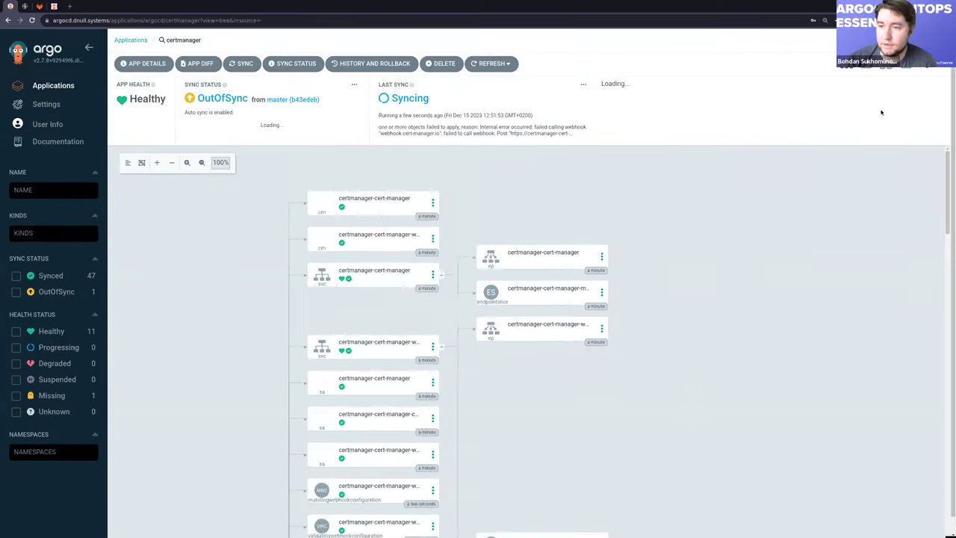
{"action": "scroll", "coordinate": [606, 331], "scroll_direction": "down", "scroll_amount": 6}
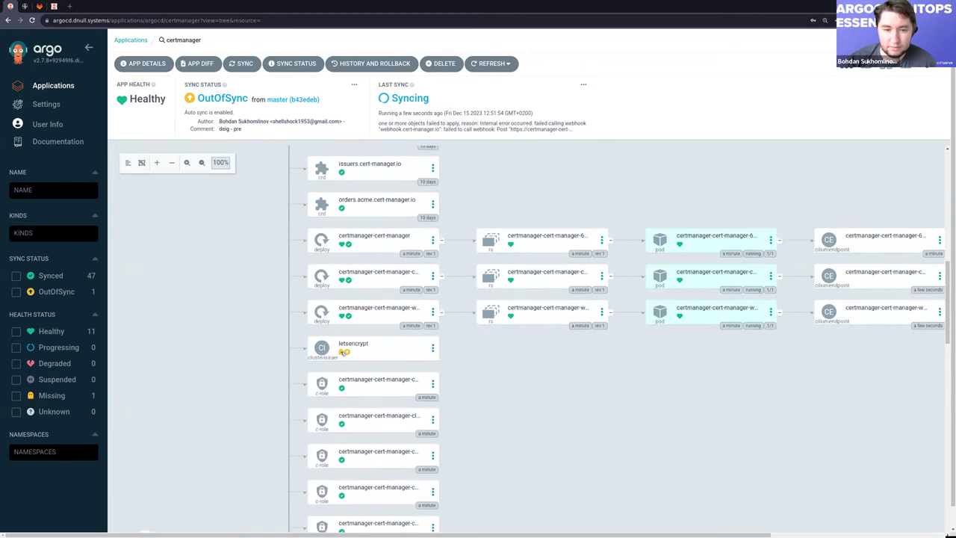
{"action": "scroll", "coordinate": [344, 352], "scroll_direction": "down", "scroll_amount": 3}
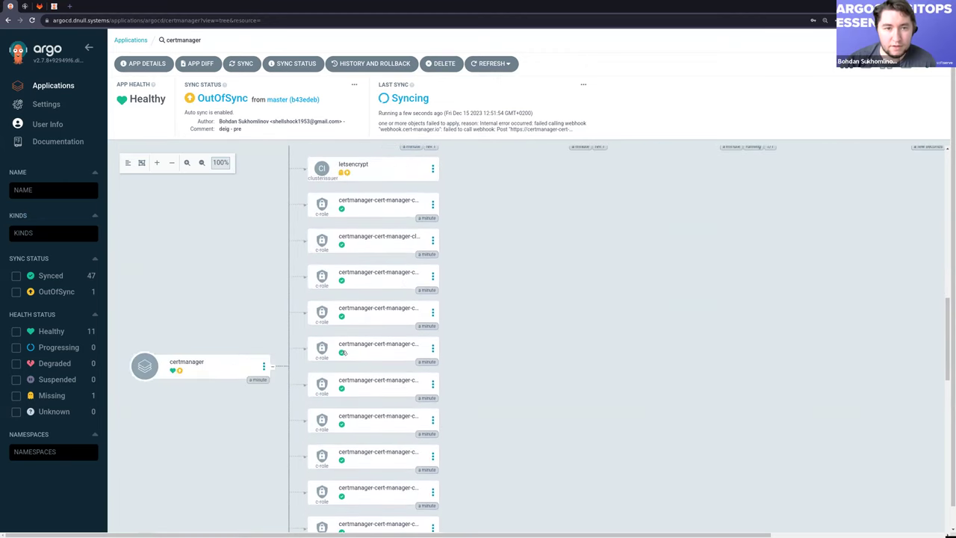
{"action": "scroll", "coordinate": [344, 352], "scroll_direction": "up", "scroll_amount": 1}
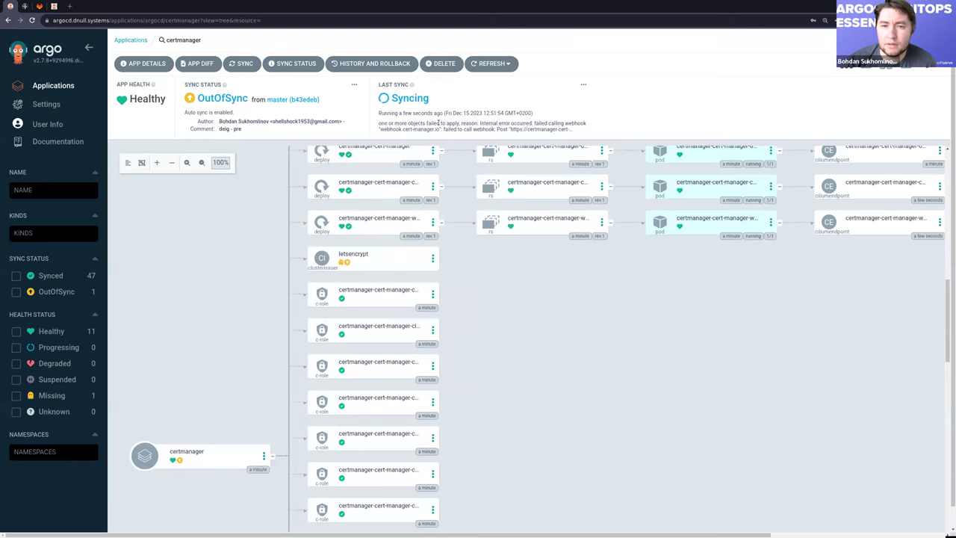
Check argocd-apps, then reopen certmanager and open its root application node's details.
{"action": "left_click", "coordinate": [132, 40]}
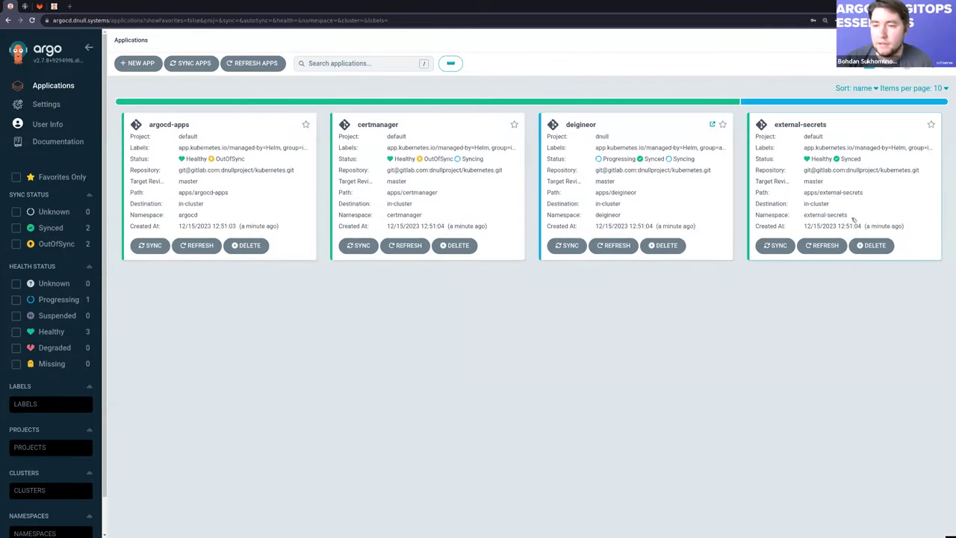
{"action": "left_click", "coordinate": [210, 176]}
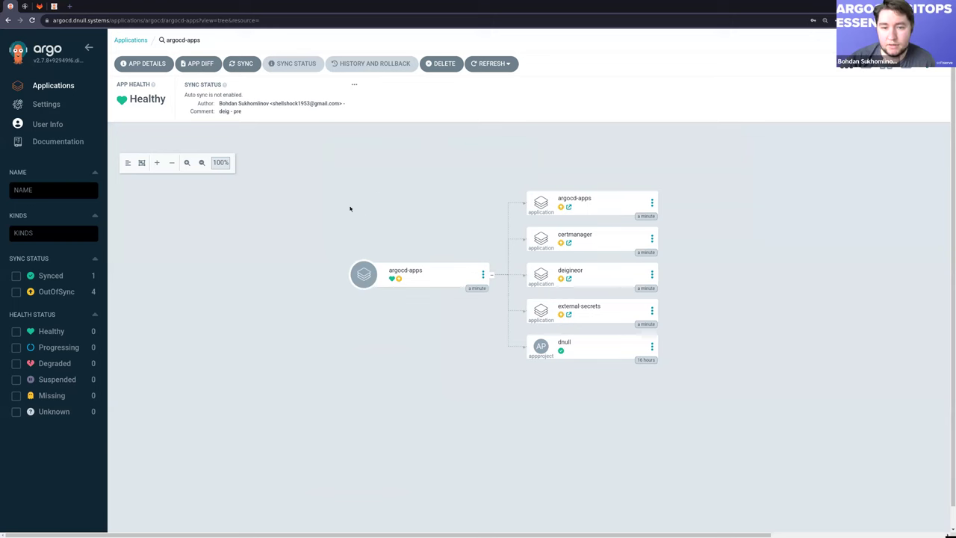
{"action": "key", "text": "alt+Left"}
{"action": "left_click", "coordinate": [450, 183]}
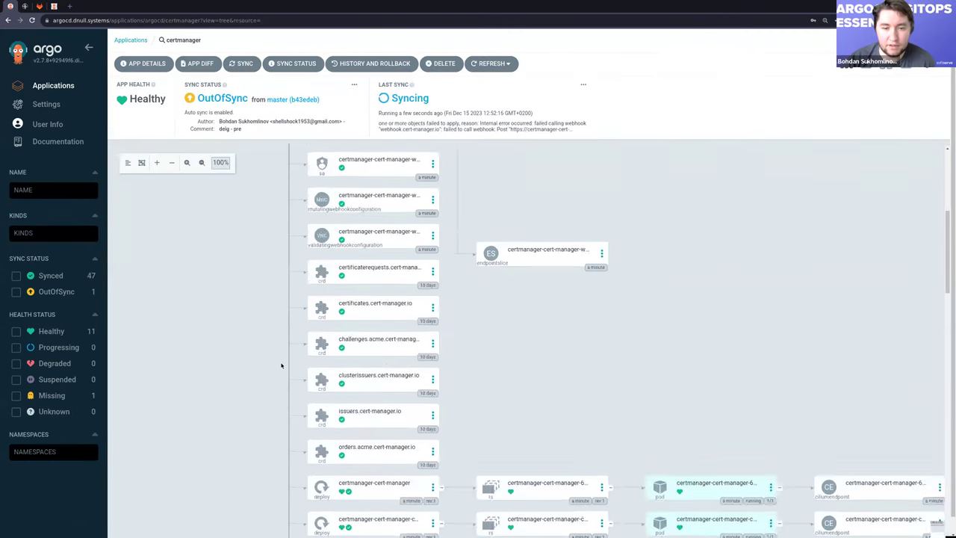
{"action": "left_click", "coordinate": [223, 236]}
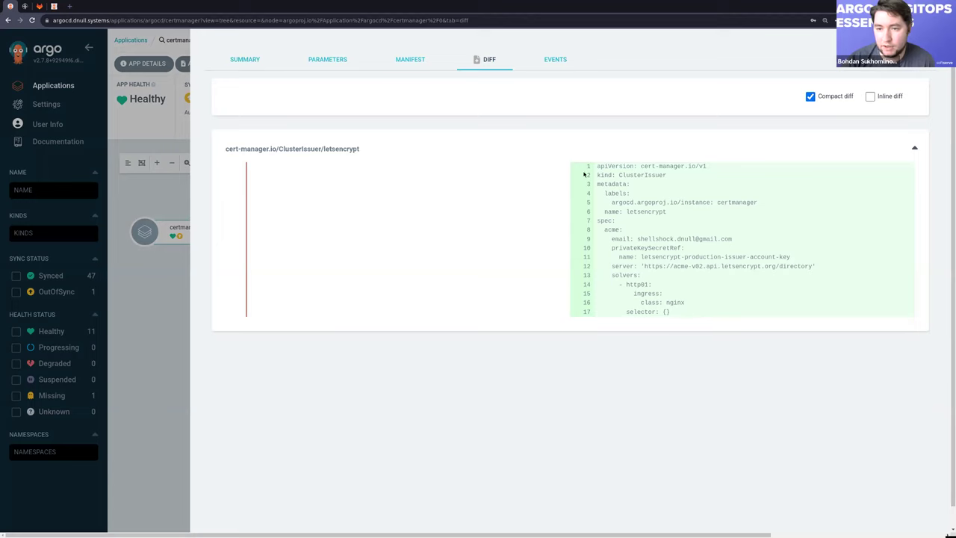
{"action": "left_click_drag", "start_coordinate": [584, 174], "coordinate": [618, 203]}
{"action": "left_click", "coordinate": [715, 351]}
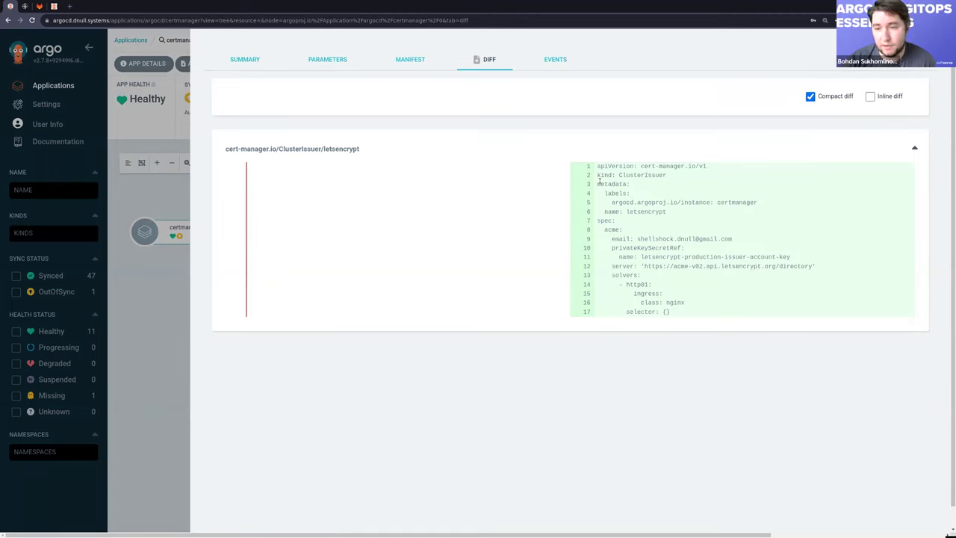
{"action": "left_click_drag", "start_coordinate": [595, 166], "coordinate": [309, 192]}
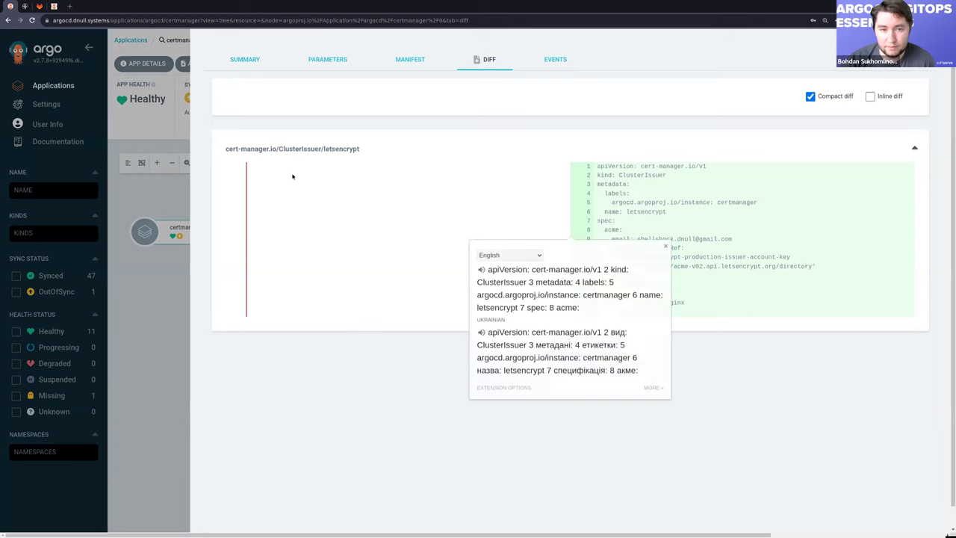
{"action": "left_click", "coordinate": [292, 176]}
{"action": "triple_click", "coordinate": [599, 234]}
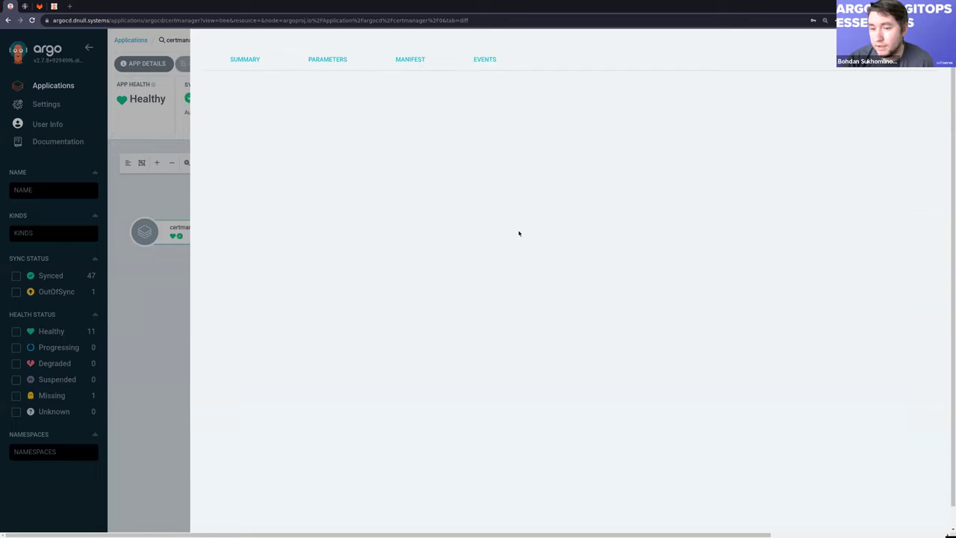
Close the resource panel and reopen the argocd-apps application from the list.
{"action": "left_click", "coordinate": [169, 205]}
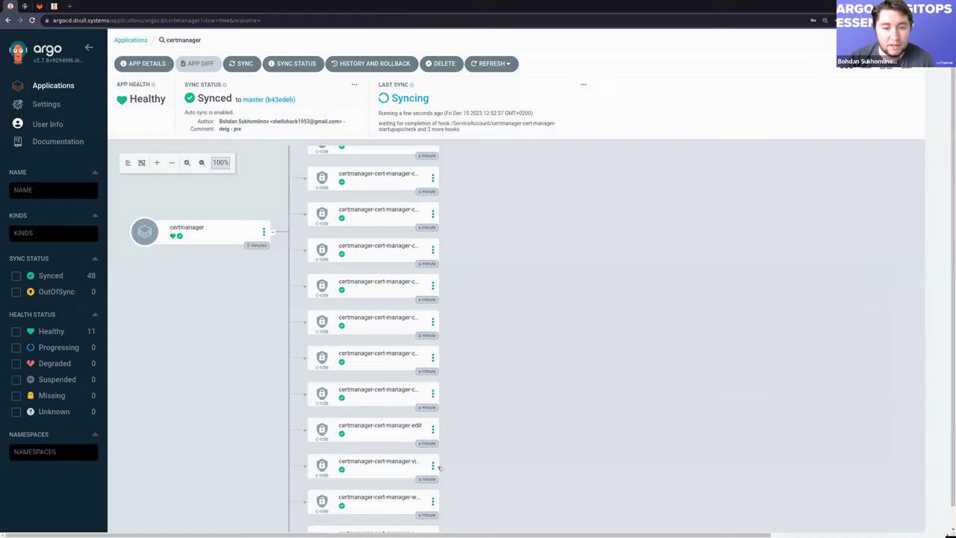
{"action": "scroll", "coordinate": [523, 336], "scroll_direction": "up", "scroll_amount": 5}
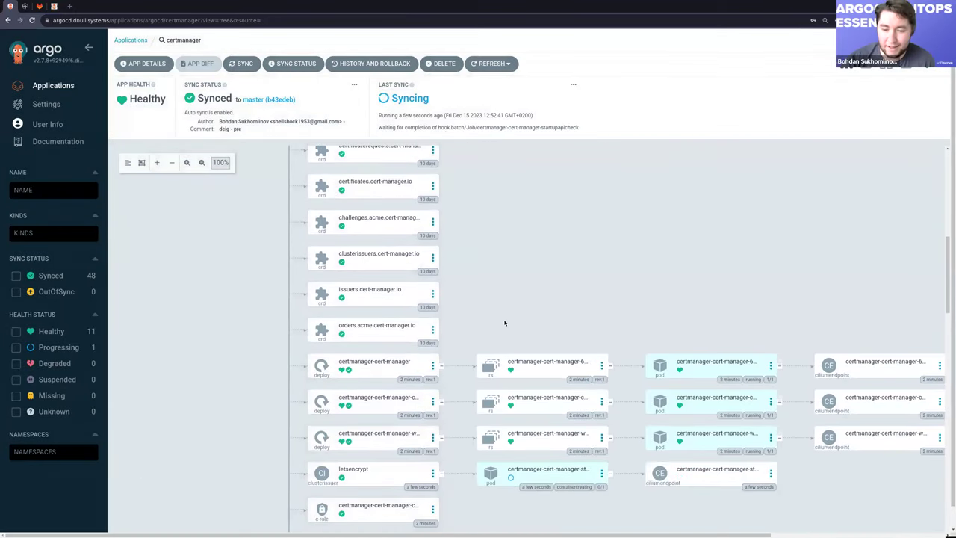
{"action": "scroll", "coordinate": [526, 396], "scroll_direction": "down", "scroll_amount": 1}
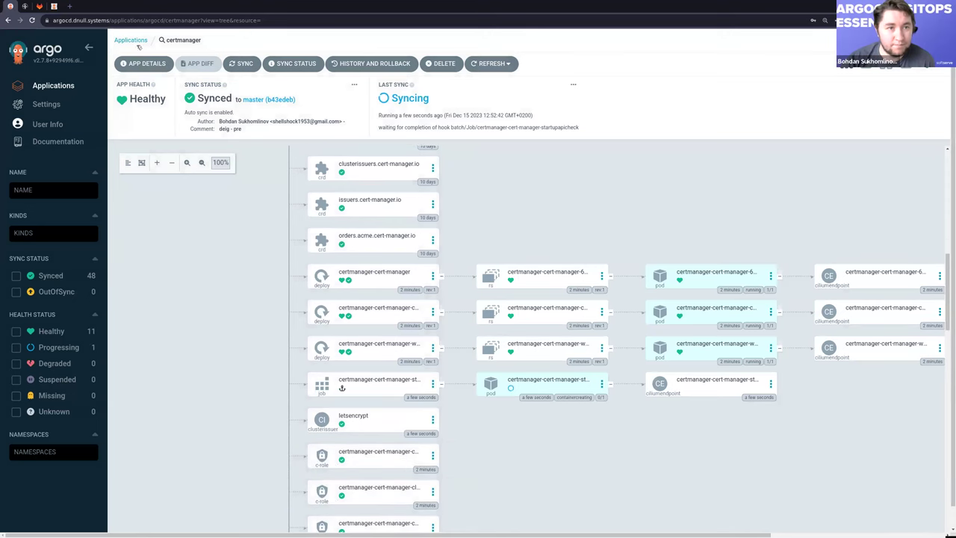
{"action": "left_click", "coordinate": [136, 42]}
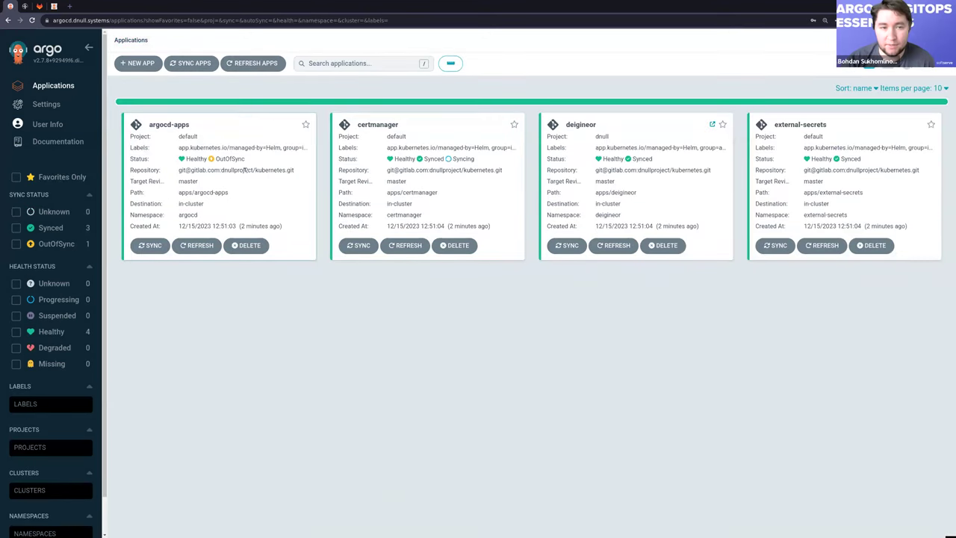
{"action": "left_click", "coordinate": [245, 171]}
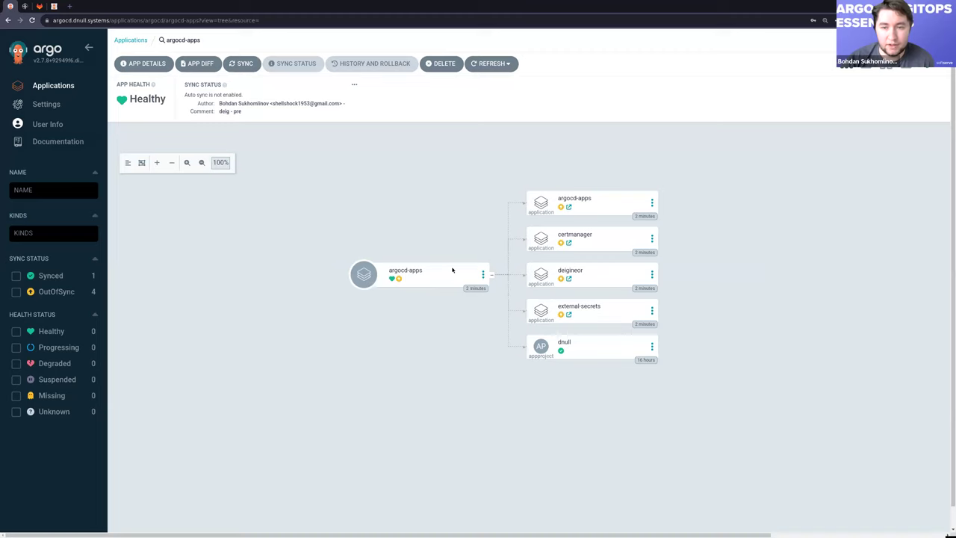
Inspect the argocd-apps node's manifest diff and summary, then close them back to the tree.
{"action": "left_click", "coordinate": [444, 268]}
{"action": "left_click", "coordinate": [484, 59]}
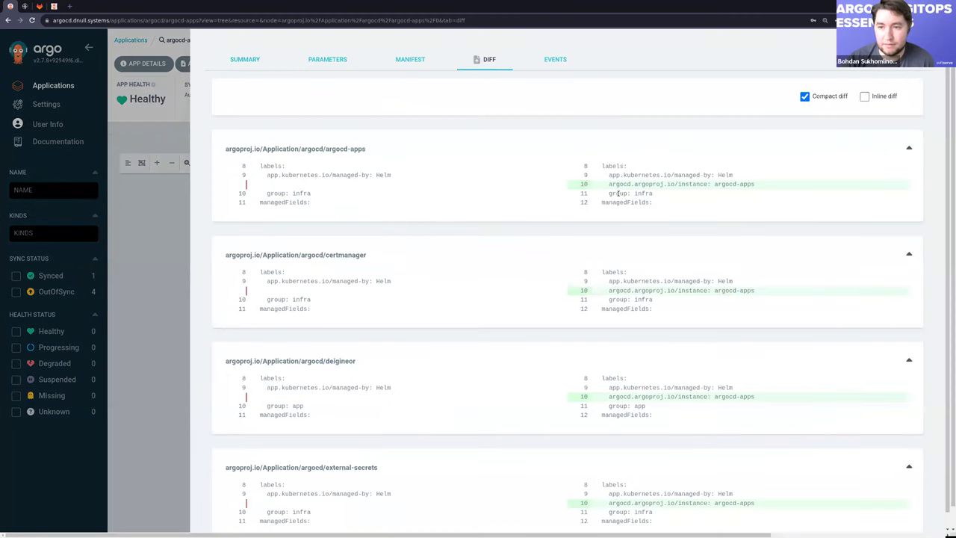
{"action": "left_click_drag", "start_coordinate": [609, 183], "coordinate": [754, 184]}
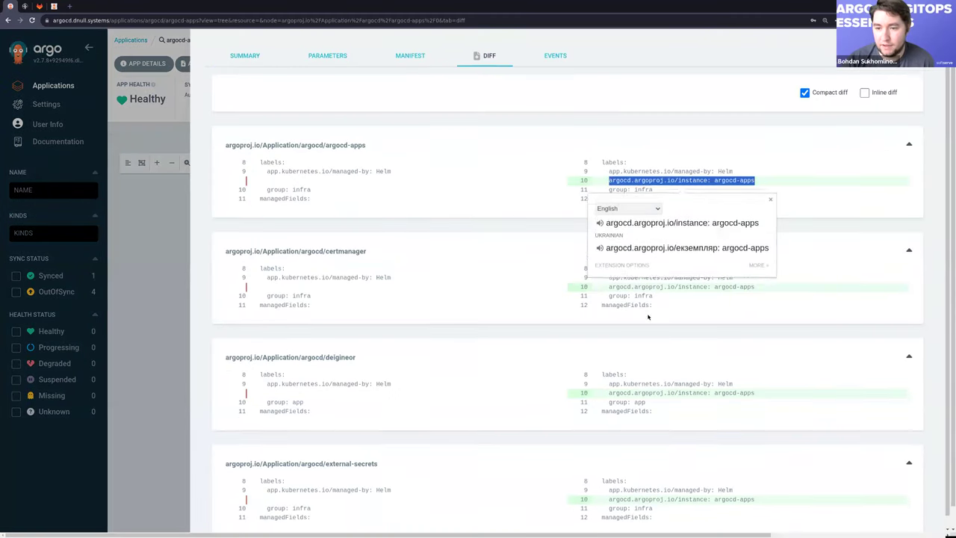
{"action": "scroll", "coordinate": [646, 314], "scroll_direction": "down", "scroll_amount": 1}
{"action": "left_click", "coordinate": [160, 289]}
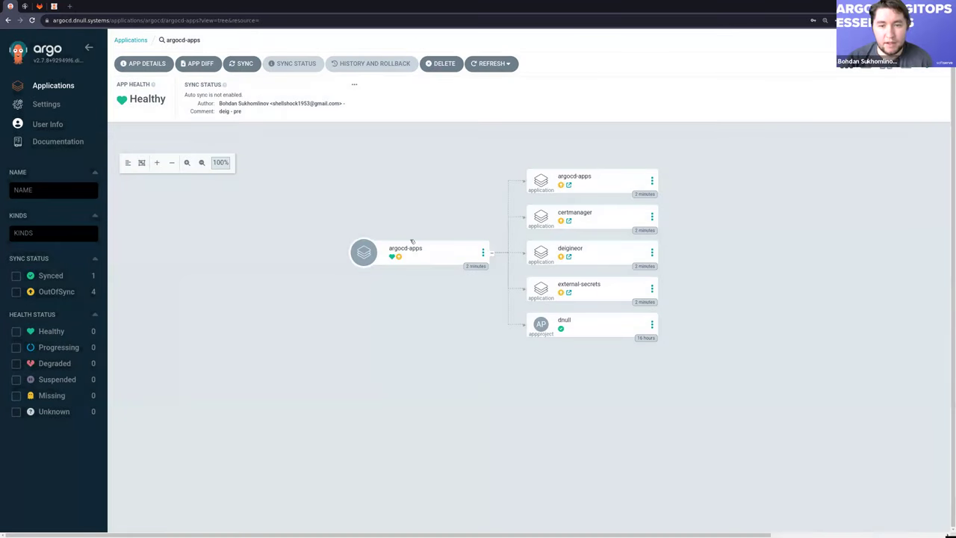
{"action": "left_click", "coordinate": [443, 252]}
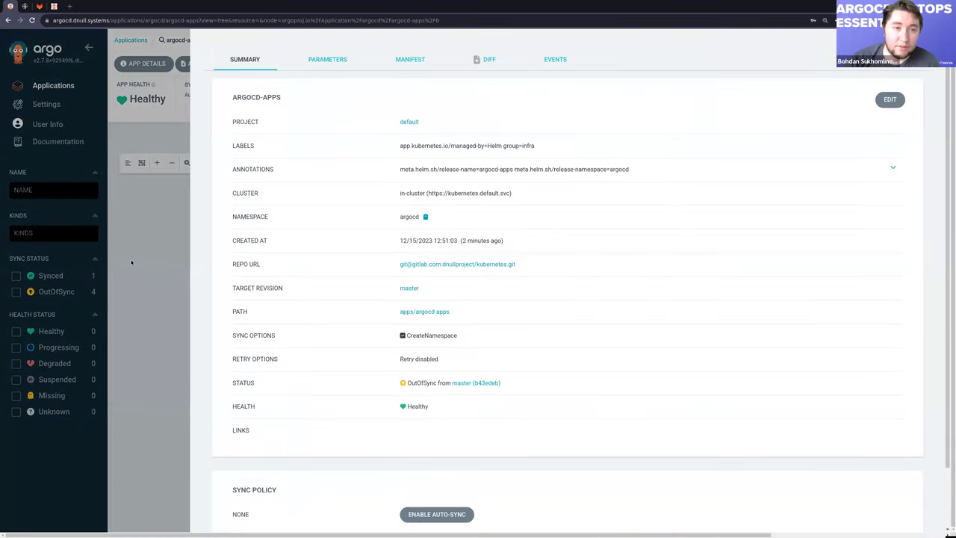
{"action": "left_click", "coordinate": [131, 261]}
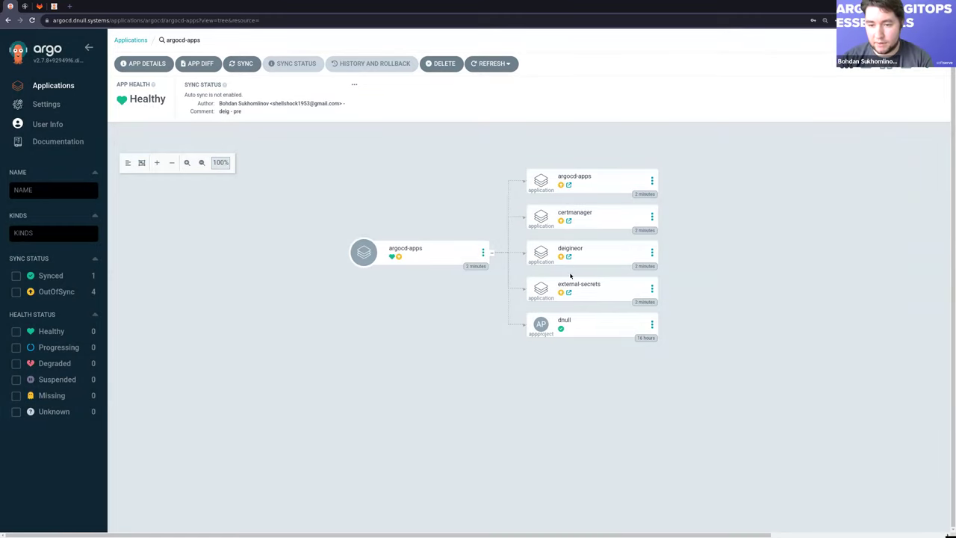
{"action": "left_click", "coordinate": [569, 221]}
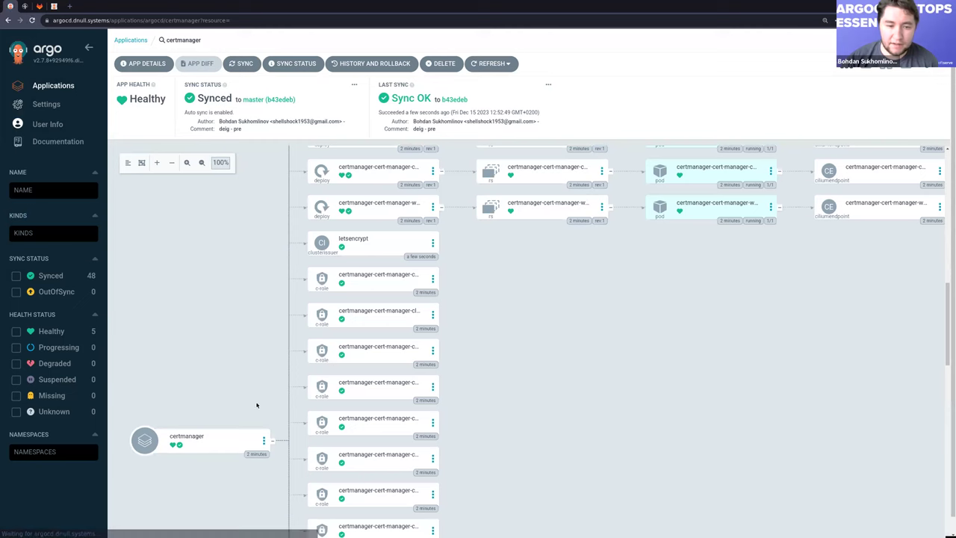
{"action": "scroll", "coordinate": [189, 227], "scroll_direction": "down", "scroll_amount": 3}
{"action": "left_click", "coordinate": [209, 188]}
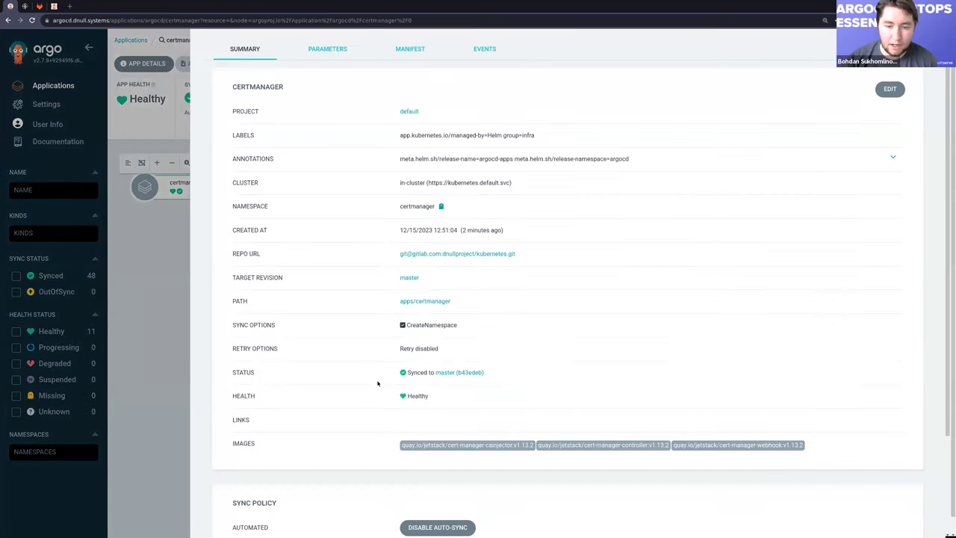
{"action": "scroll", "coordinate": [388, 403], "scroll_direction": "down", "scroll_amount": 2}
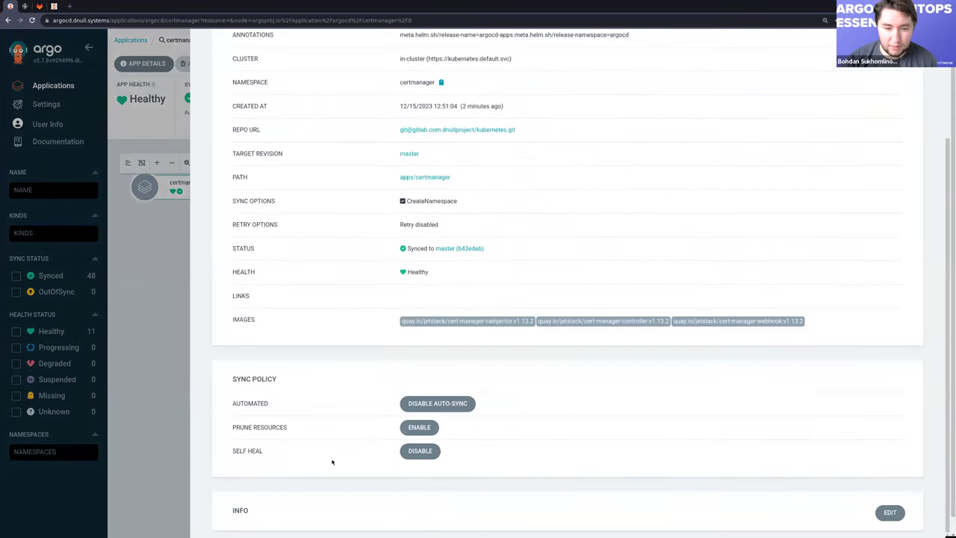
{"action": "left_click_drag", "start_coordinate": [232, 427], "coordinate": [399, 428]}
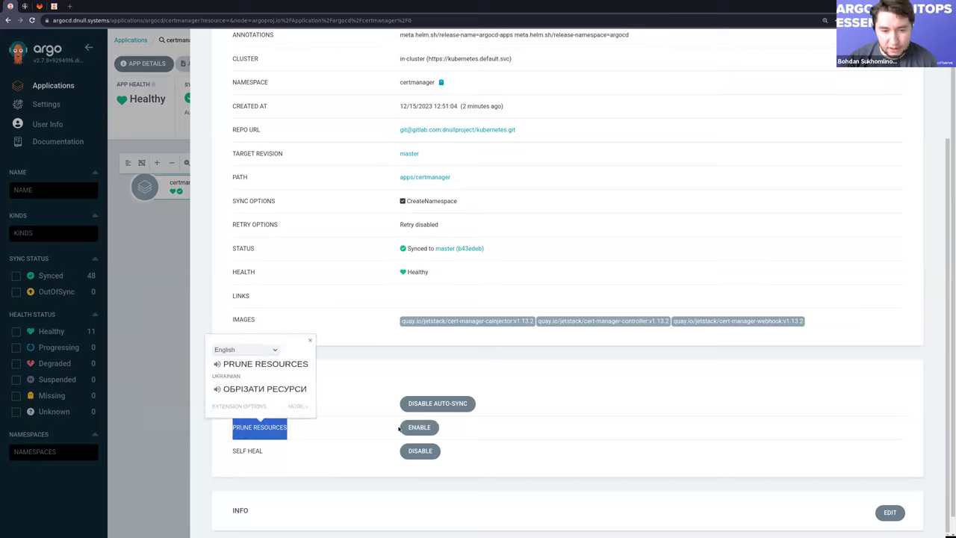
{"action": "left_click", "coordinate": [354, 428]}
{"action": "left_click_drag", "start_coordinate": [236, 427], "coordinate": [420, 428]}
{"action": "left_click", "coordinate": [336, 468]}
{"action": "left_click_drag", "start_coordinate": [236, 450], "coordinate": [324, 456]}
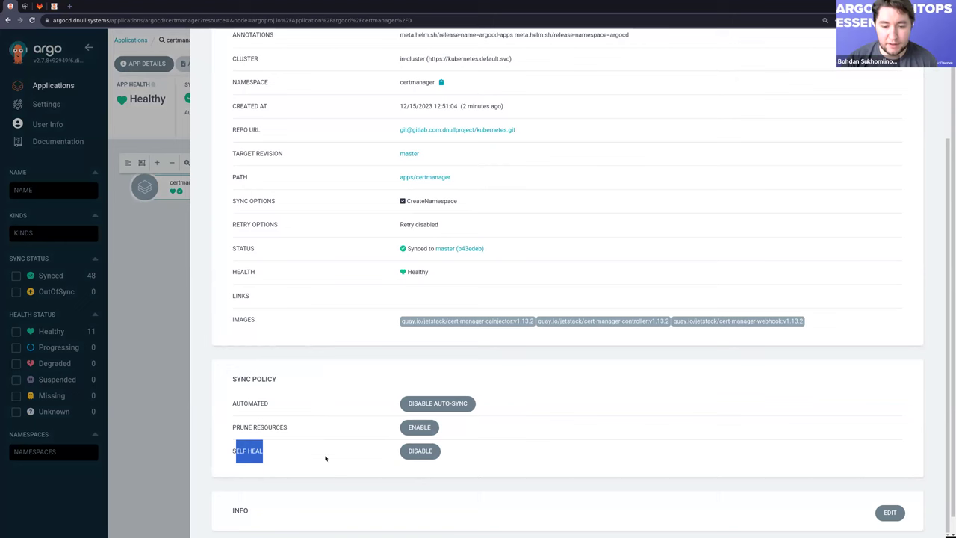
{"action": "left_click", "coordinate": [158, 353]}
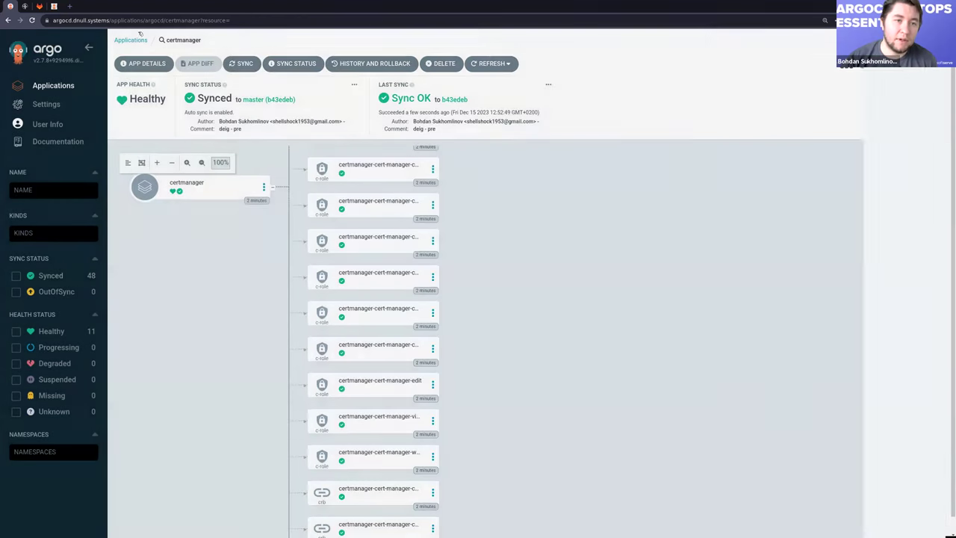
{"action": "key", "text": "alt+Left"}
{"action": "left_click", "coordinate": [216, 132]}
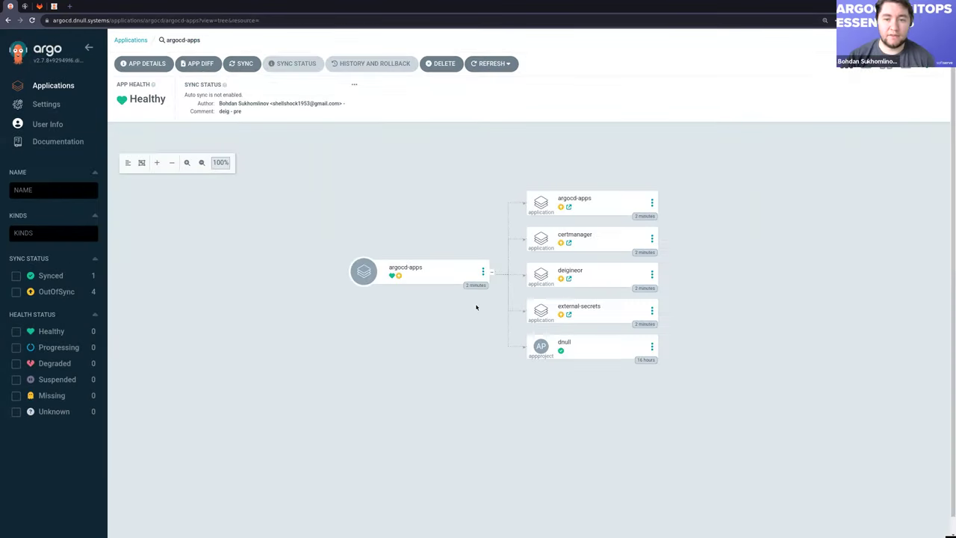
{"action": "left_click", "coordinate": [422, 277]}
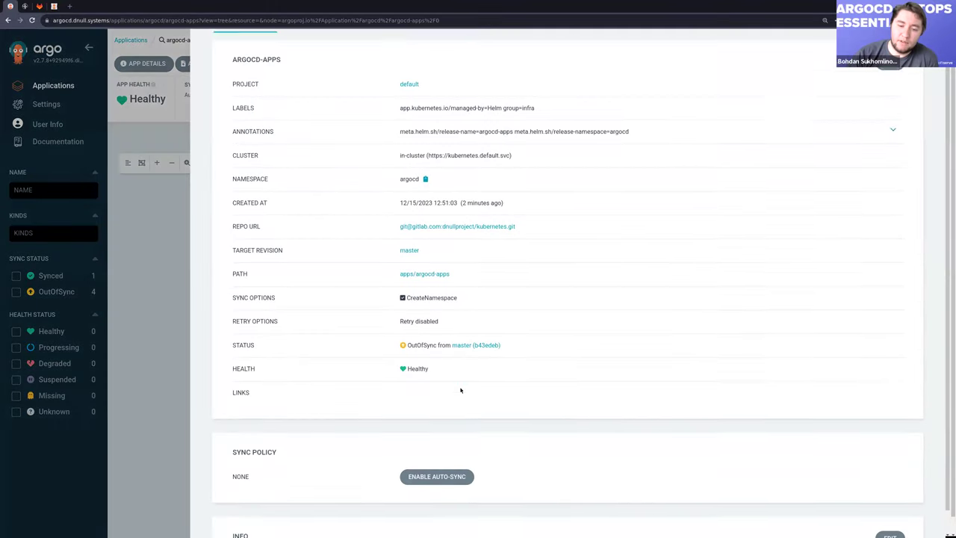
{"action": "scroll", "coordinate": [433, 418], "scroll_direction": "down", "scroll_amount": 1}
{"action": "left_click", "coordinate": [164, 320]}
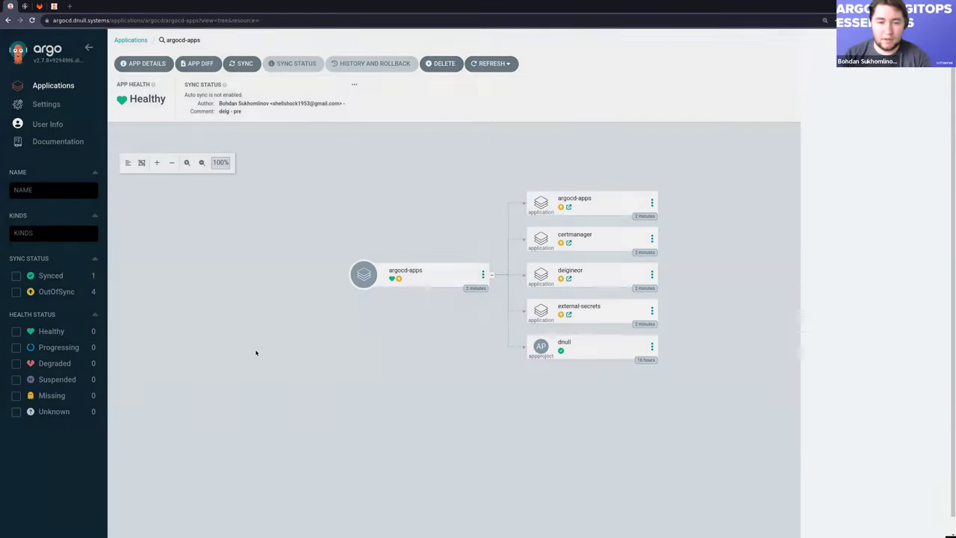
{"action": "key", "text": "alt+Tab"}
{"action": "key", "text": "ctrl+b"}
{"action": "key", "text": "1"}
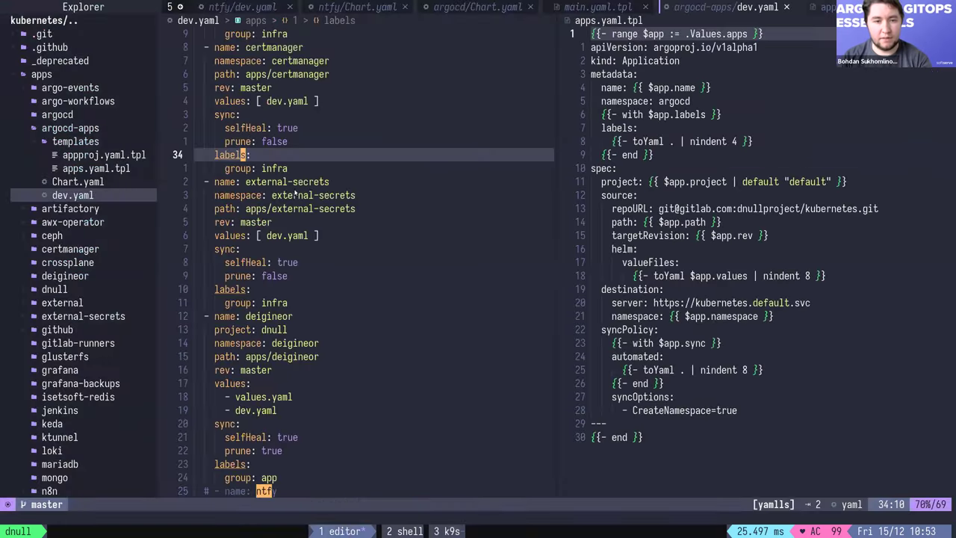
{"action": "scroll", "coordinate": [298, 183], "scroll_direction": "up", "scroll_amount": 8}
{"action": "scroll", "coordinate": [300, 181], "scroll_direction": "down", "scroll_amount": 3}
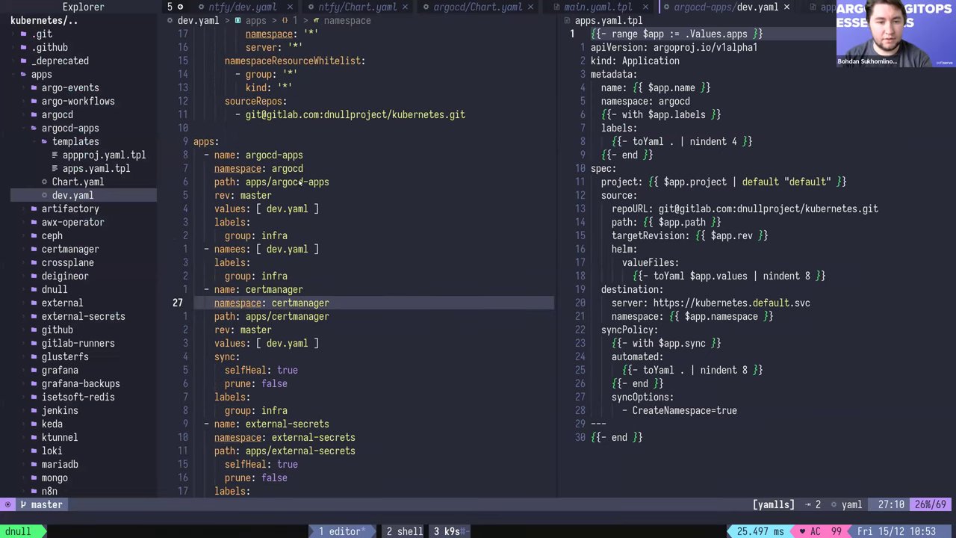
{"action": "left_click", "coordinate": [248, 235]}
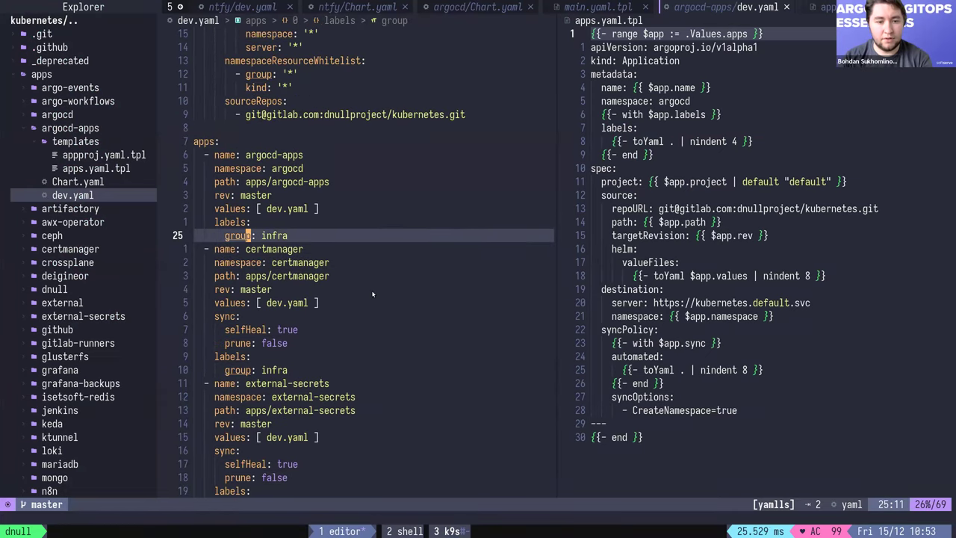
{"action": "key", "text": "j"}
{"action": "key", "text": "j"}
{"action": "key", "text": "j"}
{"action": "key", "text": "j"}
{"action": "key", "text": "j"}
{"action": "key", "text": "j"}
{"action": "key", "text": "v"}
{"action": "key", "text": "j"}
{"action": "key", "text": "j"}
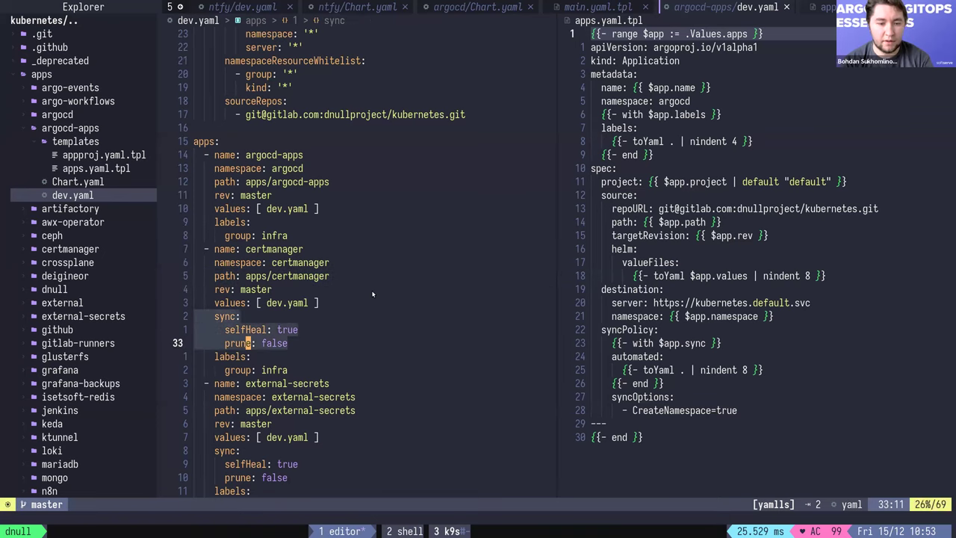
{"action": "key", "text": "Escape"}
{"action": "key", "text": "k"}
{"action": "key", "text": "k"}
{"action": "key", "text": "k"}
{"action": "key", "text": "k"}
{"action": "key", "text": "k"}
{"action": "key", "text": "k"}
{"action": "key", "text": "k"}
{"action": "key", "text": "k"}
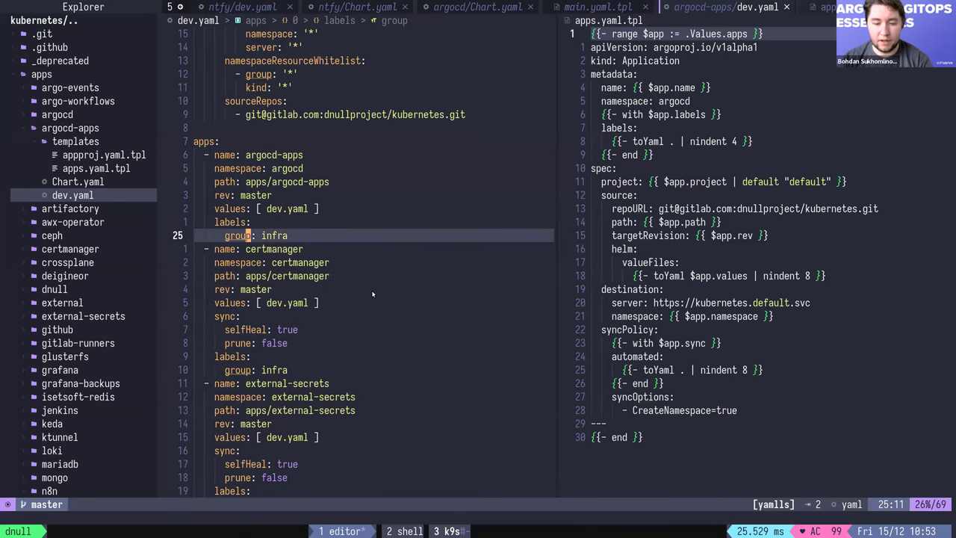
{"action": "key", "text": "alt+Tab"}
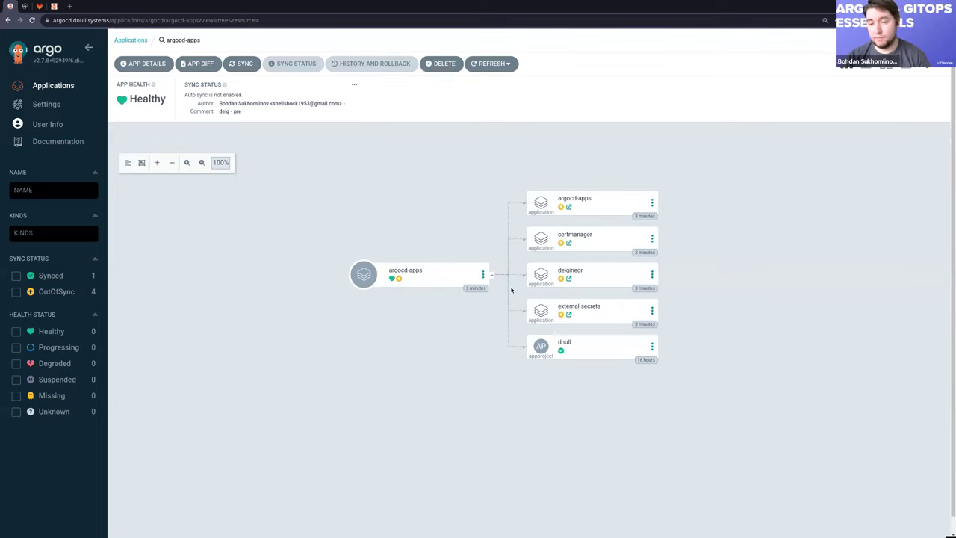
Review the argocd-apps App Details summary and close it.
{"action": "left_click", "coordinate": [430, 282]}
{"action": "scroll", "coordinate": [490, 382], "scroll_direction": "down", "scroll_amount": 1}
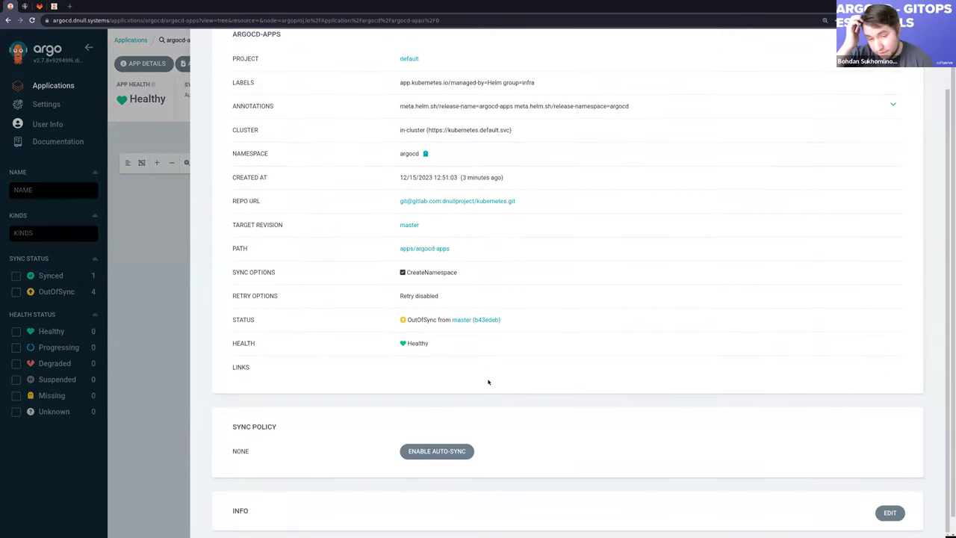
{"action": "scroll", "coordinate": [377, 377], "scroll_direction": "up", "scroll_amount": 1}
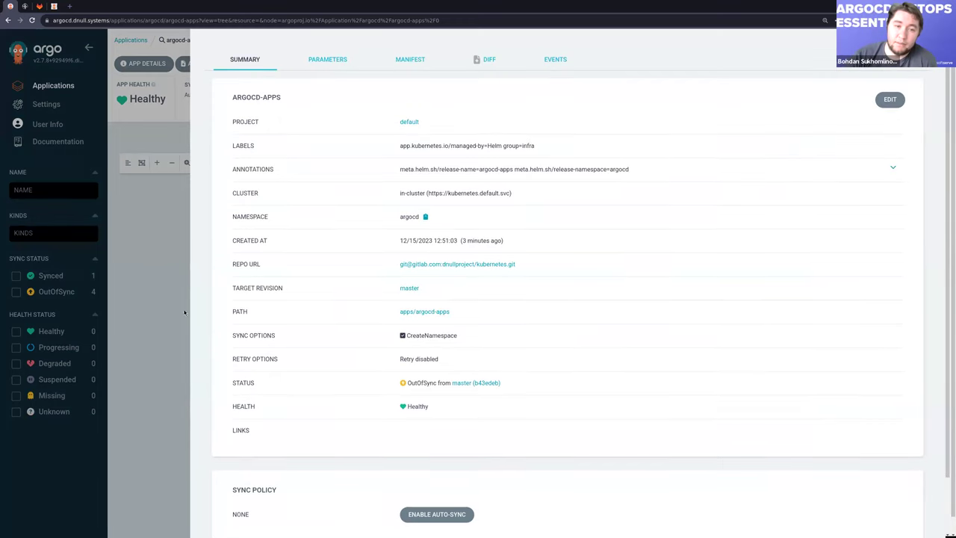
{"action": "left_click", "coordinate": [147, 276]}
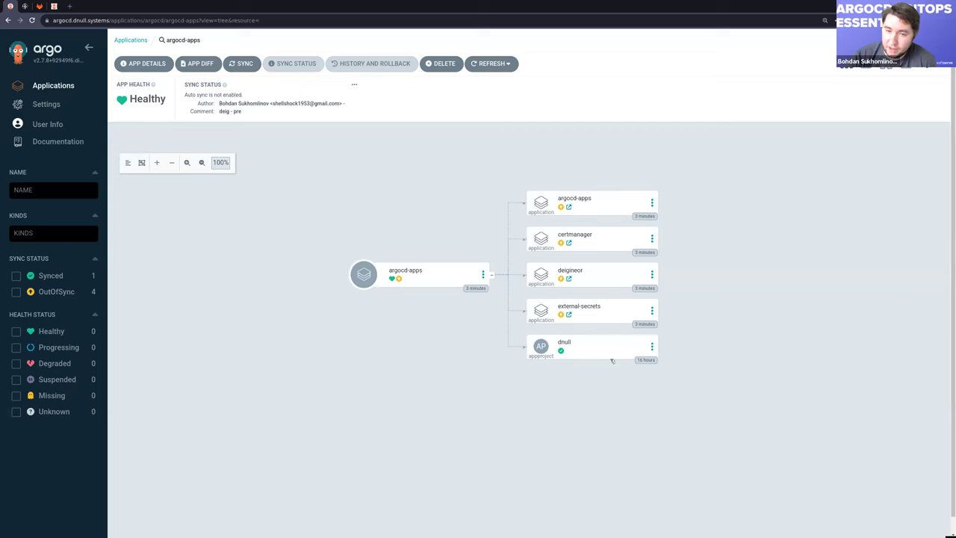
Synchronize argocd-apps with its child apps, then open the certmanager application.
{"action": "left_click", "coordinate": [242, 63]}
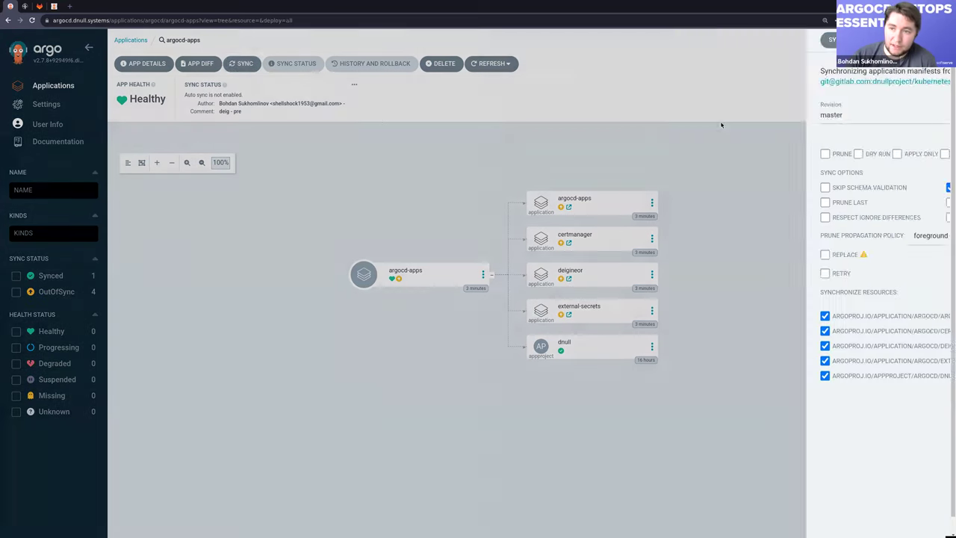
{"action": "left_click", "coordinate": [738, 40]}
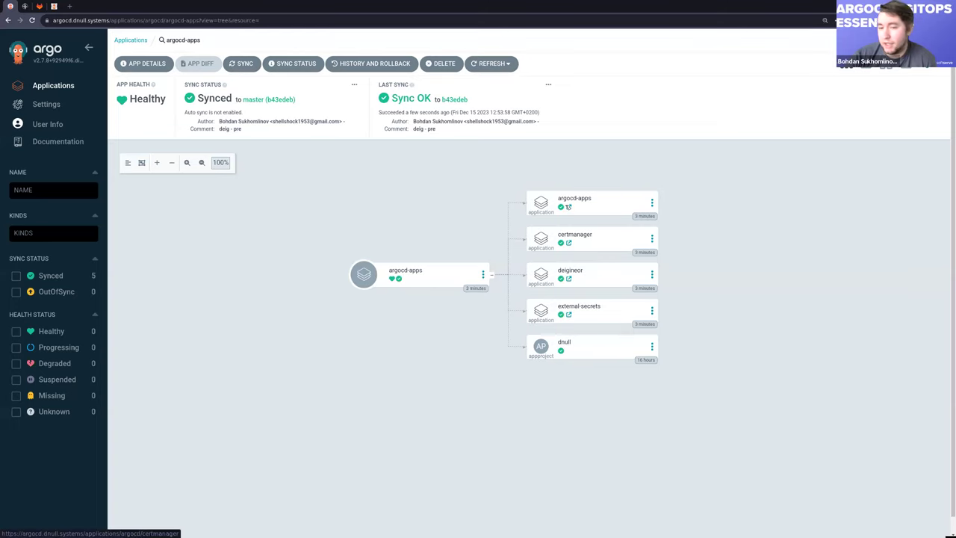
{"action": "left_click", "coordinate": [569, 243]}
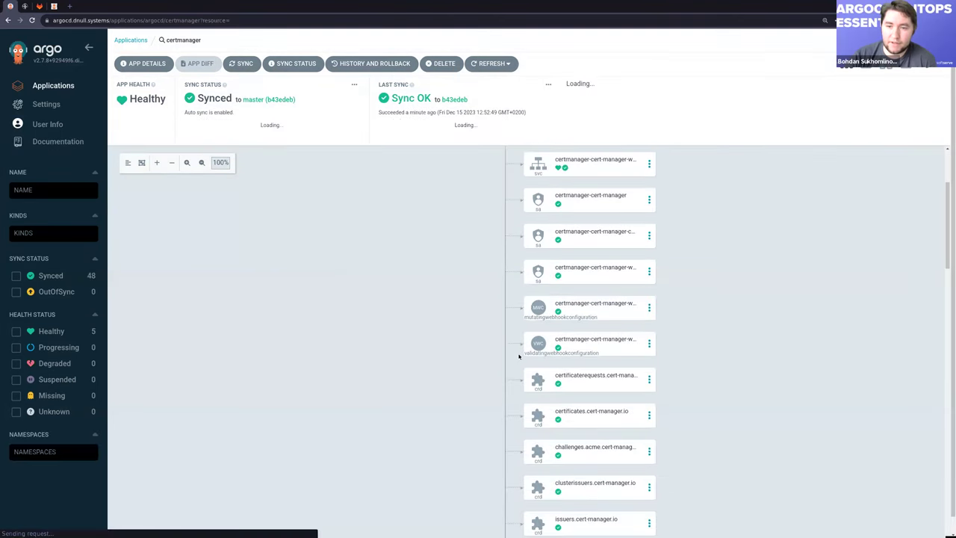
Show certmanager grouped by pods, glance at dev.yaml, then reopen argocd-apps in tree view.
{"action": "left_click", "coordinate": [866, 64]}
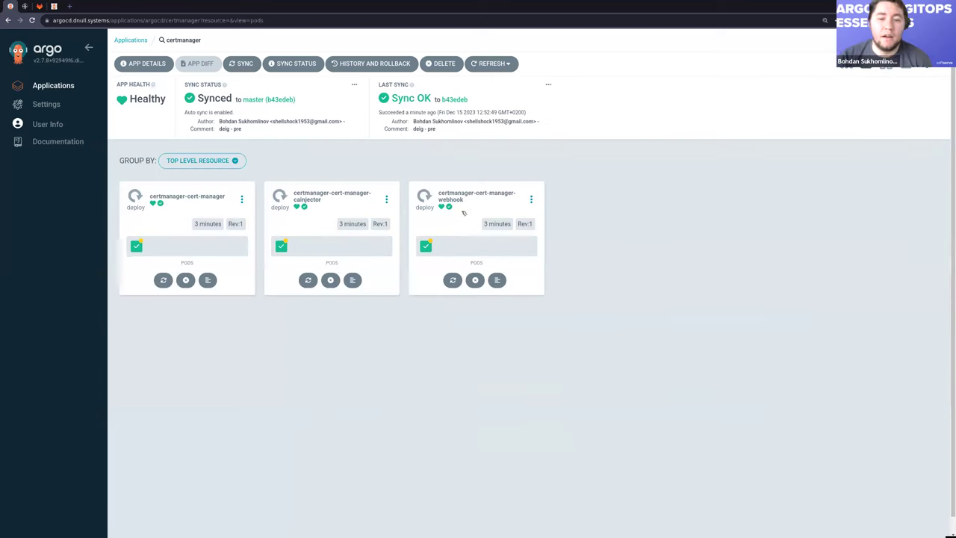
{"action": "key", "text": "alt+Tab"}
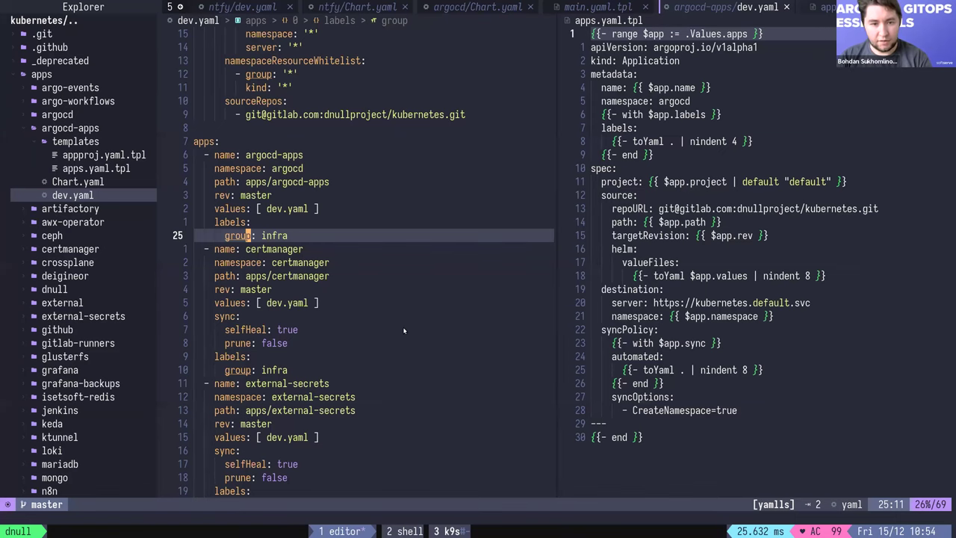
{"action": "key", "text": "alt+Tab"}
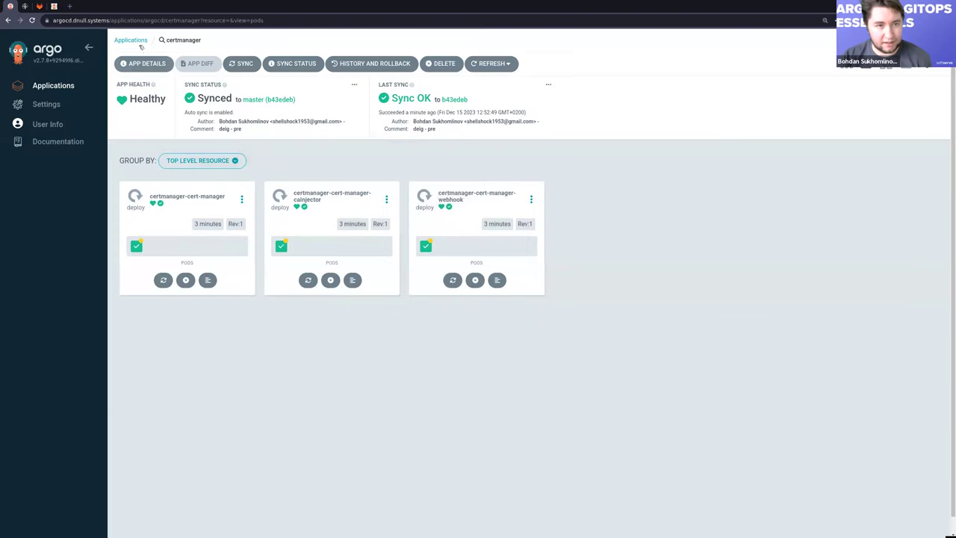
{"action": "left_click", "coordinate": [128, 40]}
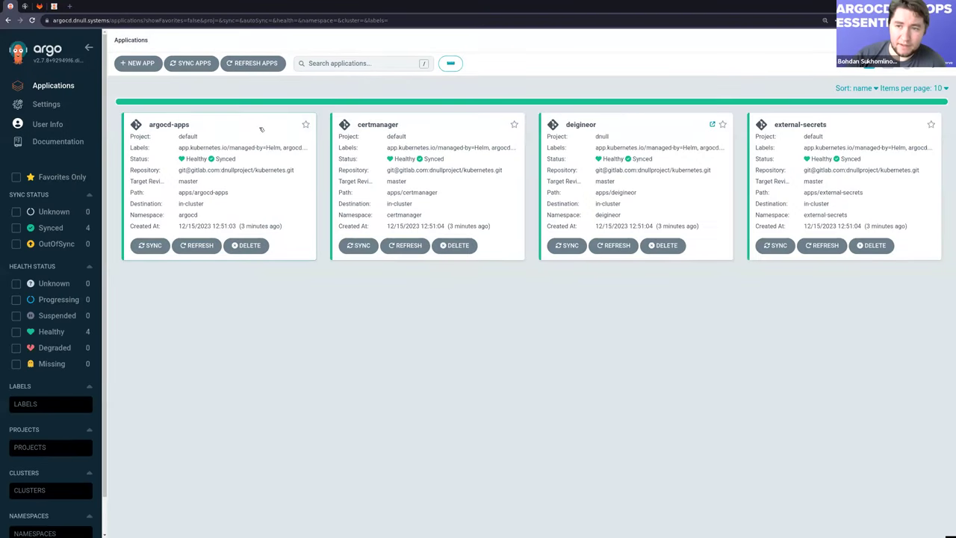
{"action": "left_click", "coordinate": [259, 129]}
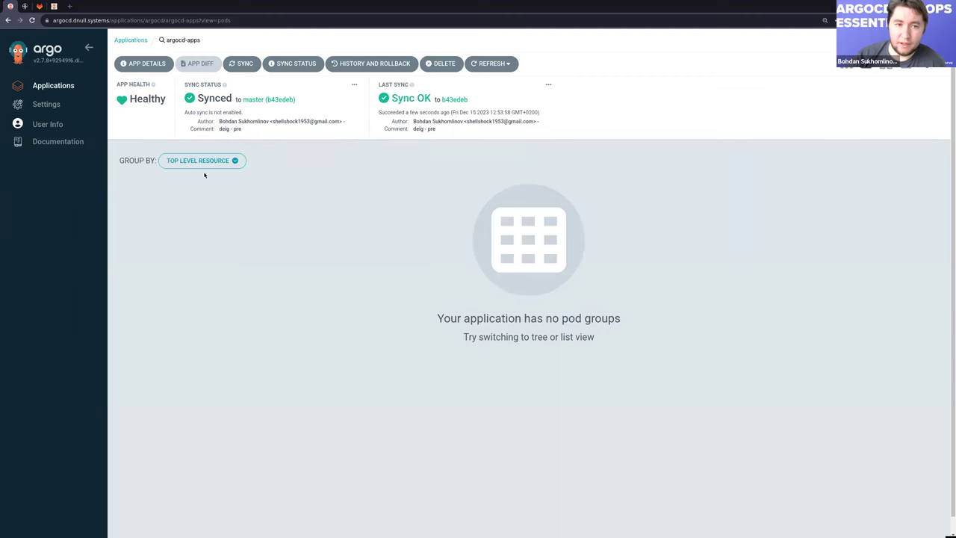
{"action": "left_click", "coordinate": [134, 39]}
{"action": "left_click", "coordinate": [281, 171]}
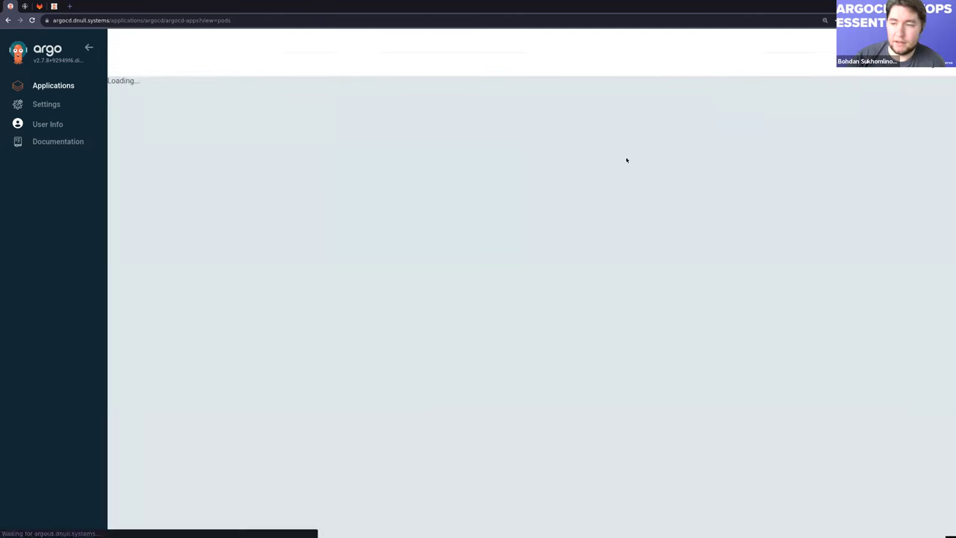
{"action": "left_click", "coordinate": [866, 65]}
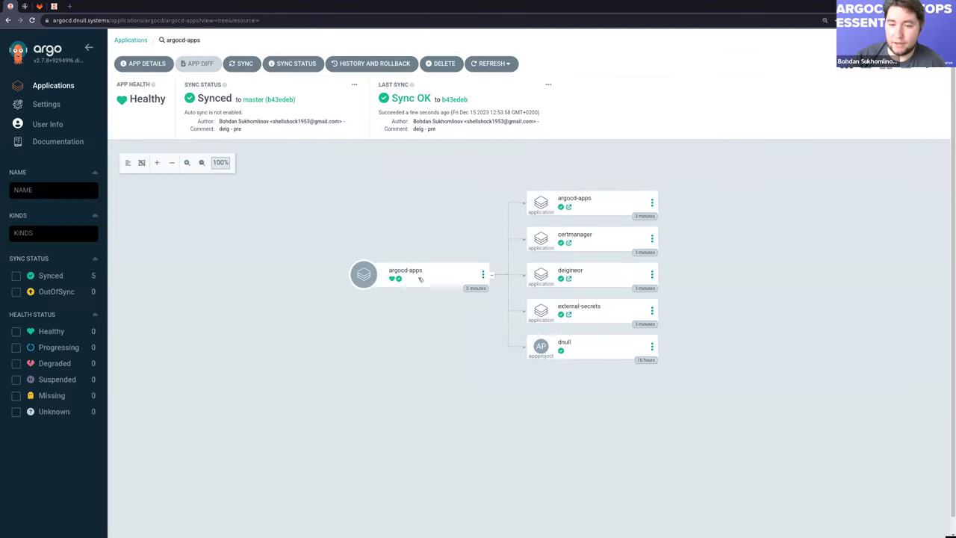
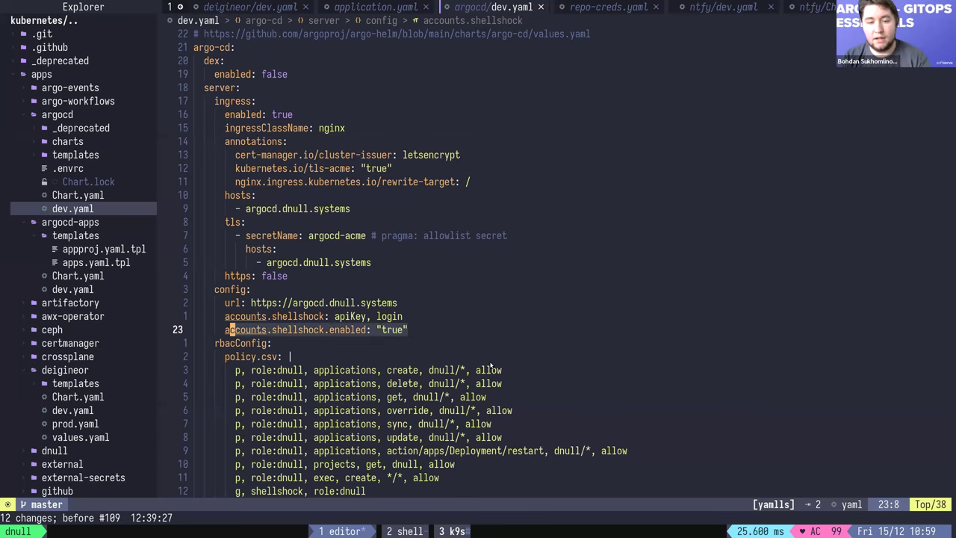
Expand argocd/templates and open argocd-secret.yaml in a vertical split beside dev.yaml.
{"action": "scroll", "coordinate": [455, 330], "scroll_direction": "down", "scroll_amount": 1}
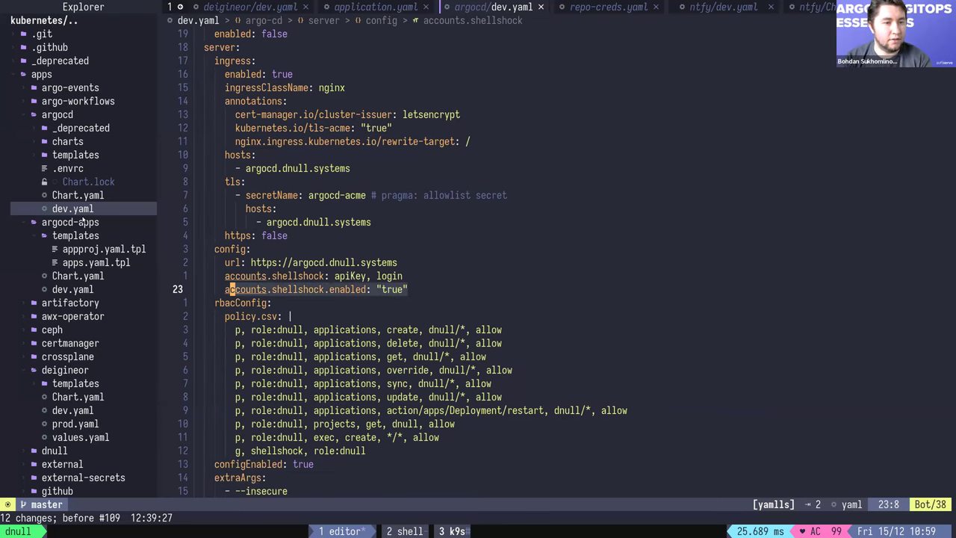
{"action": "left_click", "coordinate": [79, 141]}
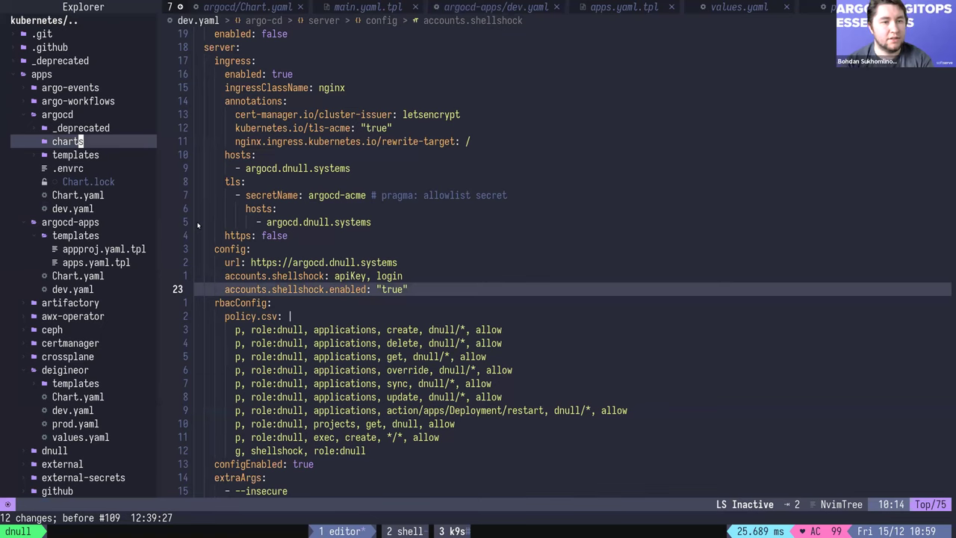
{"action": "key", "text": "j"}
{"action": "key", "text": "Return"}
{"action": "key", "text": "j"}
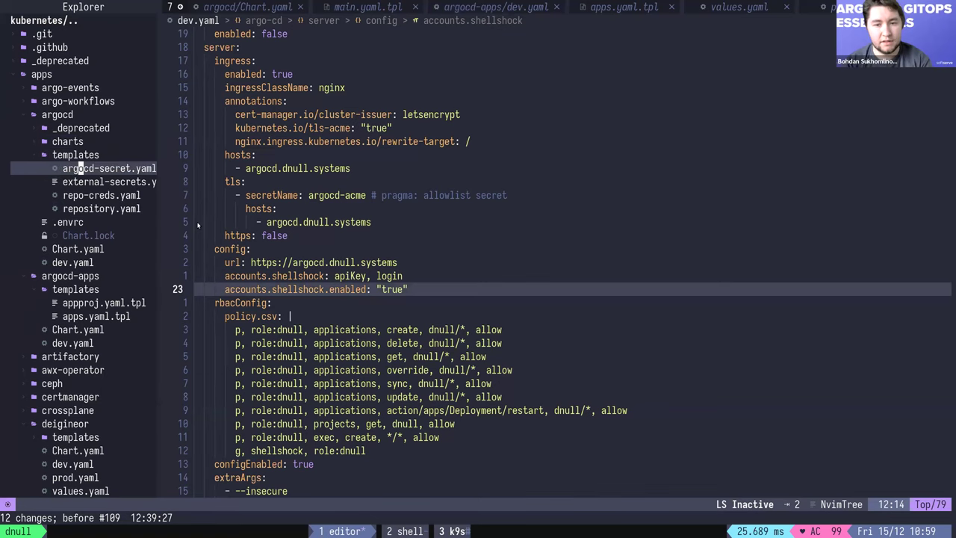
{"action": "key", "text": "ctrl+v"}
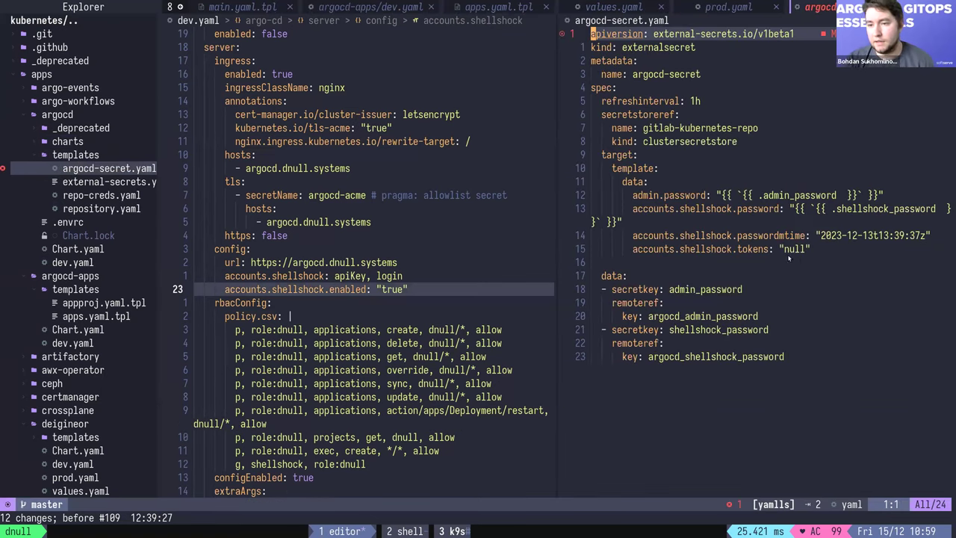
Select the admin.password and shellshock password template lines in argocd-secret.yaml.
{"action": "left_click", "coordinate": [698, 74]}
{"action": "key", "text": "A"}
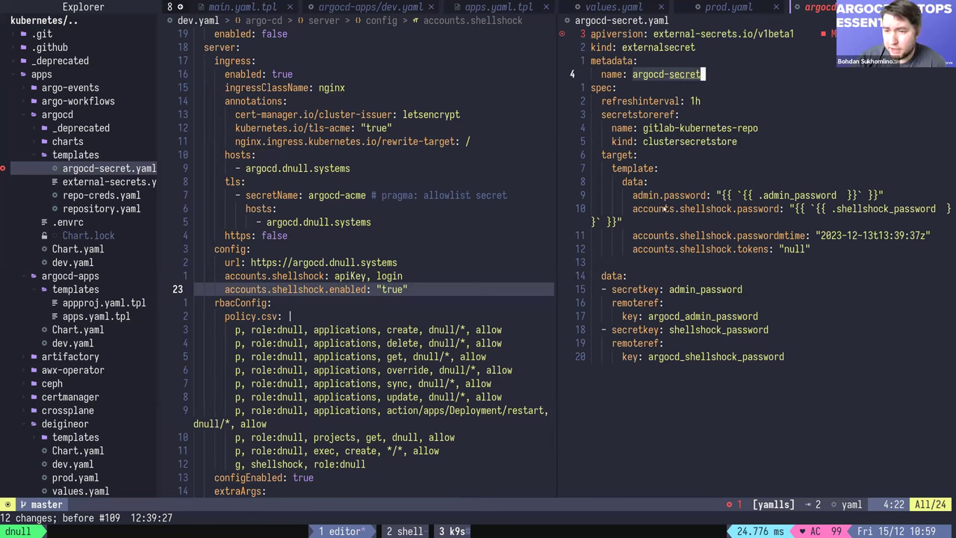
{"action": "left_click_drag", "start_coordinate": [633, 194], "coordinate": [881, 194]}
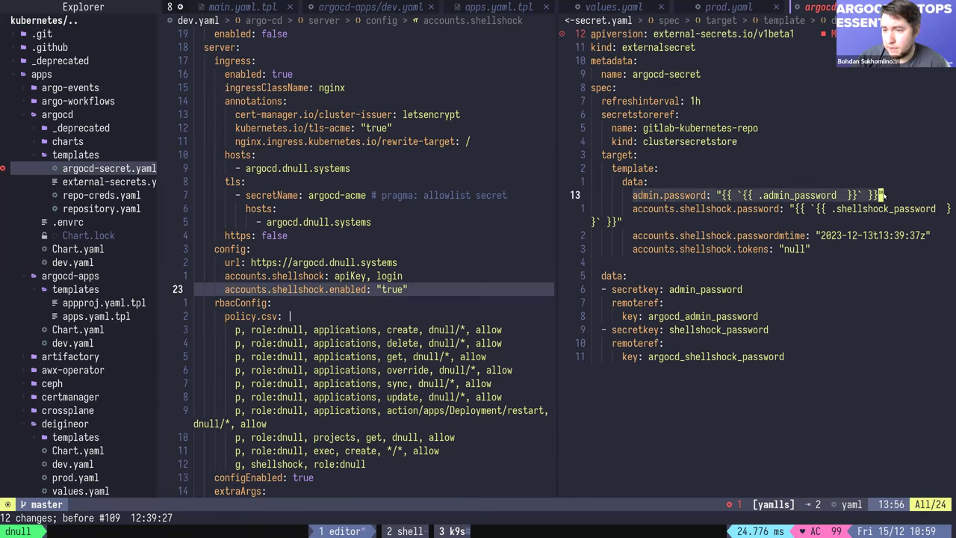
{"action": "left_click", "coordinate": [638, 209]}
{"action": "key", "text": "v"}
{"action": "key", "text": "f"}
{"action": "key", "text": "braceright"}
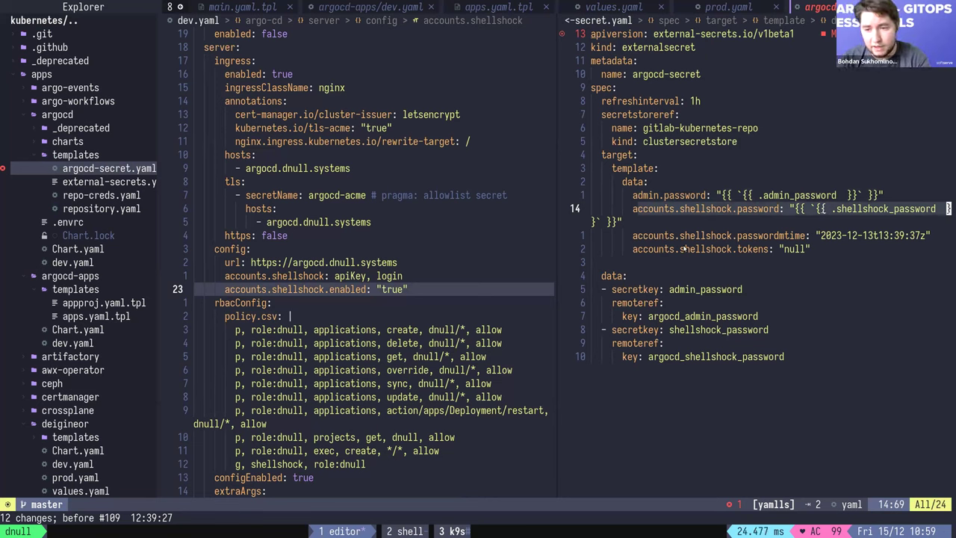
{"action": "key", "text": "h"}
{"action": "key", "text": "h"}
{"action": "key", "text": "h"}
{"action": "key", "text": "l"}
{"action": "key", "text": "l"}
{"action": "key", "text": "l"}
{"action": "key", "text": "l"}
{"action": "key", "text": "l"}
{"action": "key", "text": "l"}
{"action": "key", "text": "l"}
{"action": "key", "text": "l"}
{"action": "key", "text": "l"}
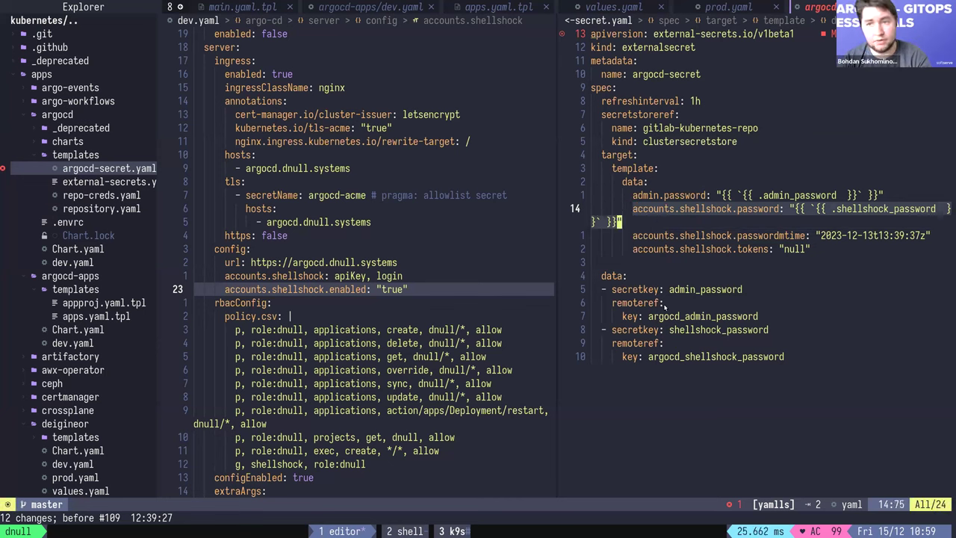
Highlight the shellshock group binding in dev.yaml, then start an argocd command in the shell.
{"action": "key", "text": "alt+Tab"}
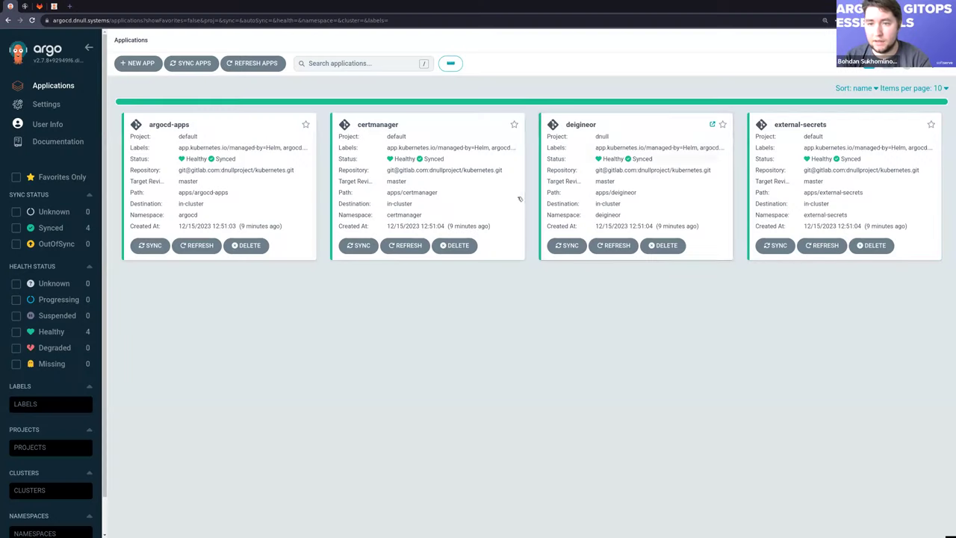
{"action": "key", "text": "alt+Tab"}
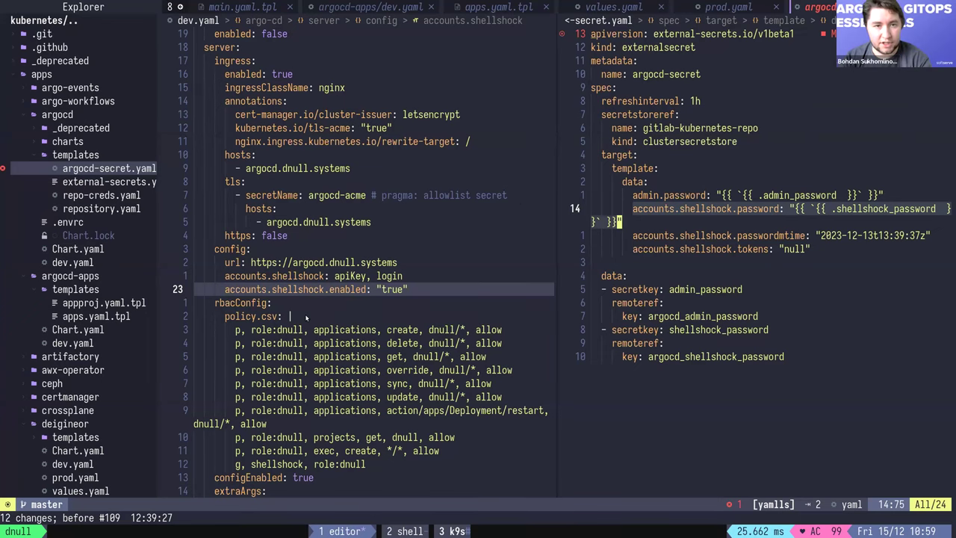
{"action": "scroll", "coordinate": [321, 328], "scroll_direction": "down", "scroll_amount": 1}
{"action": "left_click", "coordinate": [302, 290]}
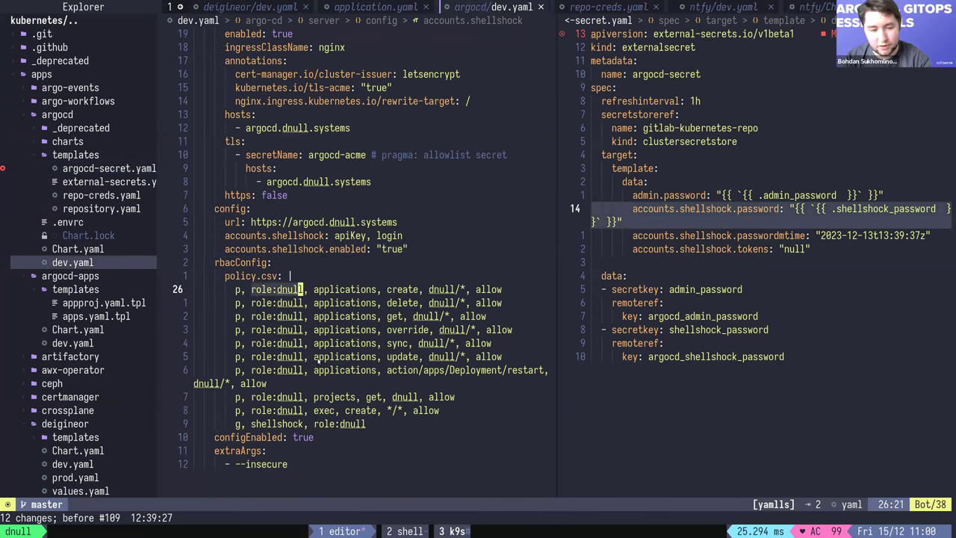
{"action": "left_click", "coordinate": [258, 424]}
{"action": "key", "text": "e"}
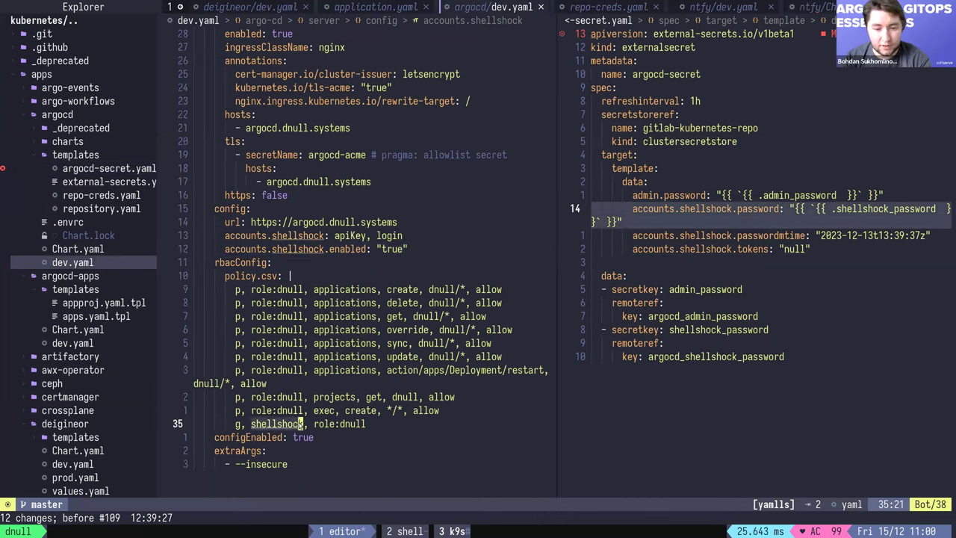
{"action": "key", "text": "ctrl+b"}
{"action": "type", "text": "2argo"}
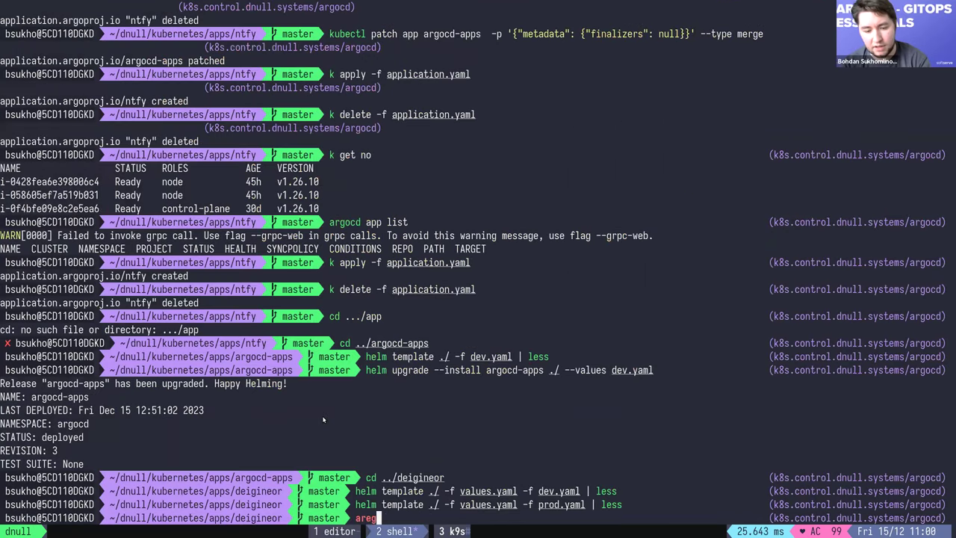
{"action": "type", "text": "cd li"}
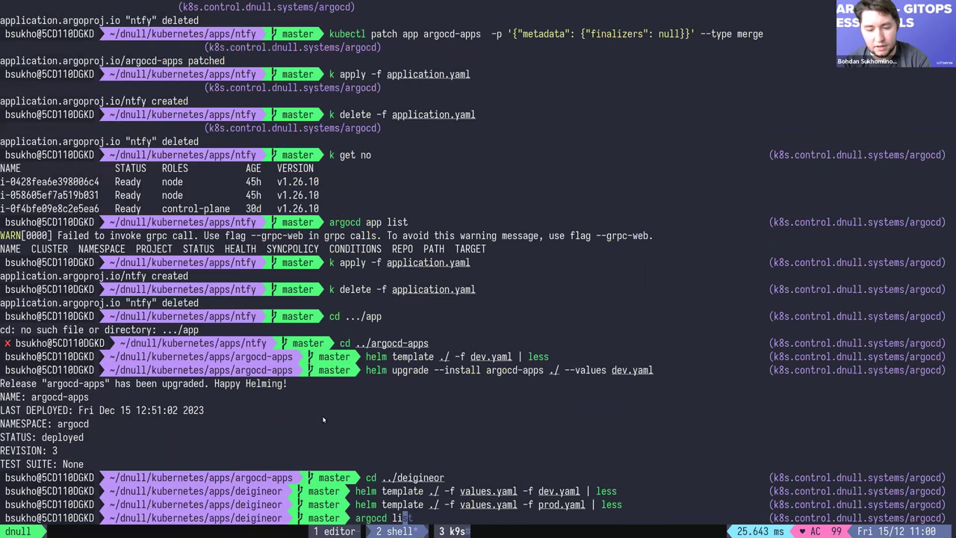
Run `argocd account list` in tmux window 2, then return to editor window 1.
{"action": "key", "text": "BackSpace"}
{"action": "key", "text": "BackSpace"}
{"action": "type", "text": "account list --"}
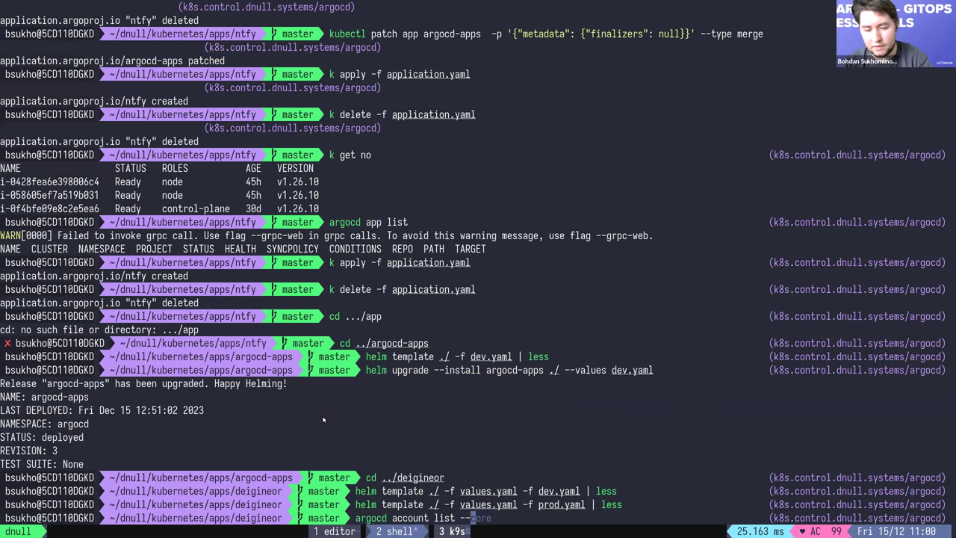
{"action": "key", "text": "BackSpace"}
{"action": "key", "text": "BackSpace"}
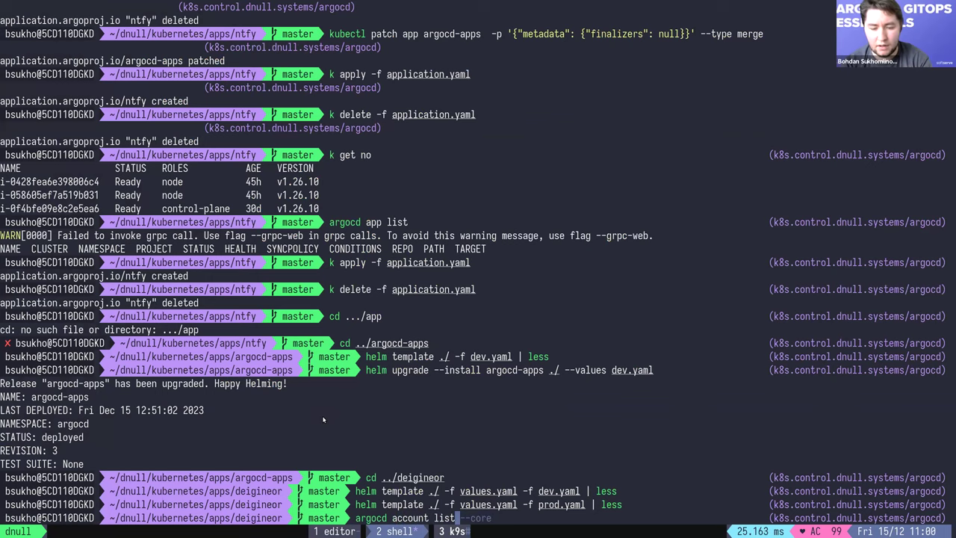
{"action": "key", "text": "Return"}
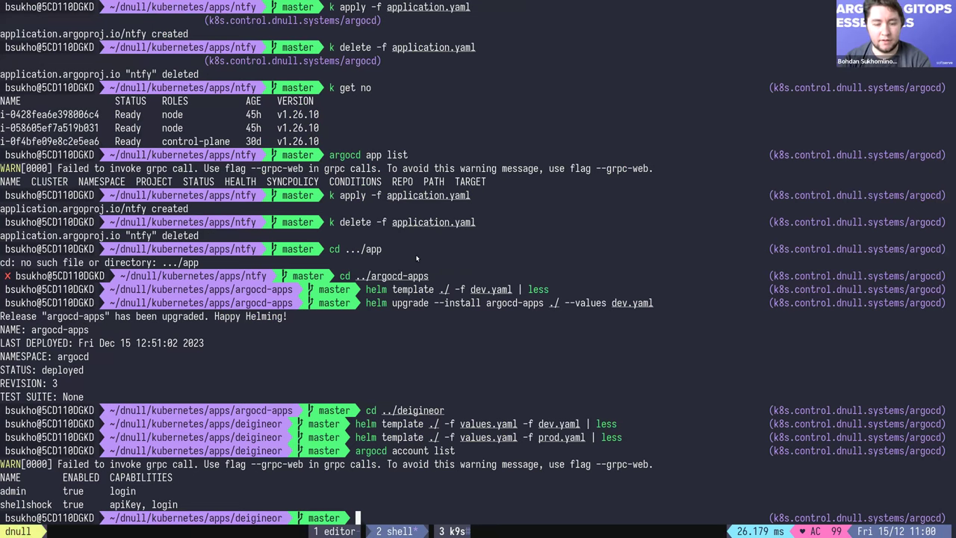
{"action": "key", "text": "ctrl+b"}
{"action": "key", "text": "1"}
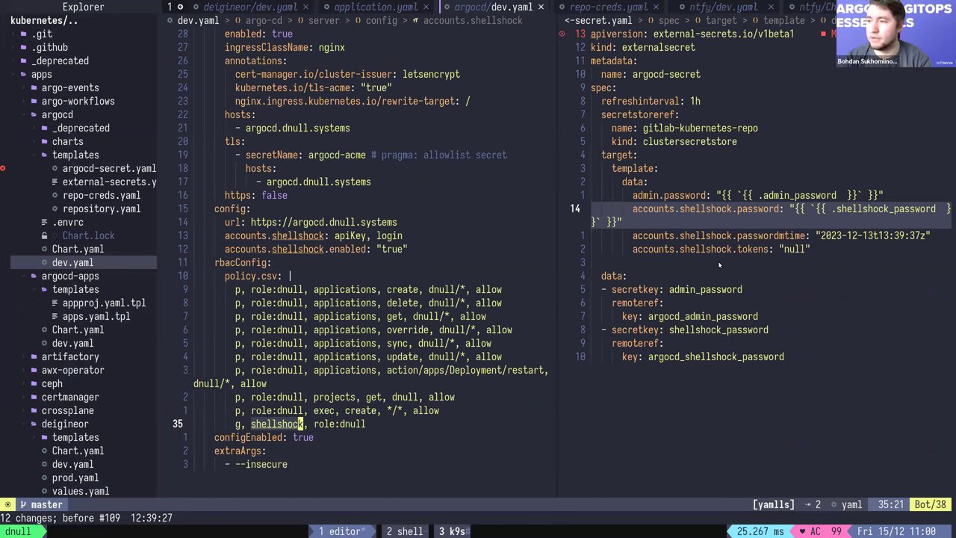
Reload Argo CD, sign in, and start syncing the degineor application.
{"action": "key", "text": "alt+Tab"}
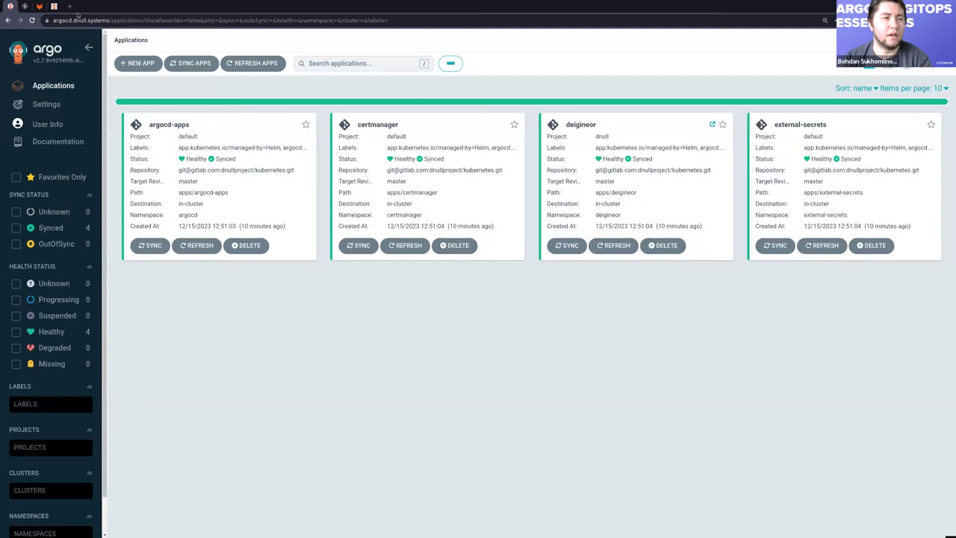
{"action": "key", "text": "F5"}
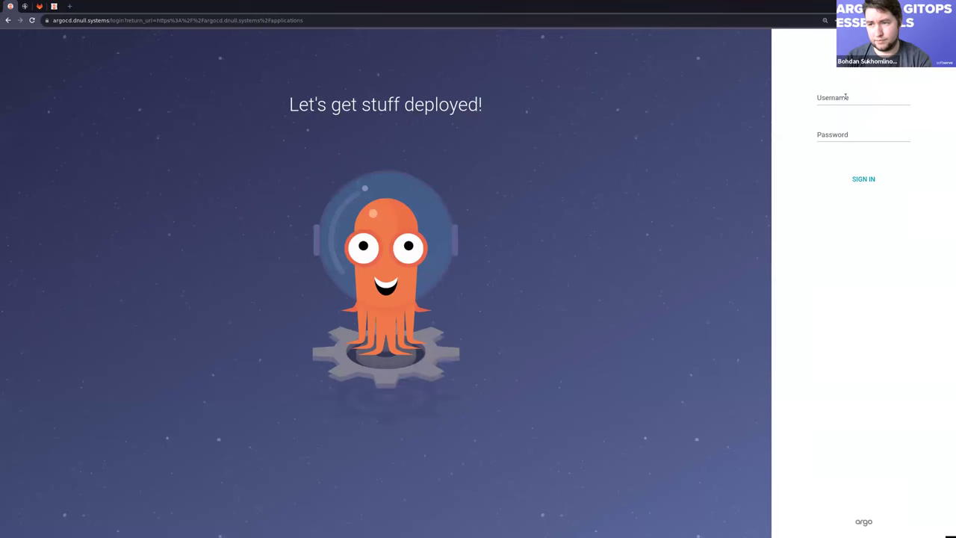
{"action": "left_click", "coordinate": [843, 97]}
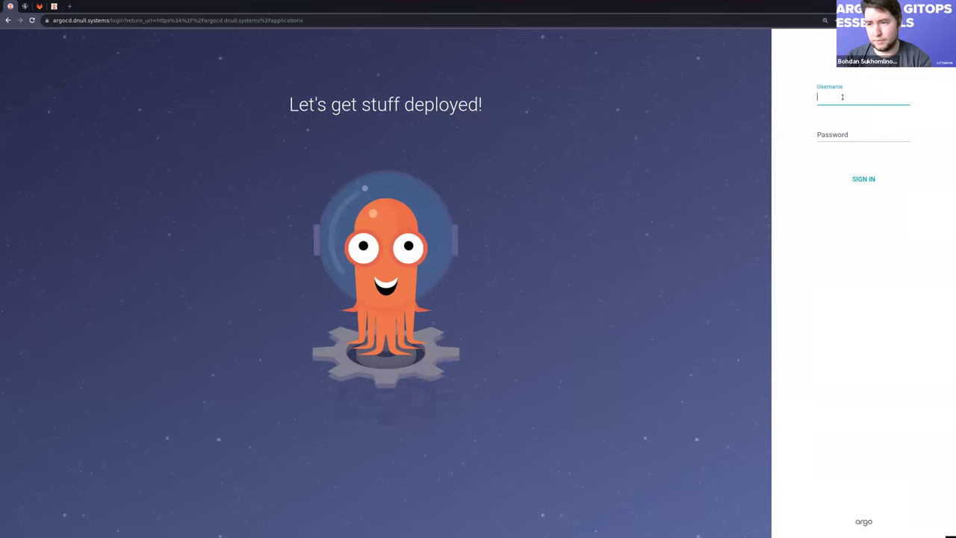
{"action": "left_click", "coordinate": [870, 181]}
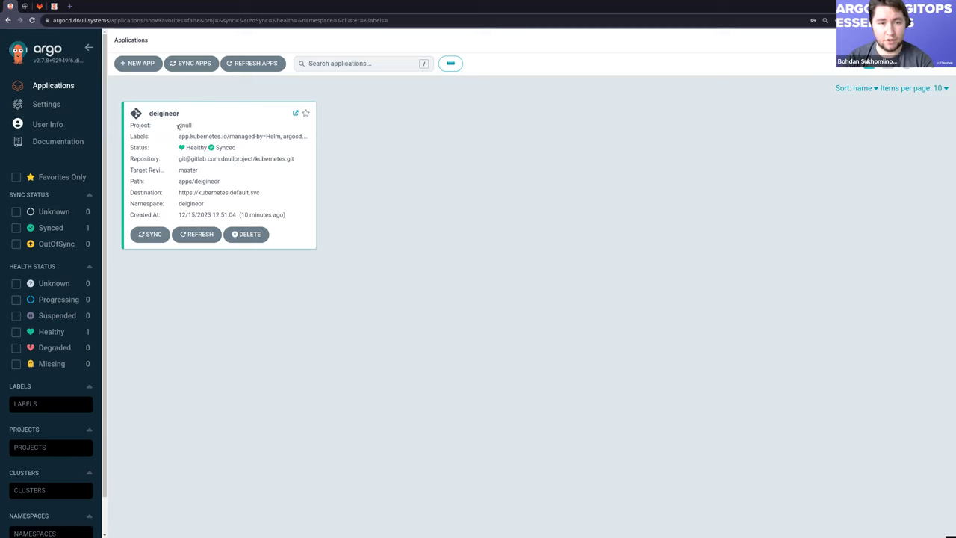
{"action": "left_click", "coordinate": [207, 125]}
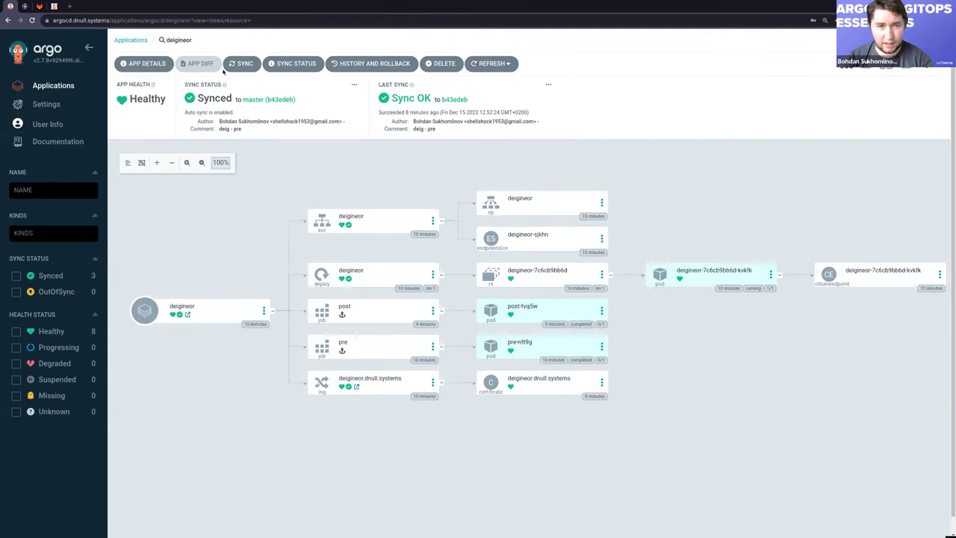
{"action": "left_click", "coordinate": [243, 63]}
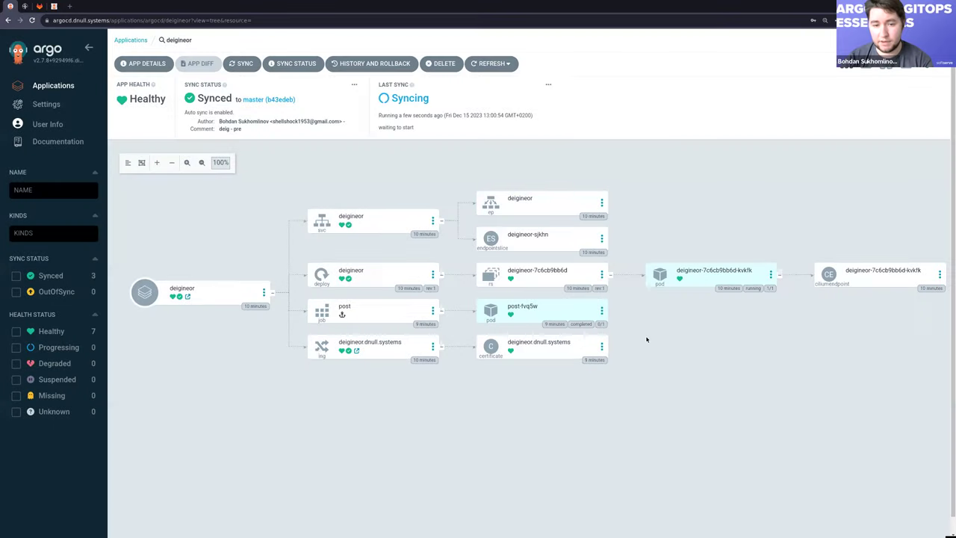
Check the dnull applications delete rule in the editor, then reopen deigineor's resource tree.
{"action": "key", "text": "alt+Tab"}
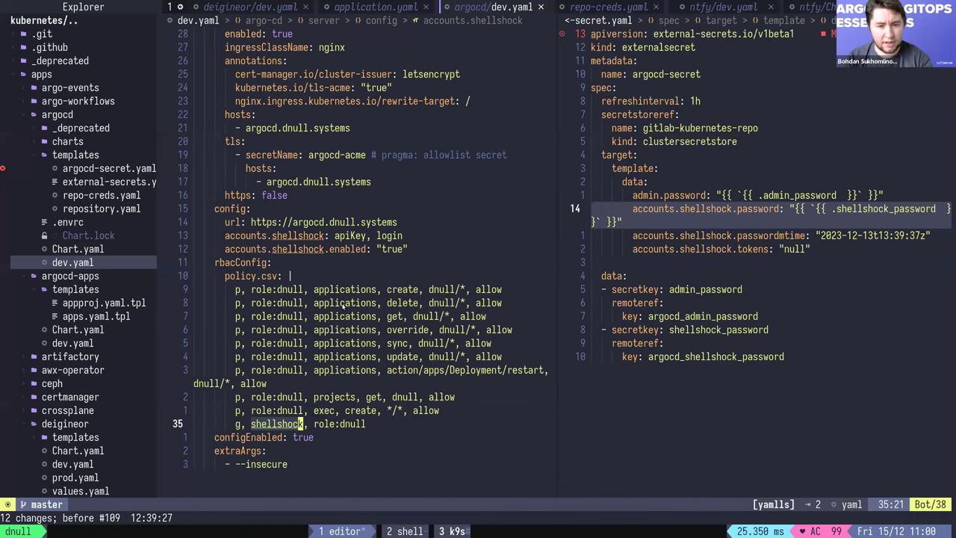
{"action": "left_click", "coordinate": [433, 302]}
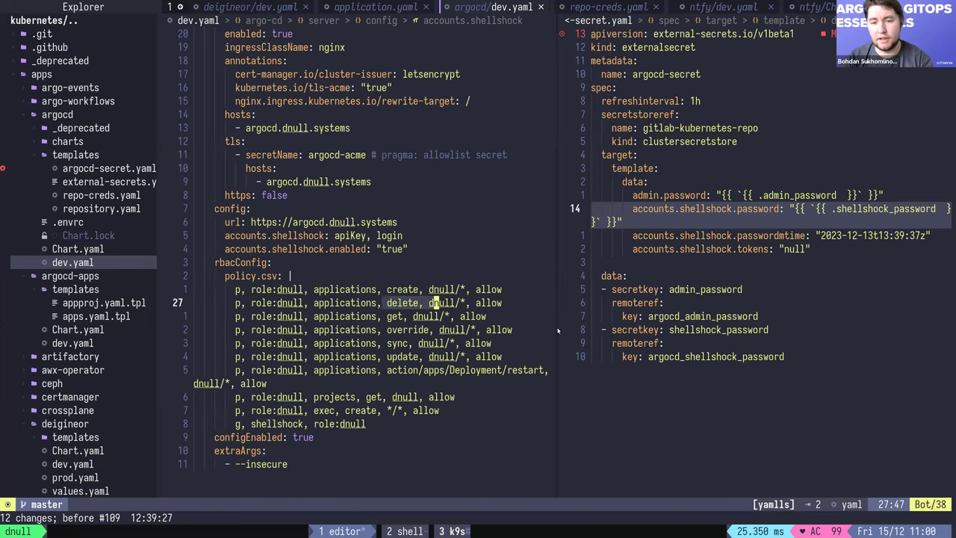
{"action": "key", "text": "alt+Tab"}
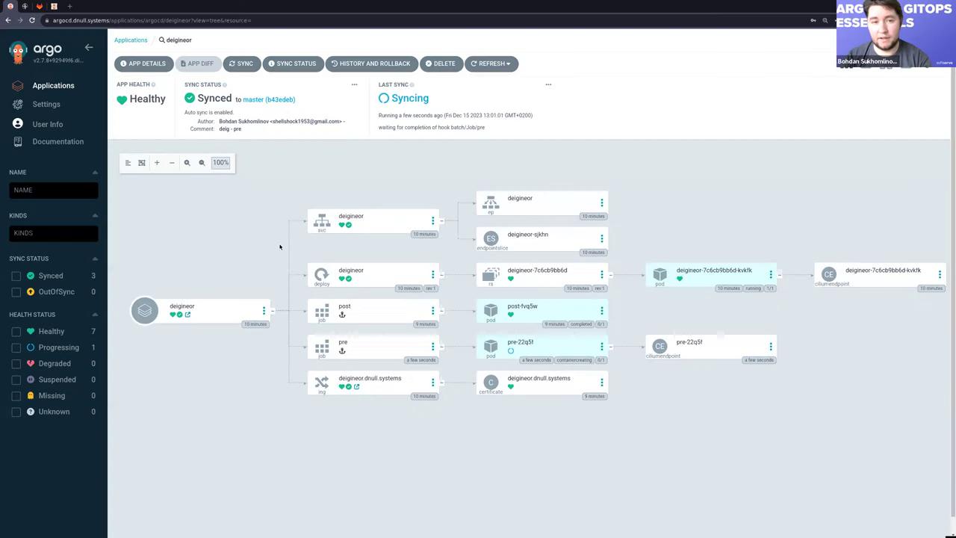
{"action": "left_click", "coordinate": [121, 38]}
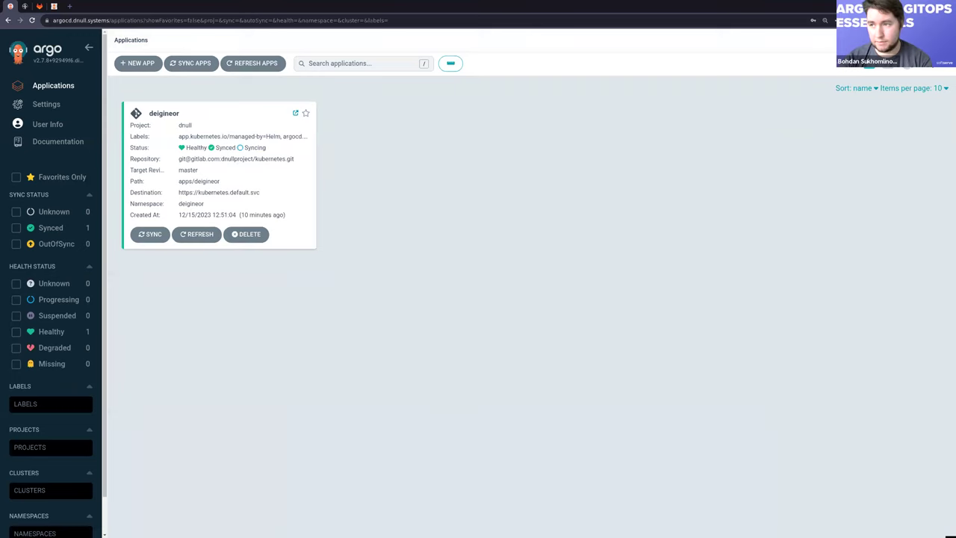
{"action": "left_click", "coordinate": [264, 170]}
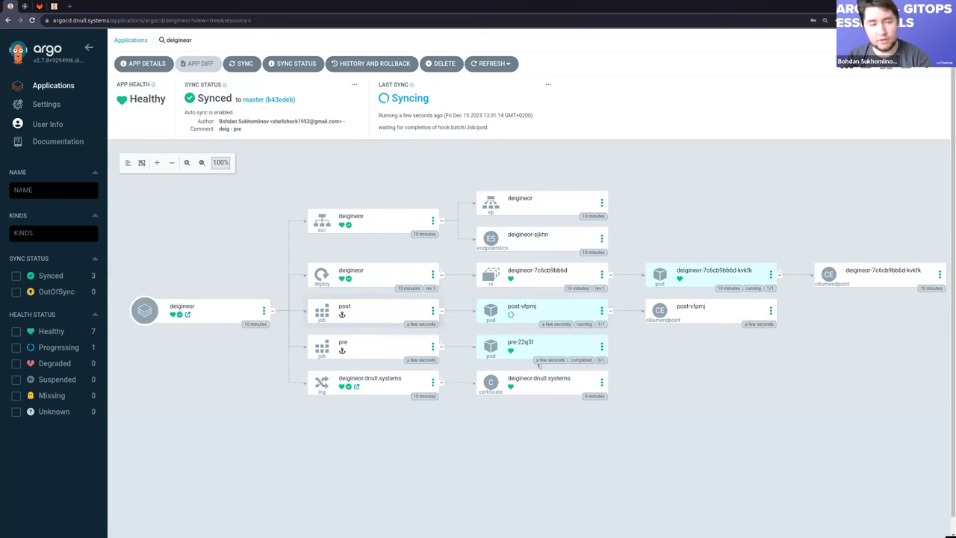
{"action": "left_click", "coordinate": [132, 40]}
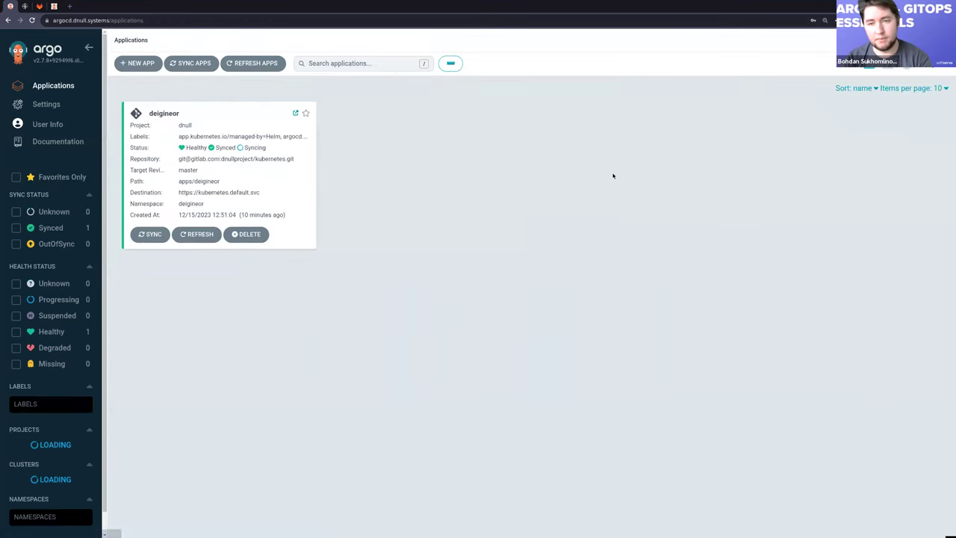
{"action": "left_click", "coordinate": [250, 174]}
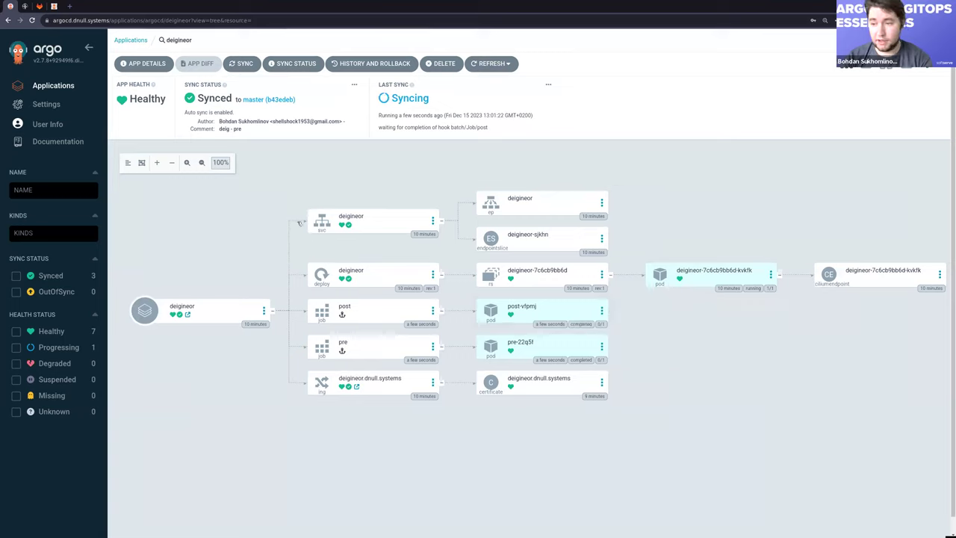
Log in to Argo CD as admin with the account password, then move to the slides.
{"action": "key", "text": "alt+Left"}
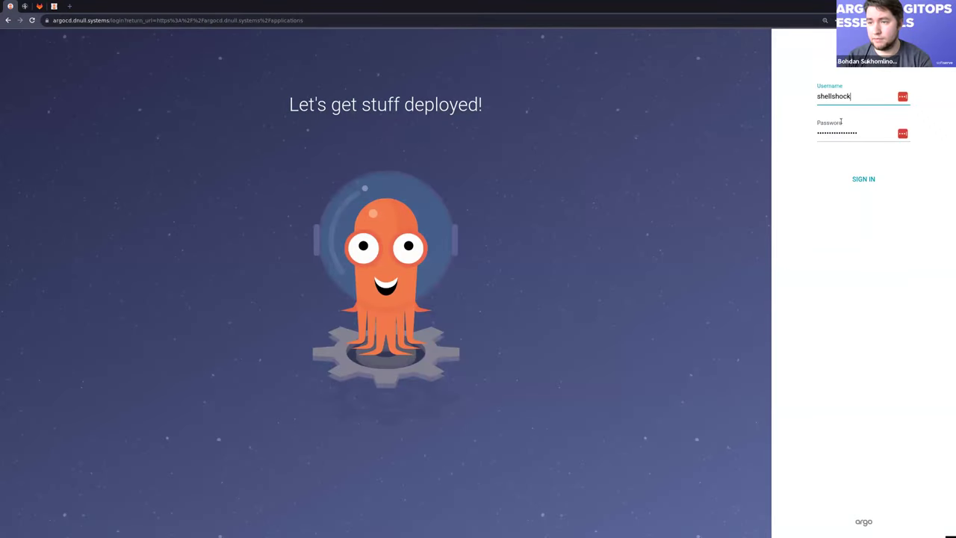
{"action": "type", "text": "admi"}
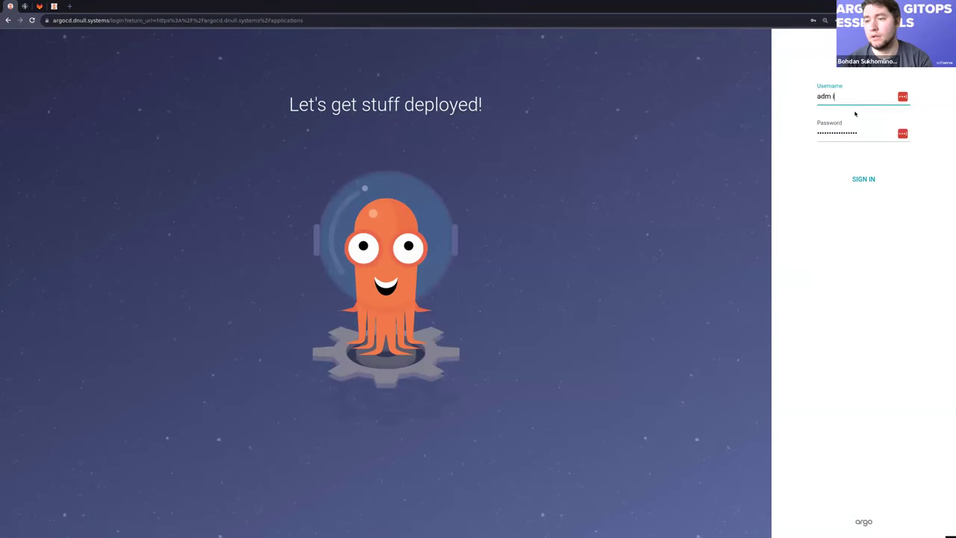
{"action": "key", "text": "Tab"}
{"action": "key", "text": "shift+Tab"}
{"action": "type", "text": "admin"}
{"action": "key", "text": "Tab"}
{"action": "type", "text": "••"}
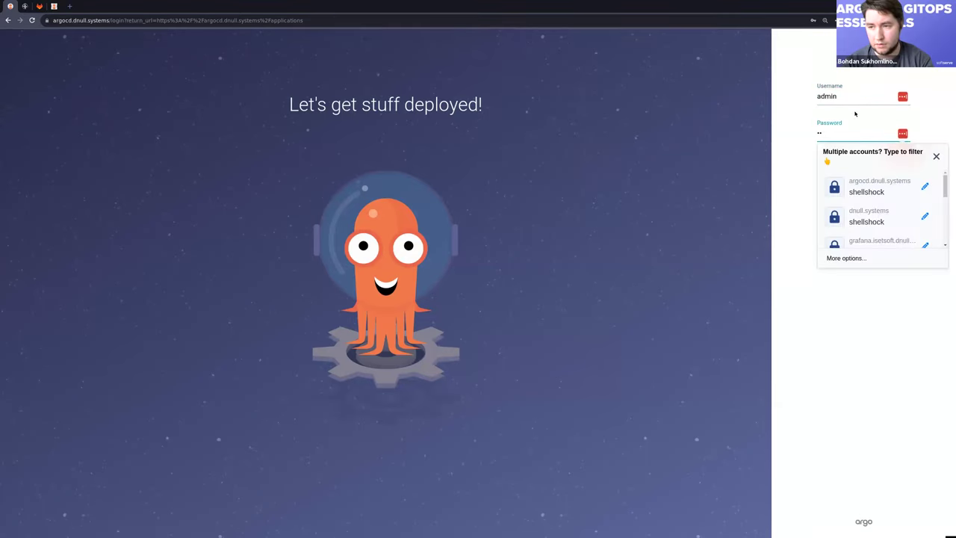
{"action": "type", "text": "••••••••••••"}
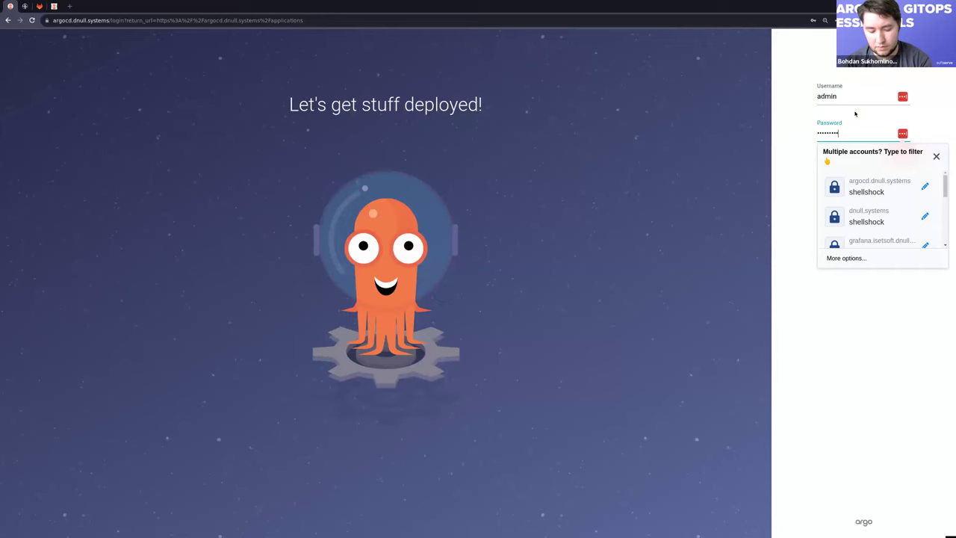
{"action": "key", "text": "Return"}
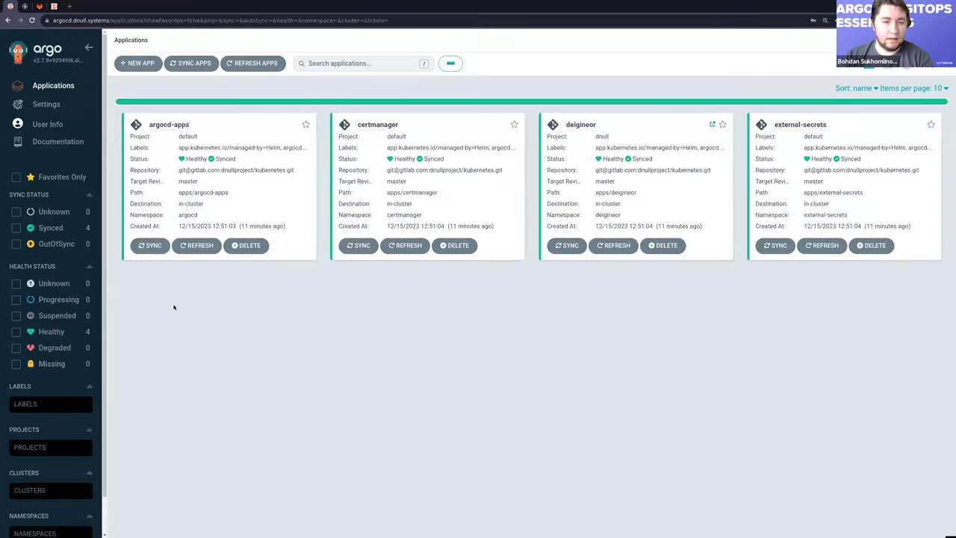
{"action": "key", "text": "super+1"}
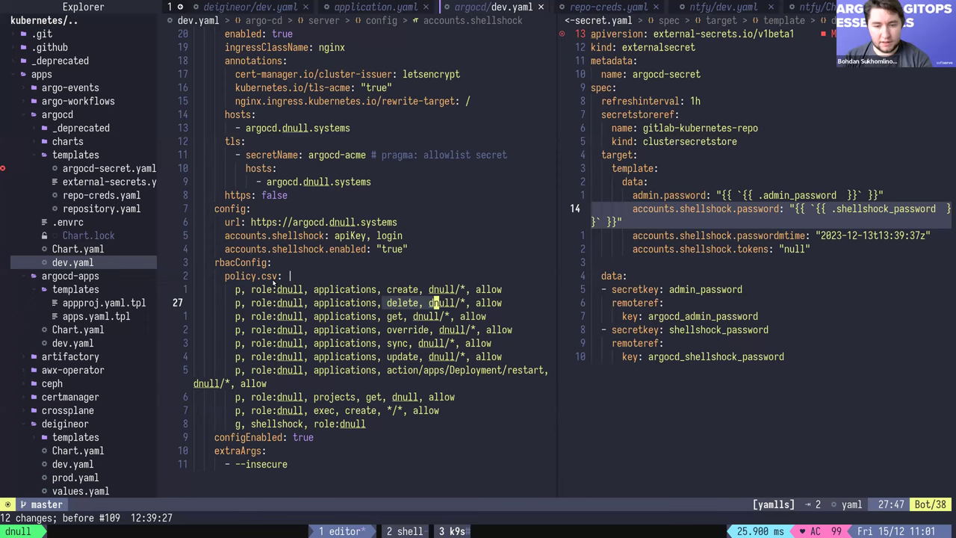
{"action": "key", "text": "super+2"}
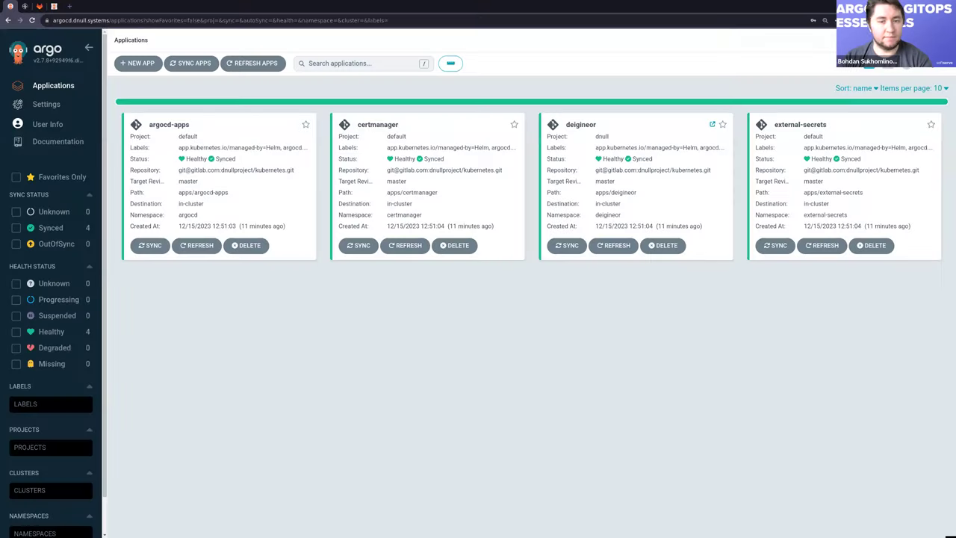
{"action": "key", "text": "super+3"}
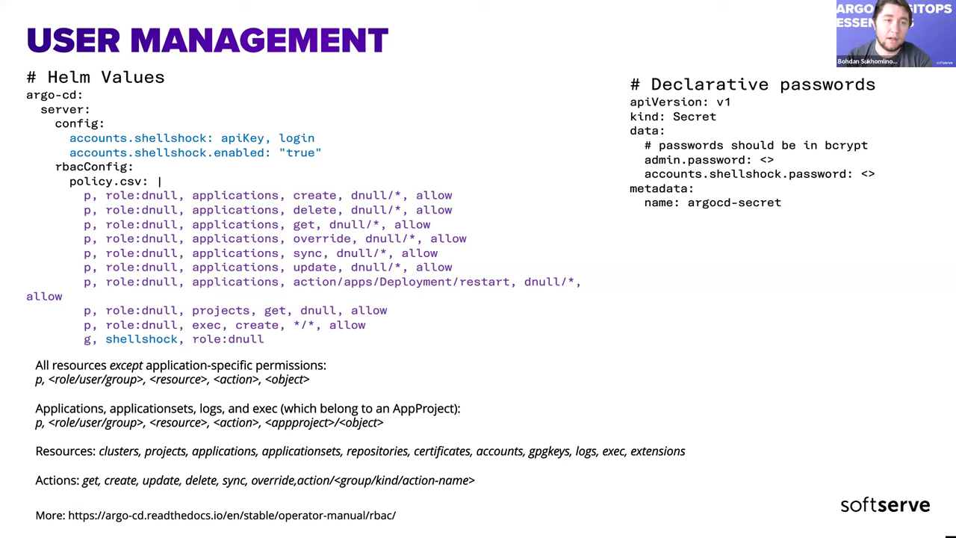
Advance to the Project and Labels slide, then open Argo CD Settings.
{"action": "key", "text": "Right"}
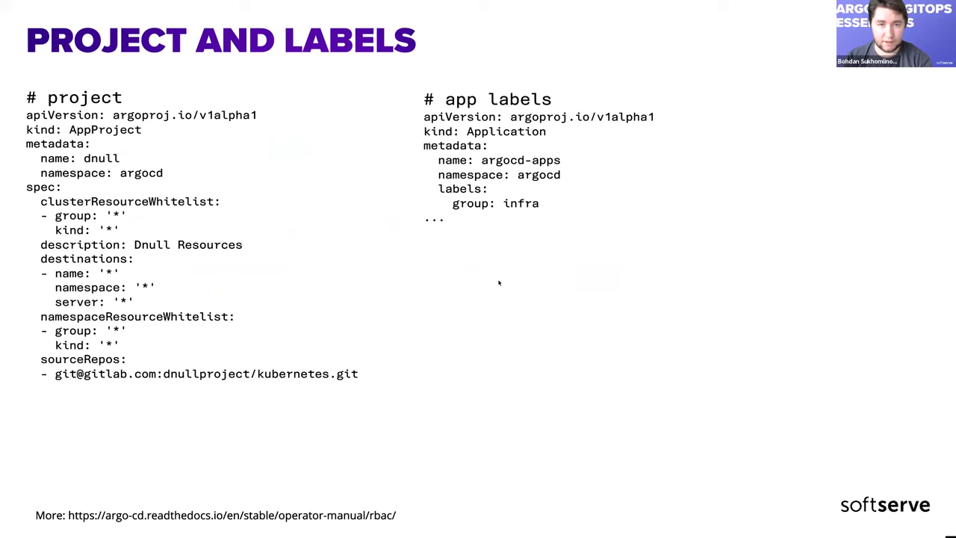
{"action": "key", "text": "alt+Tab"}
{"action": "left_click", "coordinate": [46, 104]}
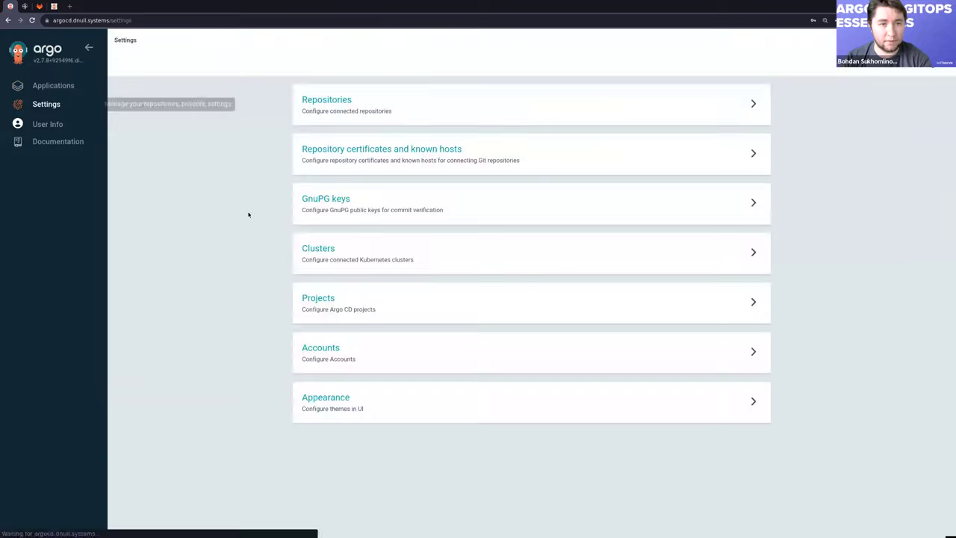
Open the dnull project from Settings > Projects, then return to Neovim's file tree.
{"action": "left_click", "coordinate": [367, 305]}
{"action": "left_click", "coordinate": [321, 143]}
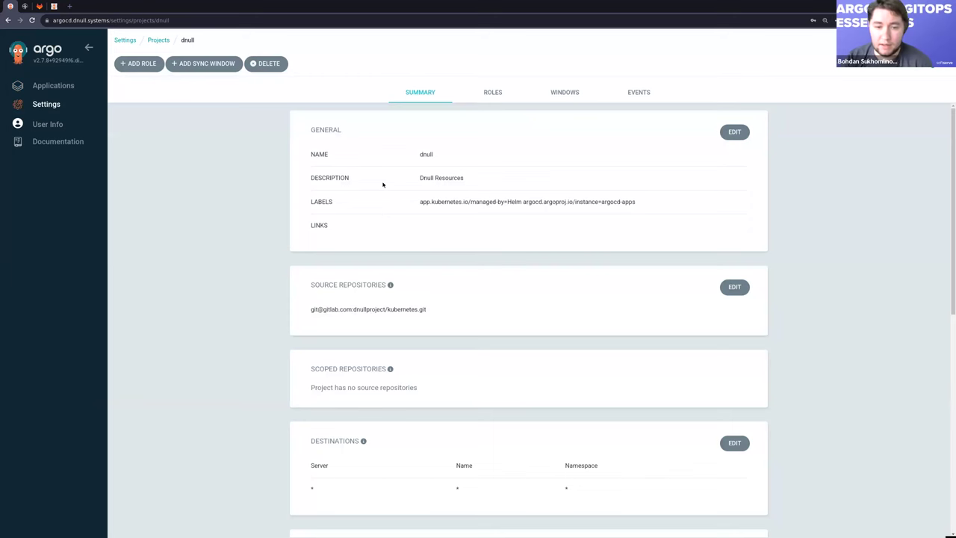
{"action": "key", "text": "alt+Tab"}
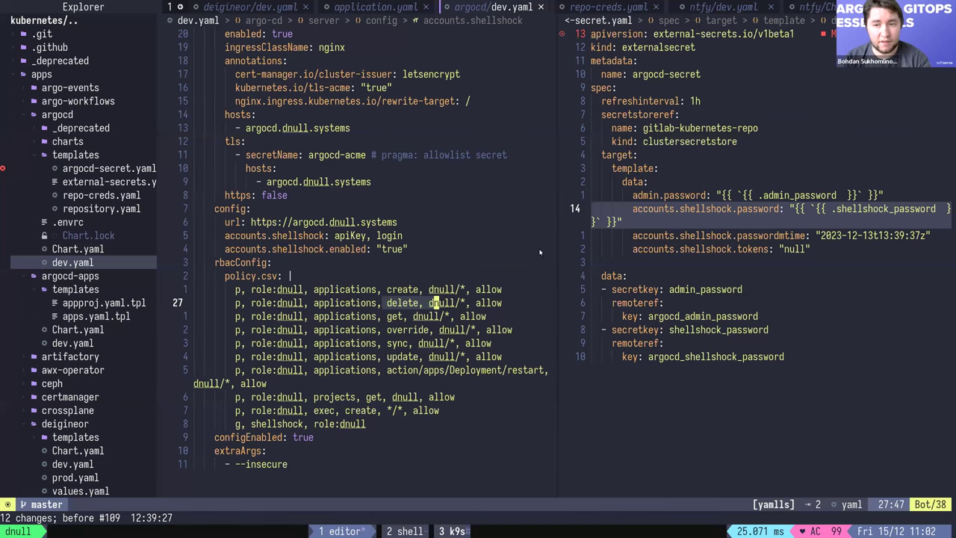
{"action": "scroll", "coordinate": [212, 229], "scroll_direction": "up", "scroll_amount": 2}
{"action": "left_click", "coordinate": [103, 168]}
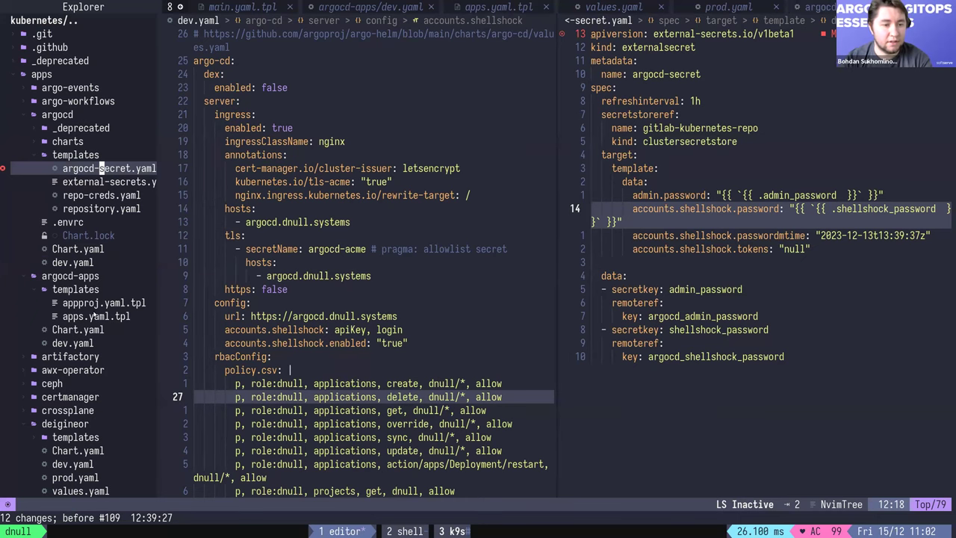
Show the argocd-apps dev.yaml in the left pane and select its dnull projects block.
{"action": "left_click", "coordinate": [88, 345]}
{"action": "key", "text": "Return"}
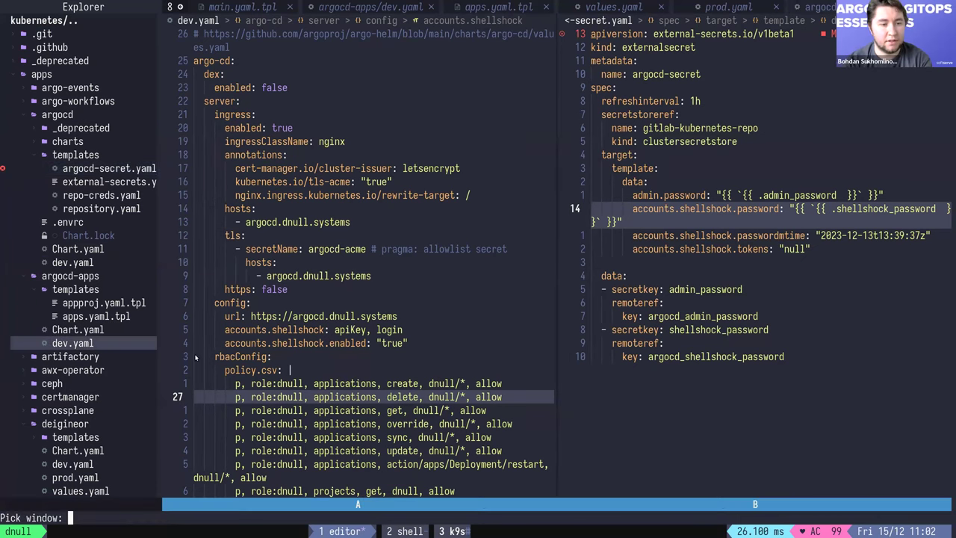
{"action": "key", "text": "a"}
{"action": "key", "text": "ctrl+u"}
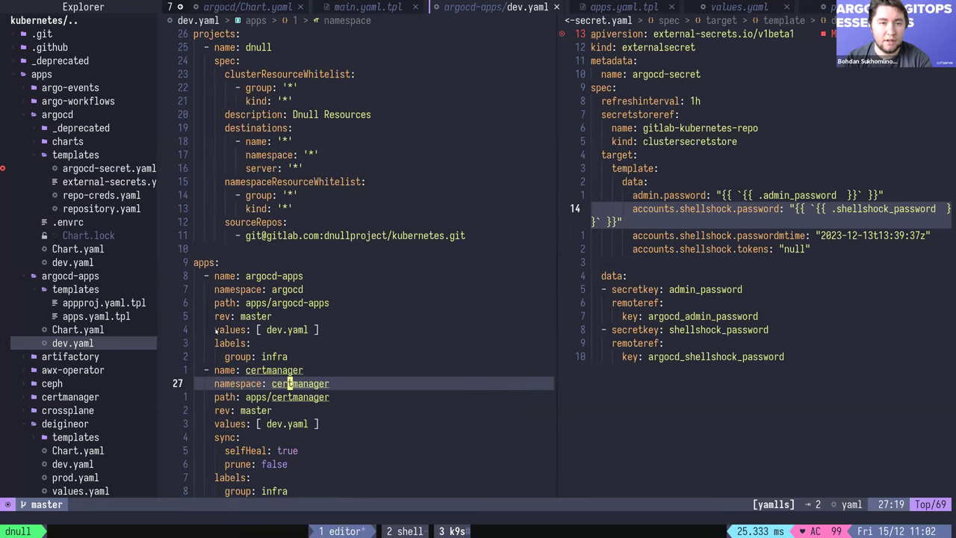
{"action": "left_click", "coordinate": [316, 226]}
{"action": "key", "text": "y"}
{"action": "key", "text": "i"}
{"action": "key", "text": "p"}
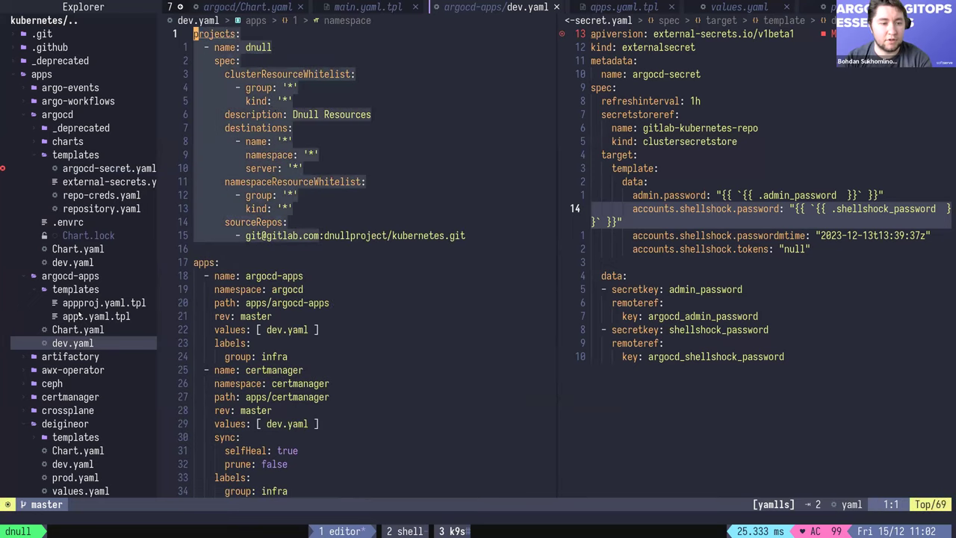
Open appproj.yaml.tpl in the right split and move to its metadata line.
{"action": "left_click", "coordinate": [81, 303]}
{"action": "key", "text": "Return"}
{"action": "key", "text": "b"}
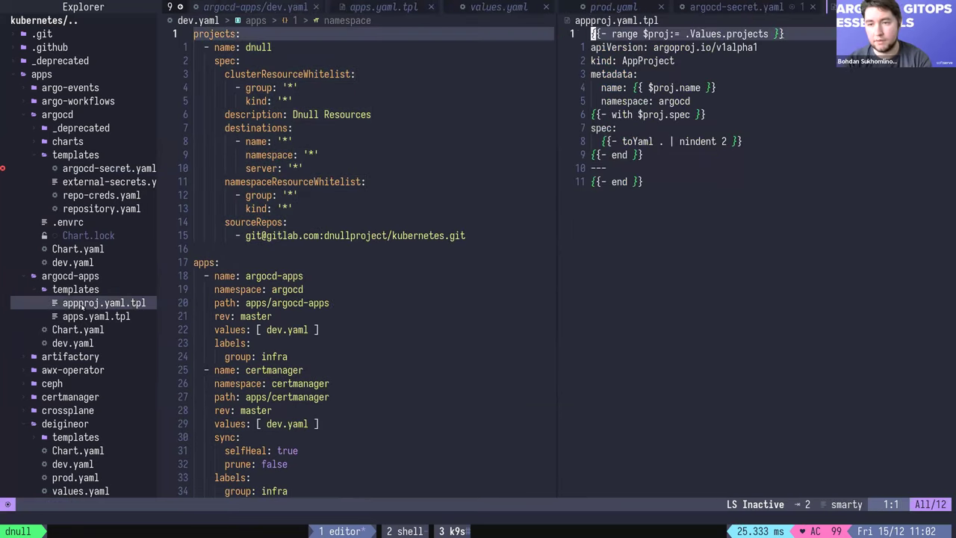
{"action": "key", "text": "j"}
{"action": "key", "text": "j"}
{"action": "key", "text": "j"}
{"action": "key", "text": "A"}
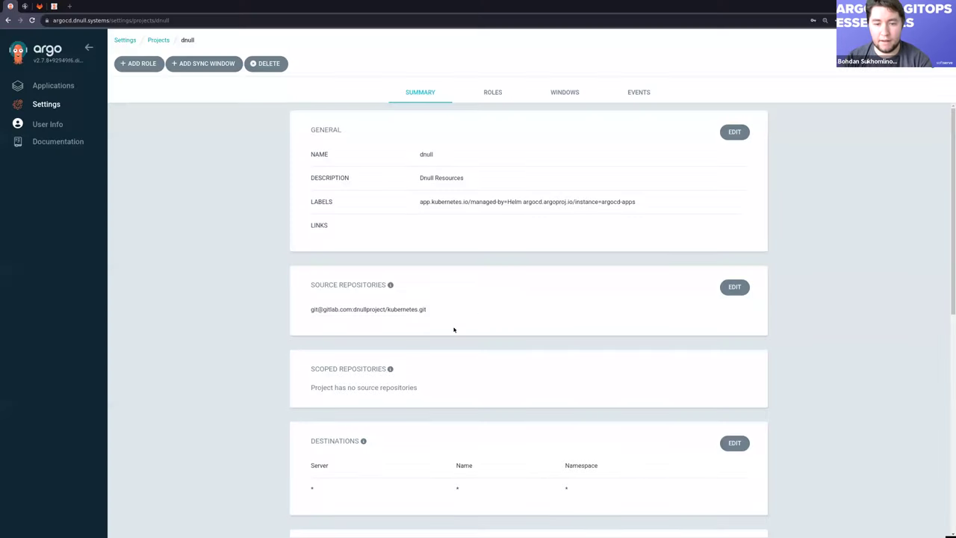
{"action": "scroll", "coordinate": [454, 330], "scroll_direction": "down", "scroll_amount": 2}
Scroll the dnull project summary and highlight the Server column under Destinations.
{"action": "scroll", "coordinate": [452, 328], "scroll_direction": "up", "scroll_amount": 2}
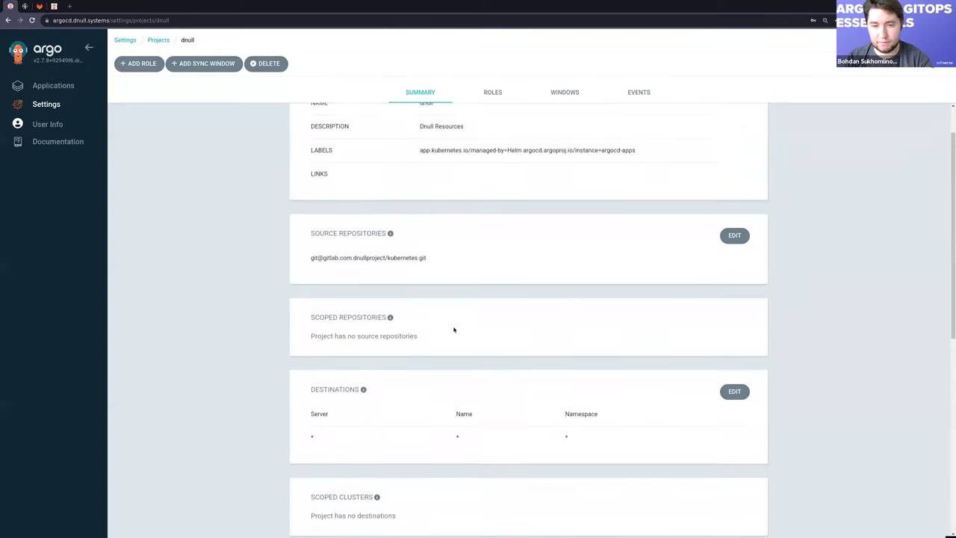
{"action": "key", "text": "alt+Tab"}
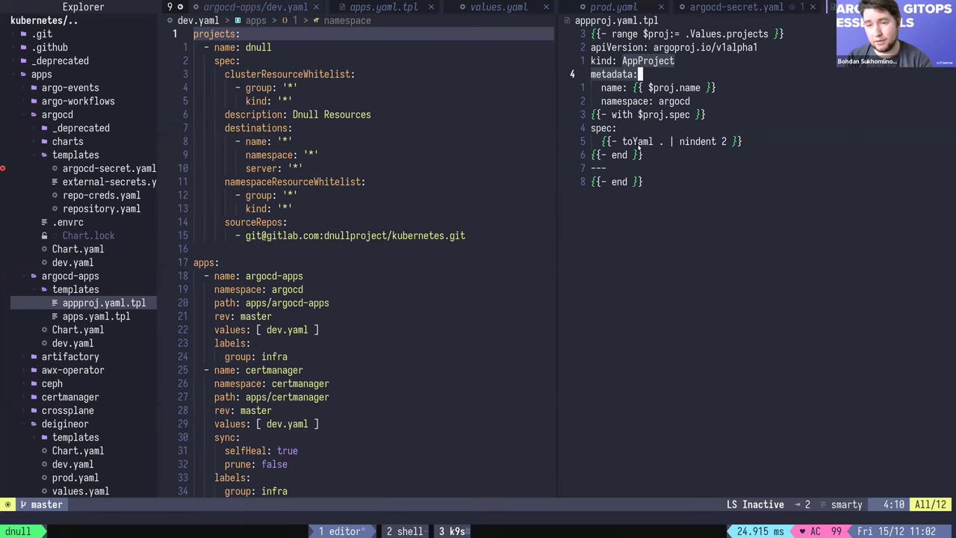
{"action": "key", "text": "alt+Tab"}
{"action": "scroll", "coordinate": [421, 277], "scroll_direction": "down", "scroll_amount": 5}
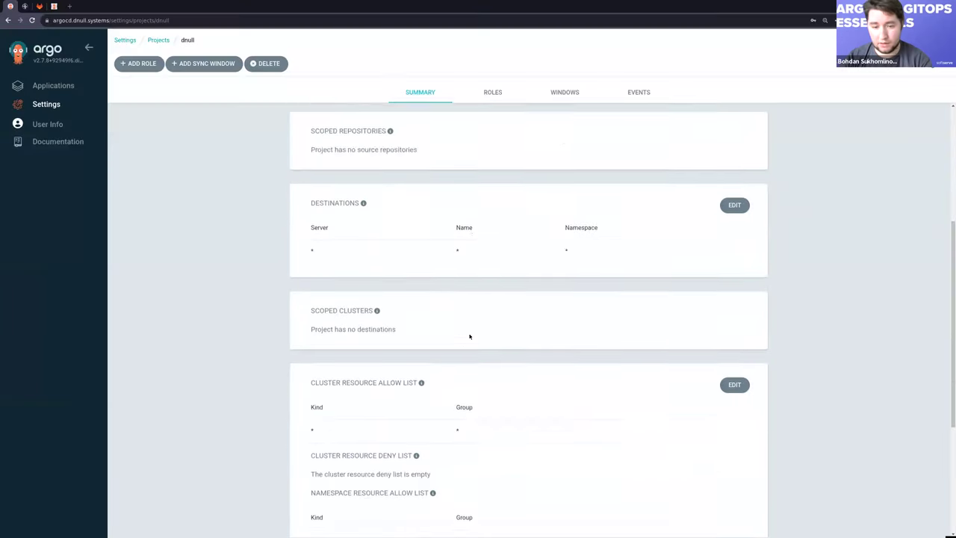
{"action": "scroll", "coordinate": [469, 336], "scroll_direction": "down", "scroll_amount": 2}
{"action": "scroll", "coordinate": [468, 334], "scroll_direction": "up", "scroll_amount": 3}
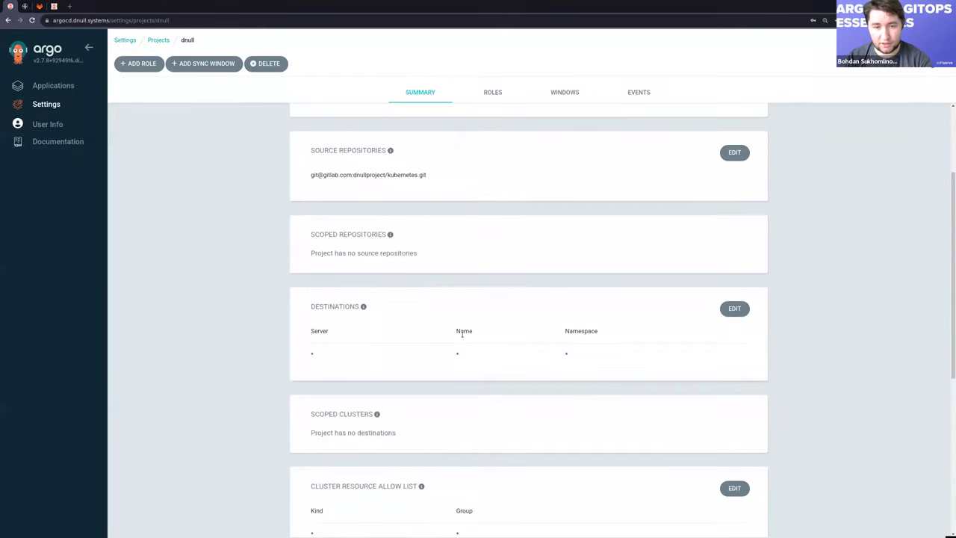
{"action": "double_click", "coordinate": [318, 331]}
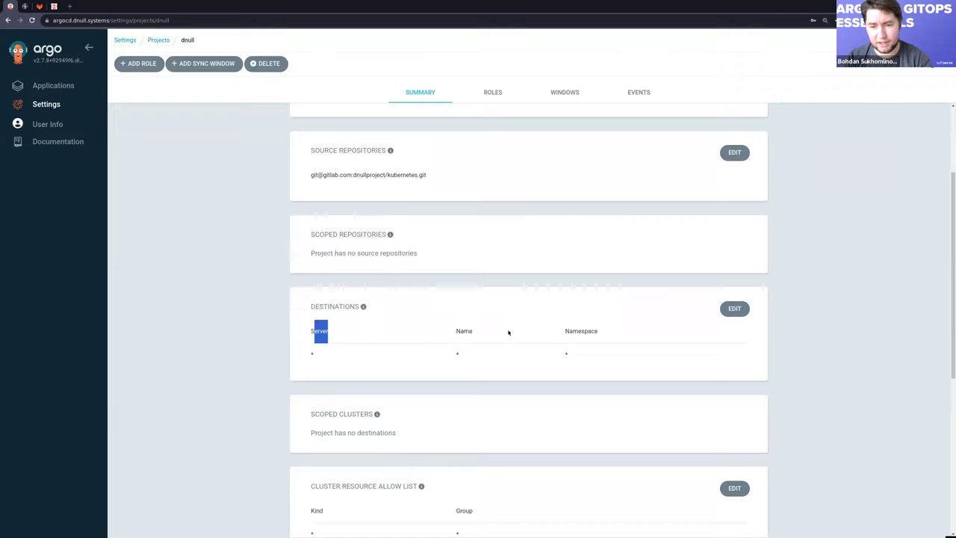
{"action": "double_click", "coordinate": [314, 331]}
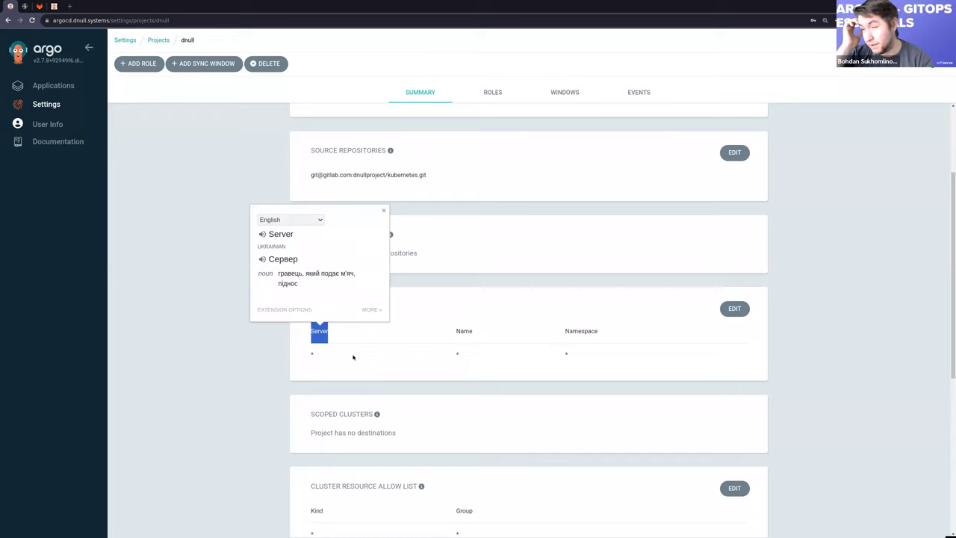
{"action": "left_click", "coordinate": [501, 300]}
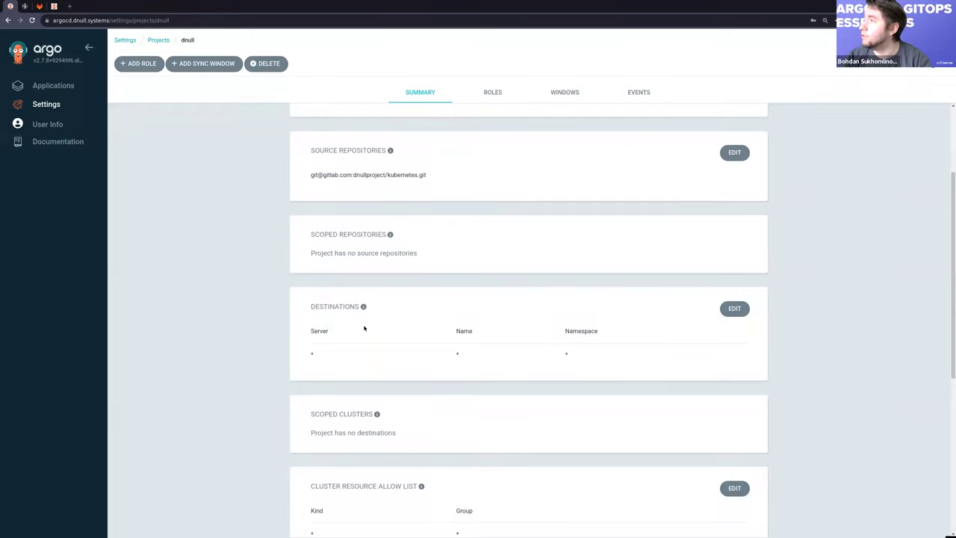
{"action": "double_click", "coordinate": [315, 332]}
{"action": "left_click", "coordinate": [416, 329]}
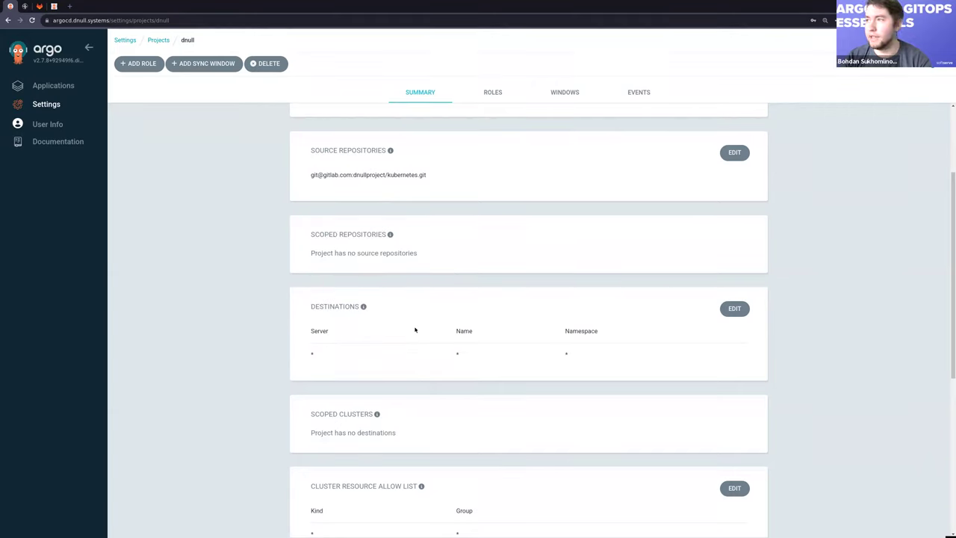
Compare with the editor config, then go back through Projects and Settings to Applications.
{"action": "key", "text": "alt+Tab"}
{"action": "key", "text": "alt+Tab"}
{"action": "key", "text": "alt+Tab"}
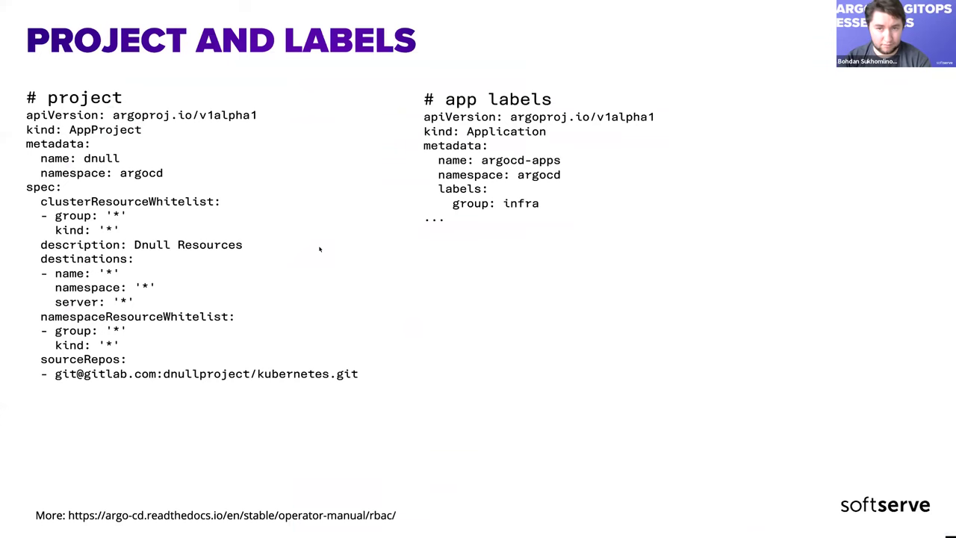
{"action": "key", "text": "alt+Tab"}
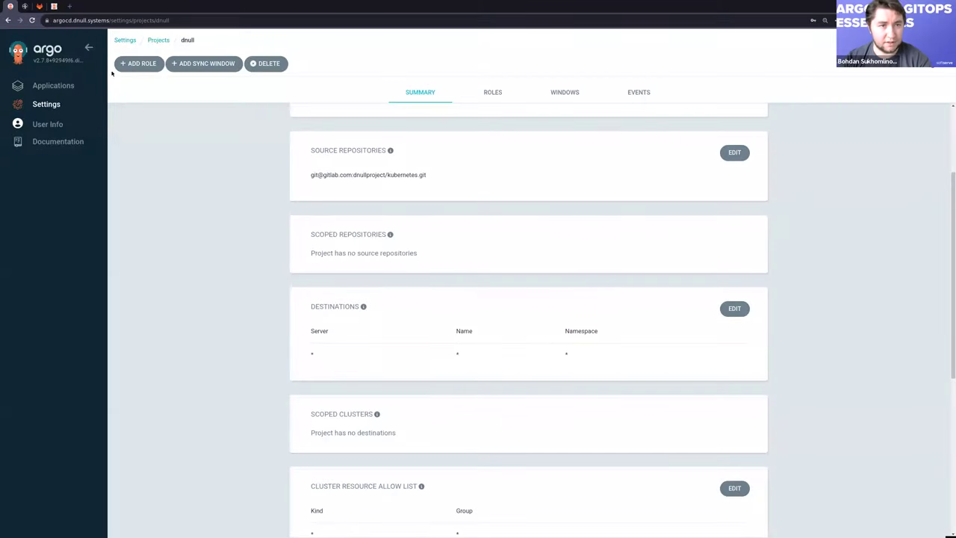
{"action": "left_click", "coordinate": [154, 40]}
{"action": "left_click", "coordinate": [116, 41]}
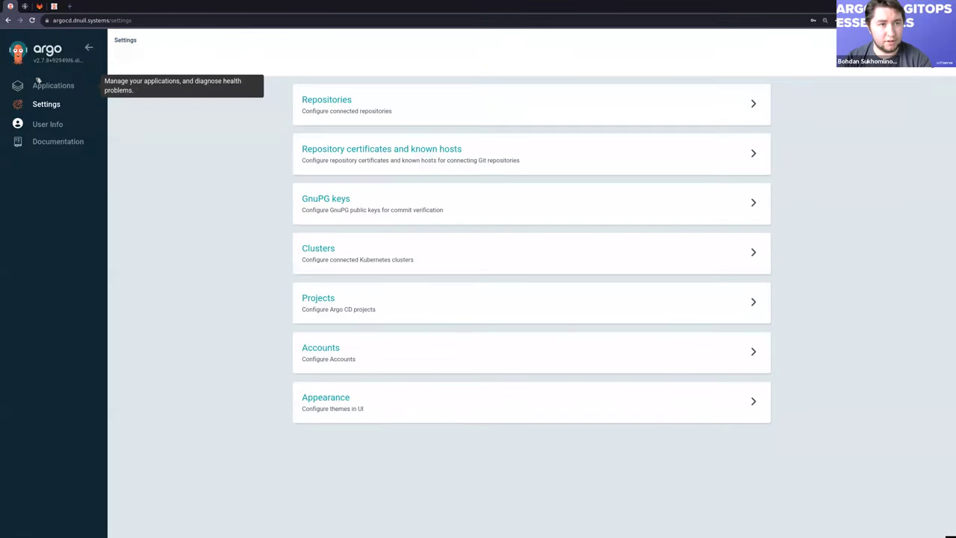
{"action": "left_click", "coordinate": [96, 82]}
{"action": "key", "text": "alt+Tab"}
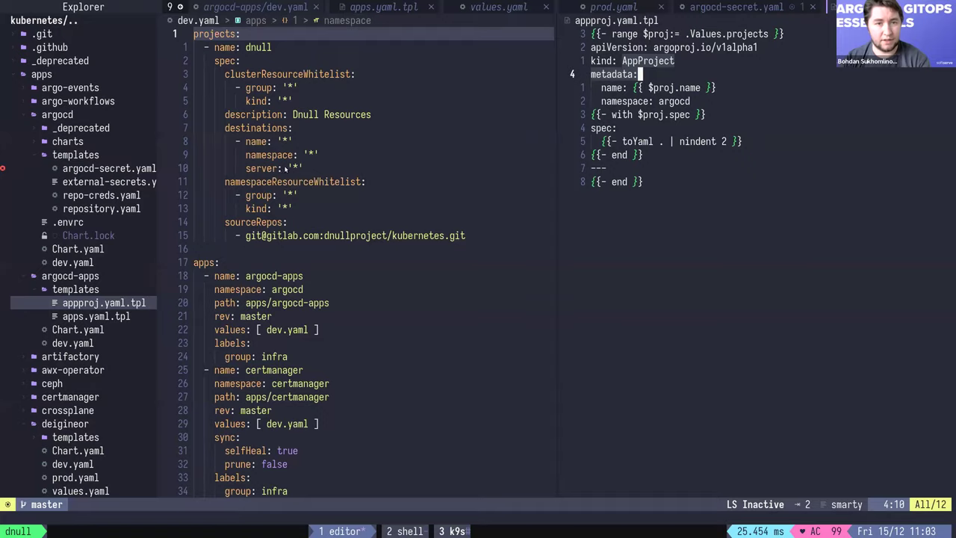
{"action": "left_click", "coordinate": [248, 356]}
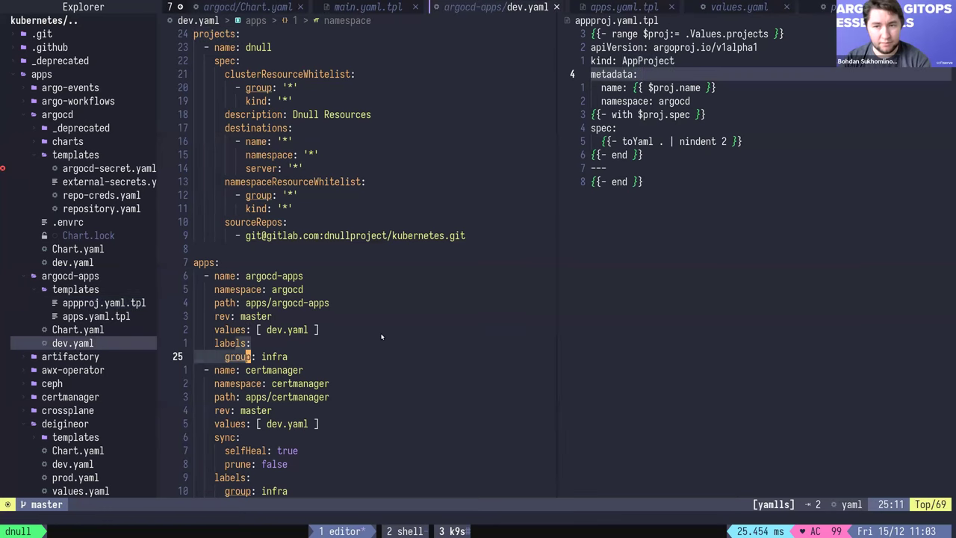
{"action": "scroll", "coordinate": [300, 366], "scroll_direction": "down", "scroll_amount": 3}
{"action": "left_click", "coordinate": [249, 369]}
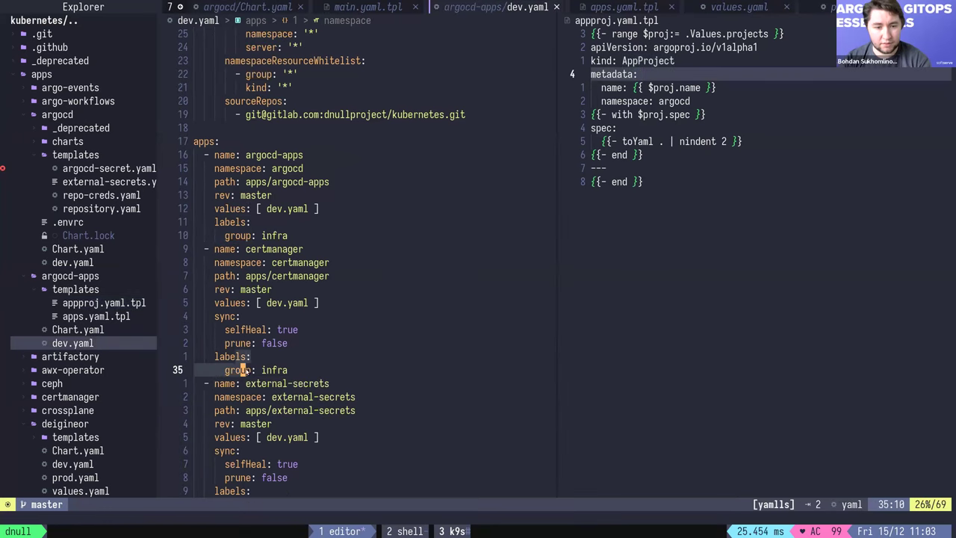
{"action": "left_click", "coordinate": [239, 223]}
{"action": "left_click", "coordinate": [238, 233]}
{"action": "scroll", "coordinate": [229, 405], "scroll_direction": "down", "scroll_amount": 4}
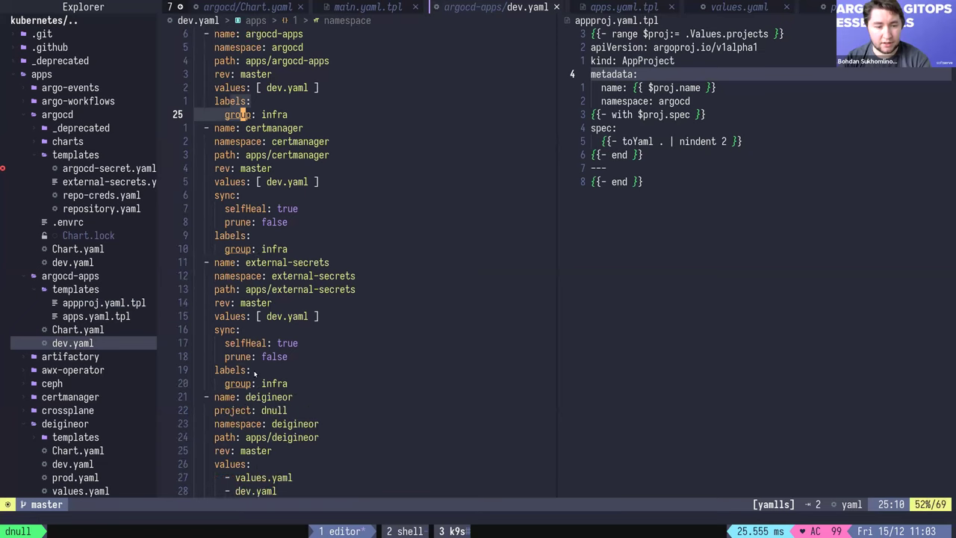
{"action": "scroll", "coordinate": [256, 396], "scroll_direction": "down", "scroll_amount": 2}
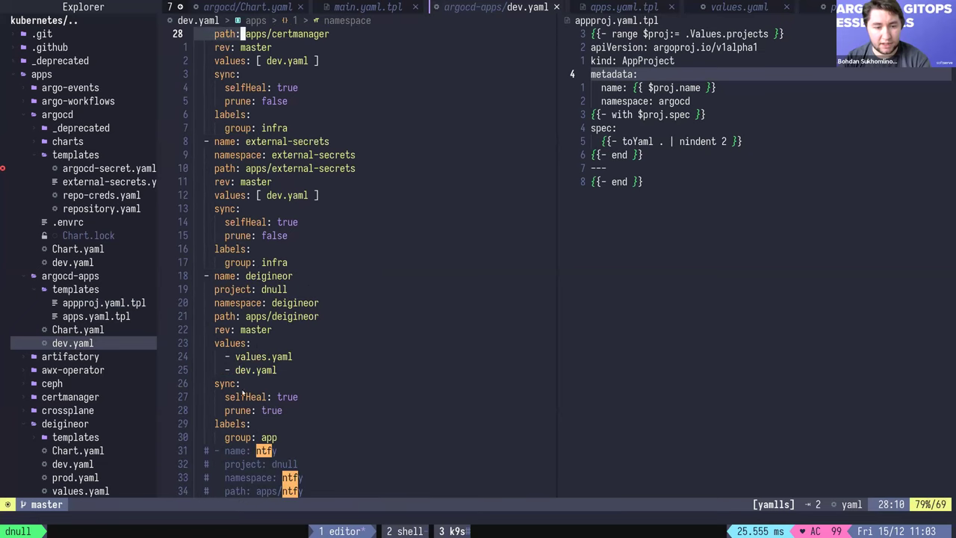
{"action": "left_click_drag", "start_coordinate": [243, 423], "coordinate": [236, 437]}
{"action": "key", "text": "alt+Tab"}
{"action": "left_click", "coordinate": [49, 404]}
{"action": "scroll", "coordinate": [82, 455], "scroll_direction": "down", "scroll_amount": 2}
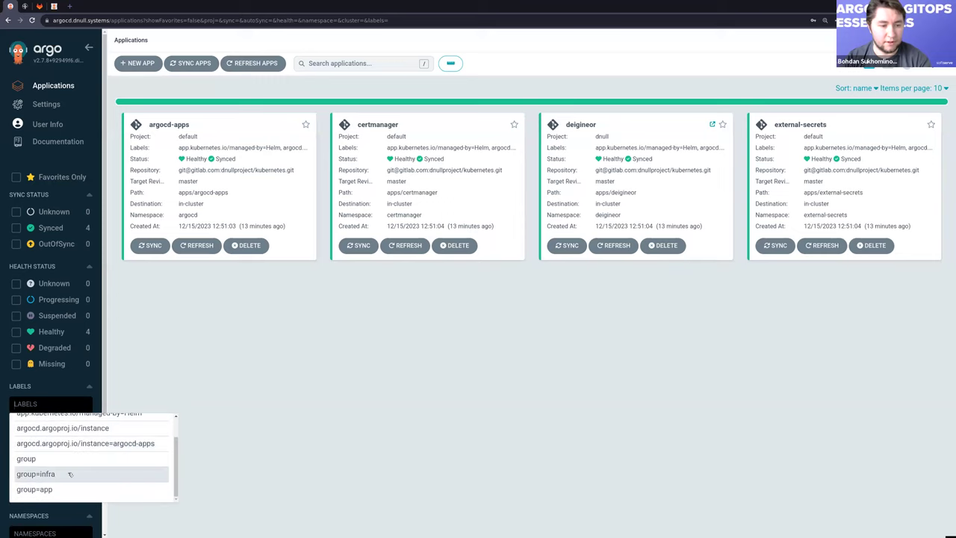
Filter applications by group=infra, then group=app, clearing each so all four apps show.
{"action": "left_click", "coordinate": [70, 471]}
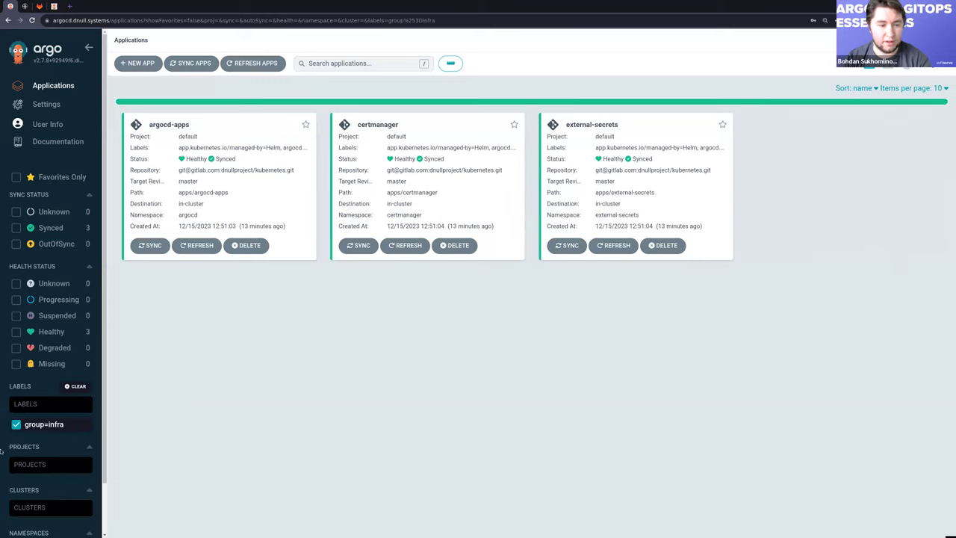
{"action": "left_click", "coordinate": [16, 424]}
{"action": "left_click", "coordinate": [30, 404]}
{"action": "left_click", "coordinate": [71, 489]}
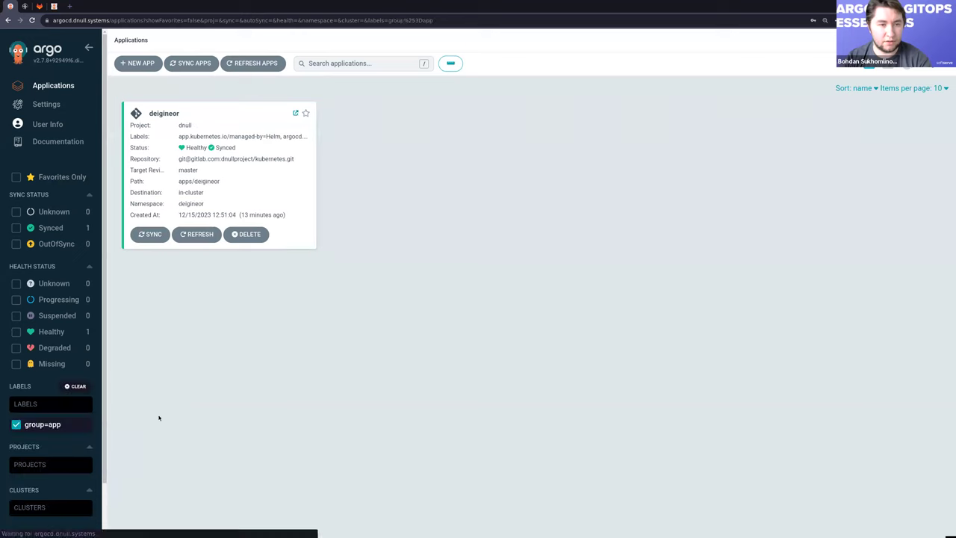
{"action": "left_click", "coordinate": [17, 425]}
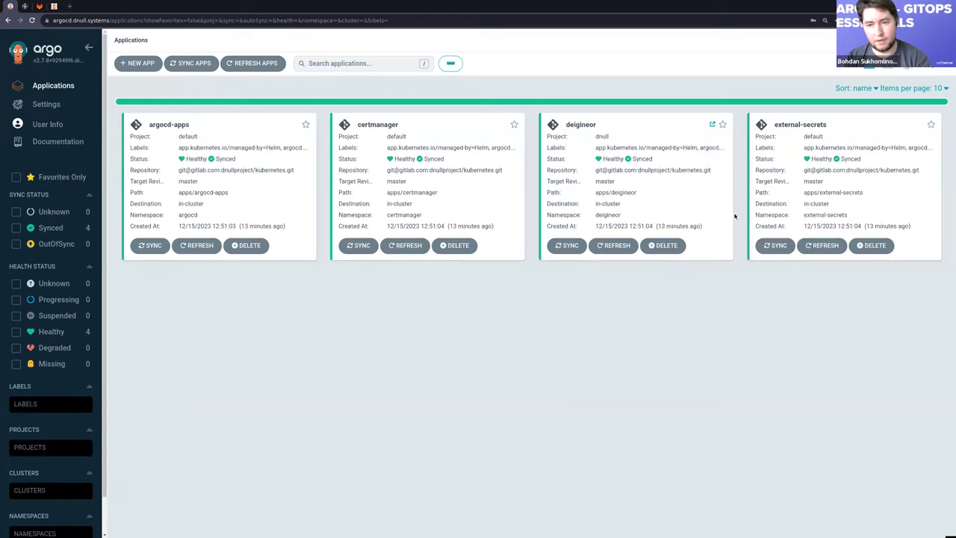
{"action": "scroll", "coordinate": [47, 440], "scroll_direction": "down", "scroll_amount": 1}
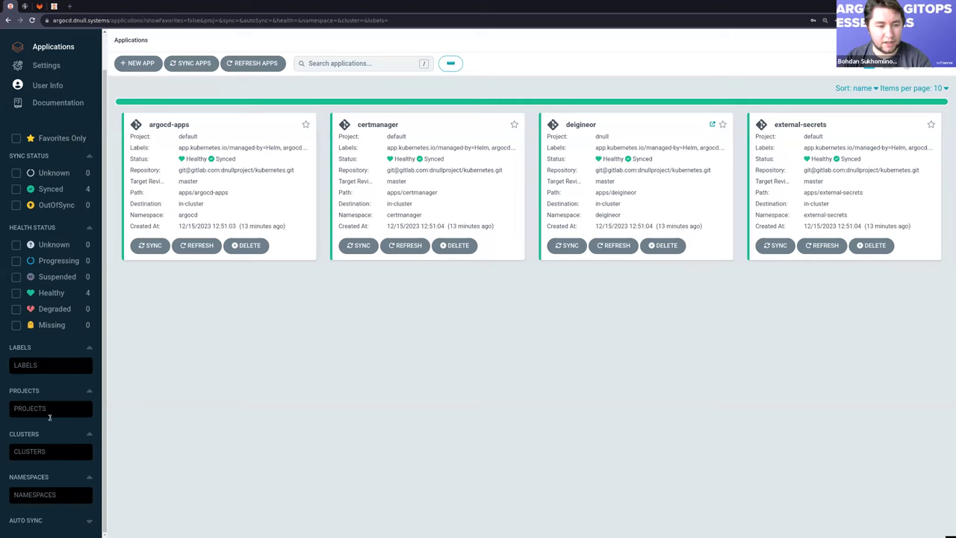
{"action": "left_click", "coordinate": [45, 409]}
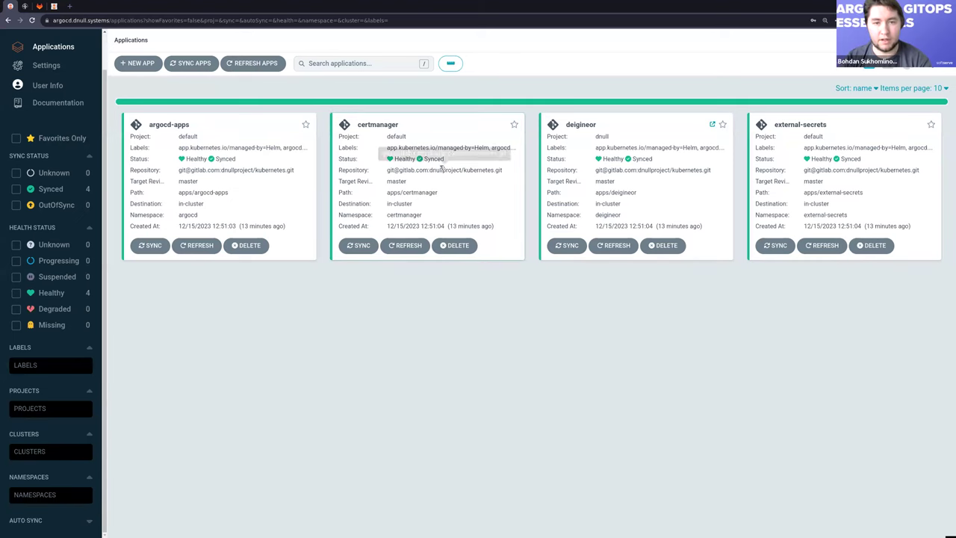
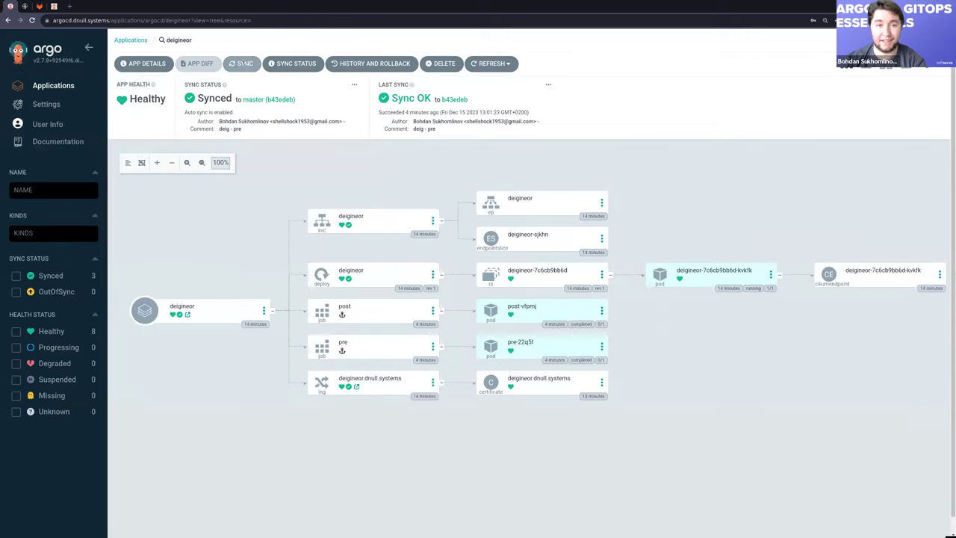
Re-sync deigineor and open the pre hook job's logs in the Pods view.
{"action": "left_click", "coordinate": [244, 64]}
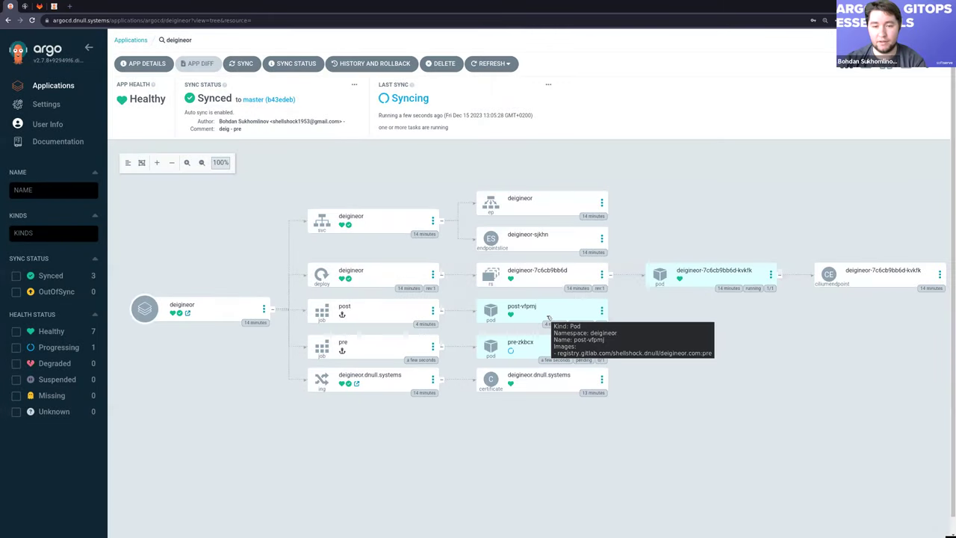
{"action": "left_click", "coordinate": [877, 39]}
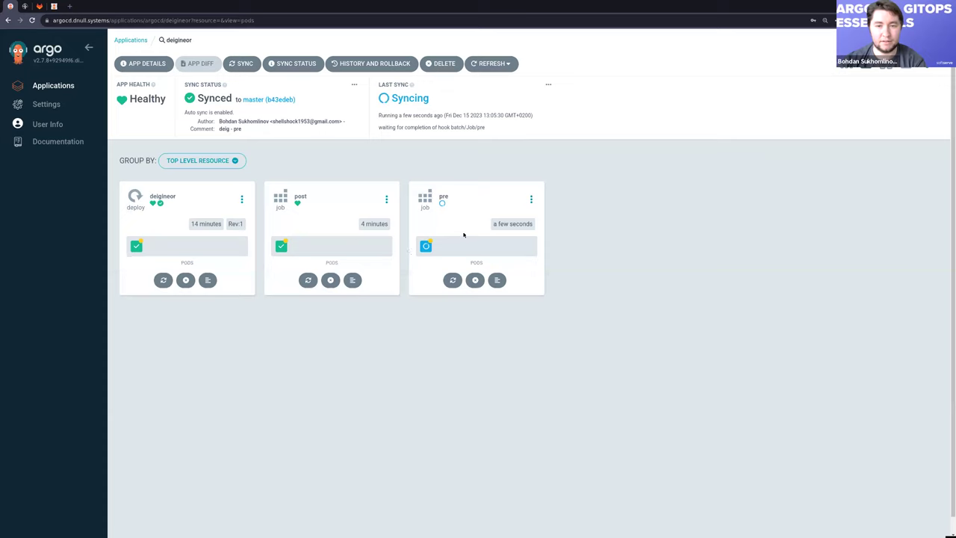
{"action": "left_click", "coordinate": [497, 279]}
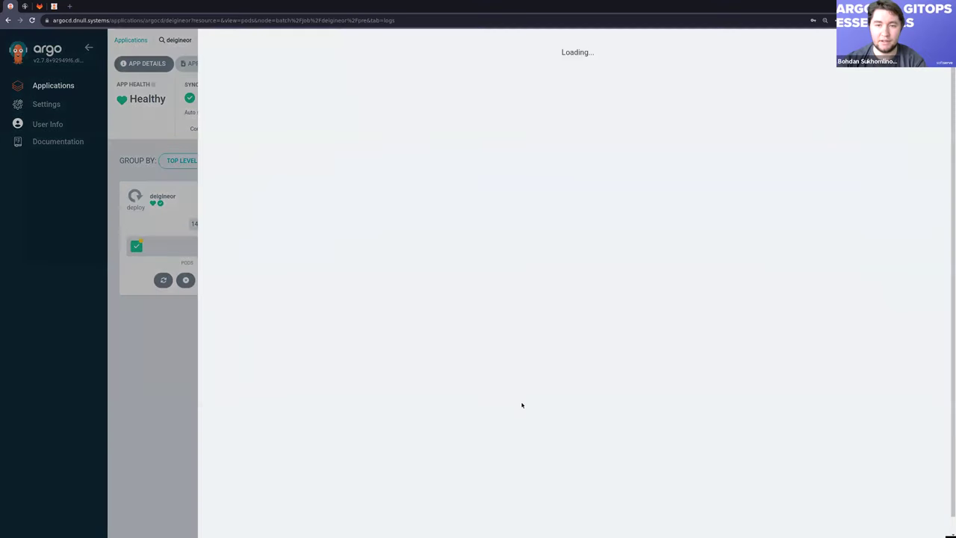
{"action": "left_click_drag", "start_coordinate": [217, 137], "coordinate": [211, 136]}
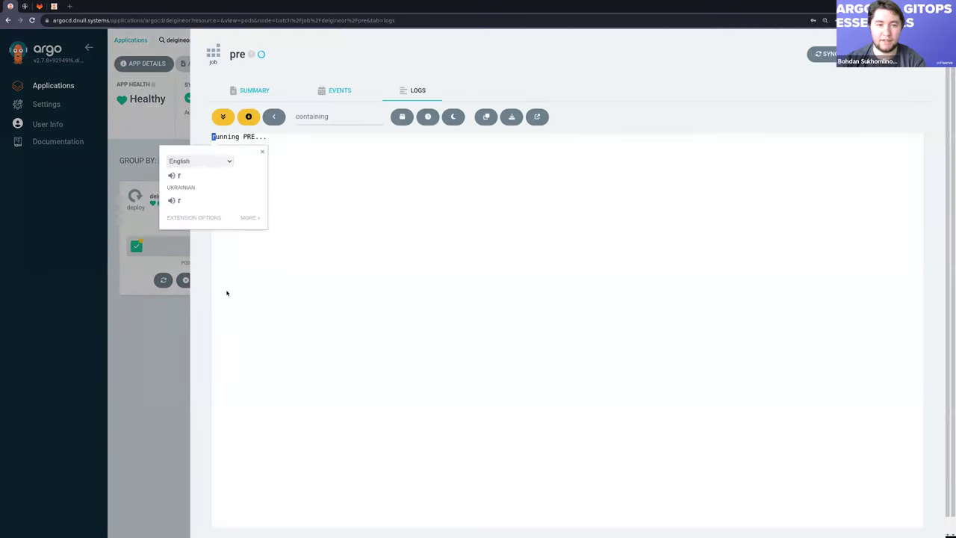
Point out the sleep 7 line in the pre hook template, then close the pre job's logs.
{"action": "key", "text": "alt+Tab"}
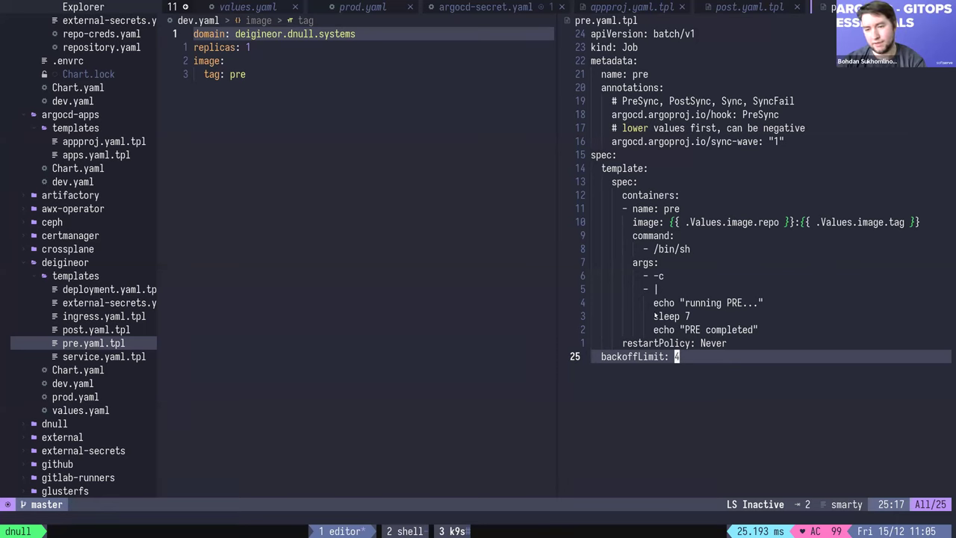
{"action": "left_click_drag", "start_coordinate": [654, 315], "coordinate": [693, 316]}
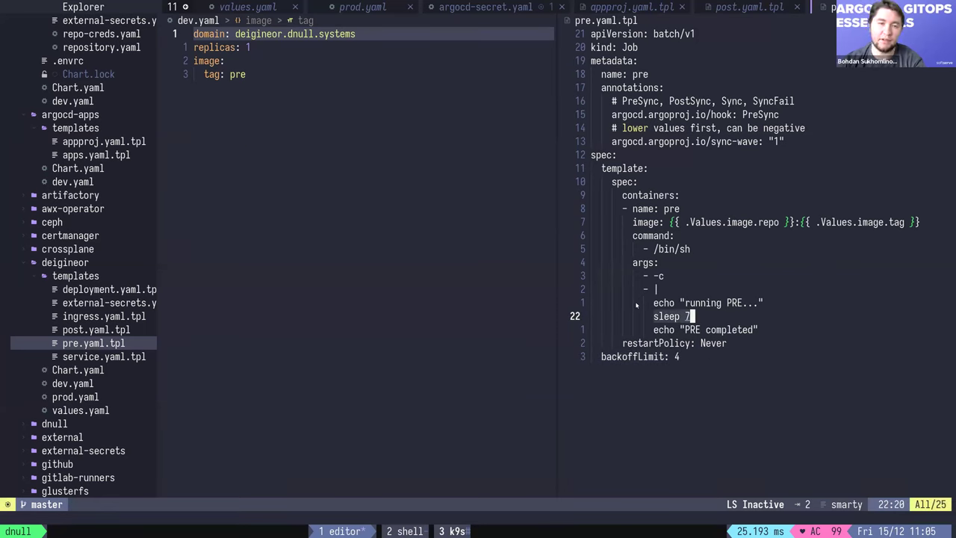
{"action": "key", "text": "alt+Tab"}
{"action": "key", "text": "alt+Tab"}
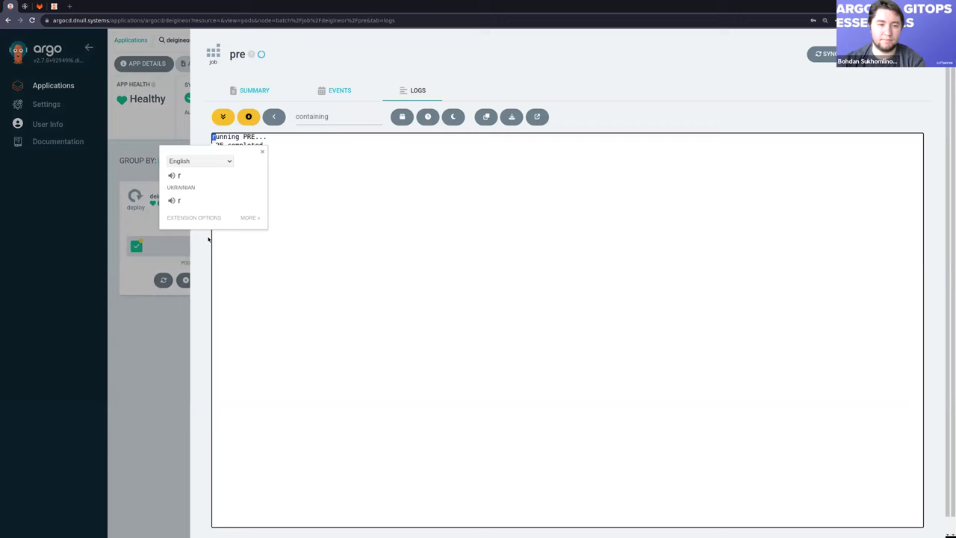
{"action": "left_click", "coordinate": [162, 403]}
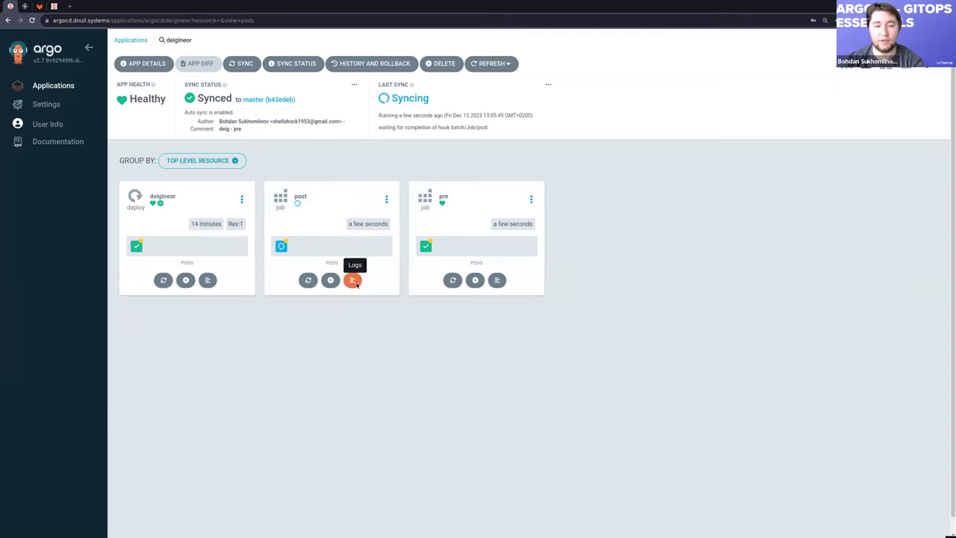
Check the post hook job's logs, then return deigineor to the resource tree.
{"action": "left_click", "coordinate": [353, 281]}
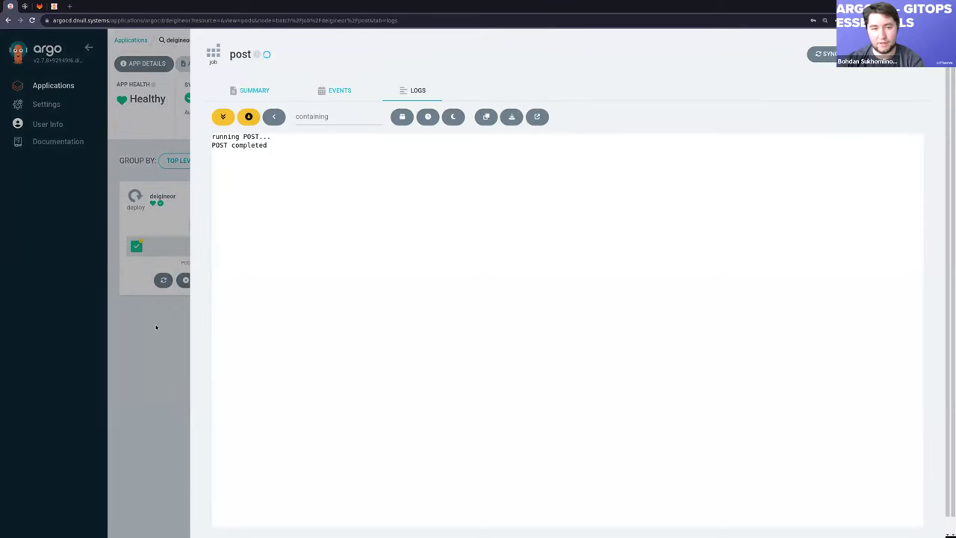
{"action": "left_click", "coordinate": [156, 327]}
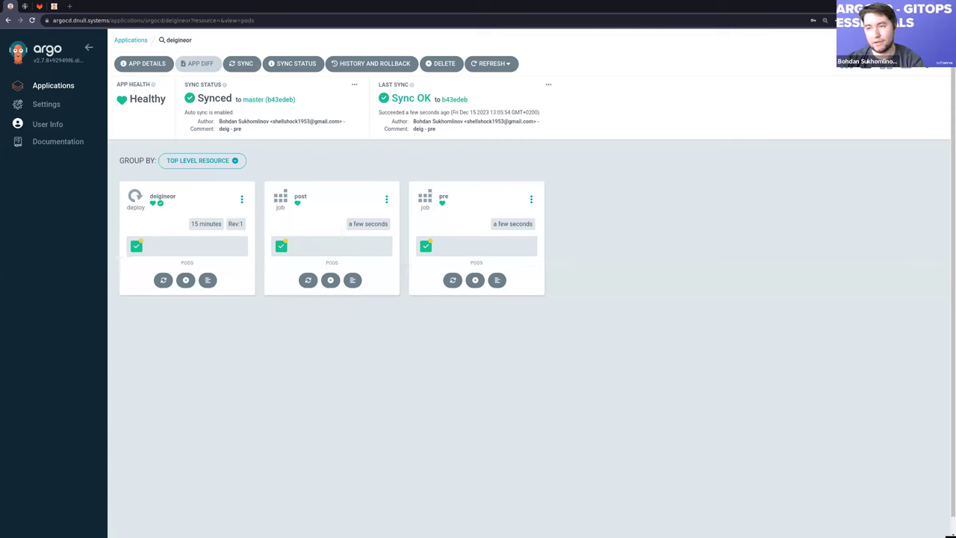
{"action": "key", "text": "alt+Left"}
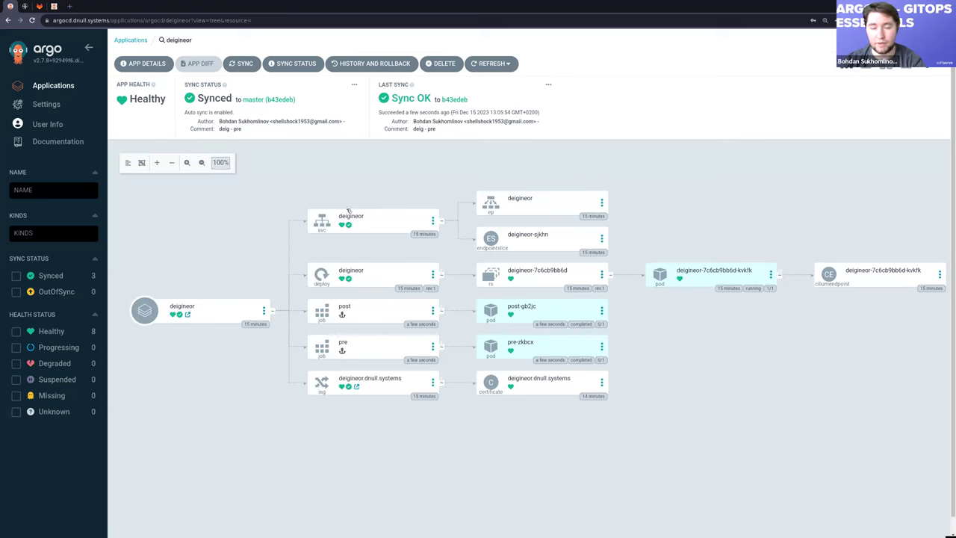
{"action": "key", "text": "alt+Tab"}
{"action": "key", "text": "alt+Tab"}
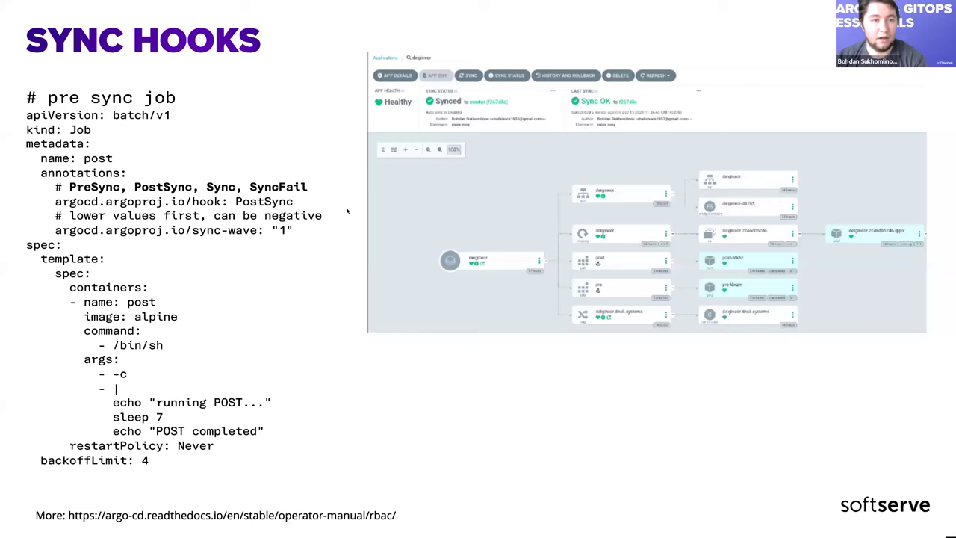
Advance two slides to the Tips and Trics + Manual Changes command slide.
{"action": "key", "text": "Right"}
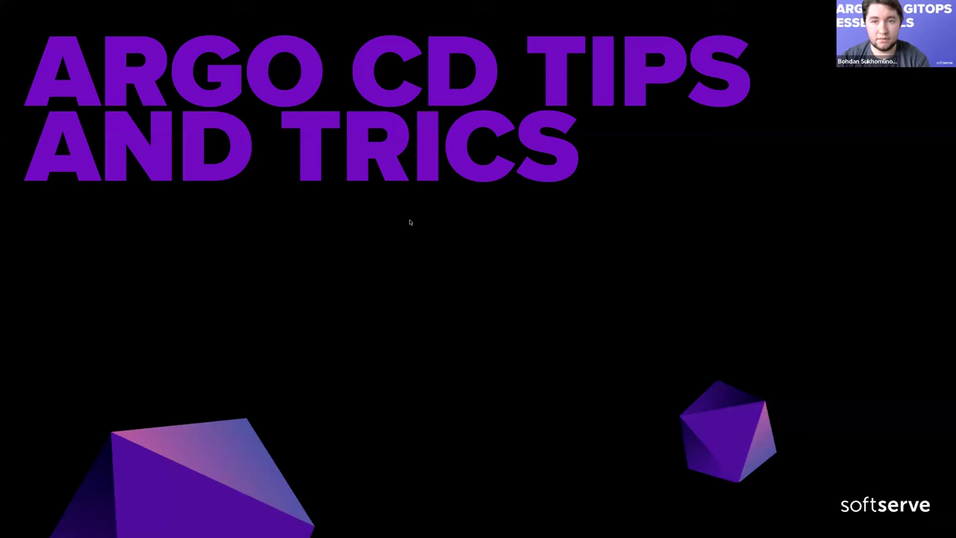
{"action": "key", "text": "Right"}
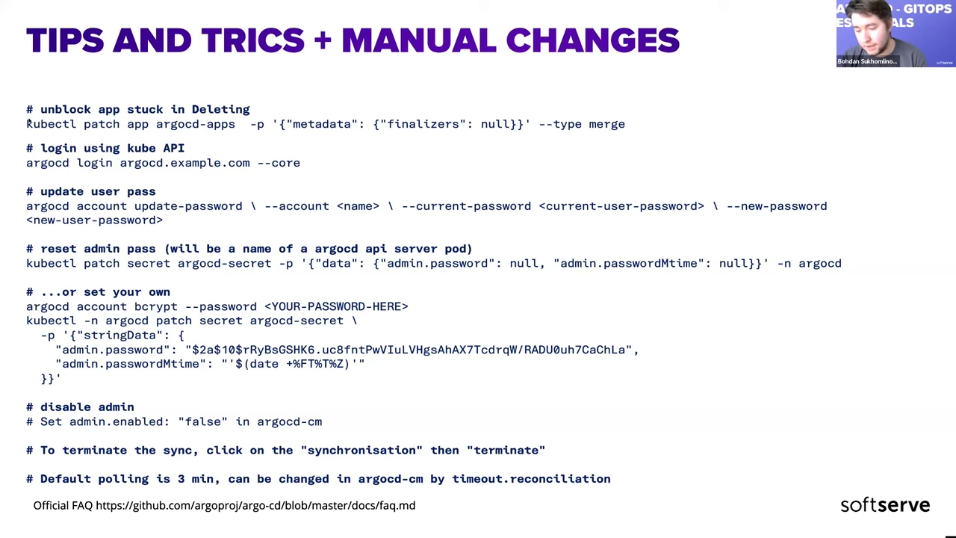
Check the applications list and pre.yaml.tpl, then begin switching to the tmux shell window.
{"action": "key", "text": "alt+Tab"}
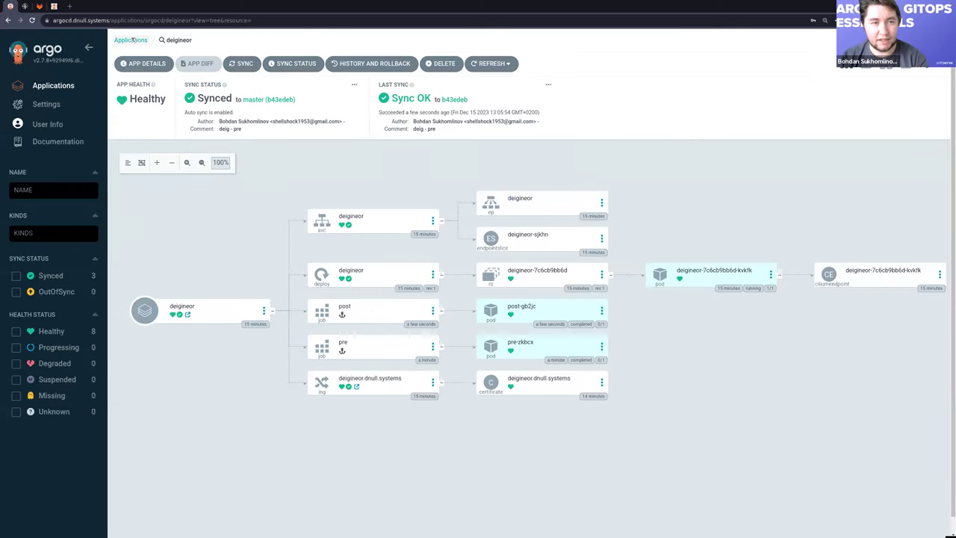
{"action": "left_click", "coordinate": [133, 41]}
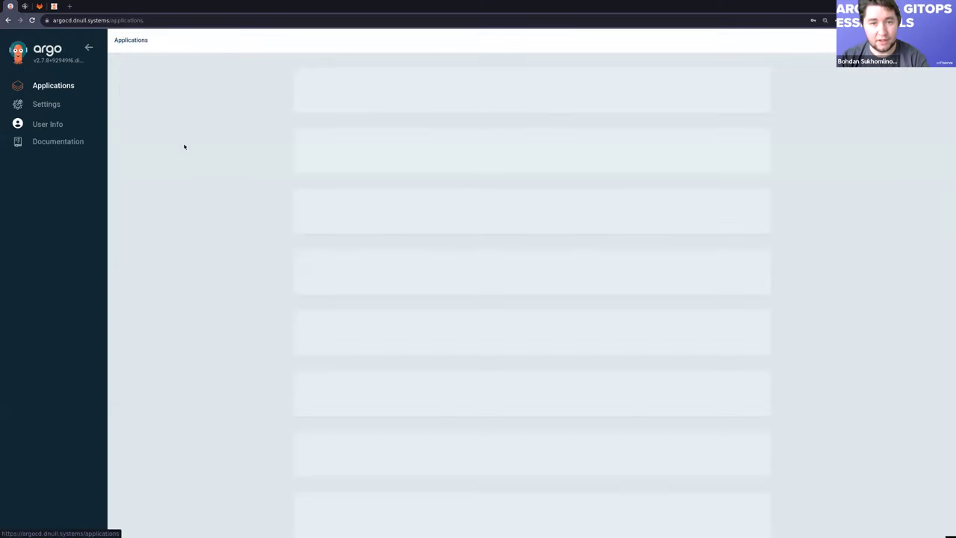
{"action": "key", "text": "alt+Tab"}
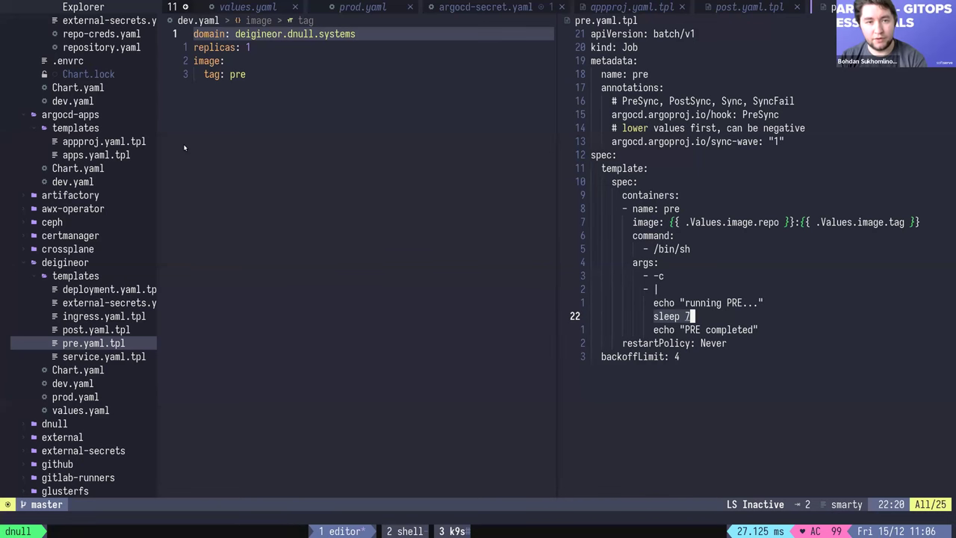
{"action": "key", "text": "alt+Tab"}
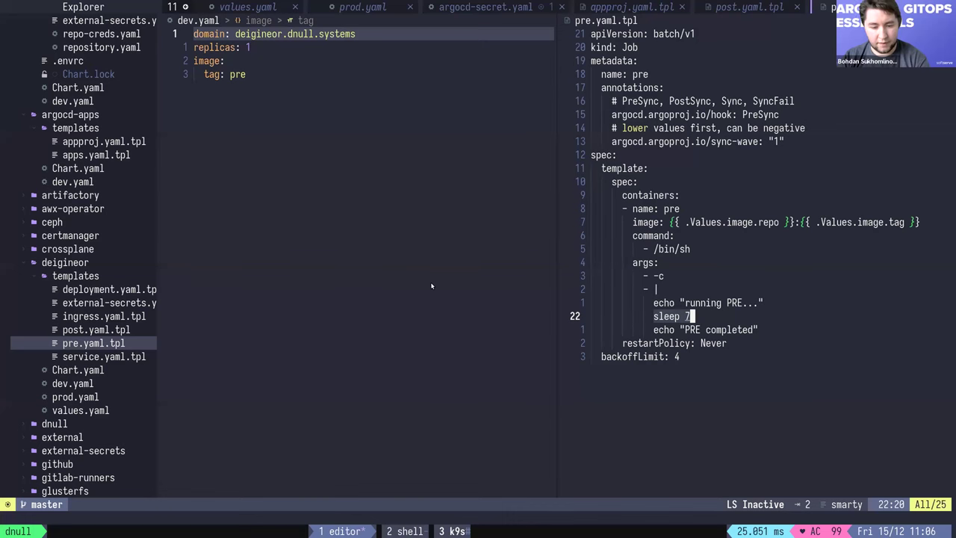
{"action": "key", "text": "ctrl+a"}
In the tmux shell window, recall the earlier 'argocd account list' command.
{"action": "key", "text": "2"}
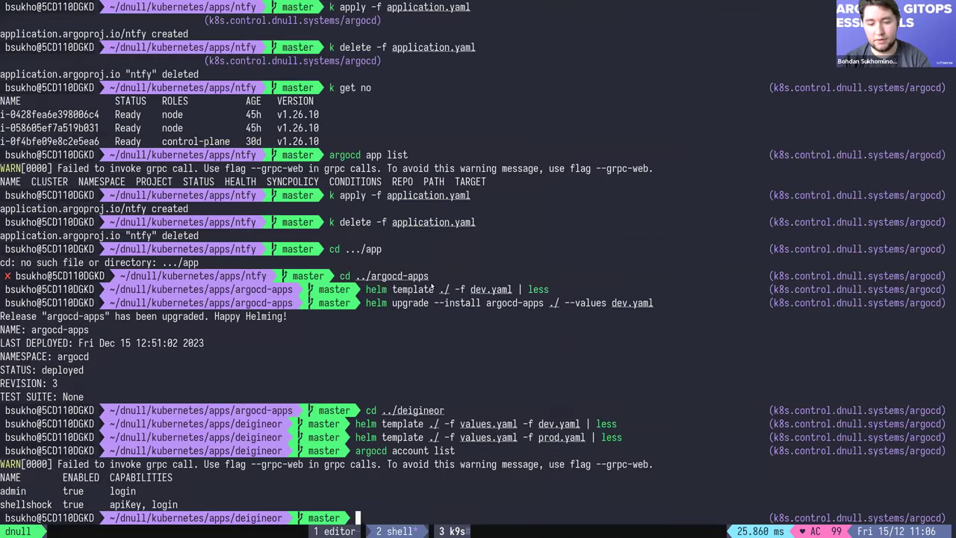
{"action": "key", "text": "Up"}
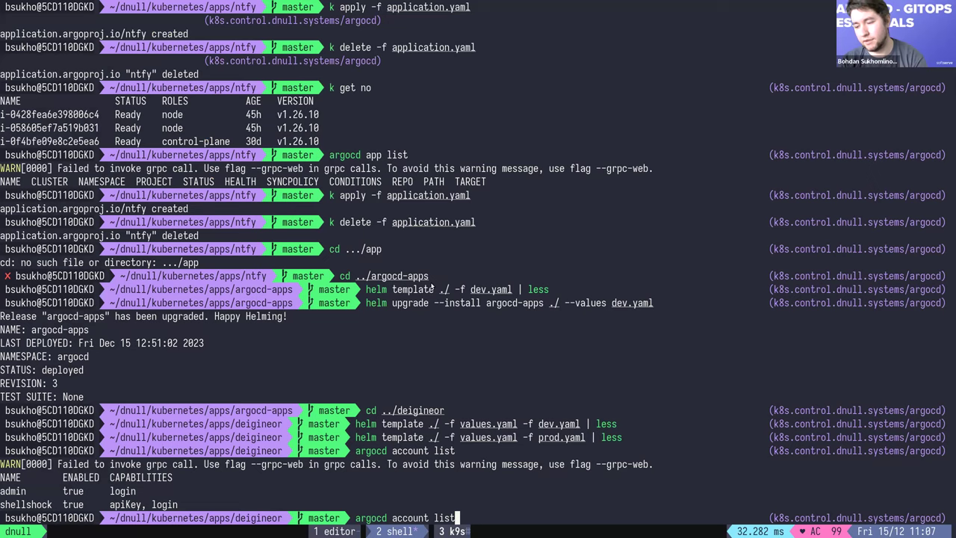
{"action": "key", "text": "ctrl+c"}
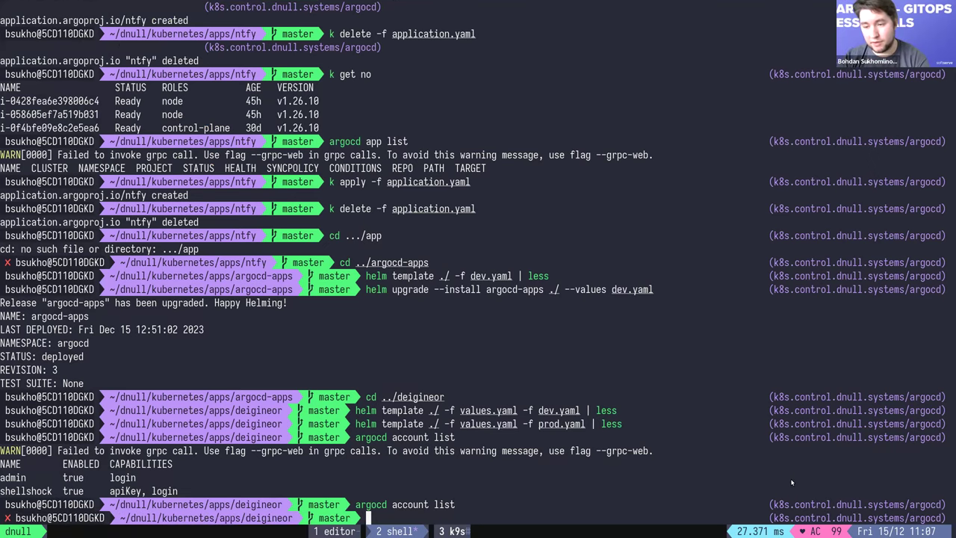
Run 'argocd account list --core' and highlight the two listed accounts.
{"action": "type", "text": "argo"}
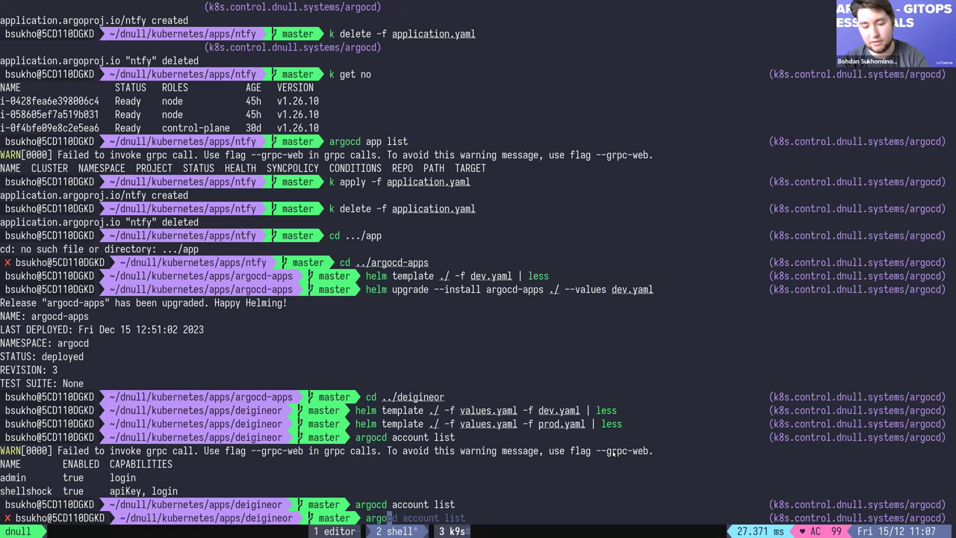
{"action": "key", "text": "Right"}
{"action": "type", "text": "--co"}
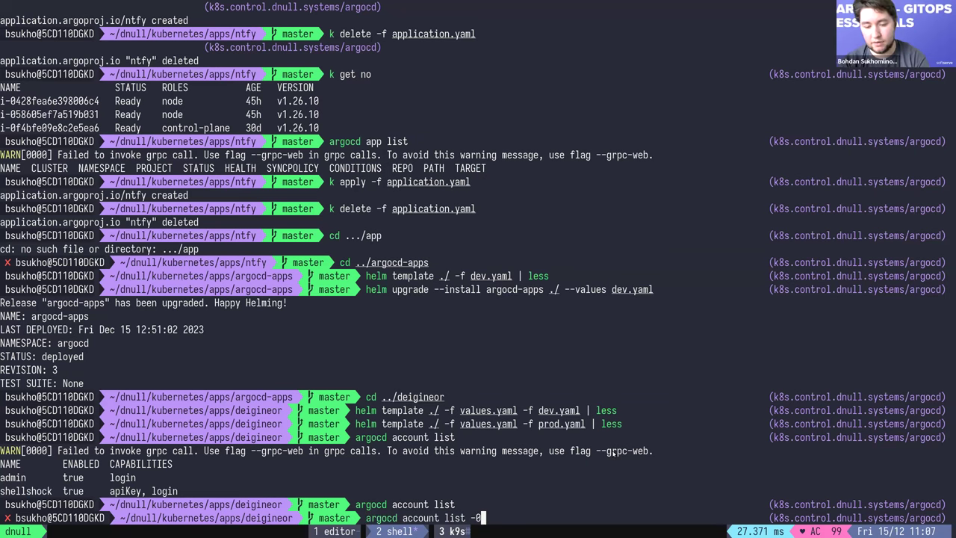
{"action": "type", "text": "re"}
{"action": "key", "text": "Return"}
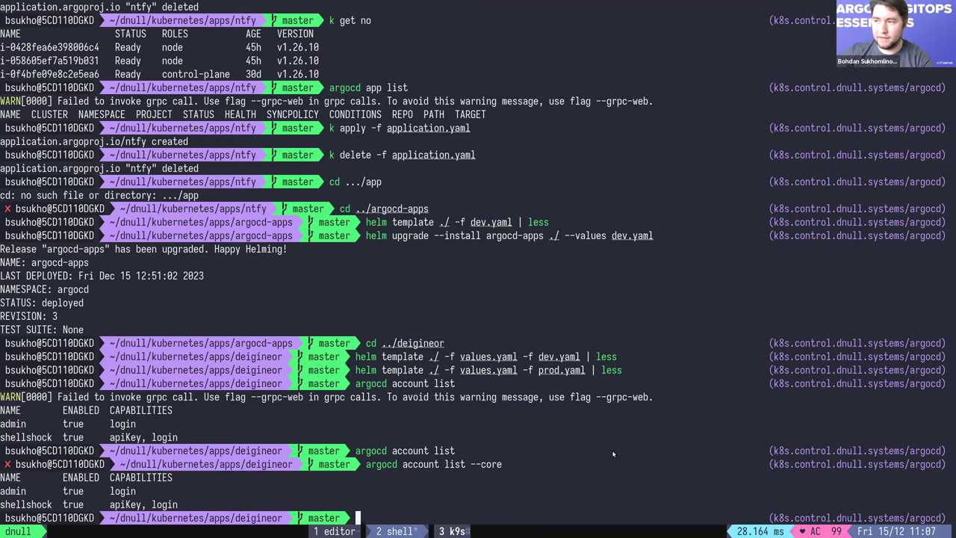
{"action": "left_click_drag", "start_coordinate": [187, 505], "coordinate": [4, 485]}
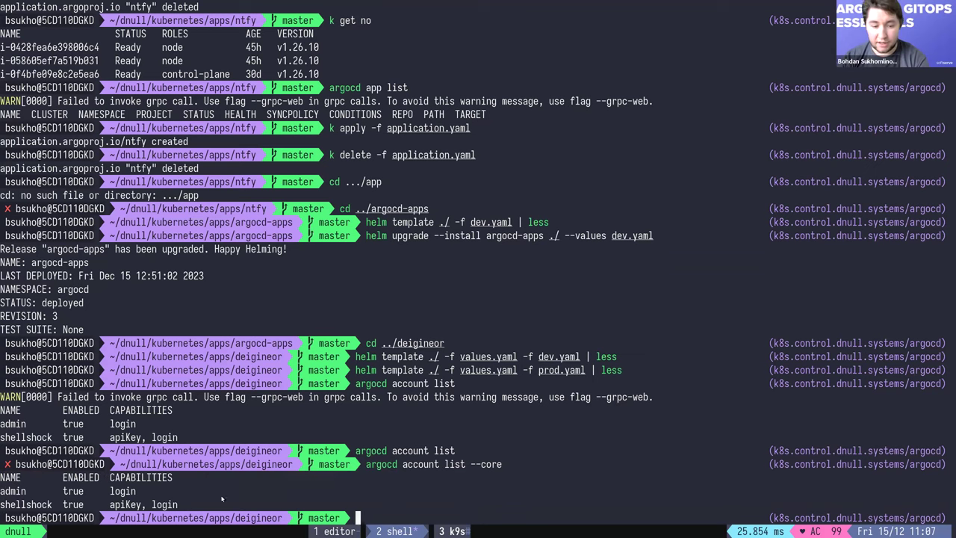
{"action": "key", "text": "alt+Tab"}
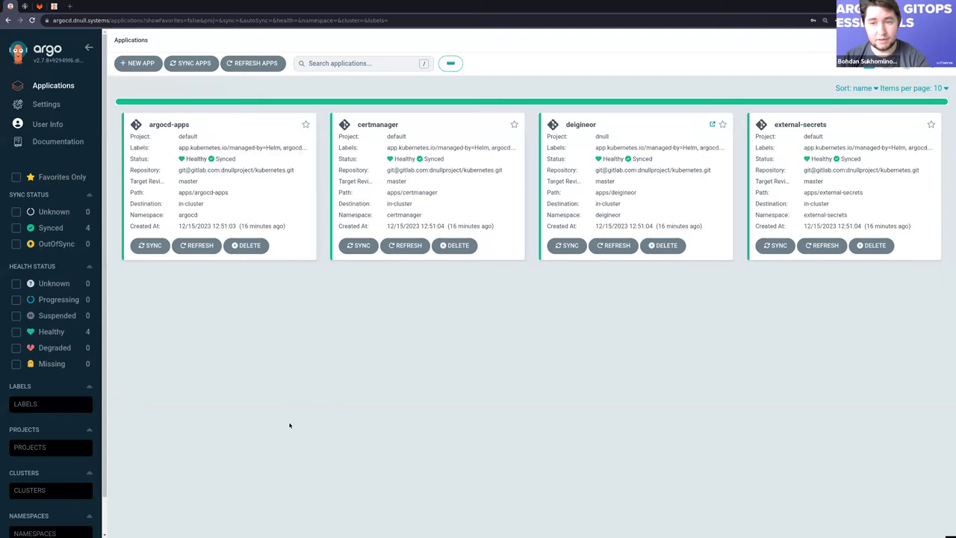
Compare the terminal with the four Healthy, Synced apps, visiting the manual changes slide in between.
{"action": "key", "text": "alt+Tab"}
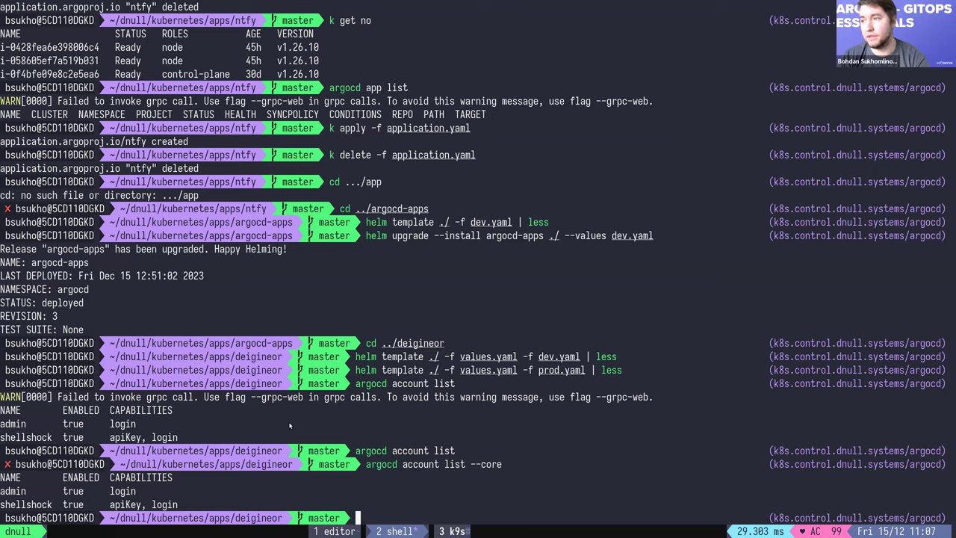
{"action": "key", "text": "alt+Tab"}
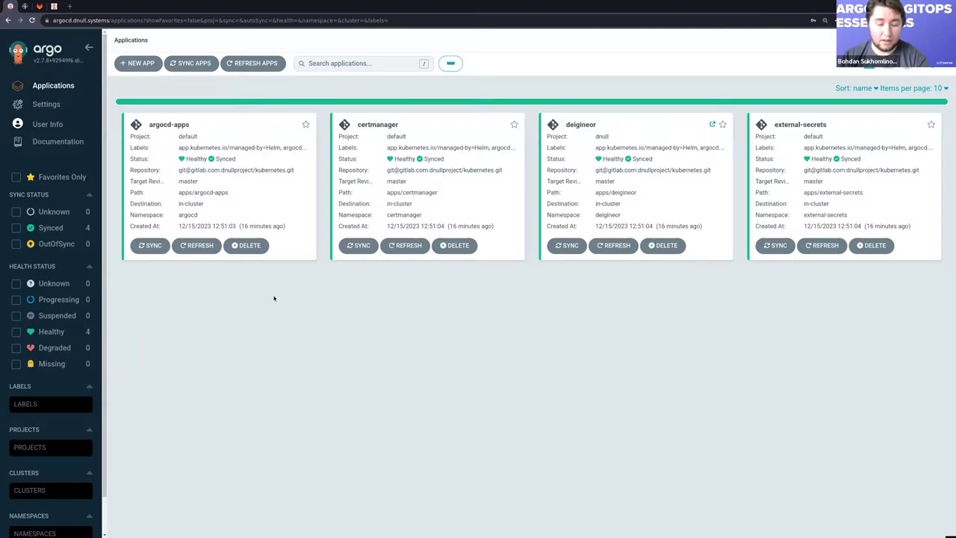
{"action": "key", "text": "alt+Tab"}
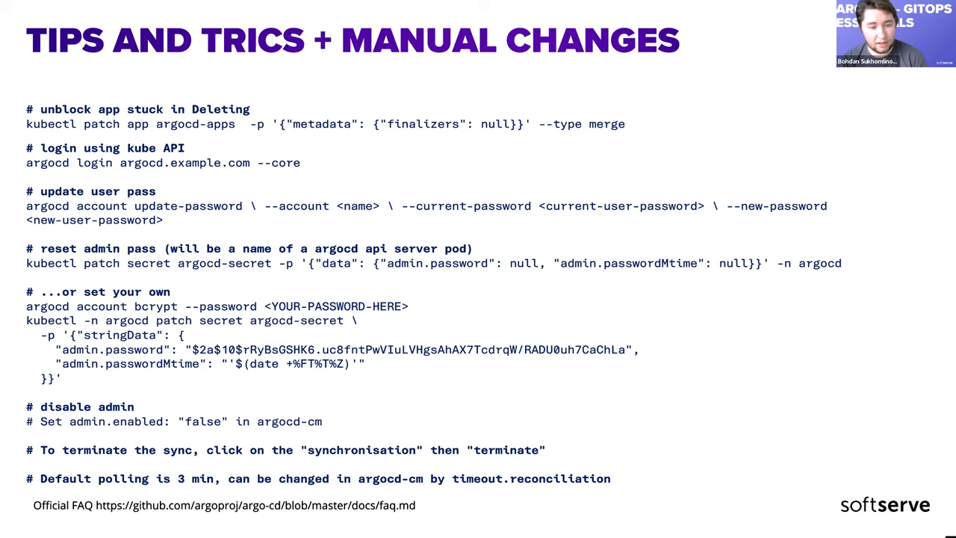
{"action": "key", "text": "alt+Tab"}
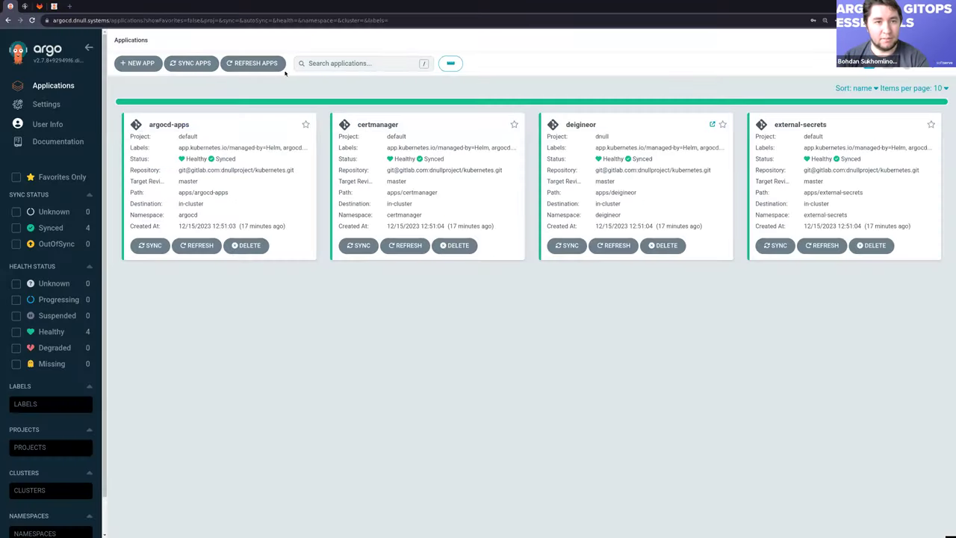
Reload the applications list, start a deigineor sync, then terminate that sync operation.
{"action": "key", "text": "F5"}
{"action": "left_click", "coordinate": [240, 63]}
{"action": "left_click", "coordinate": [722, 40]}
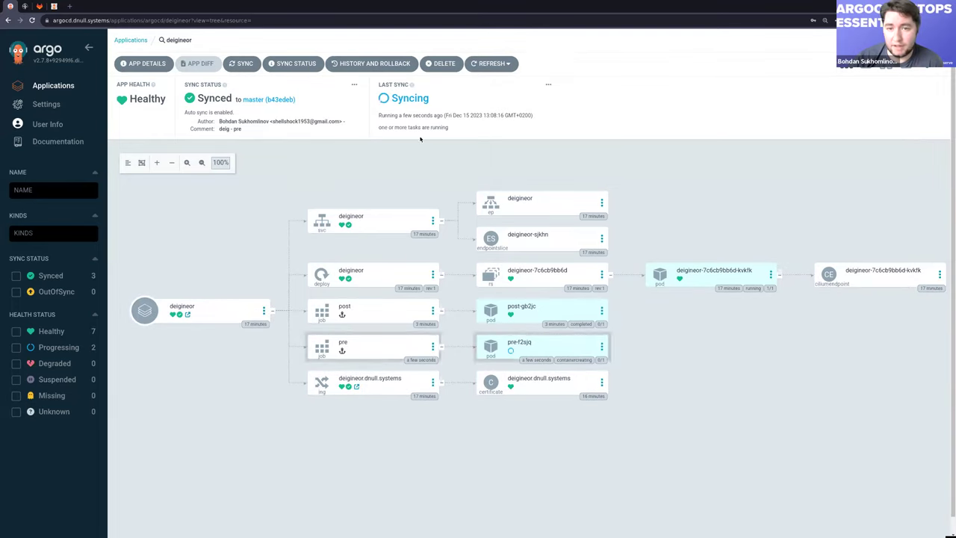
{"action": "left_click", "coordinate": [415, 102]}
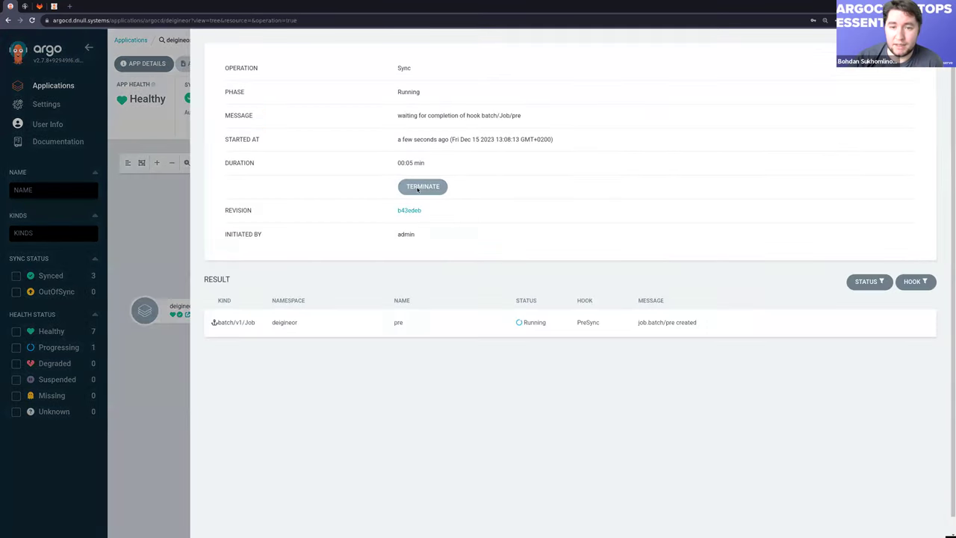
{"action": "left_click", "coordinate": [422, 186]}
{"action": "left_click", "coordinate": [268, 303]}
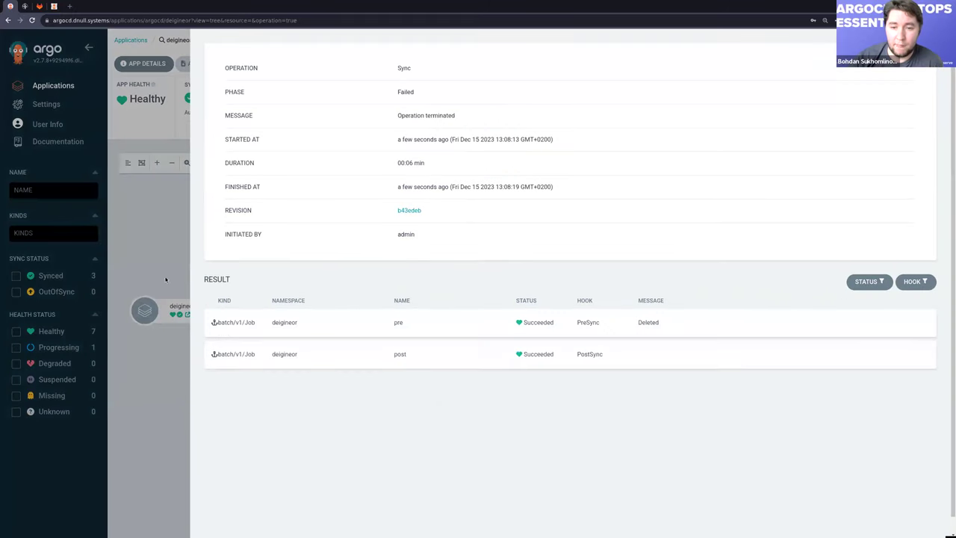
{"action": "left_click", "coordinate": [179, 308]}
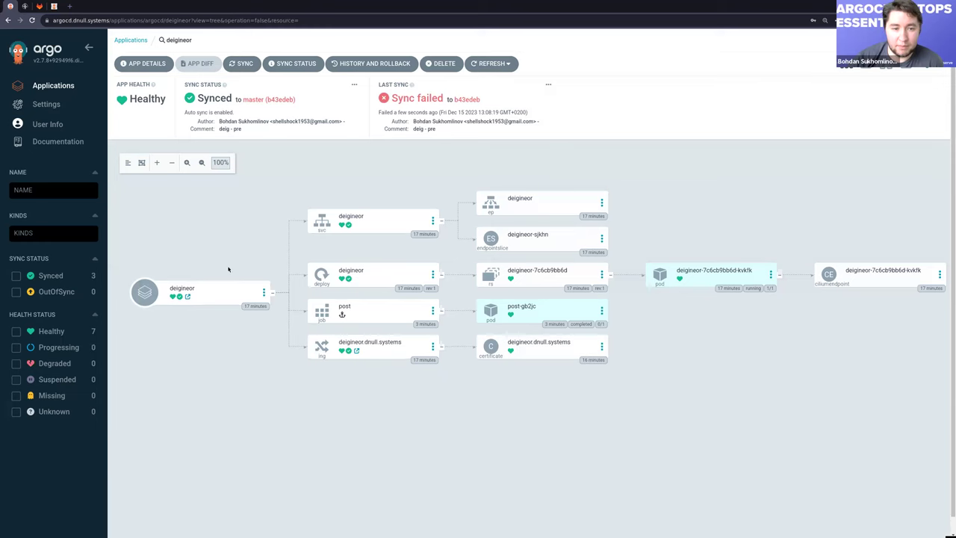
Review deigineor's application details, then start a fresh synchronization.
{"action": "left_click", "coordinate": [229, 302]}
{"action": "scroll", "coordinate": [451, 429], "scroll_direction": "down", "scroll_amount": 5}
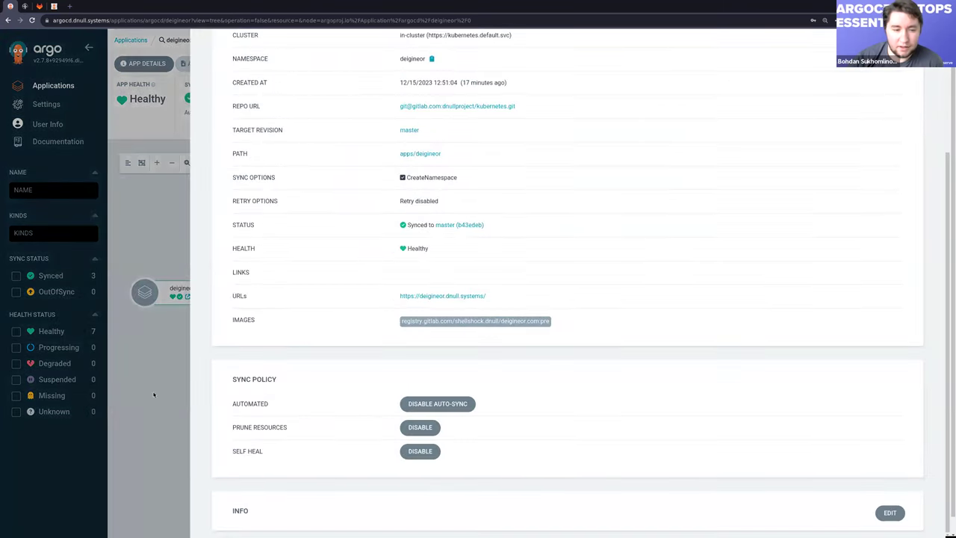
{"action": "left_click", "coordinate": [154, 395]}
{"action": "left_click", "coordinate": [241, 62]}
{"action": "left_click", "coordinate": [713, 40]}
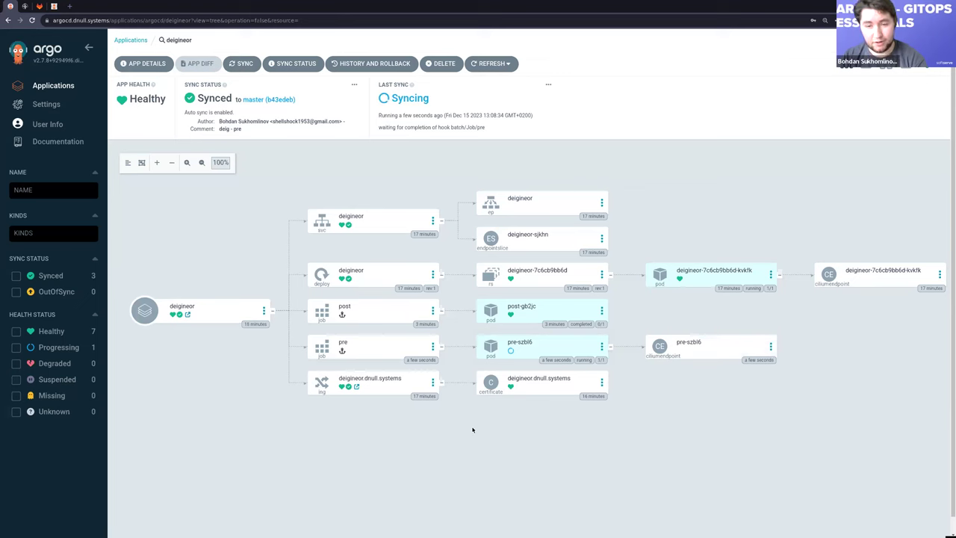
Check the tips slide, the applications list and the pre hook job in the editor.
{"action": "key", "text": "alt+Tab"}
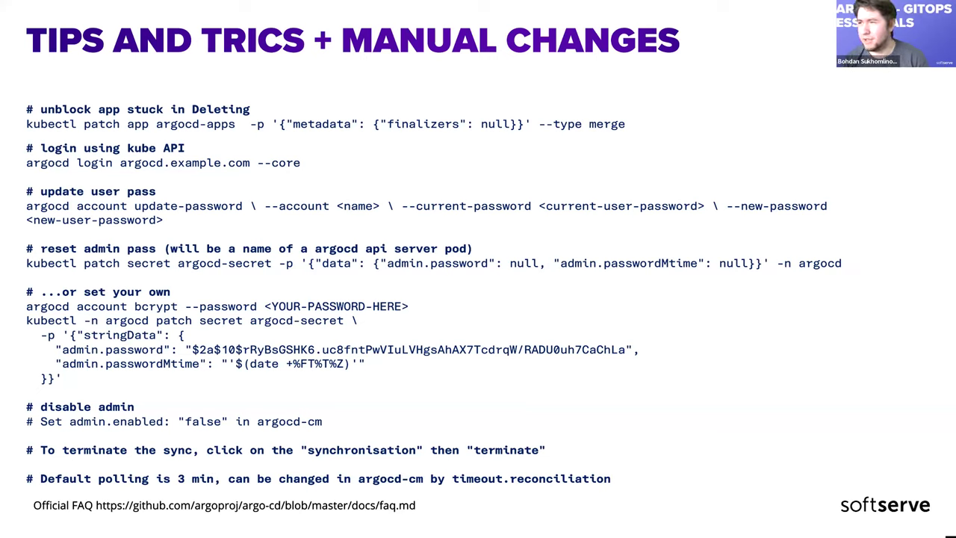
{"action": "key", "text": "ctrl+Right"}
{"action": "key", "text": "ctrl+Right"}
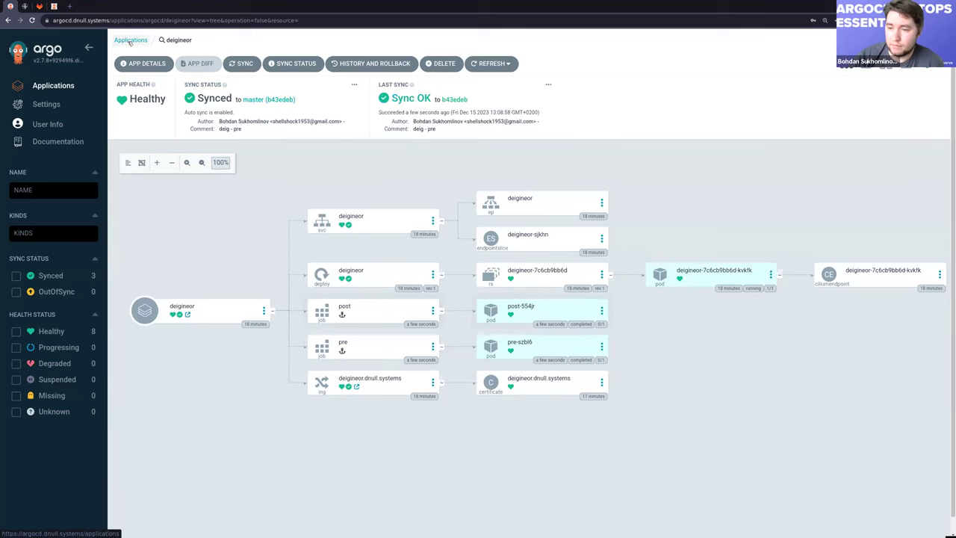
{"action": "left_click", "coordinate": [131, 41]}
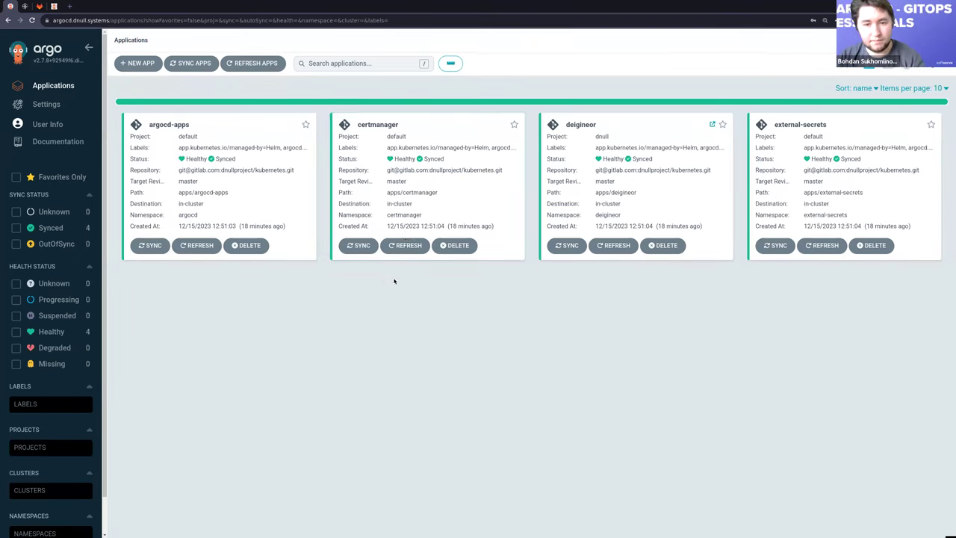
{"action": "key", "text": "alt+Tab"}
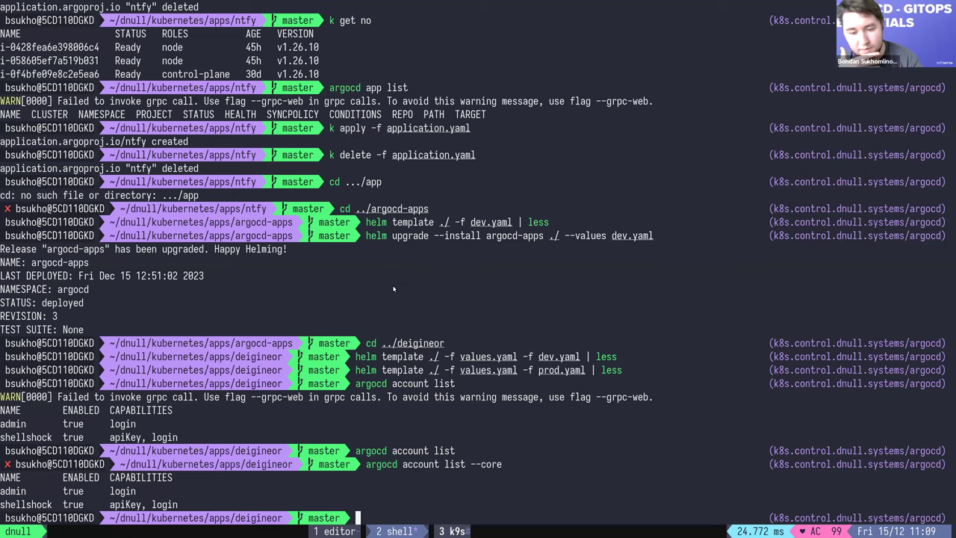
{"action": "key", "text": "ctrl+b"}
{"action": "key", "text": "1"}
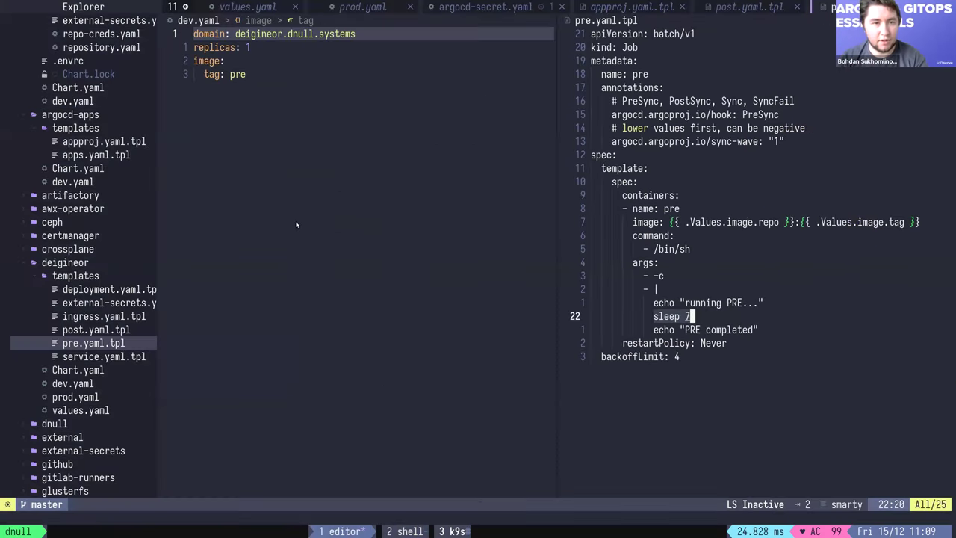
Open deigineor and view ReplicaSet deigineor-7c6cb9b6d details showing 1/1/1 Healthy.
{"action": "key", "text": "alt+Tab"}
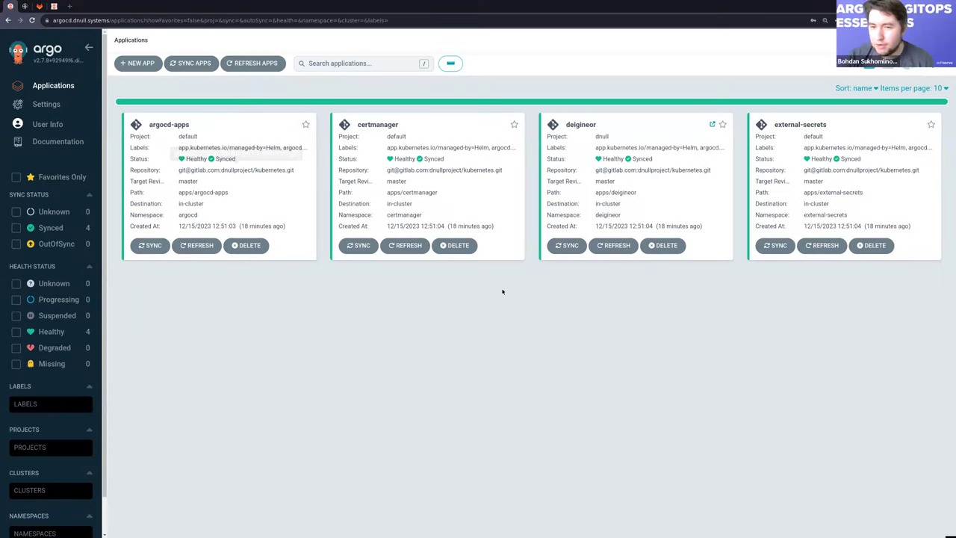
{"action": "left_click", "coordinate": [648, 188]}
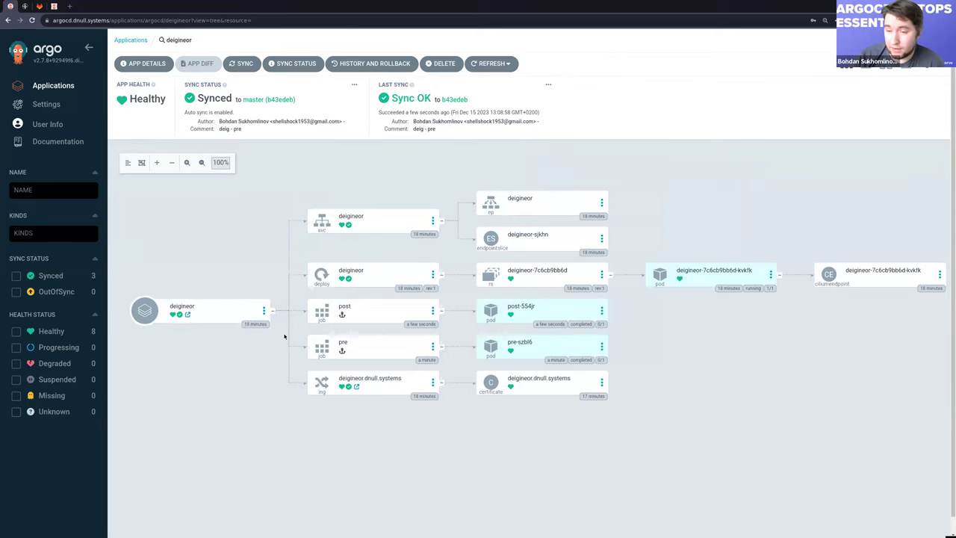
{"action": "left_click", "coordinate": [602, 275]}
Edit the deigineor Deployment's live manifest to replicas: 2 and save it.
{"action": "left_click", "coordinate": [544, 284]}
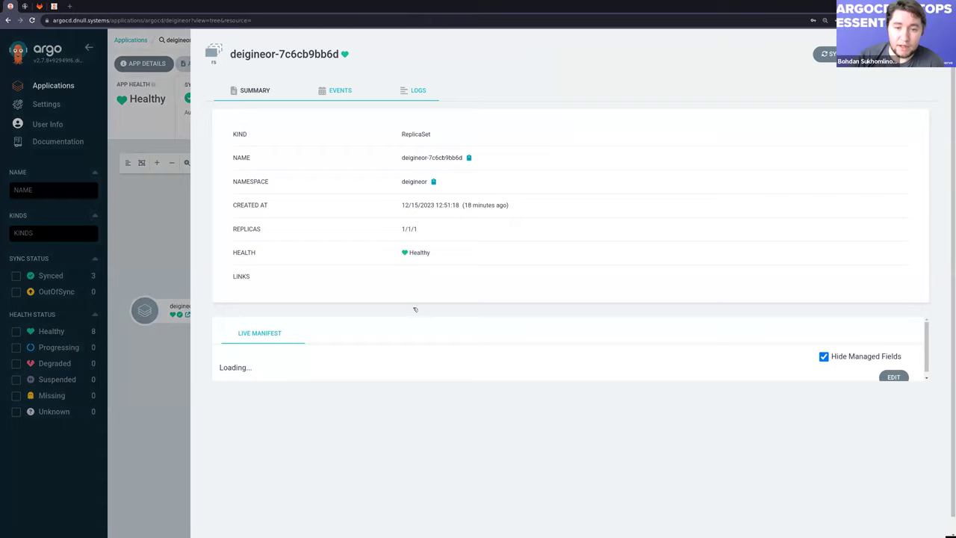
{"action": "key", "text": "Escape"}
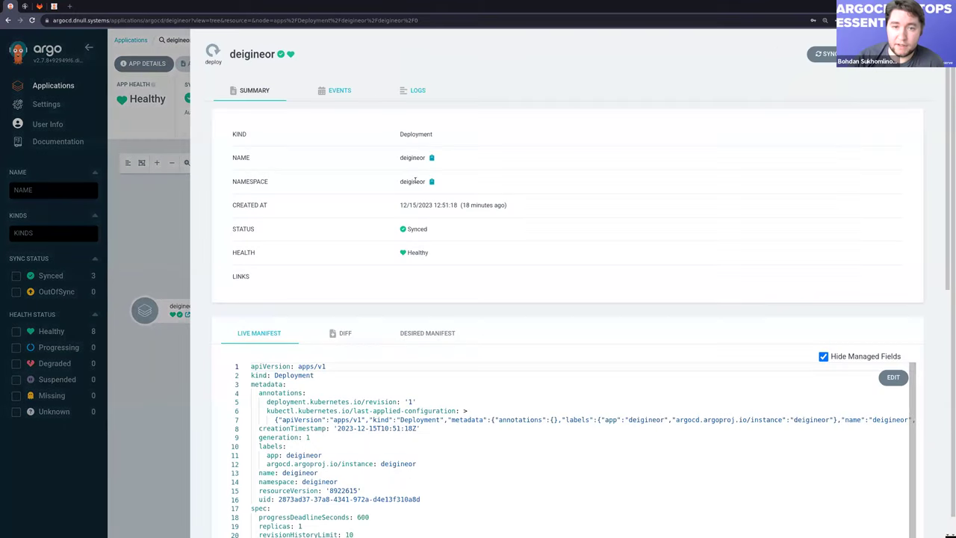
{"action": "left_click", "coordinate": [893, 377]}
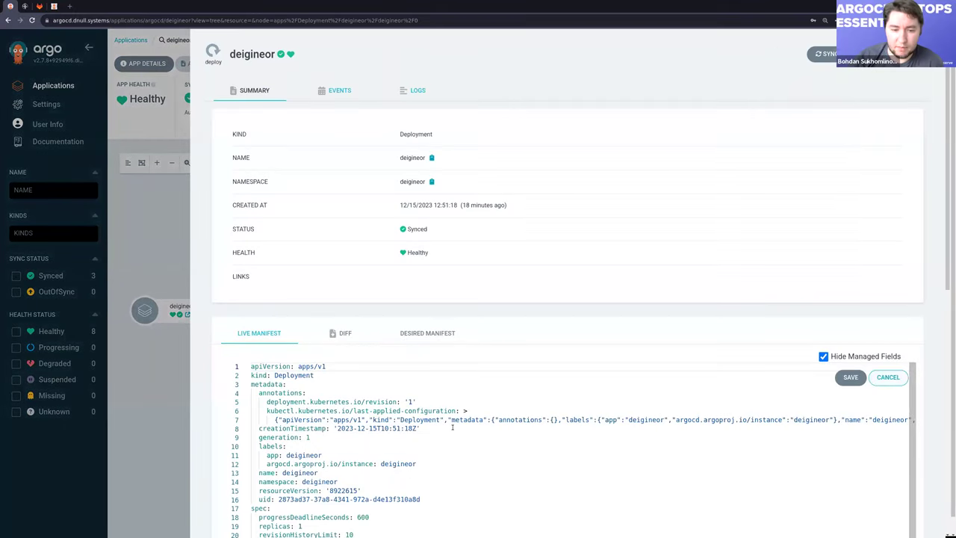
{"action": "scroll", "coordinate": [440, 426], "scroll_direction": "down", "scroll_amount": 2}
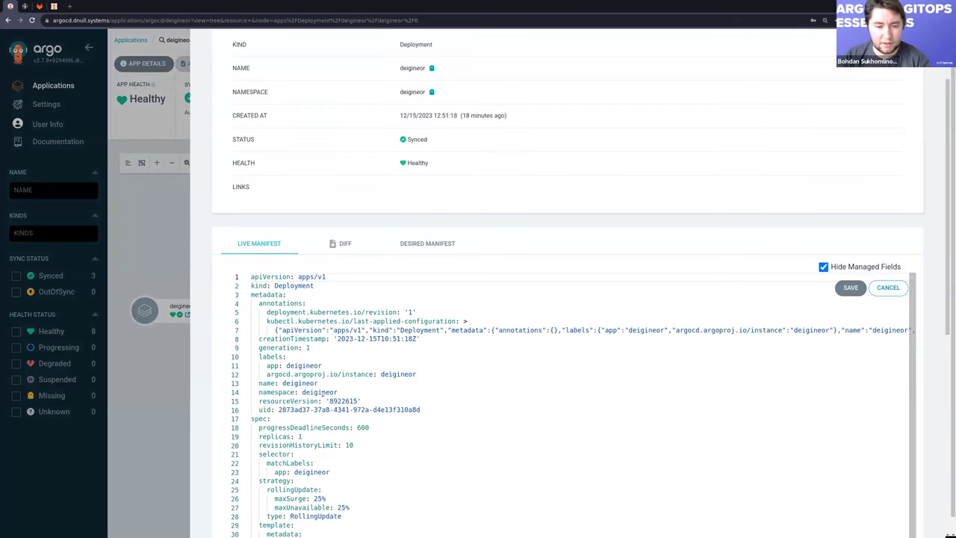
{"action": "scroll", "coordinate": [344, 398], "scroll_direction": "down", "scroll_amount": 1}
{"action": "left_click", "coordinate": [320, 392]}
{"action": "key", "text": "BackSpace"}
{"action": "type", "text": "2"}
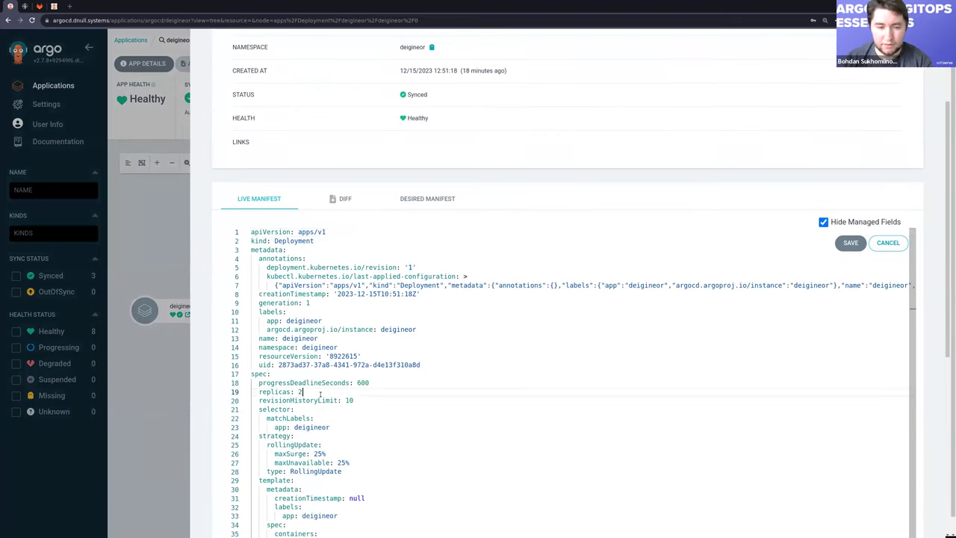
{"action": "left_click", "coordinate": [850, 243]}
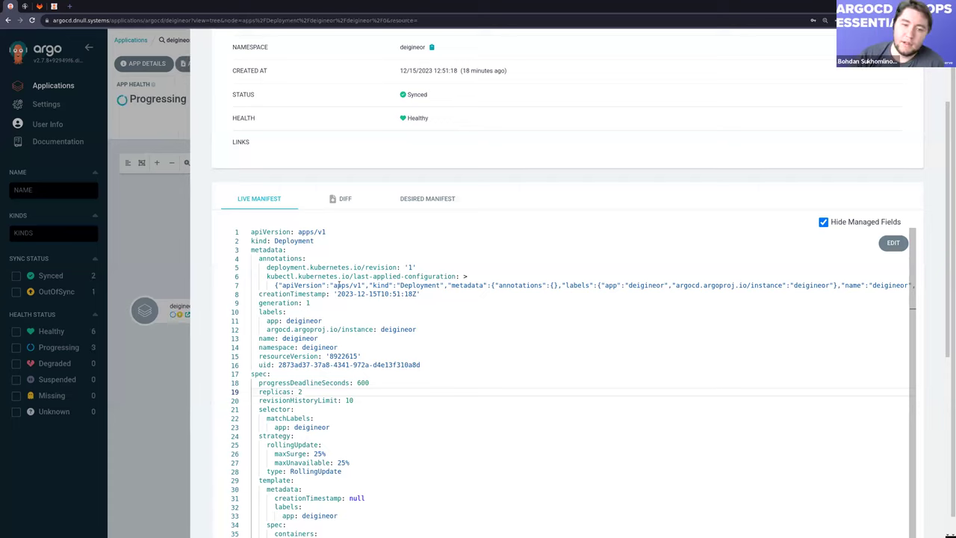
{"action": "left_click", "coordinate": [149, 232]}
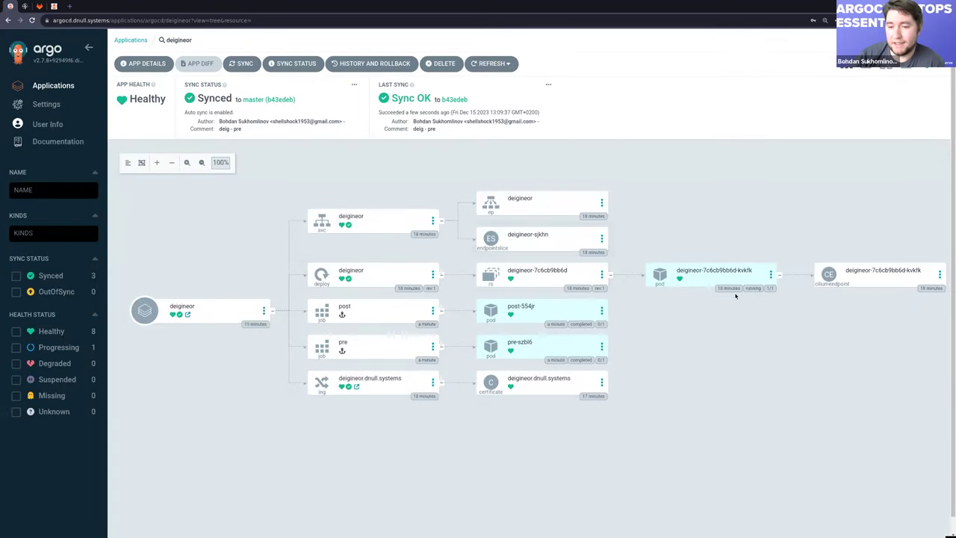
Disable auto-sync in deigineor's application details so the sync policy reads None.
{"action": "left_click", "coordinate": [223, 310]}
{"action": "scroll", "coordinate": [482, 434], "scroll_direction": "down", "scroll_amount": 3}
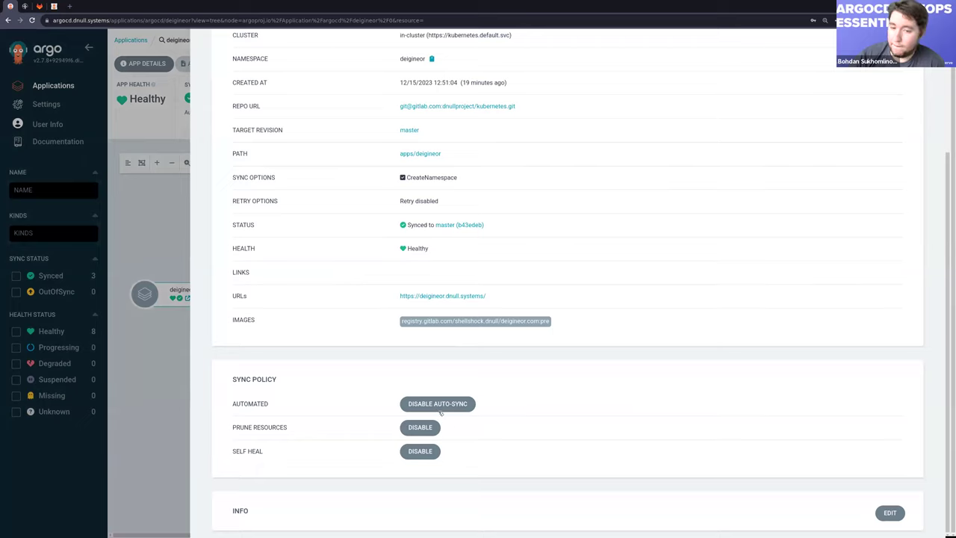
{"action": "left_click", "coordinate": [148, 379]}
{"action": "left_click", "coordinate": [224, 297]}
{"action": "scroll", "coordinate": [419, 401], "scroll_direction": "down", "scroll_amount": 3}
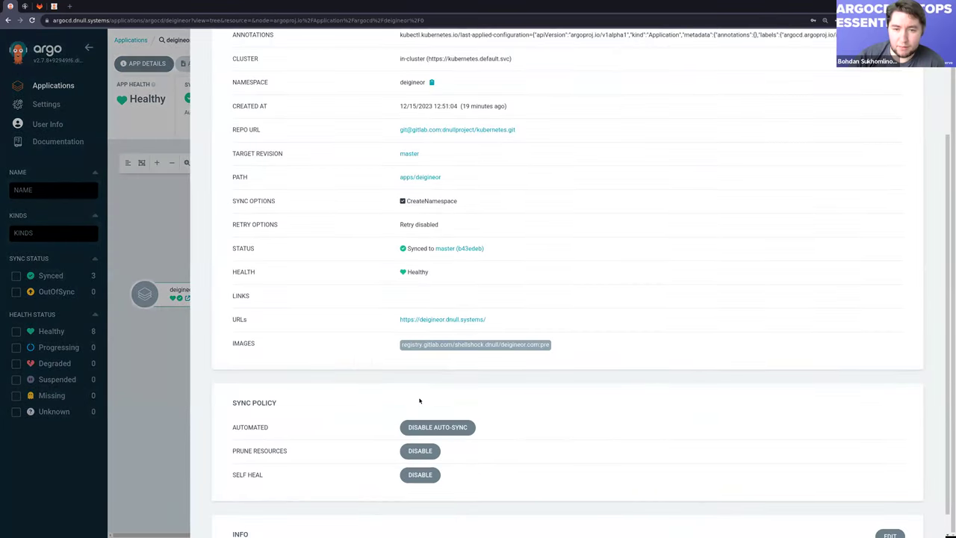
{"action": "left_click", "coordinate": [446, 428]}
{"action": "left_click", "coordinate": [267, 305]}
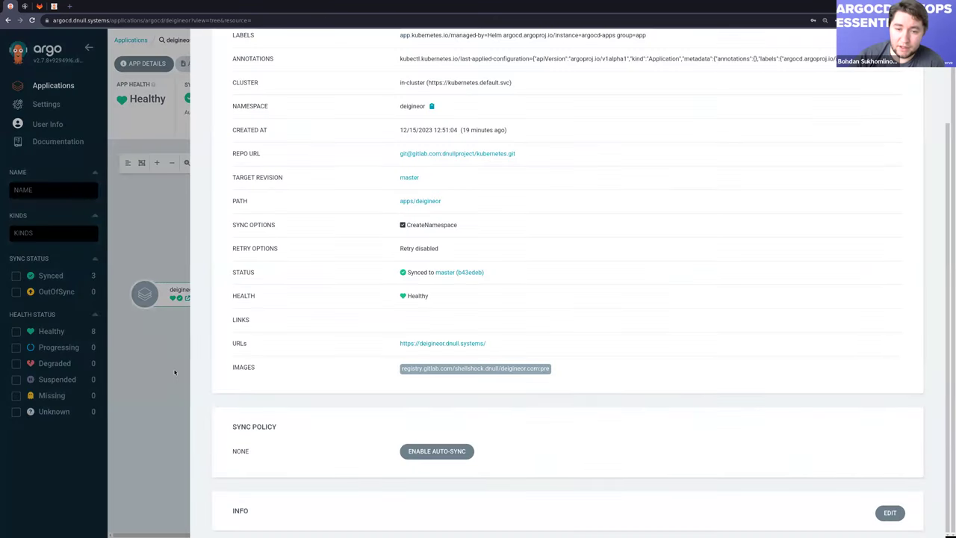
{"action": "left_click", "coordinate": [175, 372]}
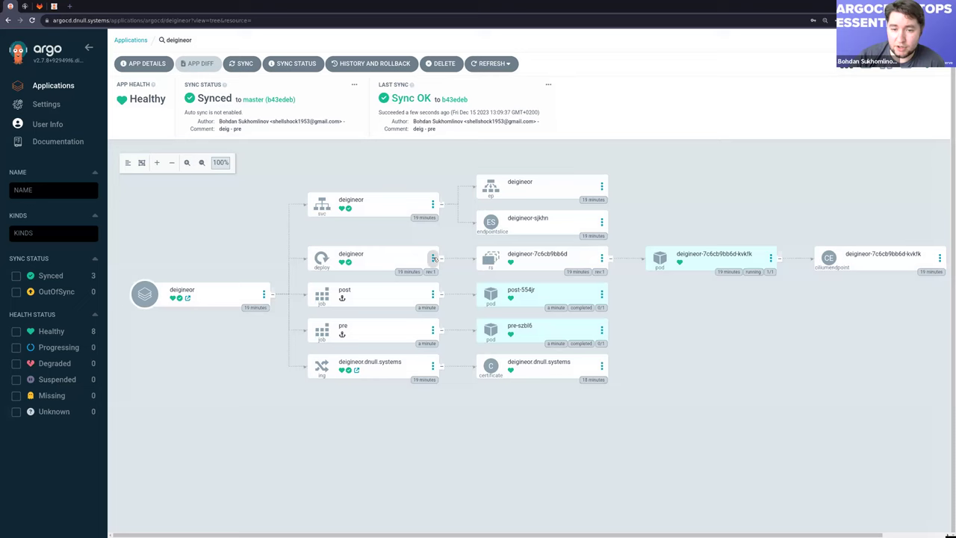
Try the Restart action on the deigineor Deployment, then cancel it.
{"action": "left_click", "coordinate": [432, 257]}
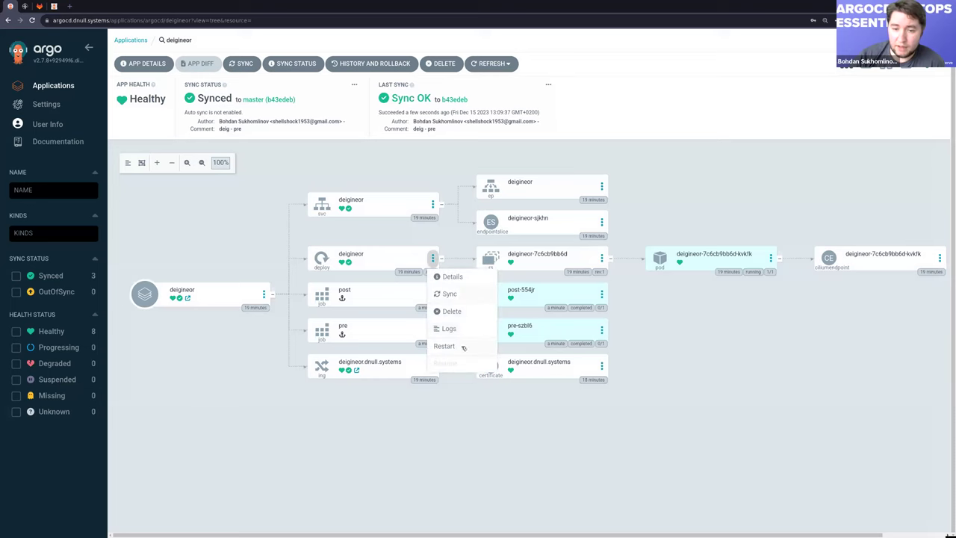
{"action": "left_click", "coordinate": [461, 347]}
{"action": "left_click", "coordinate": [303, 305]}
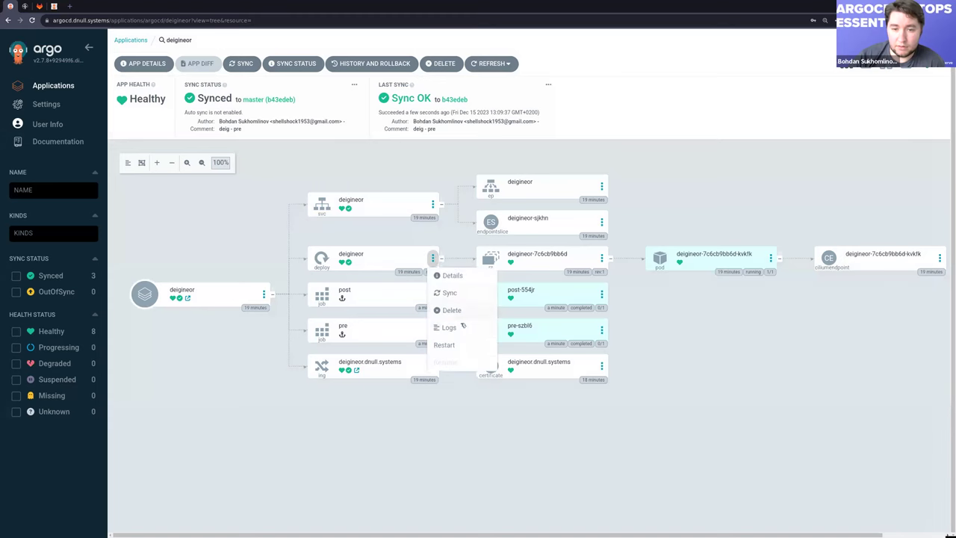
Change the deigineor Deployment's live manifest to replicas: 3 and save it.
{"action": "left_click", "coordinate": [452, 275]}
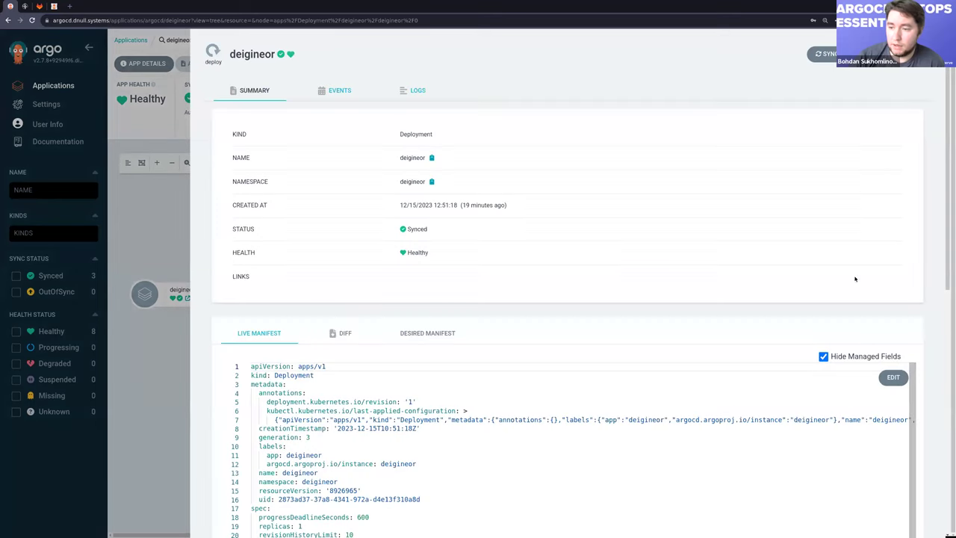
{"action": "left_click", "coordinate": [893, 377]}
{"action": "scroll", "coordinate": [320, 444], "scroll_direction": "down", "scroll_amount": 2}
{"action": "left_click", "coordinate": [320, 436]}
{"action": "key", "text": "BackSpace"}
{"action": "type", "text": "3"}
{"action": "left_click", "coordinate": [856, 292]}
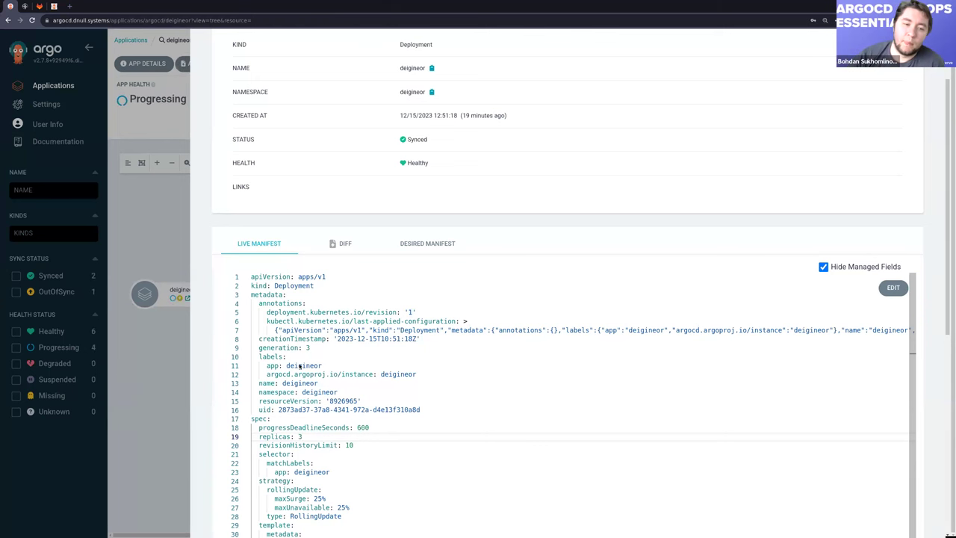
{"action": "key", "text": "Escape"}
Review deigineor's details and open its Summary, now OutOfSync but Healthy.
{"action": "left_click", "coordinate": [181, 291]}
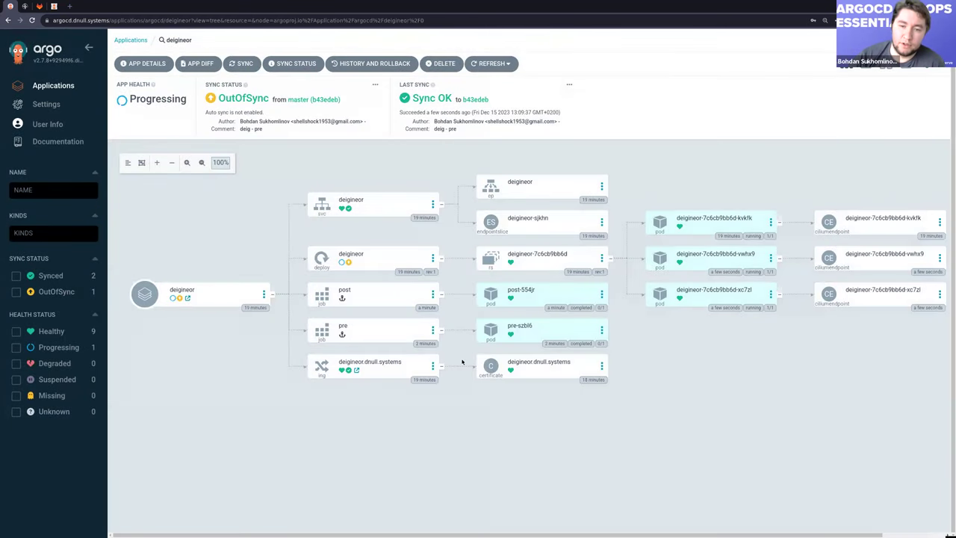
{"action": "scroll", "coordinate": [446, 357], "scroll_direction": "down", "scroll_amount": 3}
{"action": "left_click", "coordinate": [153, 366]}
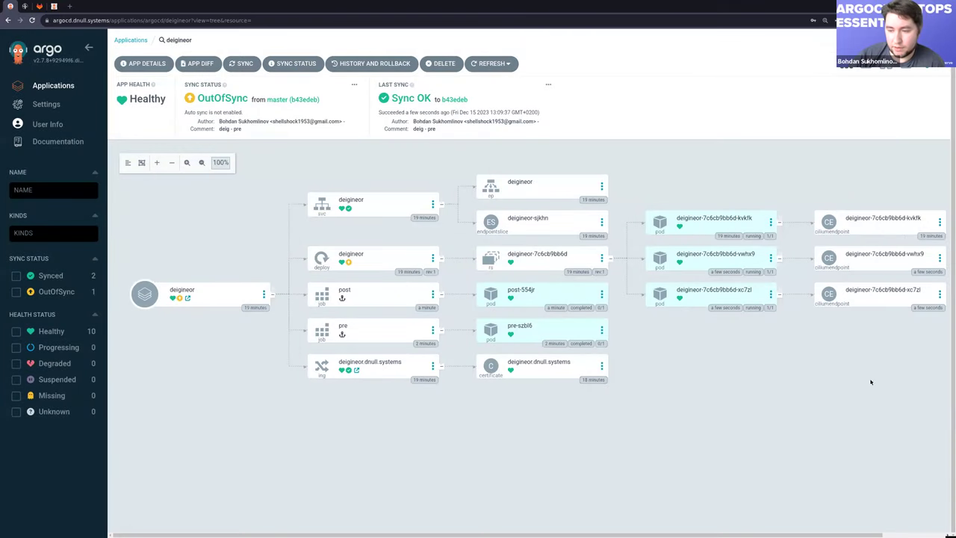
{"action": "scroll", "coordinate": [732, 525], "scroll_direction": "right", "scroll_amount": 1}
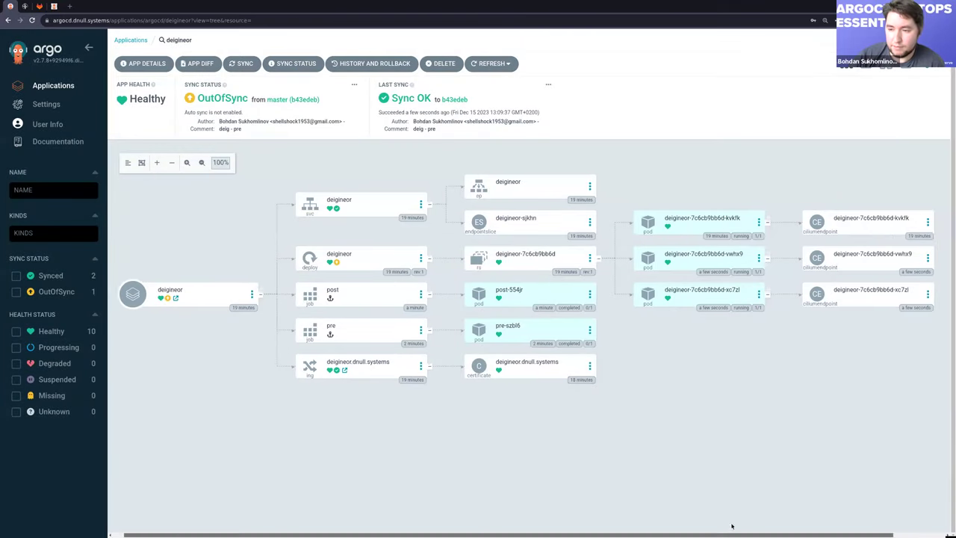
{"action": "left_click", "coordinate": [209, 288]}
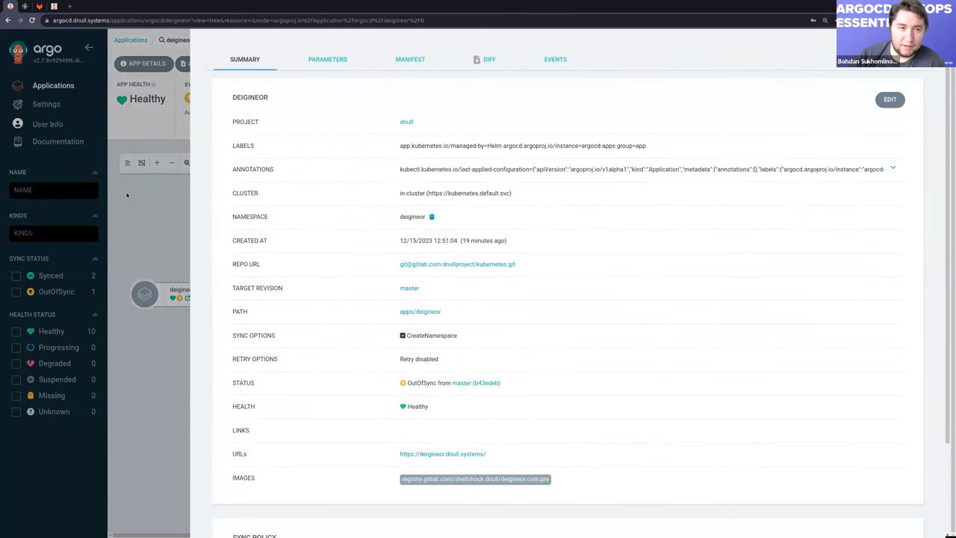
Put deigineor's settings into edit mode and select the master Target Revision value.
{"action": "scroll", "coordinate": [376, 431], "scroll_direction": "down", "scroll_amount": 2}
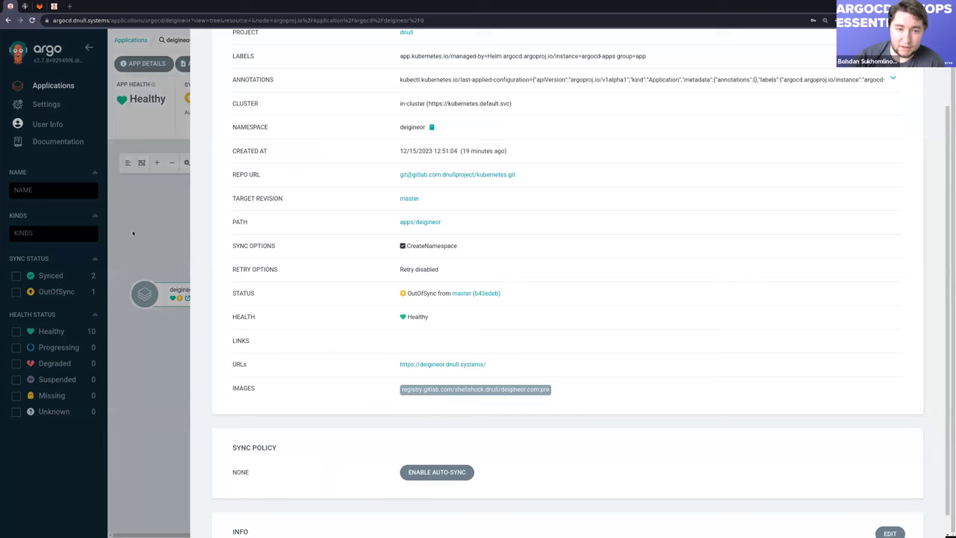
{"action": "scroll", "coordinate": [515, 261], "scroll_direction": "up", "scroll_amount": 2}
{"action": "left_click", "coordinate": [889, 99]}
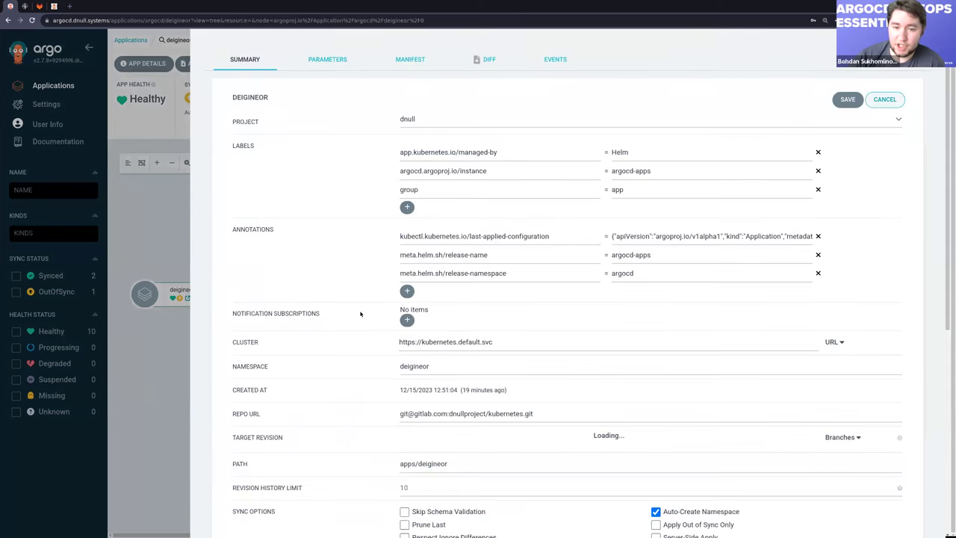
{"action": "scroll", "coordinate": [433, 351], "scroll_direction": "down", "scroll_amount": 1}
{"action": "left_click", "coordinate": [505, 394]}
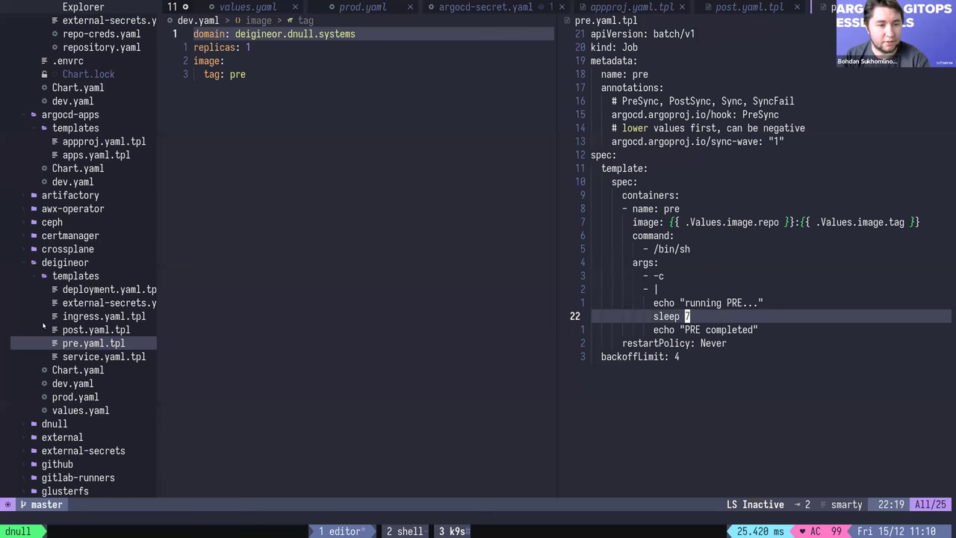
Open apps/deigineor/dev.yaml, extend the domain to deigineor.dnull.systemsssss, and save.
{"action": "left_click", "coordinate": [43, 329]}
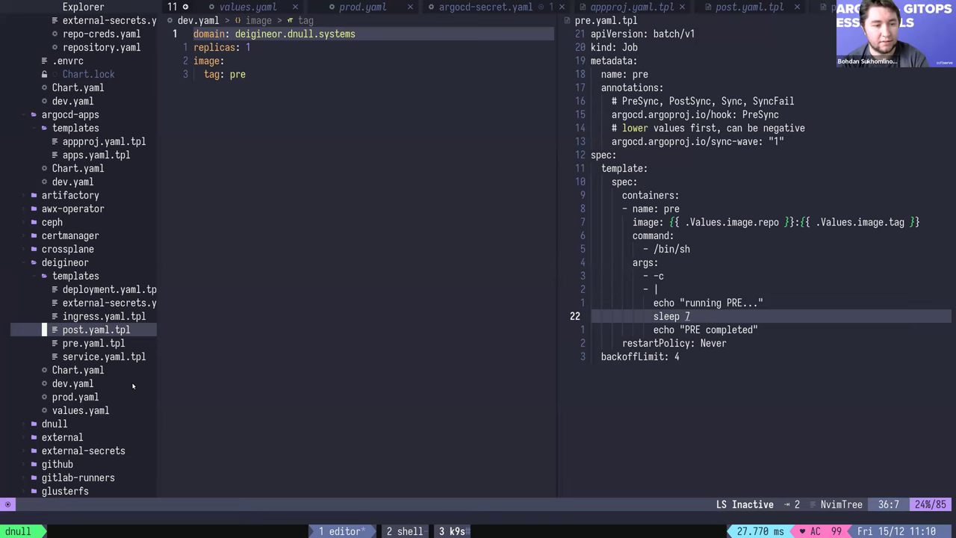
{"action": "key", "text": "j"}
{"action": "key", "text": "j"}
{"action": "key", "text": "j"}
{"action": "key", "text": "j"}
{"action": "key", "text": "j"}
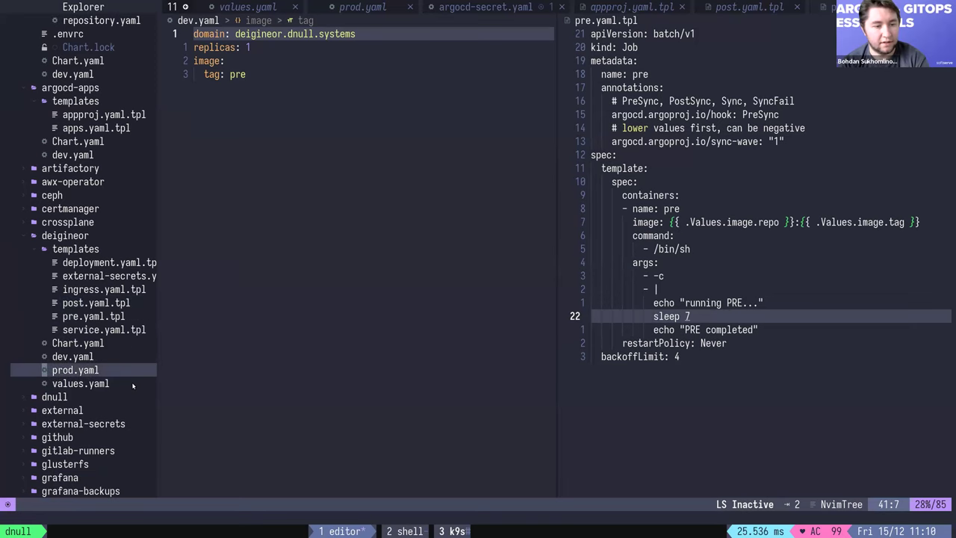
{"action": "key", "text": "j"}
{"action": "key", "text": "k"}
{"action": "key", "text": "k"}
{"action": "key", "text": "Return"}
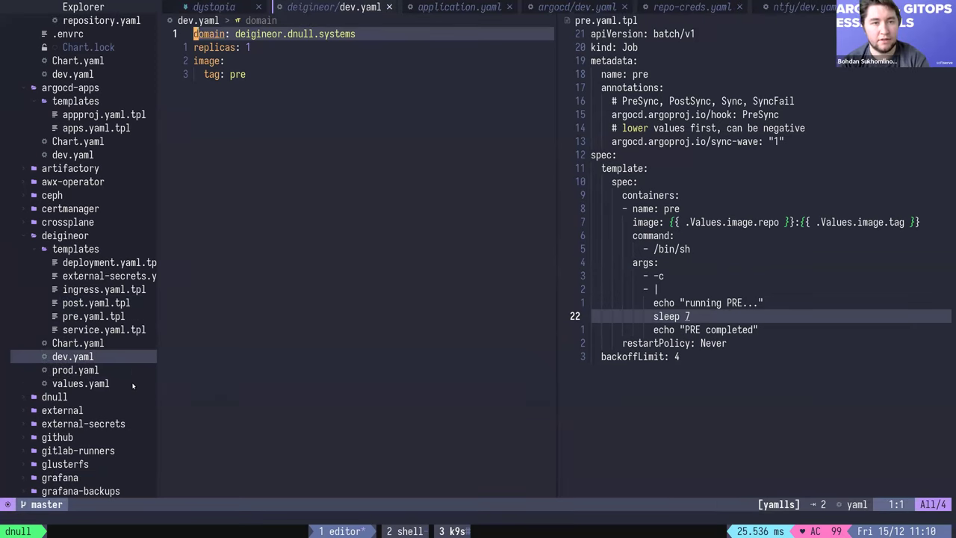
{"action": "type", "text": "jkAssss"}
{"action": "key", "text": "Escape"}
{"action": "type", "text": "j:w"}
{"action": "key", "text": "Return"}
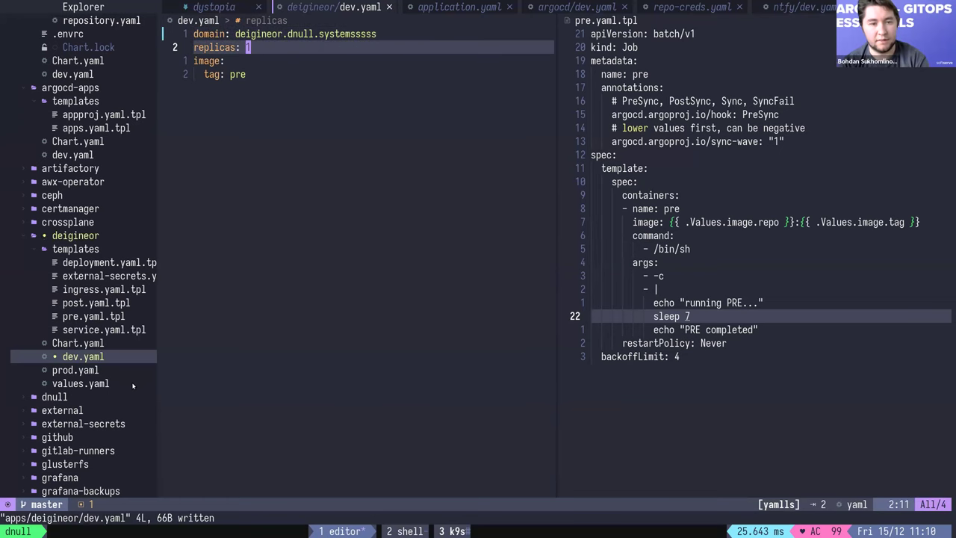
Bring up lazygit and focus the local branches list.
{"action": "key", "text": "space"}
{"action": "key", "text": "g"}
{"action": "key", "text": "g"}
{"action": "key", "text": "3"}
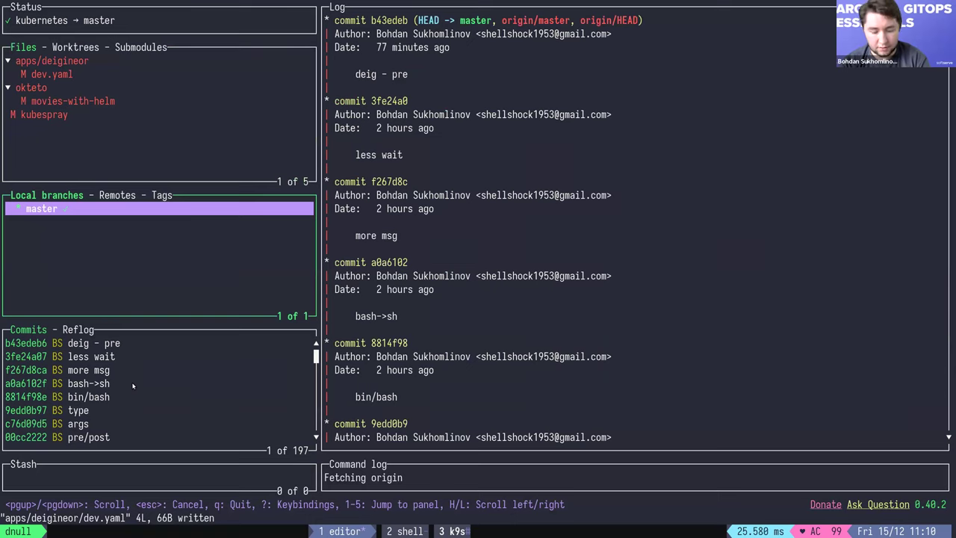
Create a new branch named testing from master, then re-save dev.yaml in the editor.
{"action": "type", "text": "ntesting"}
{"action": "key", "text": "Return"}
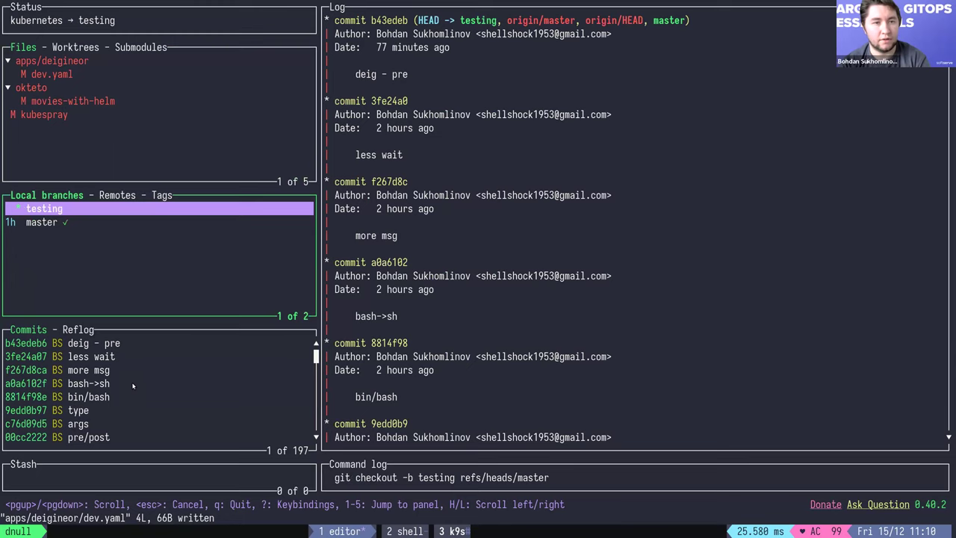
{"action": "key", "text": "q"}
{"action": "key", "text": "colon"}
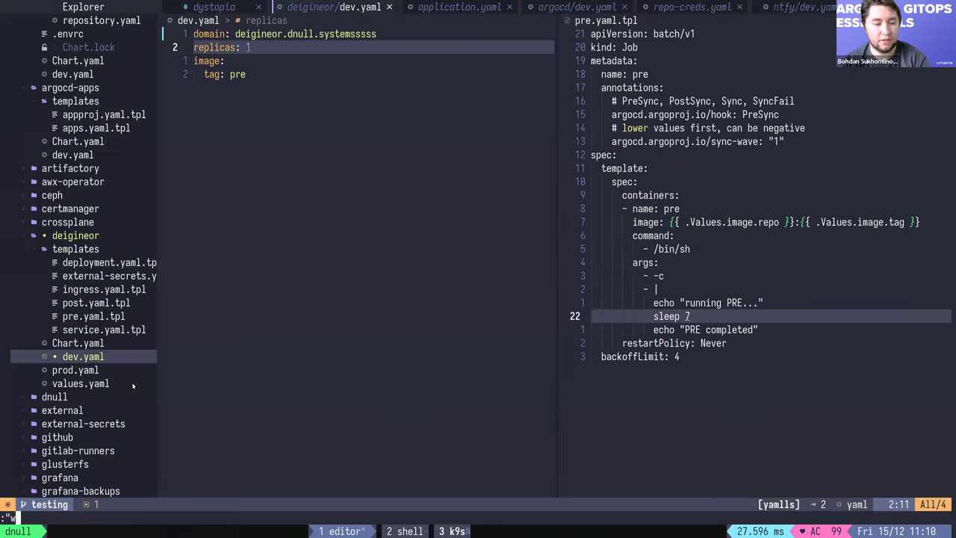
{"action": "key", "text": "Return"}
Stage apps/deigineor, commit it as 'testing domain', and push to origin testing.
{"action": "key", "text": "space"}
{"action": "key", "text": "g"}
{"action": "key", "text": "g"}
{"action": "key", "text": "space"}
{"action": "type", "text": "c"}
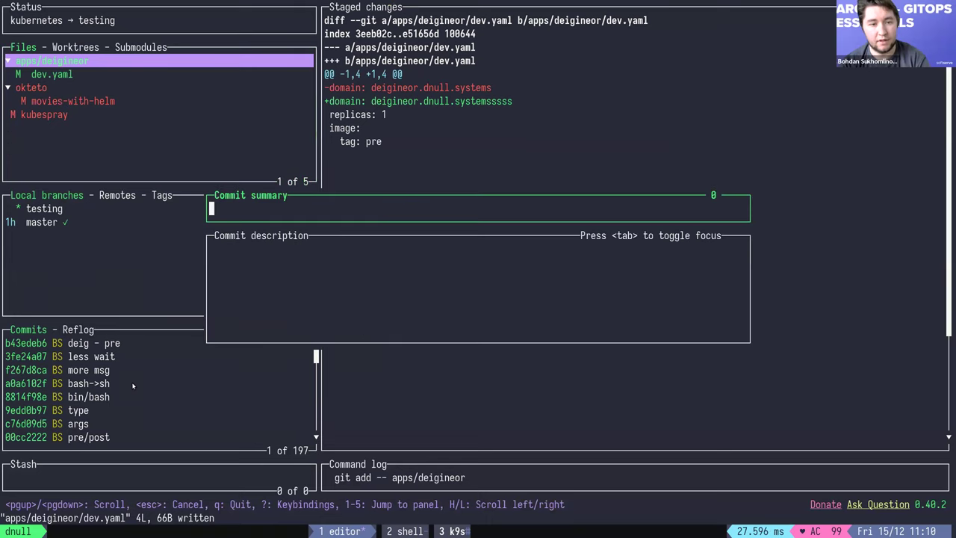
{"action": "type", "text": "testing domain"}
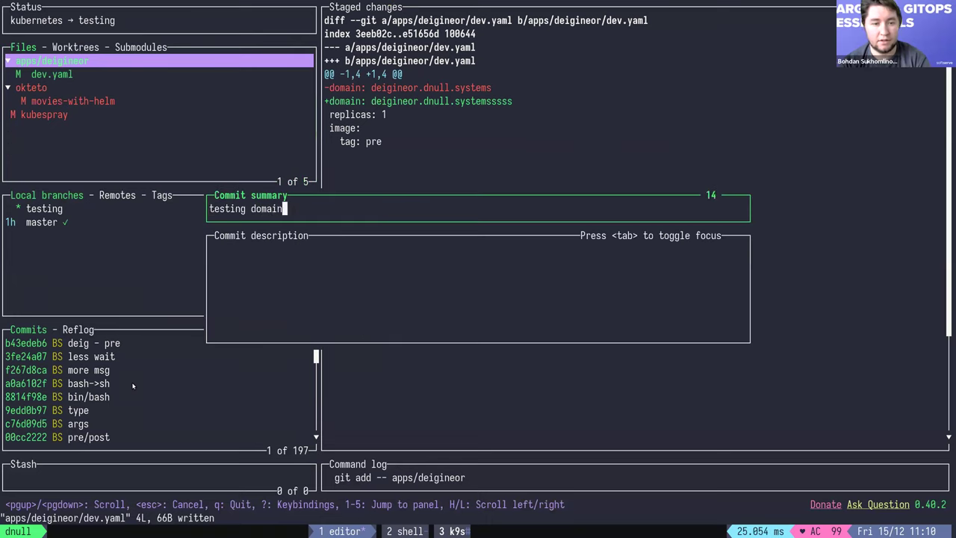
{"action": "key", "text": "Return"}
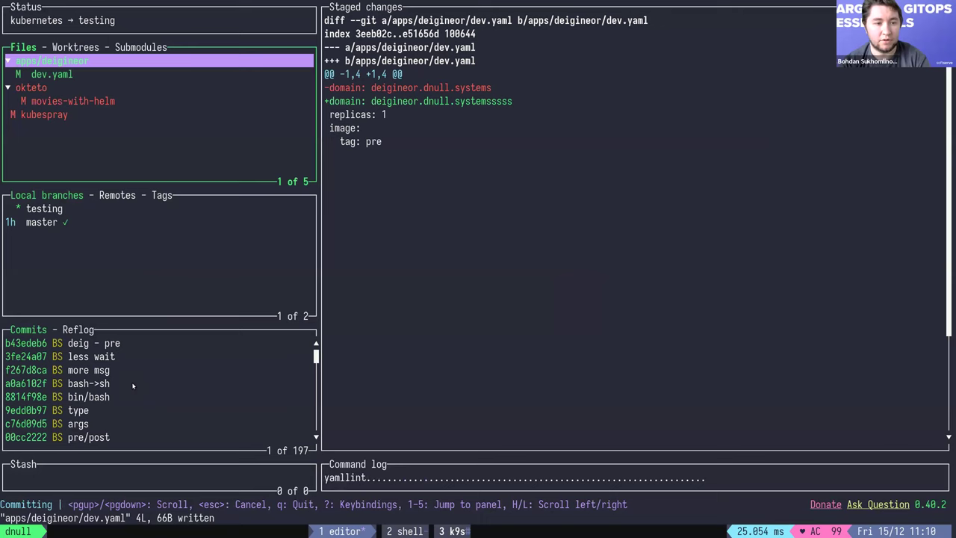
{"action": "key", "text": "P"}
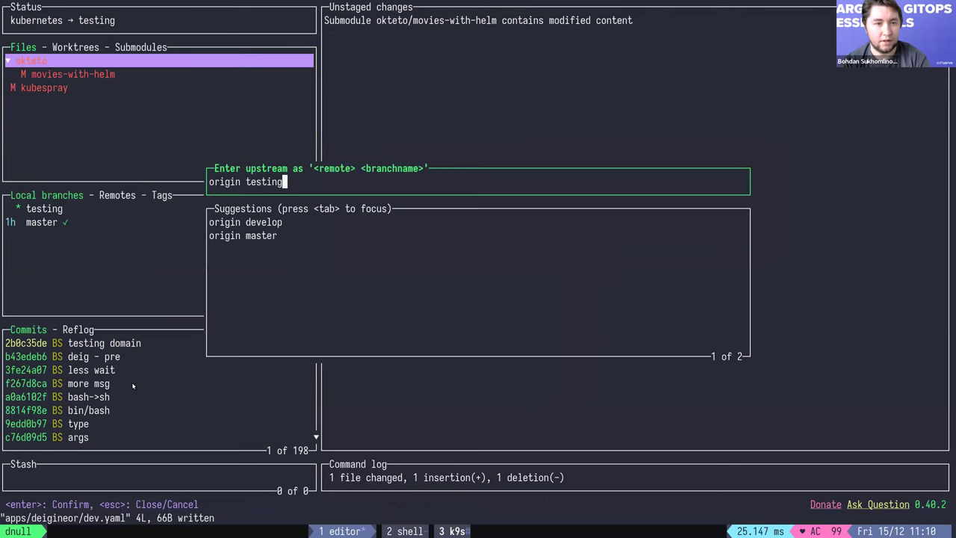
{"action": "key", "text": "Return"}
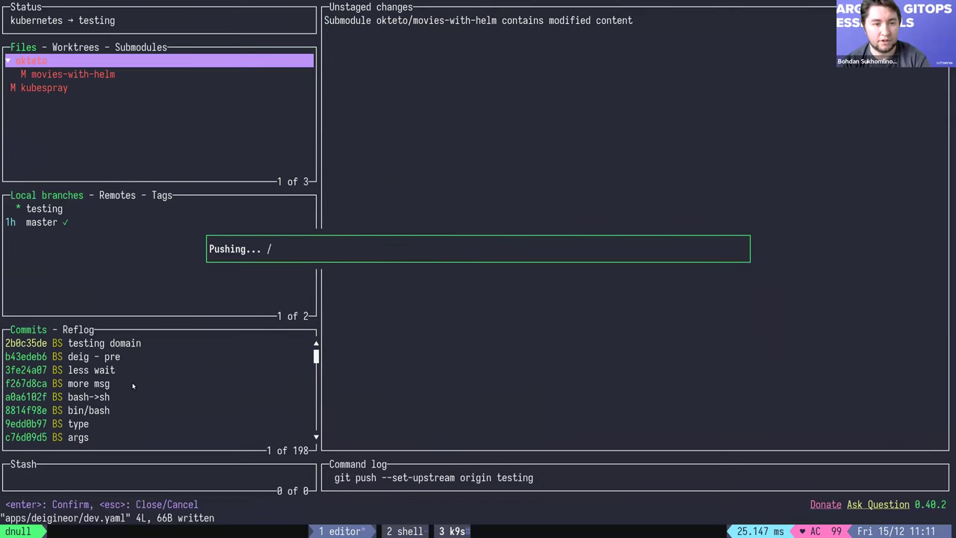
Set deigineor's Target Revision to testing, save it, and close the details panel.
{"action": "key", "text": "q"}
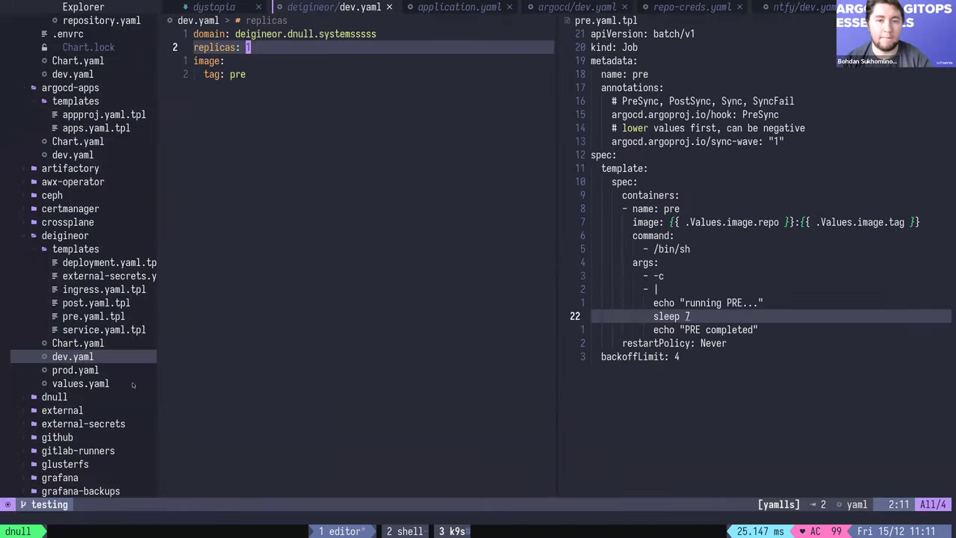
{"action": "key", "text": "alt+Tab"}
{"action": "type", "text": "yter"}
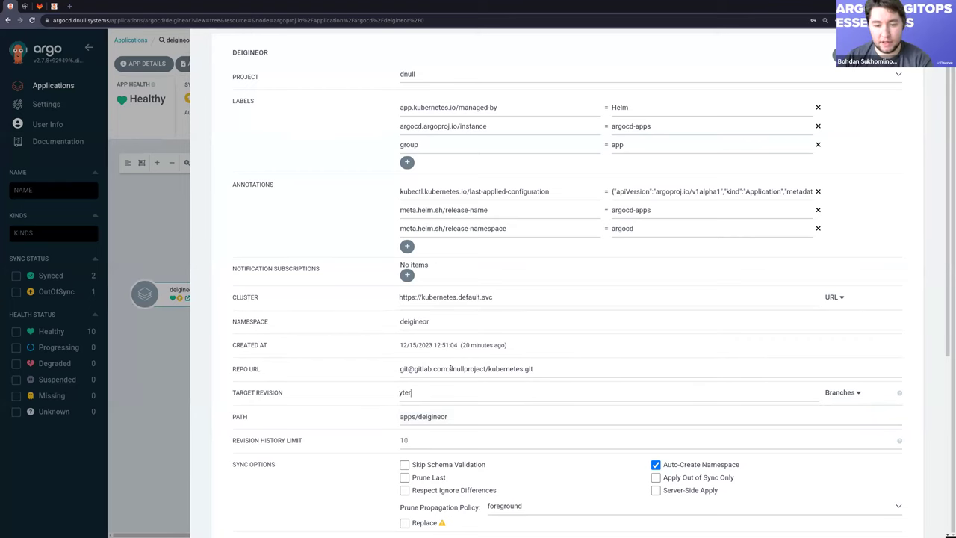
{"action": "key", "text": "BackSpace"}
{"action": "key", "text": "BackSpace"}
{"action": "type", "text": "testing"}
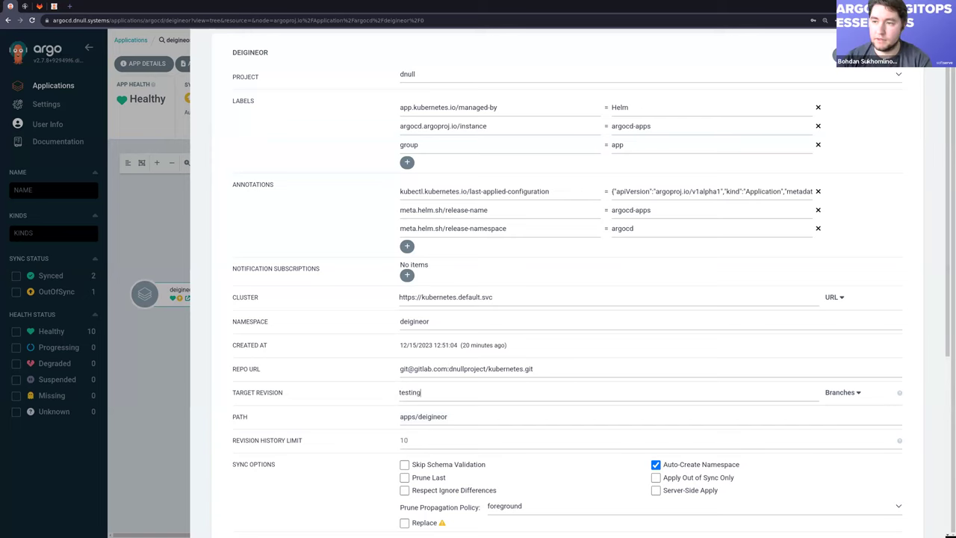
{"action": "key", "text": "Return"}
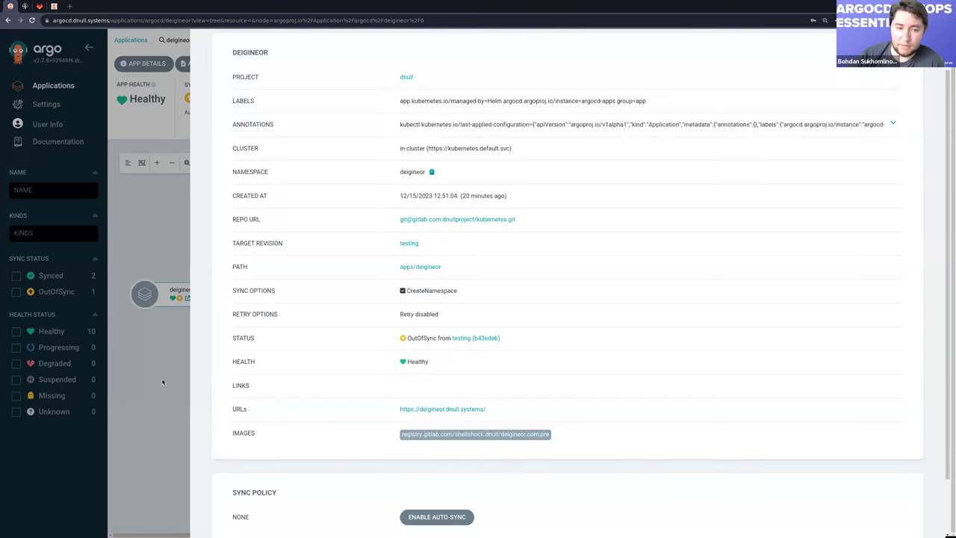
{"action": "left_click", "coordinate": [163, 382]}
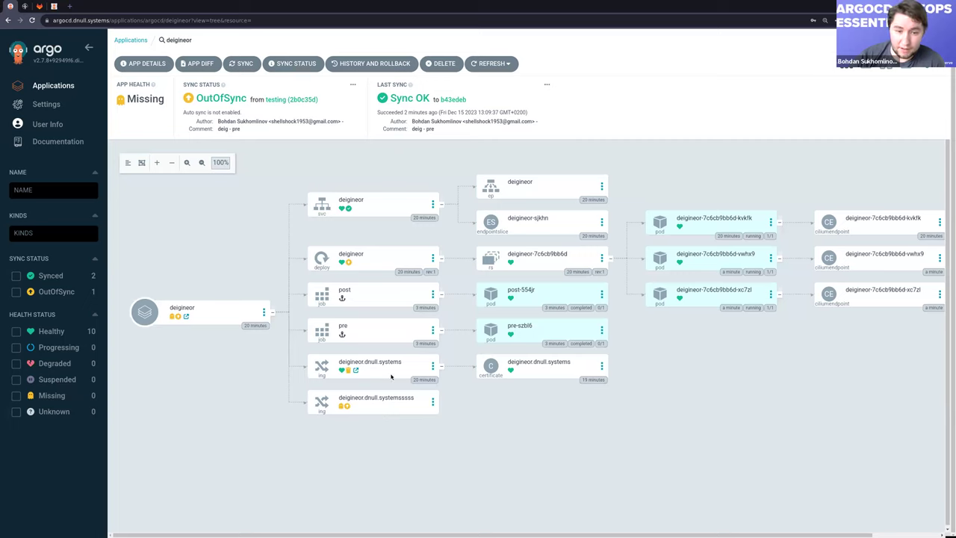
Check deigineor's details, then bring up its sync options to sync from testing.
{"action": "left_click", "coordinate": [196, 307]}
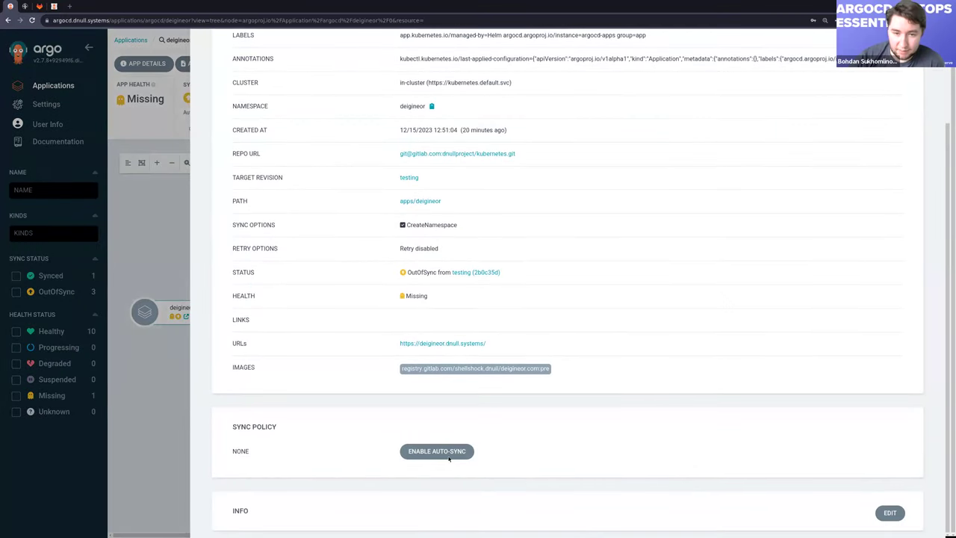
{"action": "left_click", "coordinate": [171, 379]}
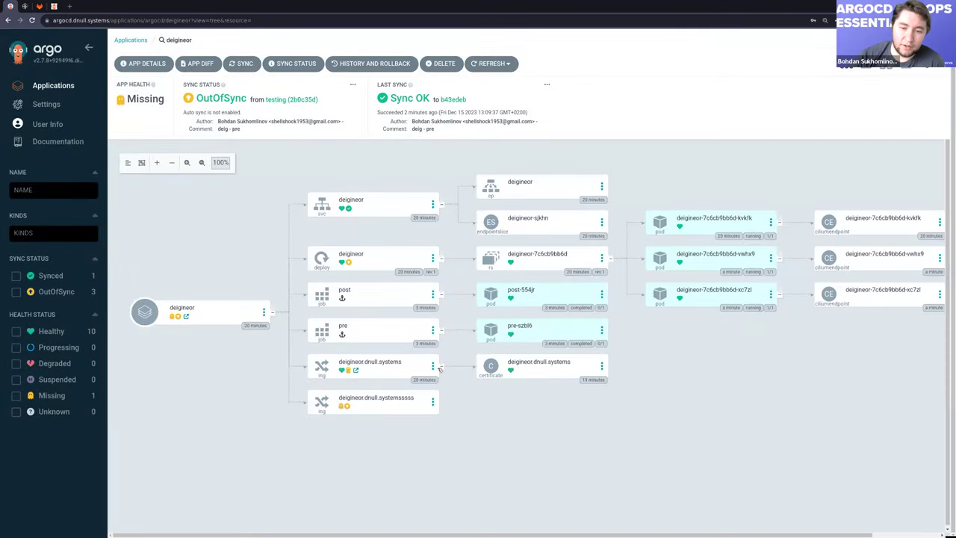
{"action": "left_click", "coordinate": [243, 64]}
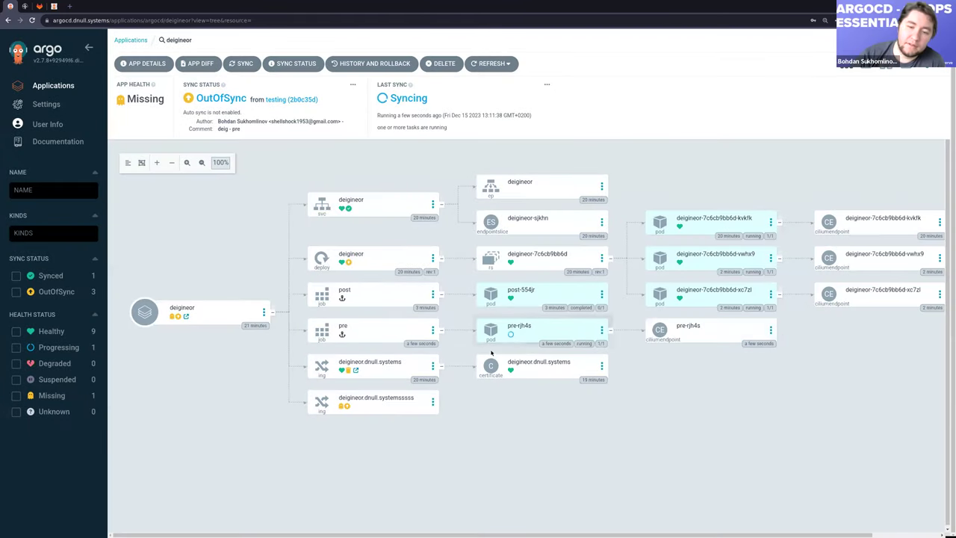
Inspect the root application's details, select its testing Target Revision, then return to Neovim.
{"action": "mouse_move", "coordinate": [532, 333]}
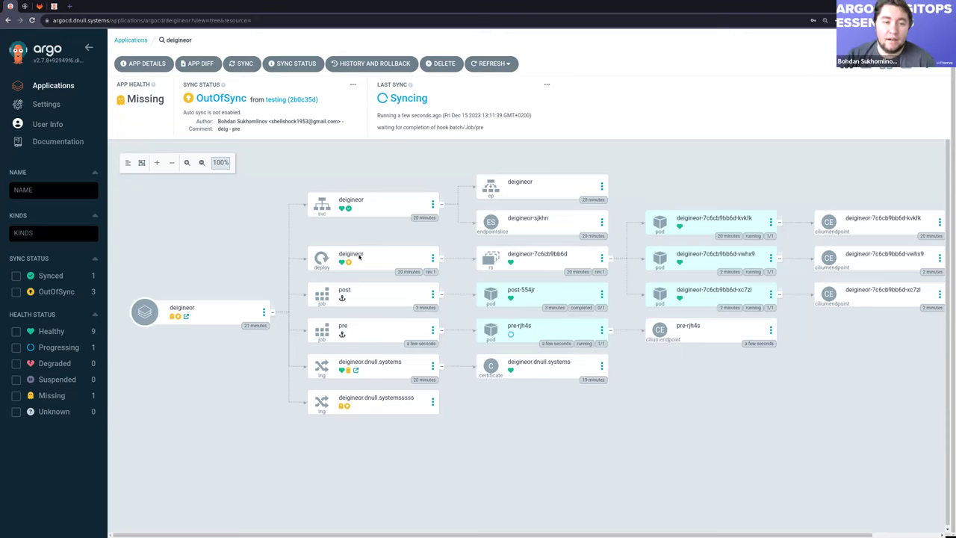
{"action": "left_click", "coordinate": [223, 321]}
{"action": "scroll", "coordinate": [470, 350], "scroll_direction": "down", "scroll_amount": 3}
{"action": "scroll", "coordinate": [470, 350], "scroll_direction": "up", "scroll_amount": 1}
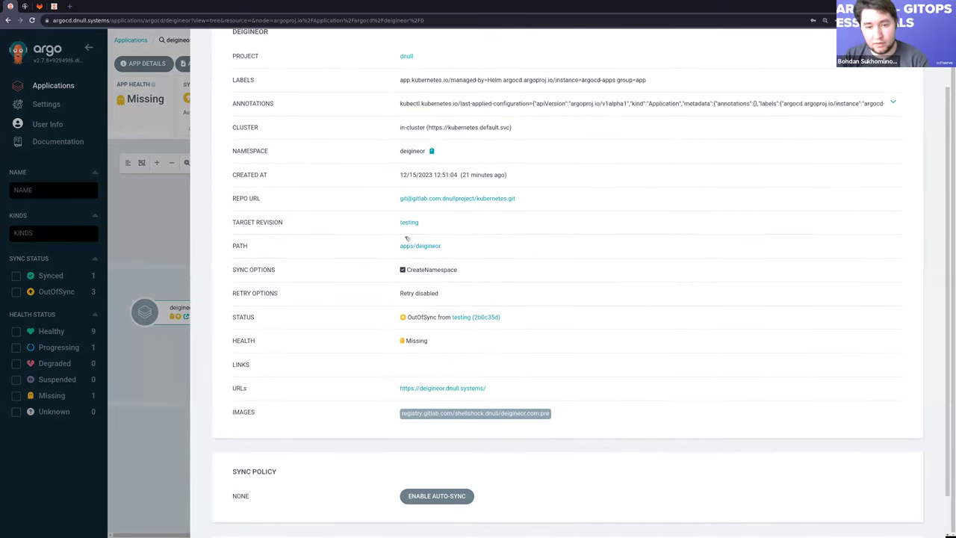
{"action": "double_click", "coordinate": [409, 222]}
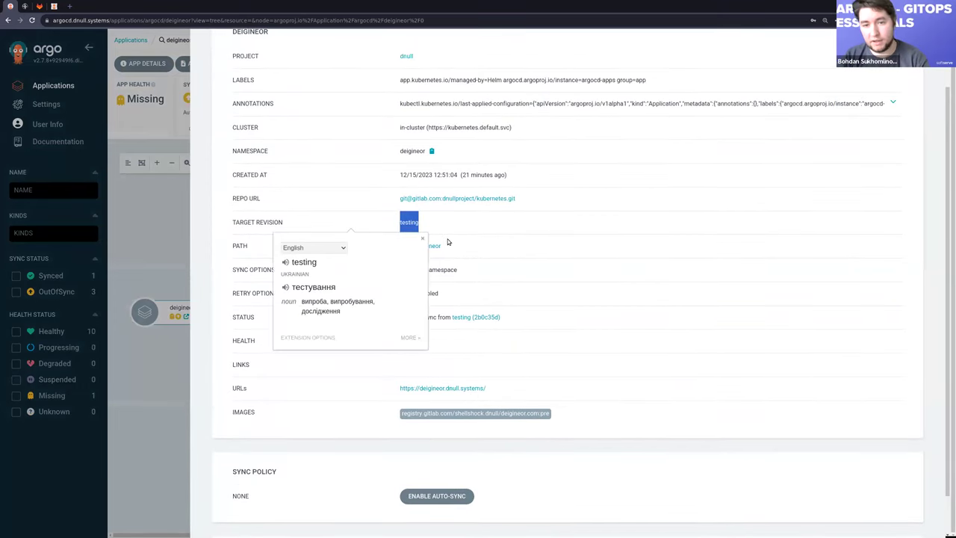
{"action": "key", "text": "alt+Tab"}
{"action": "scroll", "coordinate": [122, 286], "scroll_direction": "up", "scroll_amount": 5}
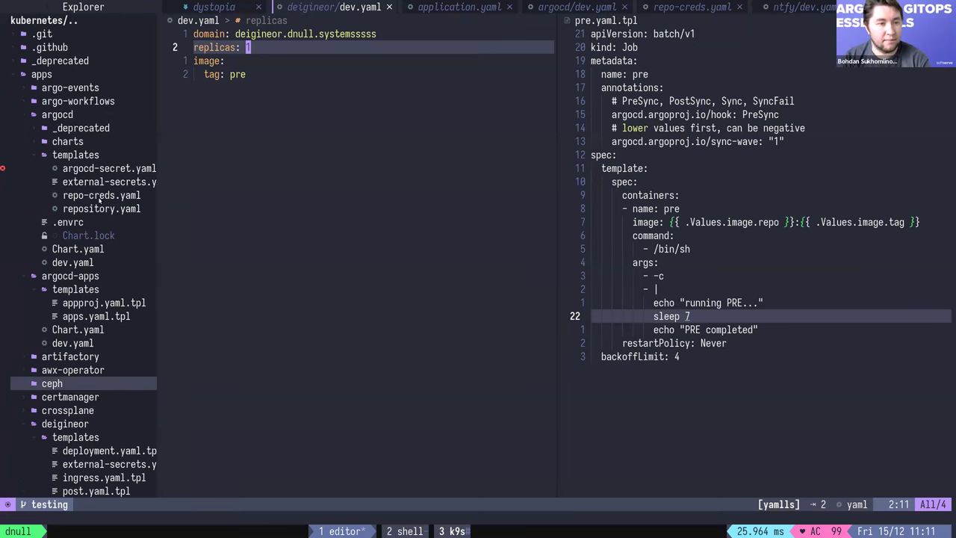
In the file tree, open argocd's dev.yaml and then argocd-apps' dev.yaml.
{"action": "left_click", "coordinate": [105, 168]}
{"action": "key", "text": "j"}
{"action": "key", "text": "j"}
{"action": "key", "text": "j"}
{"action": "key", "text": "j"}
{"action": "key", "text": "j"}
{"action": "key", "text": "j"}
{"action": "key", "text": "j"}
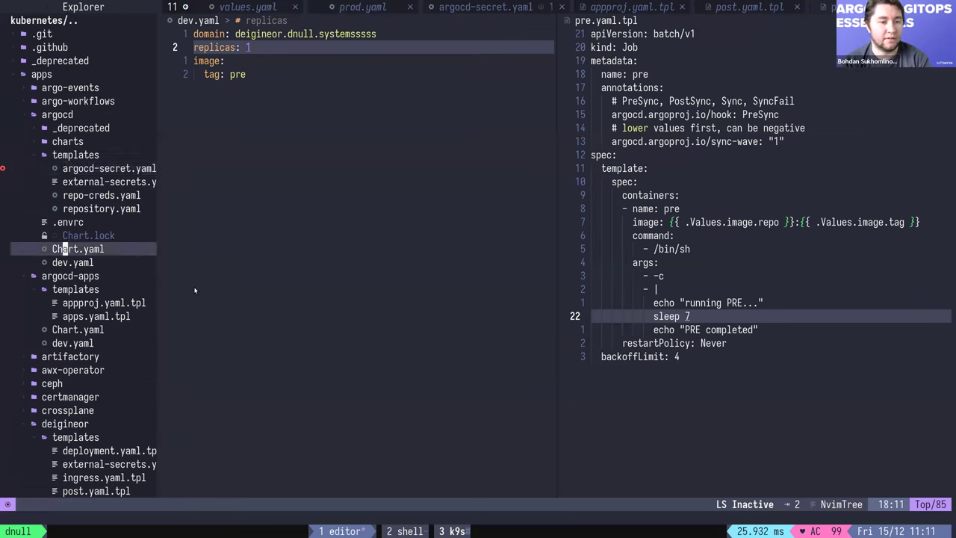
{"action": "key", "text": "Return"}
{"action": "key", "text": "a"}
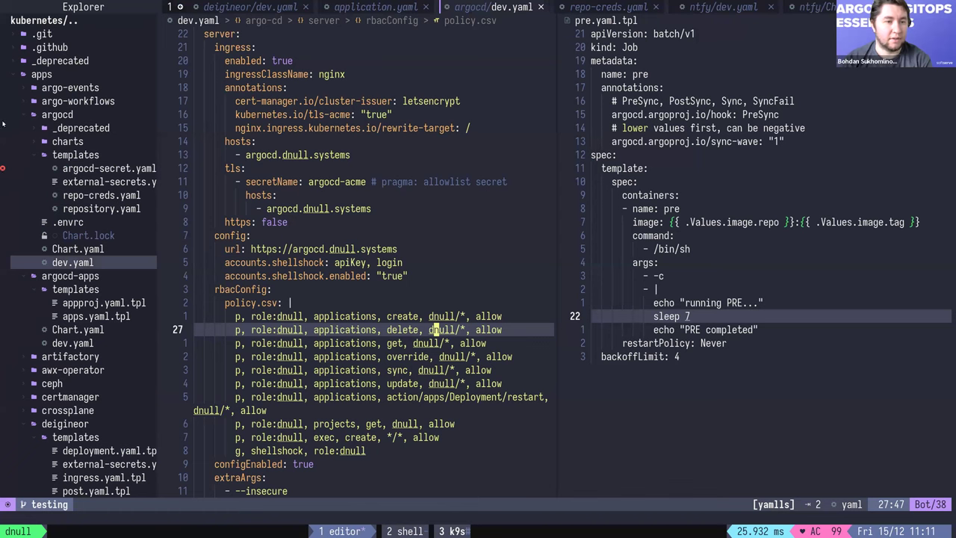
{"action": "key", "text": "P"}
{"action": "key", "text": "BackSpace"}
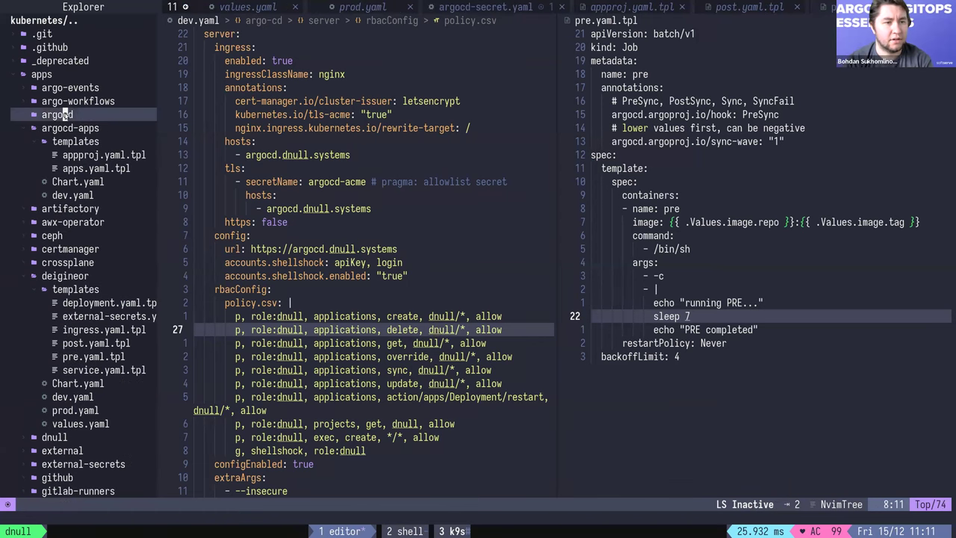
{"action": "key", "text": "j"}
{"action": "key", "text": "j"}
{"action": "key", "text": "j"}
{"action": "key", "text": "j"}
{"action": "key", "text": "j"}
{"action": "key", "text": "j"}
{"action": "key", "text": "Return"}
Find the deigineor entry and change its rev from master to testing.
{"action": "type", "text": "amespace: ntfy"}
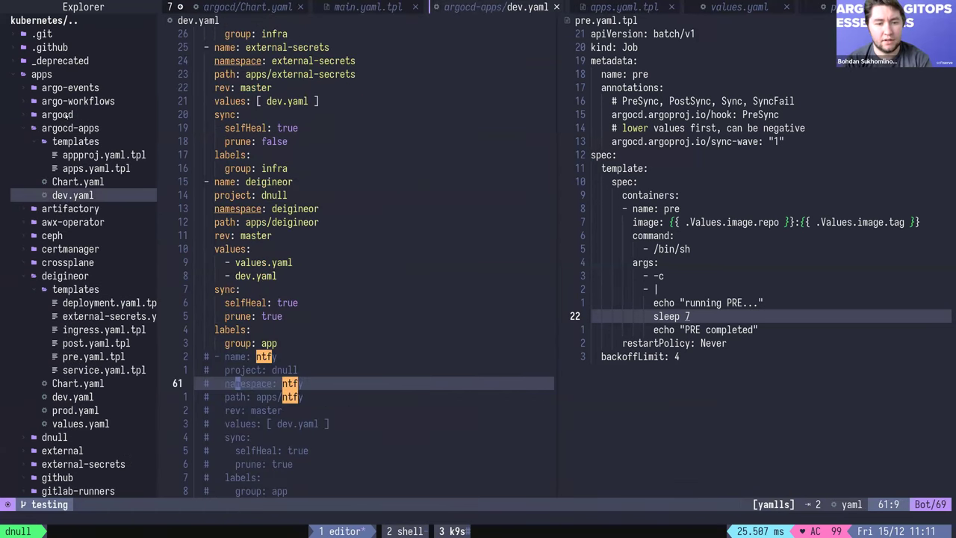
{"action": "type", "text": "/deoig"}
{"action": "type", "text": "ig"}
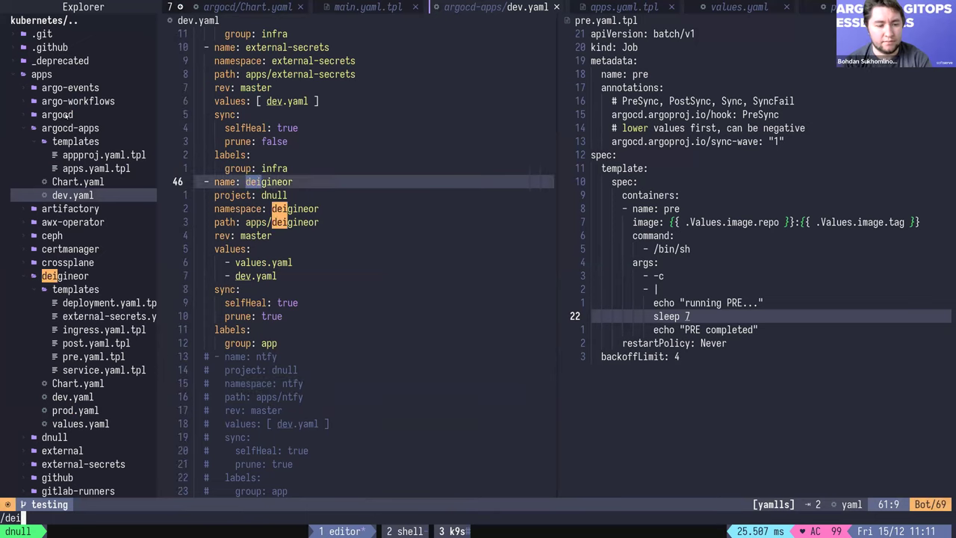
{"action": "key", "text": "Return"}
{"action": "key", "text": "j"}
{"action": "key", "text": "j"}
{"action": "key", "text": "j"}
{"action": "key", "text": "j"}
{"action": "type", "text": "cwtesting"}
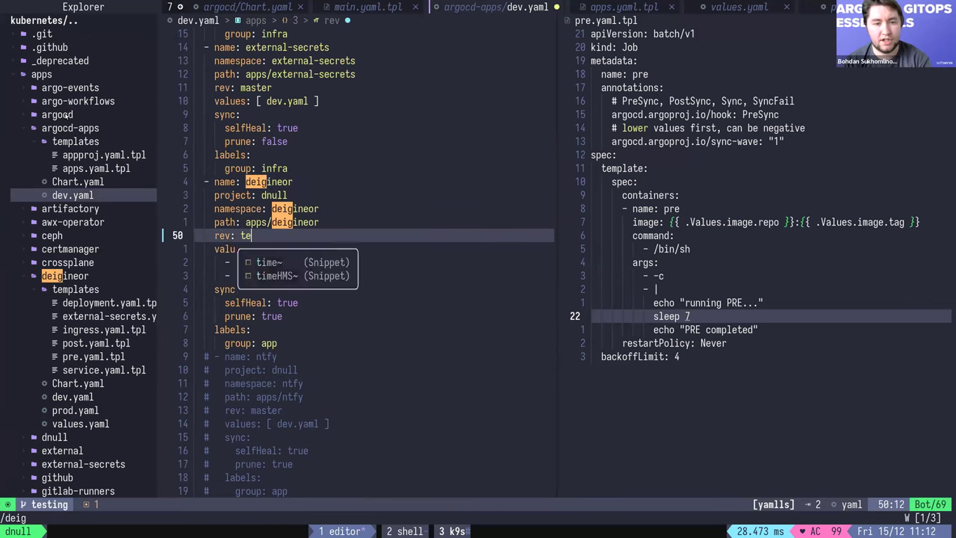
{"action": "key", "text": "Escape"}
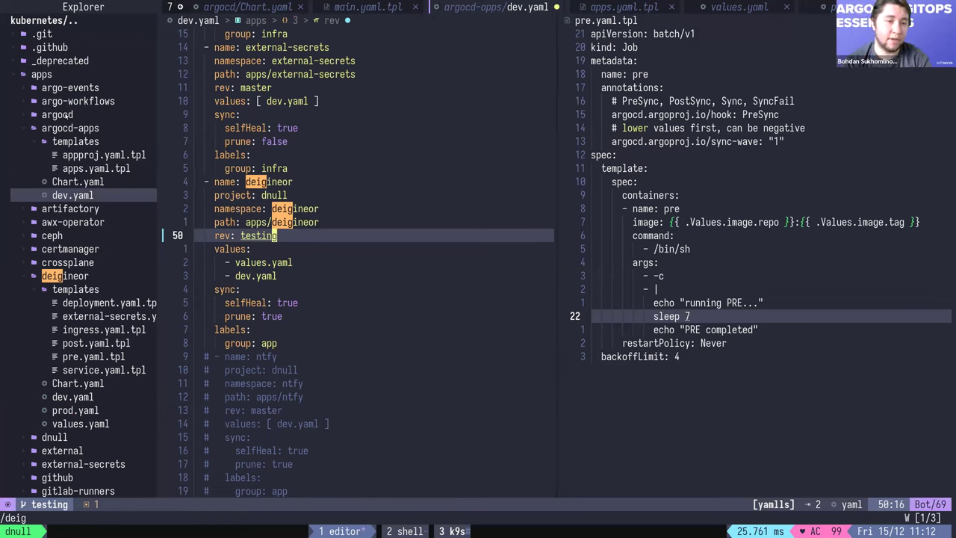
Check deigineor's sync progress in Argo CD and close the app details.
{"action": "key", "text": "super+2"}
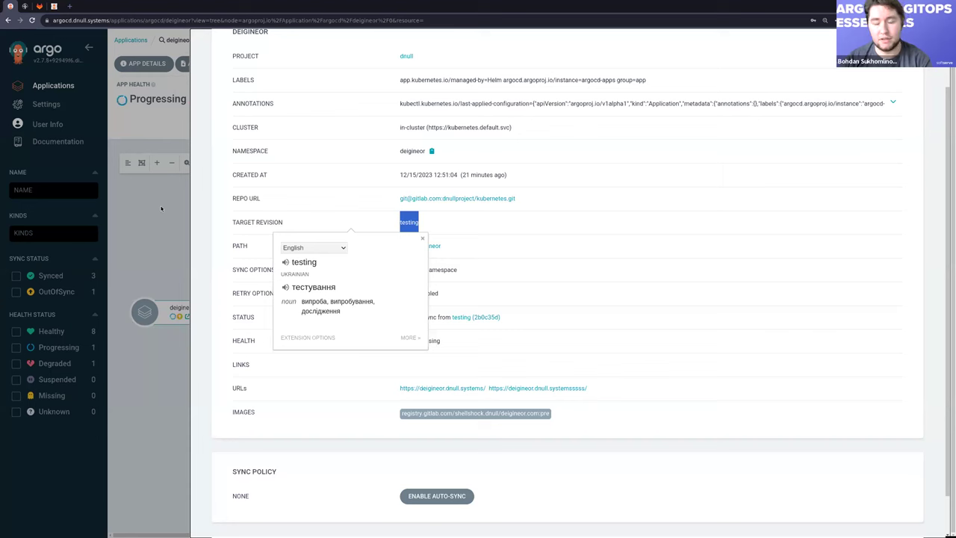
{"action": "key", "text": "super+1"}
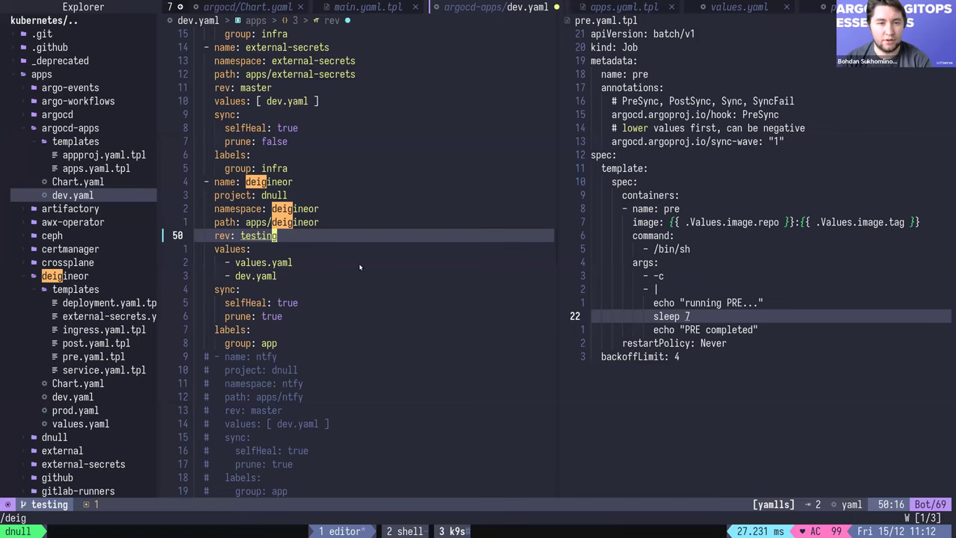
{"action": "scroll", "coordinate": [303, 229], "scroll_direction": "up", "scroll_amount": 4}
{"action": "scroll", "coordinate": [303, 228], "scroll_direction": "down", "scroll_amount": 2}
{"action": "left_click_drag", "start_coordinate": [242, 316], "coordinate": [284, 315]}
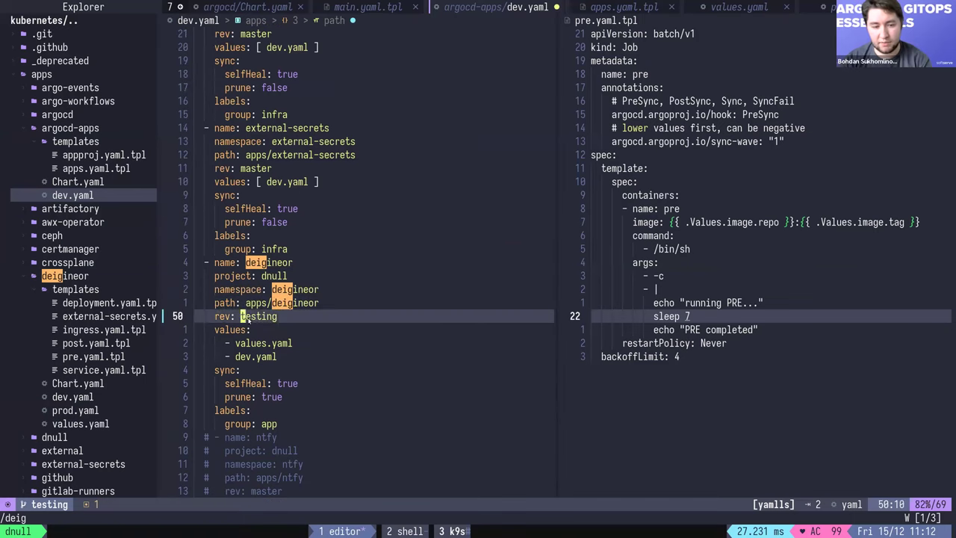
{"action": "key", "text": "super+2"}
{"action": "key", "text": "Escape"}
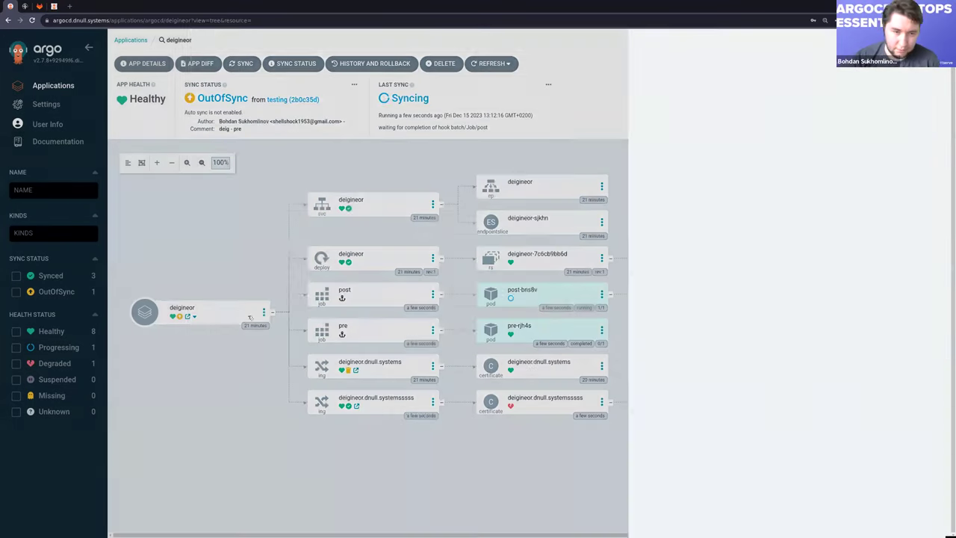
Change deigineor's Target Revision from testing to main and save, which fails to resolve.
{"action": "left_click", "coordinate": [248, 317]}
{"action": "left_click", "coordinate": [885, 99]}
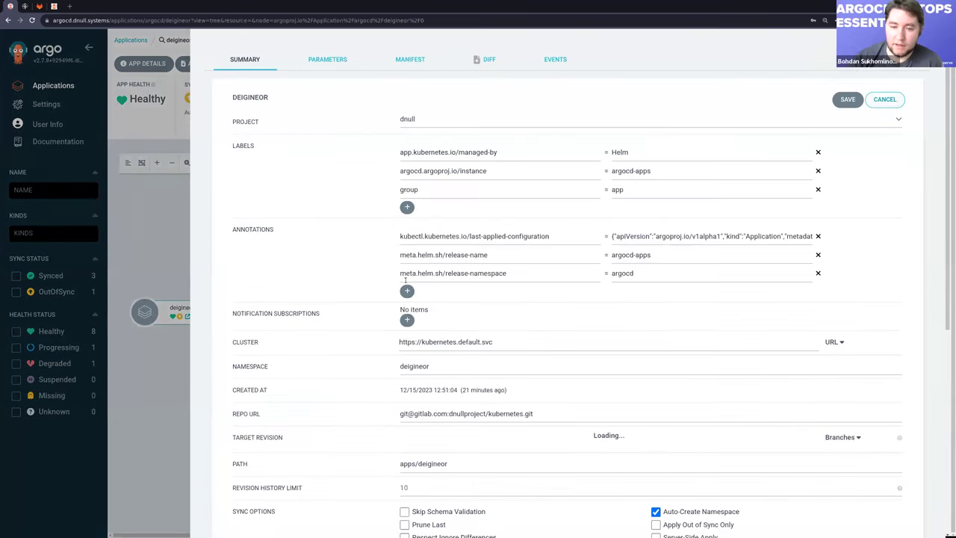
{"action": "double_click", "coordinate": [415, 366]}
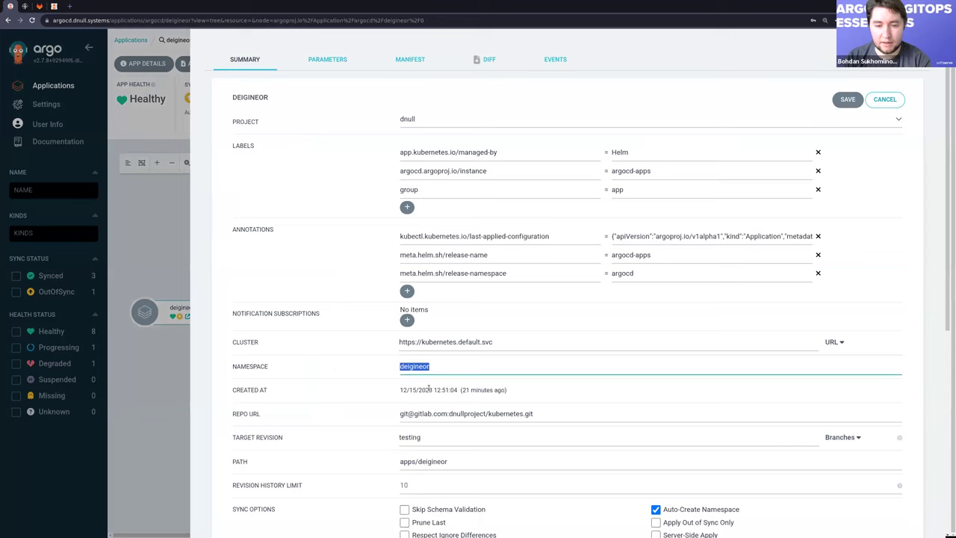
{"action": "double_click", "coordinate": [410, 436]}
{"action": "type", "text": "main"}
{"action": "left_click", "coordinate": [847, 99]}
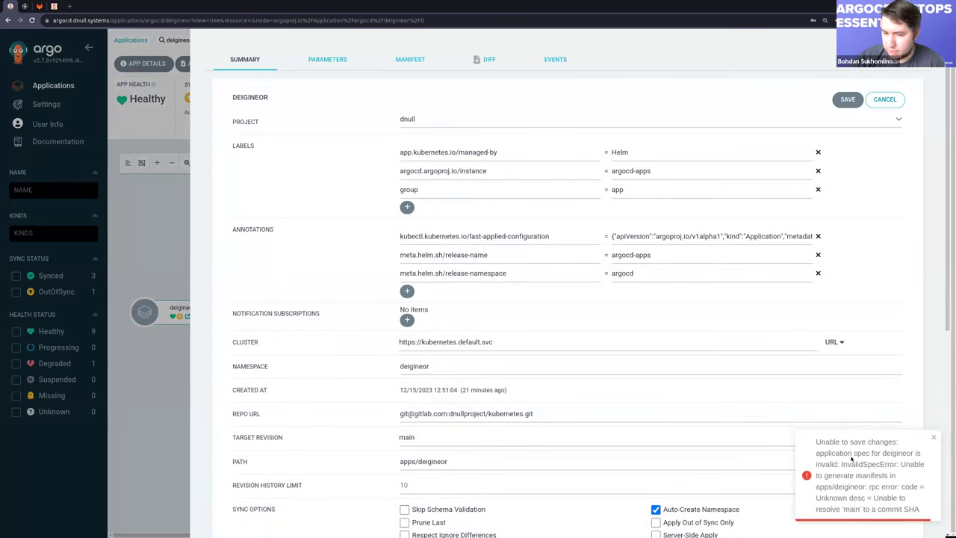
Correct the Target Revision to master, save it, and close the details.
{"action": "left_click", "coordinate": [432, 439]}
{"action": "key", "text": "BackSpace"}
{"action": "key", "text": "BackSpace"}
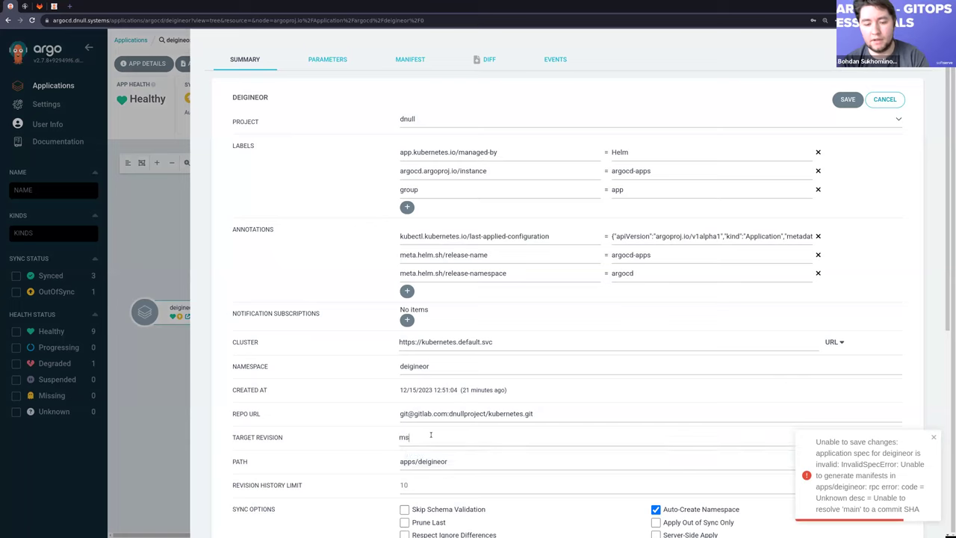
{"action": "type", "text": "ster"}
{"action": "key", "text": "Return"}
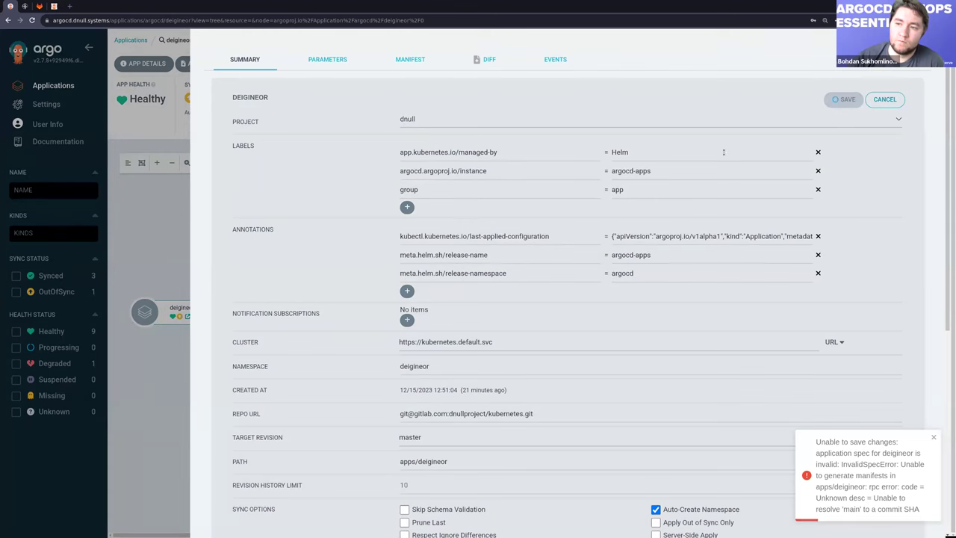
{"action": "key", "text": "Escape"}
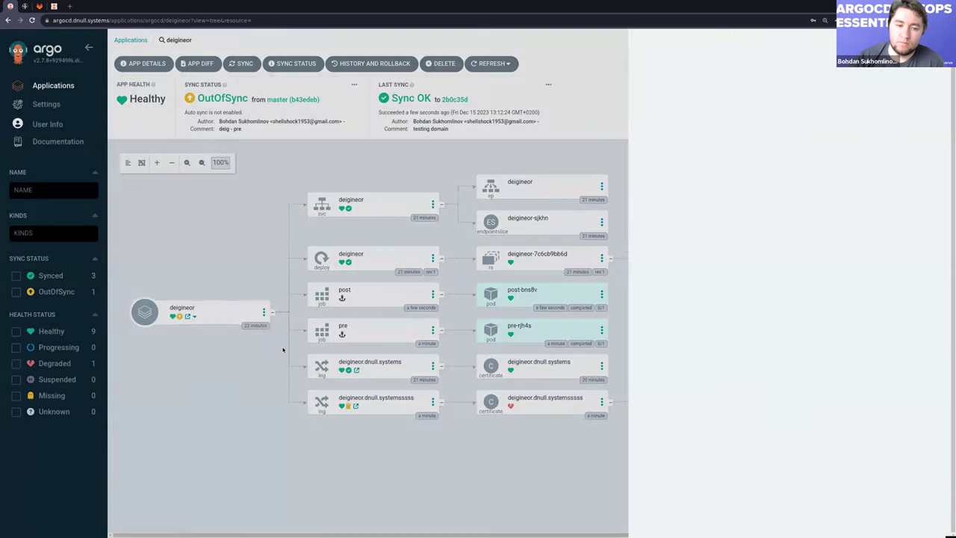
Enable auto-sync in deigineor's Sync Policy and confirm it.
{"action": "left_click", "coordinate": [224, 312]}
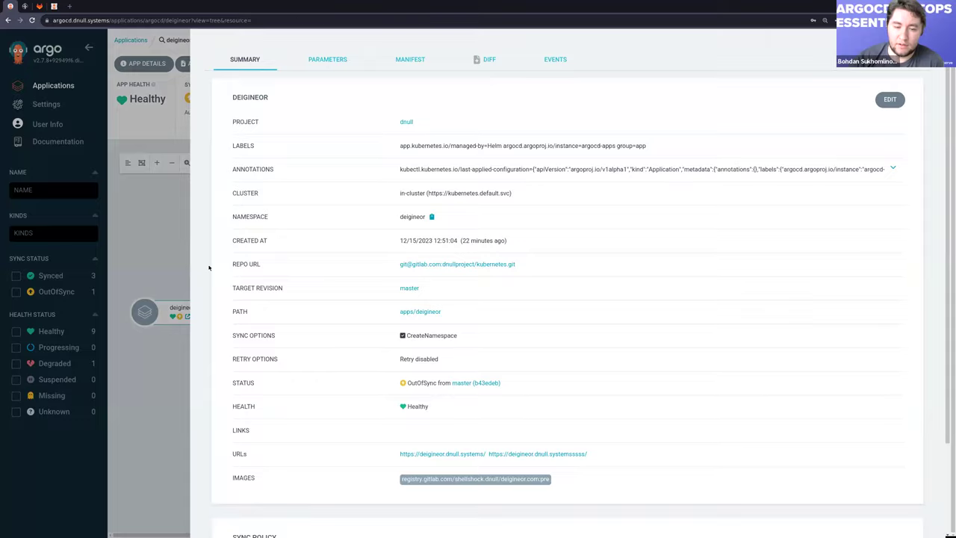
{"action": "left_click", "coordinate": [209, 268]}
{"action": "left_click", "coordinate": [215, 323]}
{"action": "scroll", "coordinate": [439, 451], "scroll_direction": "down", "scroll_amount": 3}
{"action": "left_click", "coordinate": [439, 451]}
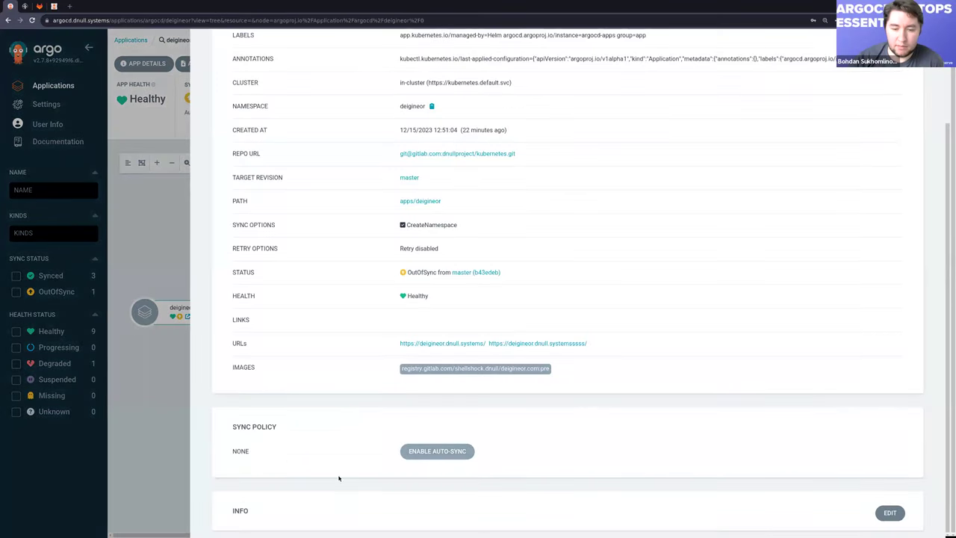
{"action": "left_click", "coordinate": [268, 306]}
Enable Prune Resources and Self Heal, confirming each, then close the details.
{"action": "scroll", "coordinate": [375, 452], "scroll_direction": "down", "scroll_amount": 1}
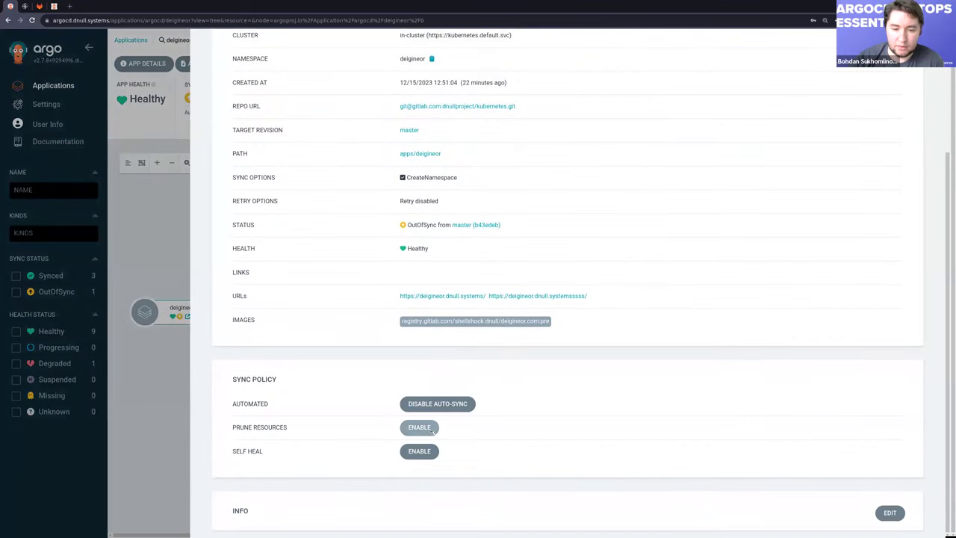
{"action": "left_click", "coordinate": [431, 431]}
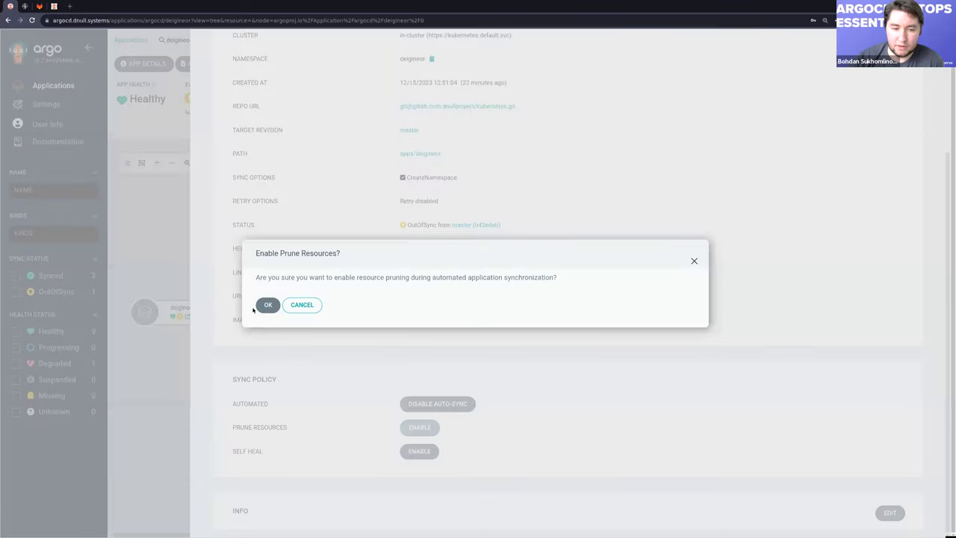
{"action": "left_click", "coordinate": [268, 306]}
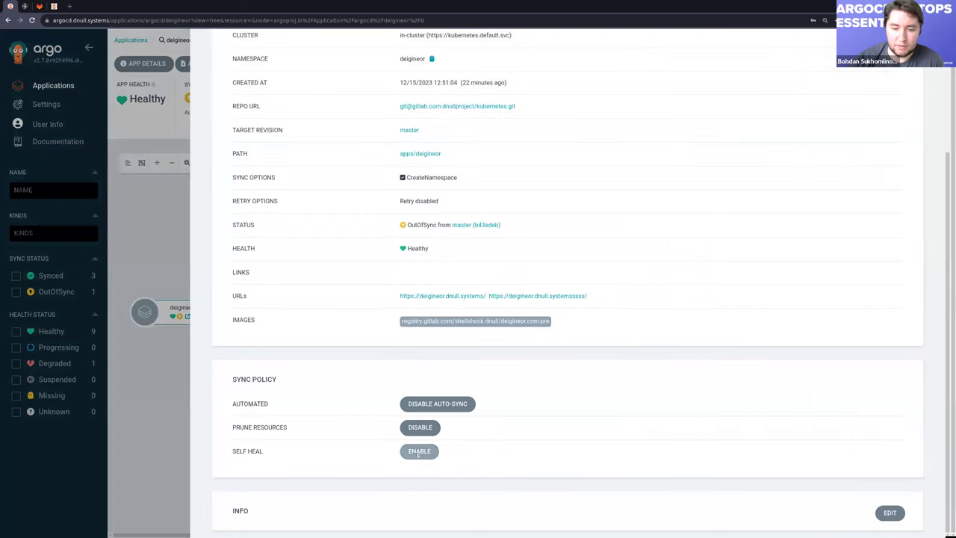
{"action": "left_click", "coordinate": [419, 451]}
{"action": "left_click", "coordinate": [267, 307]}
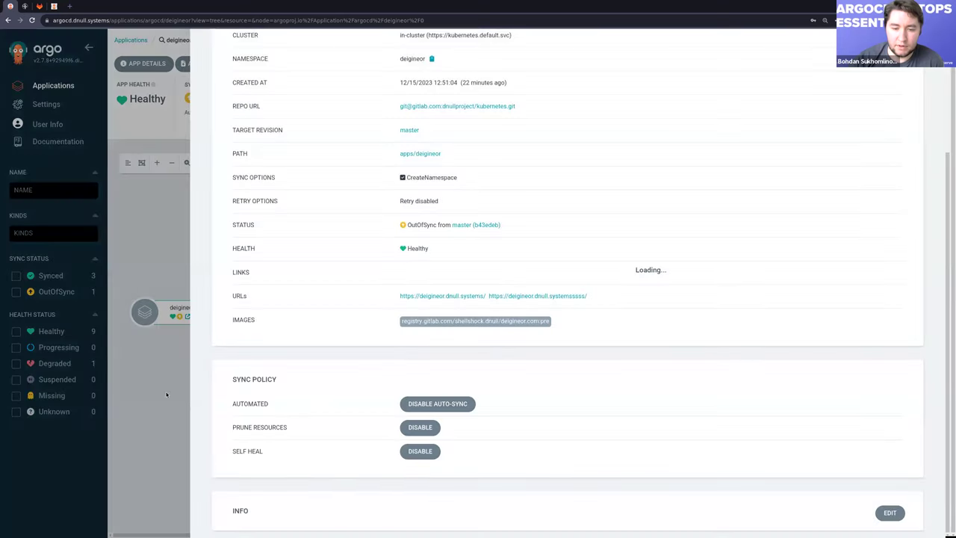
{"action": "left_click", "coordinate": [166, 394]}
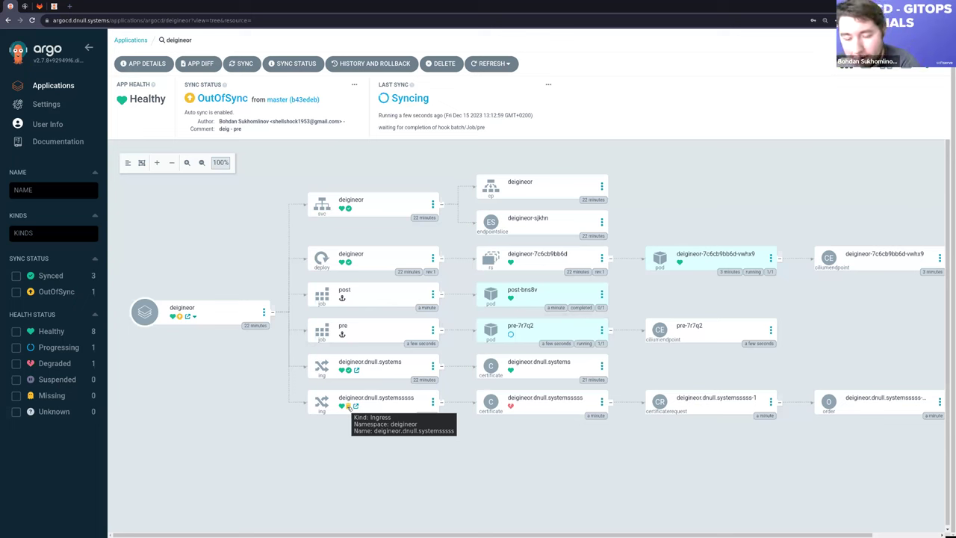
Show the Tips and Trics + Manual Changes slide, then advance to the Thank You slide.
{"action": "key", "text": "alt+Tab"}
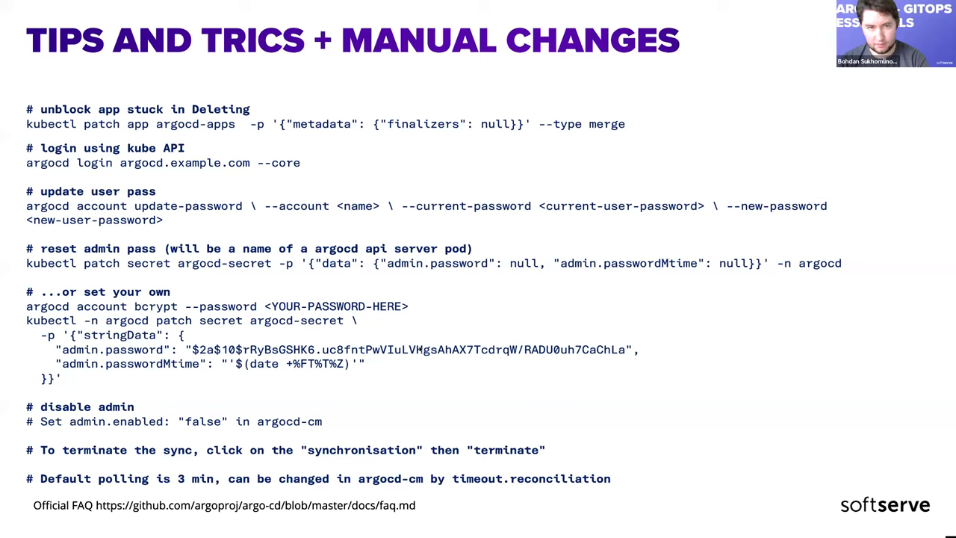
{"action": "key", "text": "Right"}
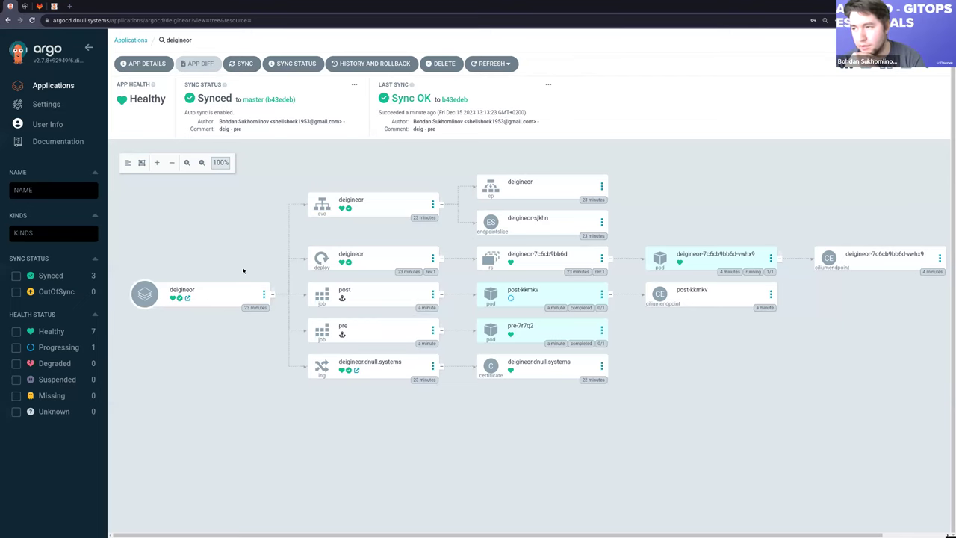
Confirm deigineor reads Synced and Healthy on master, then return to Neovim's dev.yaml.
{"action": "key", "text": "alt+Tab"}
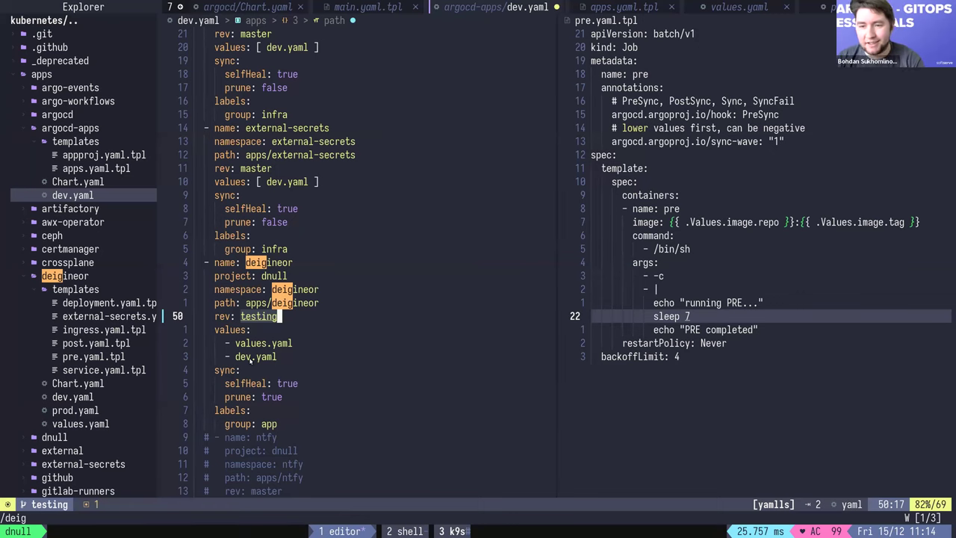
{"action": "scroll", "coordinate": [250, 360], "scroll_direction": "up", "scroll_amount": 8}
{"action": "key", "text": "alt+Tab"}
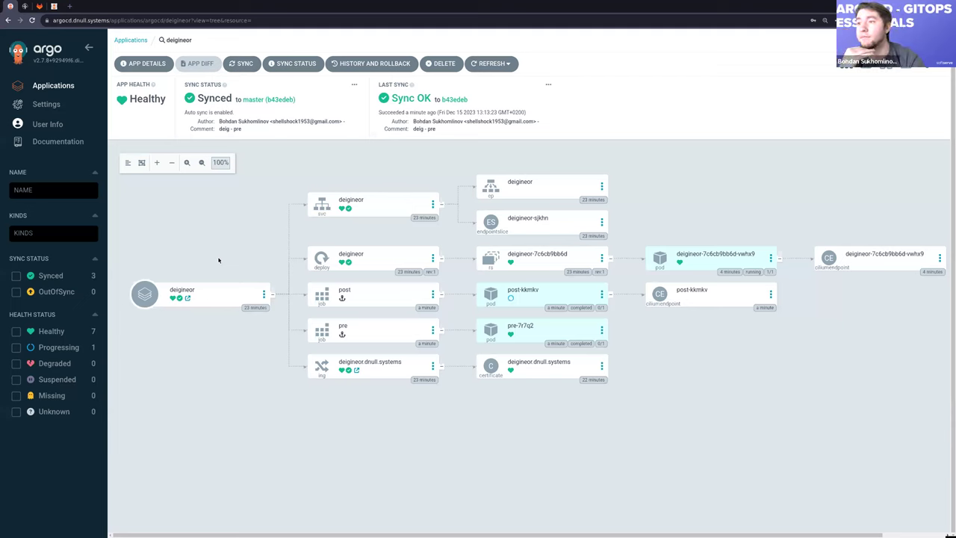
{"action": "key", "text": "alt+Tab"}
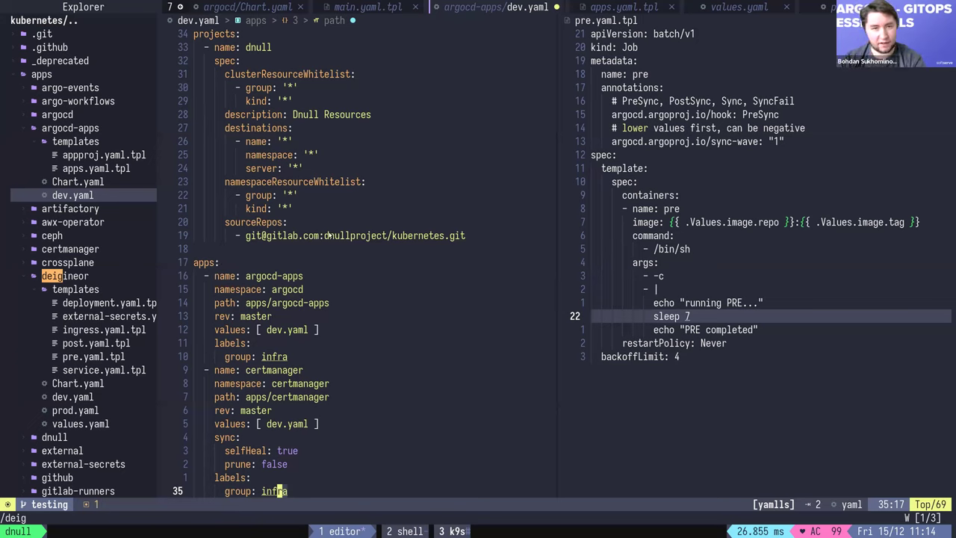
Scroll through dev.yaml and highlight the argocd-apps item in its apps list.
{"action": "left_click", "coordinate": [217, 289]}
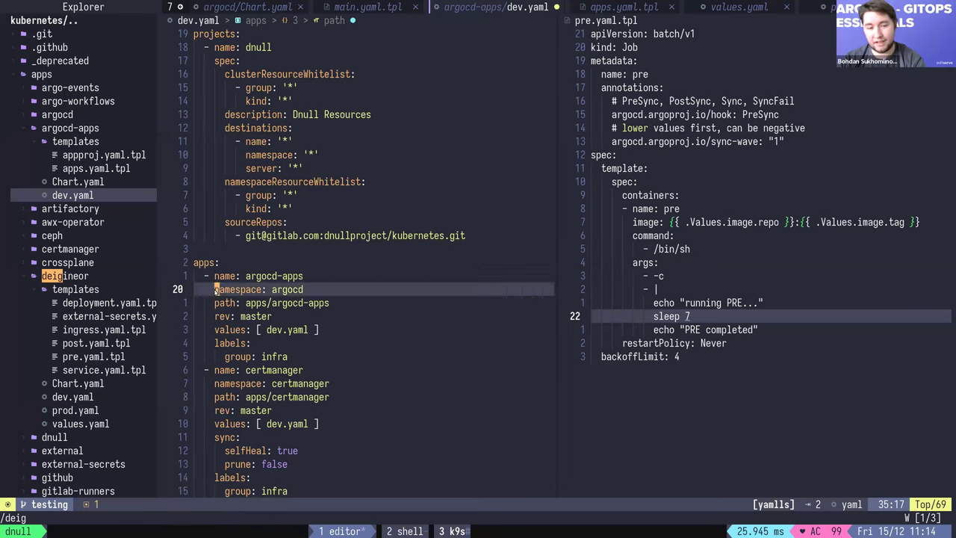
{"action": "left_click", "coordinate": [305, 289]}
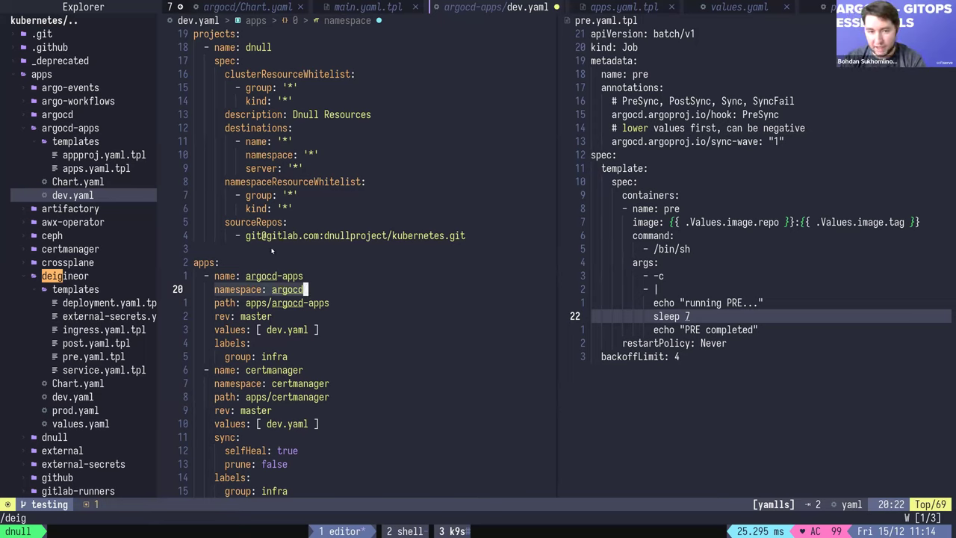
{"action": "scroll", "coordinate": [272, 251], "scroll_direction": "down", "scroll_amount": 1}
{"action": "left_click_drag", "start_coordinate": [197, 236], "coordinate": [344, 321]}
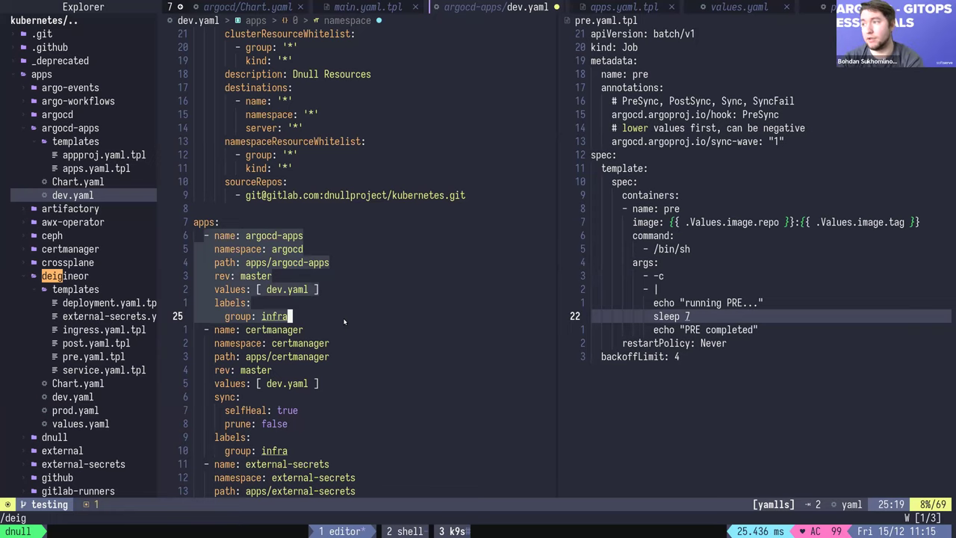
Switch to the k9s window (tmux window 3) and begin an :ingress resource query.
{"action": "key", "text": "ctrl+b"}
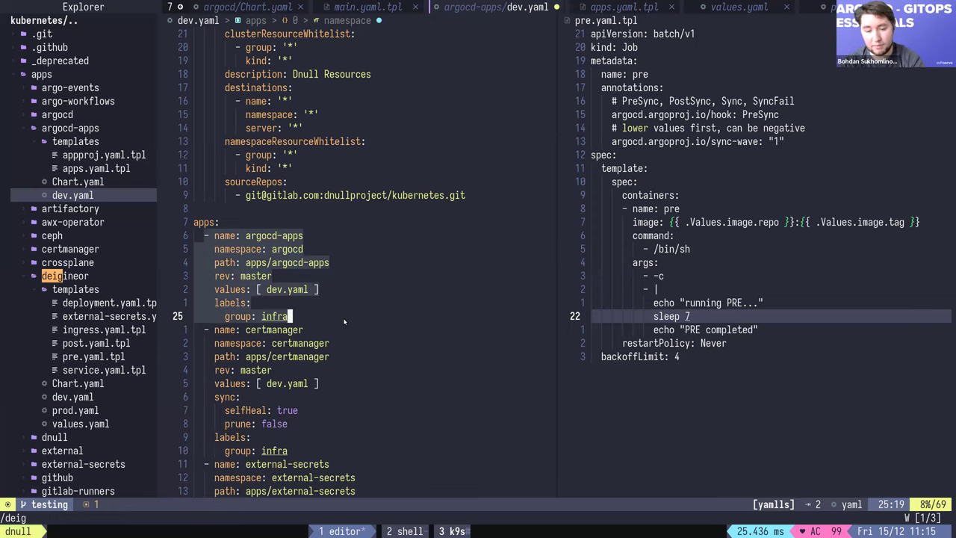
{"action": "key", "text": "3"}
{"action": "key", "text": "colon"}
{"action": "type", "text": "ingress"}
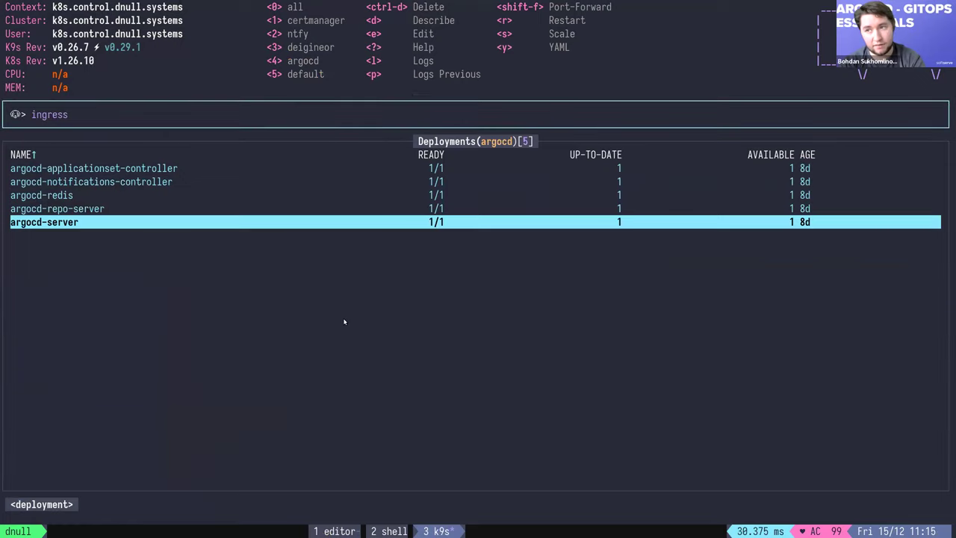
List the cluster's custom resource definitions with :crds and browse the argoproj.io ones.
{"action": "key", "text": "BackSpace"}
{"action": "key", "text": "BackSpace"}
{"action": "key", "text": "BackSpace"}
{"action": "key", "text": "BackSpace"}
{"action": "key", "text": "BackSpace"}
{"action": "key", "text": "BackSpace"}
{"action": "key", "text": "BackSpace"}
{"action": "type", "text": "crds"}
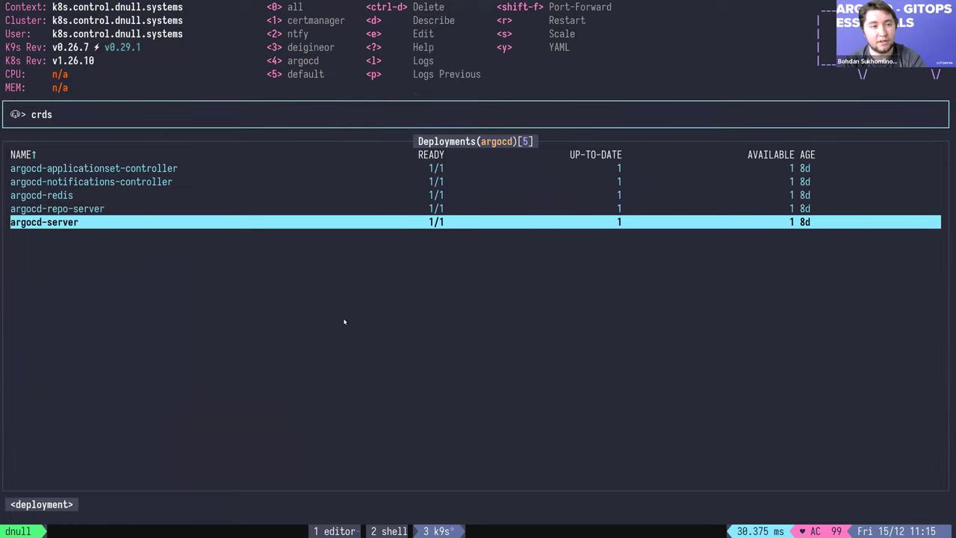
{"action": "key", "text": "Return"}
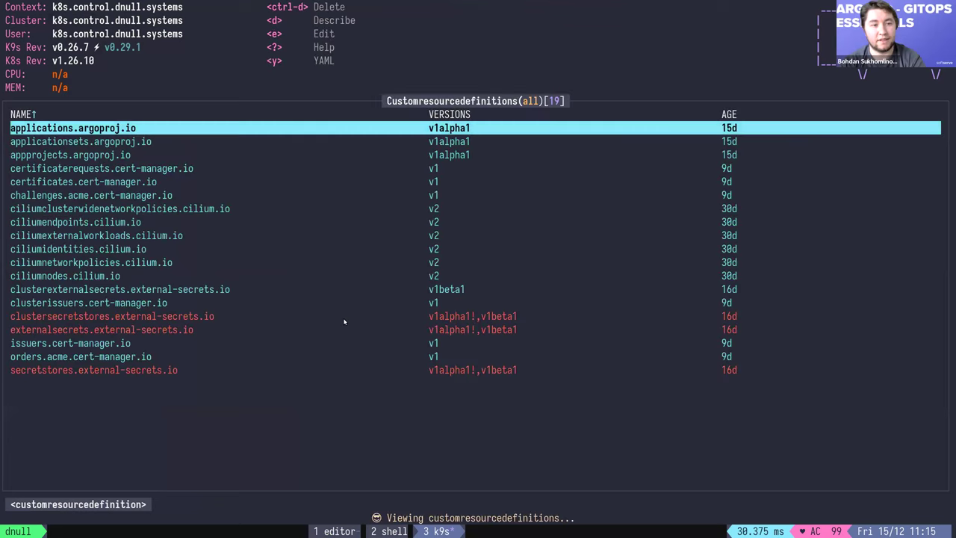
{"action": "key", "text": "Down"}
{"action": "key", "text": "Down"}
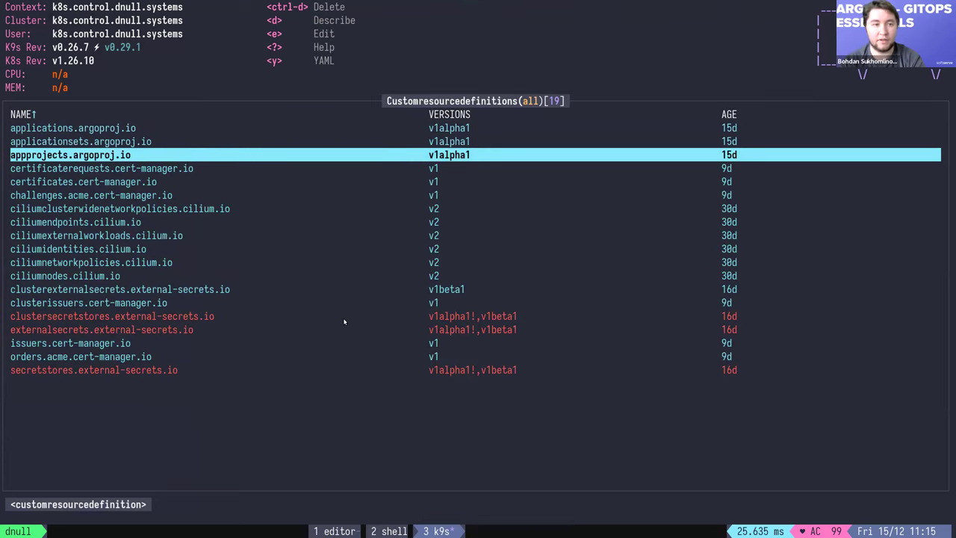
{"action": "key", "text": "Up"}
{"action": "key", "text": "Up"}
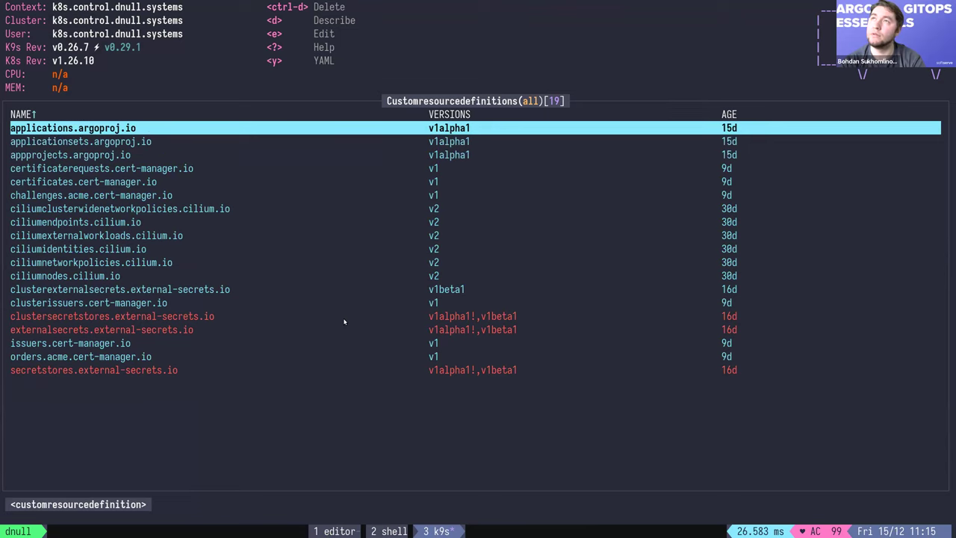
{"action": "key", "text": "Down"}
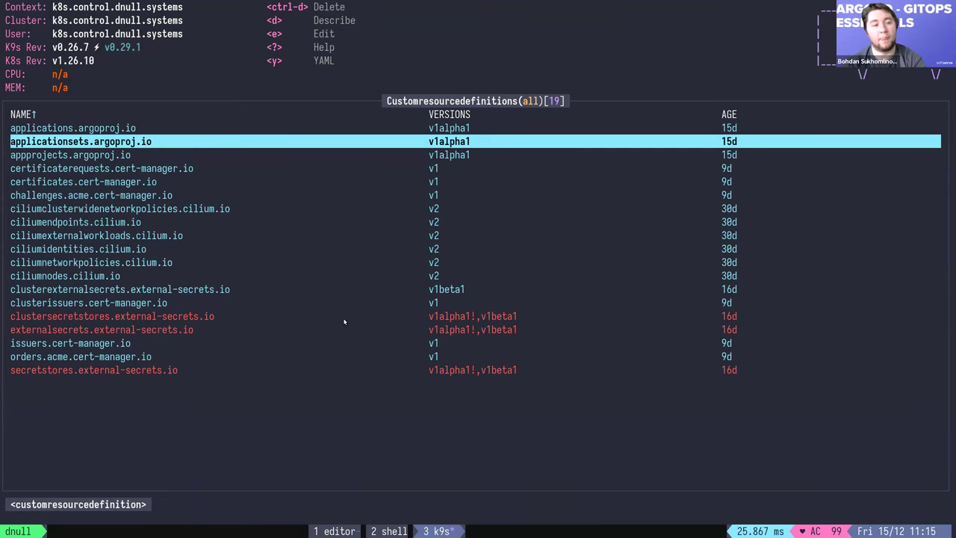
{"action": "key", "text": "Down"}
{"action": "key", "text": "Up"}
{"action": "key", "text": "Up"}
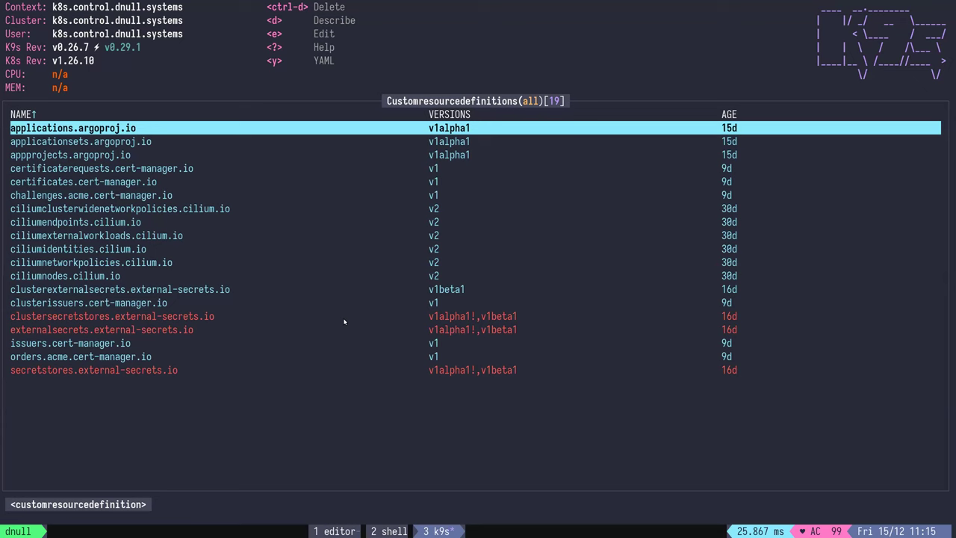
Bring up Argo CD's Getting Started documentation in the browser at Install Argo CD.
{"action": "key", "text": "alt+Tab"}
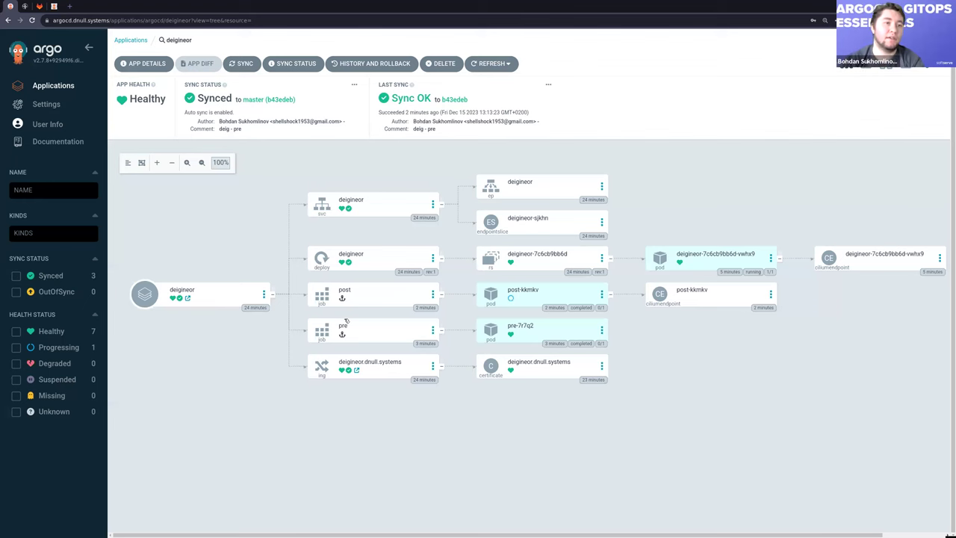
{"action": "left_click", "coordinate": [54, 6]}
{"action": "left_click", "coordinate": [120, 165]}
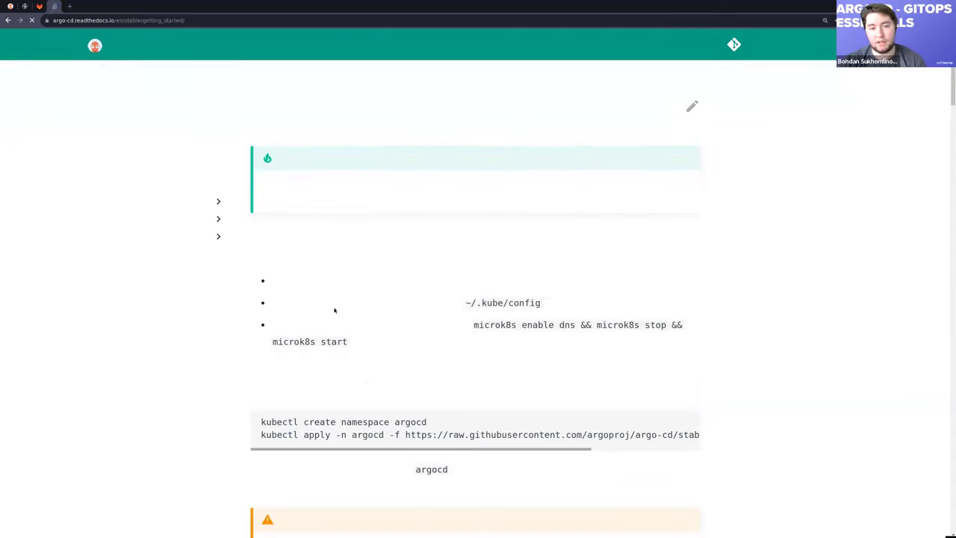
{"action": "scroll", "coordinate": [347, 312], "scroll_direction": "down", "scroll_amount": 3}
Search the Getting Started page for 'crd', expand the User Guide section, and read down the page.
{"action": "scroll", "coordinate": [347, 312], "scroll_direction": "down", "scroll_amount": 2}
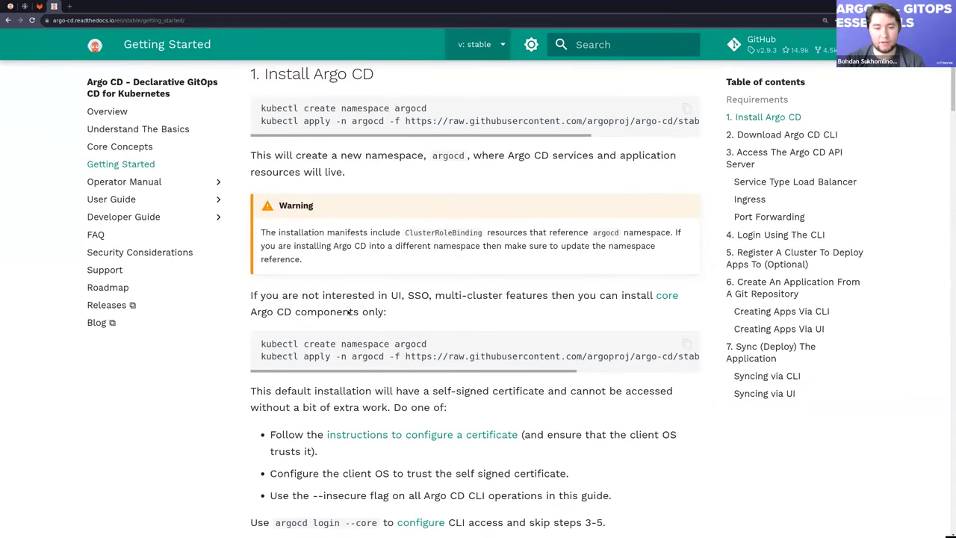
{"action": "key", "text": "ctrl+f"}
{"action": "type", "text": "crd"}
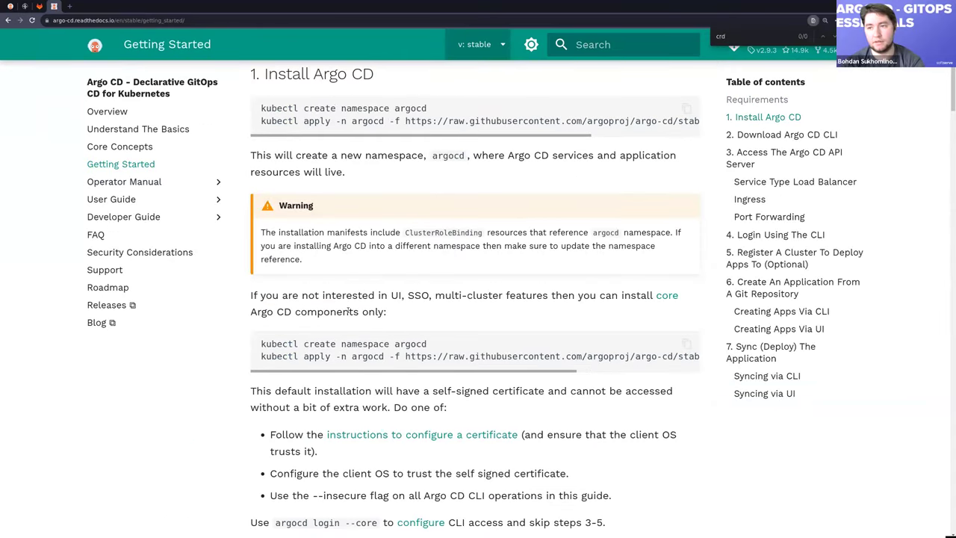
{"action": "left_click", "coordinate": [135, 201]}
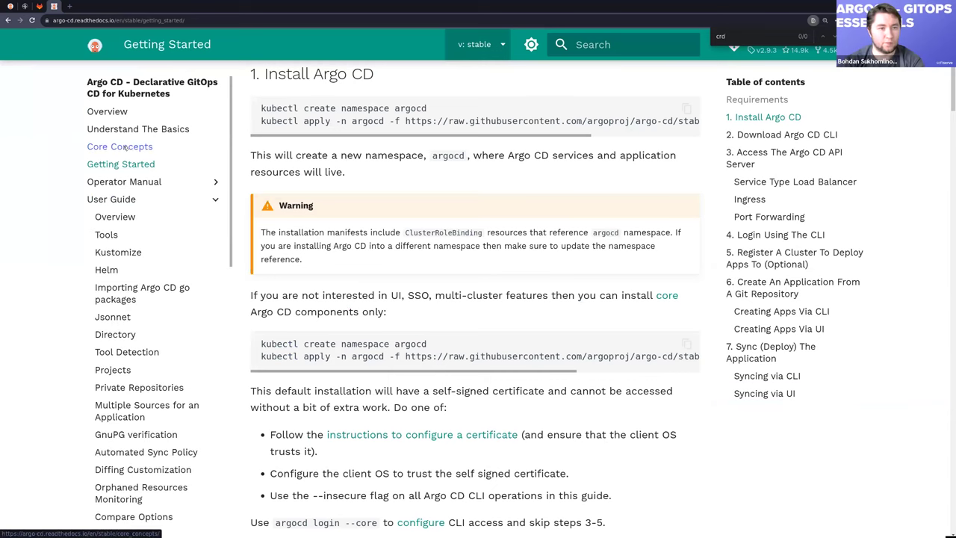
{"action": "scroll", "coordinate": [380, 295], "scroll_direction": "down", "scroll_amount": 9}
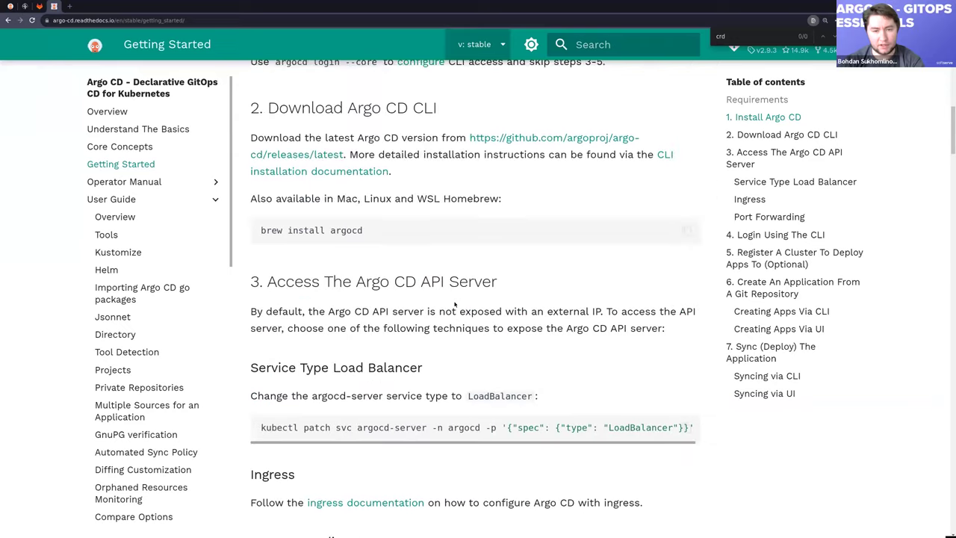
{"action": "scroll", "coordinate": [453, 304], "scroll_direction": "down", "scroll_amount": 10}
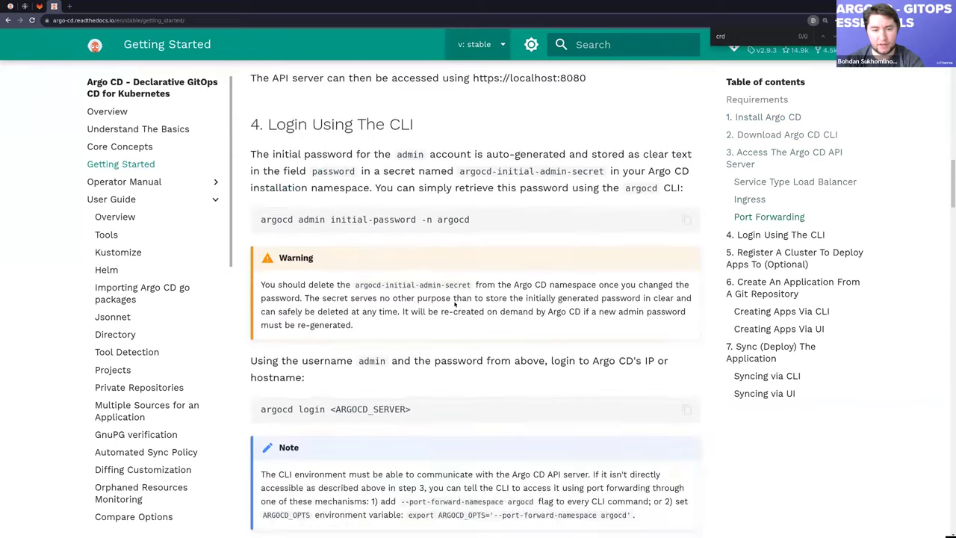
{"action": "scroll", "coordinate": [454, 304], "scroll_direction": "down", "scroll_amount": 8}
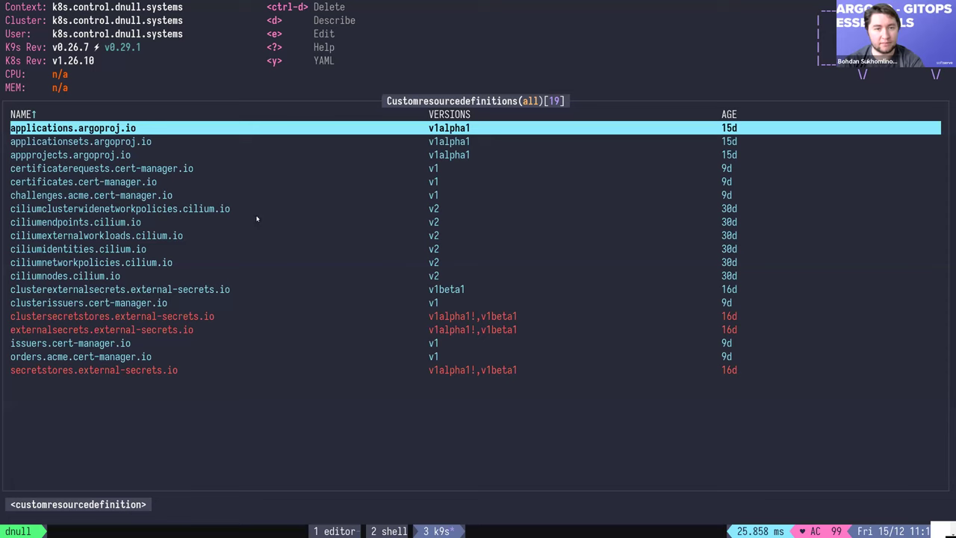
Return to Neovim and open the argocd app's dev.yaml from the file tree.
{"action": "key", "text": "ctrl+b"}
{"action": "key", "text": "1"}
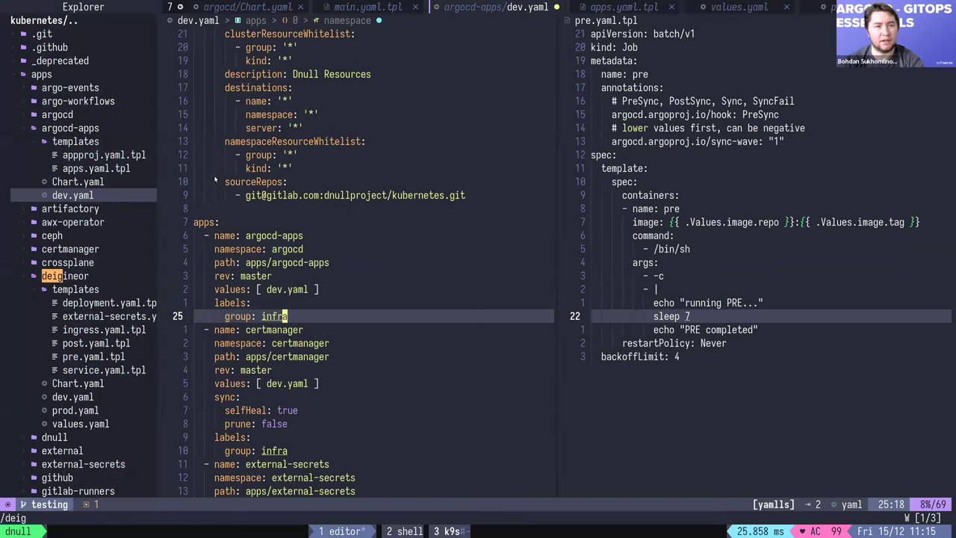
{"action": "left_click", "coordinate": [102, 168]}
{"action": "key", "text": "j"}
{"action": "key", "text": "j"}
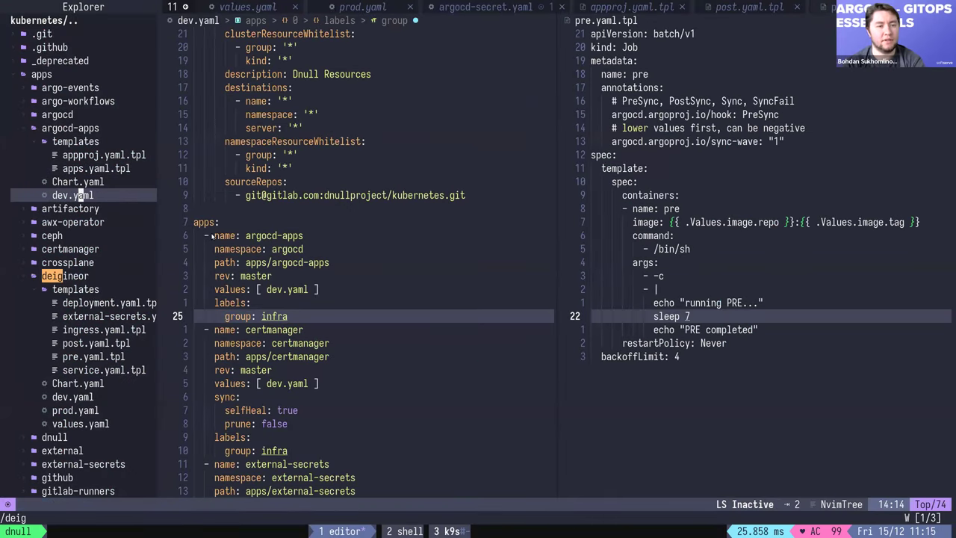
{"action": "key", "text": "Return"}
{"action": "key", "text": "ctrl+h"}
{"action": "key", "text": "k"}
{"action": "key", "text": "k"}
{"action": "key", "text": "k"}
{"action": "key", "text": "k"}
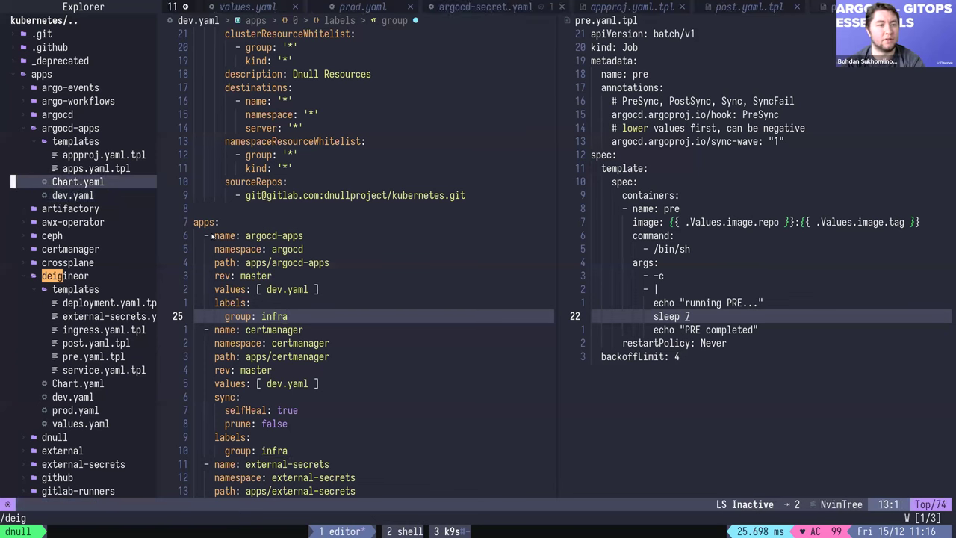
{"action": "key", "text": "Return"}
{"action": "key", "text": "j"}
{"action": "key", "text": "j"}
{"action": "key", "text": "j"}
{"action": "key", "text": "j"}
{"action": "key", "text": "j"}
{"action": "key", "text": "j"}
{"action": "key", "text": "j"}
{"action": "key", "text": "j"}
{"action": "key", "text": "j"}
{"action": "key", "text": "j"}
{"action": "key", "text": "j"}
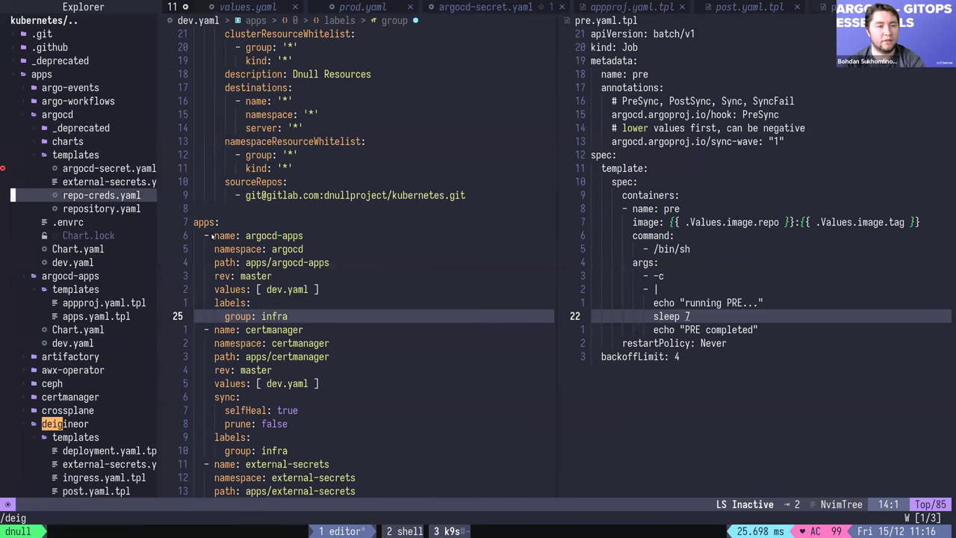
{"action": "key", "text": "Return"}
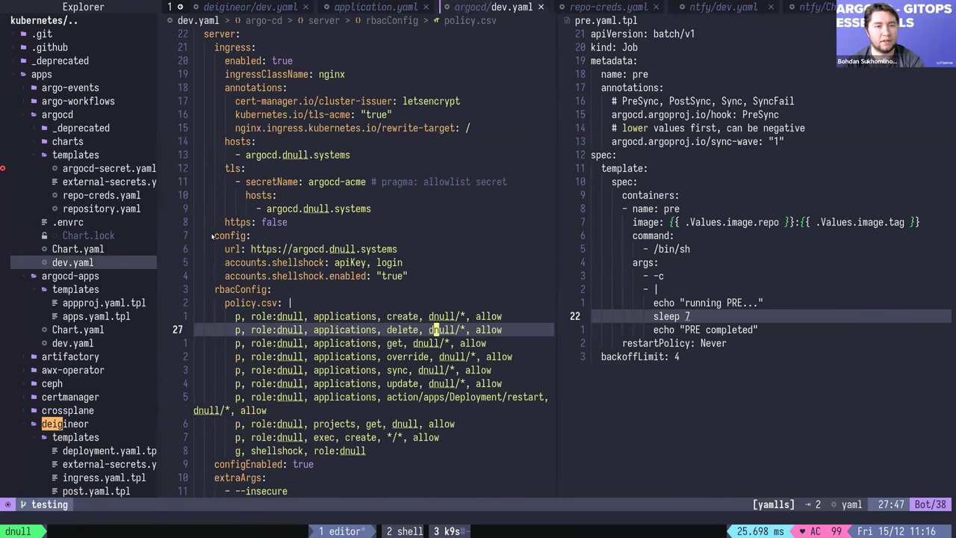
Add a top-level 'crds:' block with 'install: false' above argo-cd.
{"action": "key", "text": "g"}
{"action": "key", "text": "g"}
{"action": "key", "text": "j"}
{"action": "key", "text": "j"}
{"action": "key", "text": "j"}
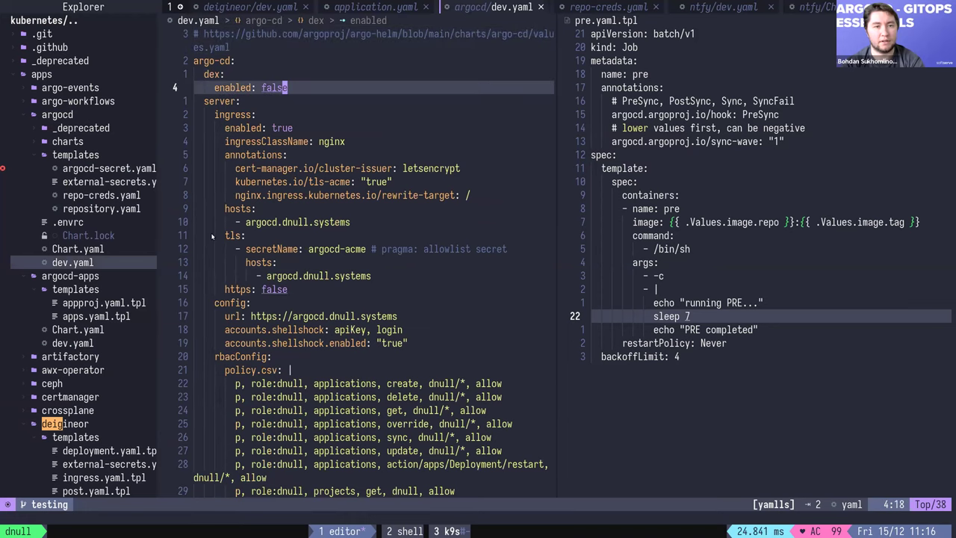
{"action": "key", "text": "k"}
{"action": "key", "text": "k"}
{"action": "key", "text": "shift+o"}
{"action": "type", "text": "crds:"}
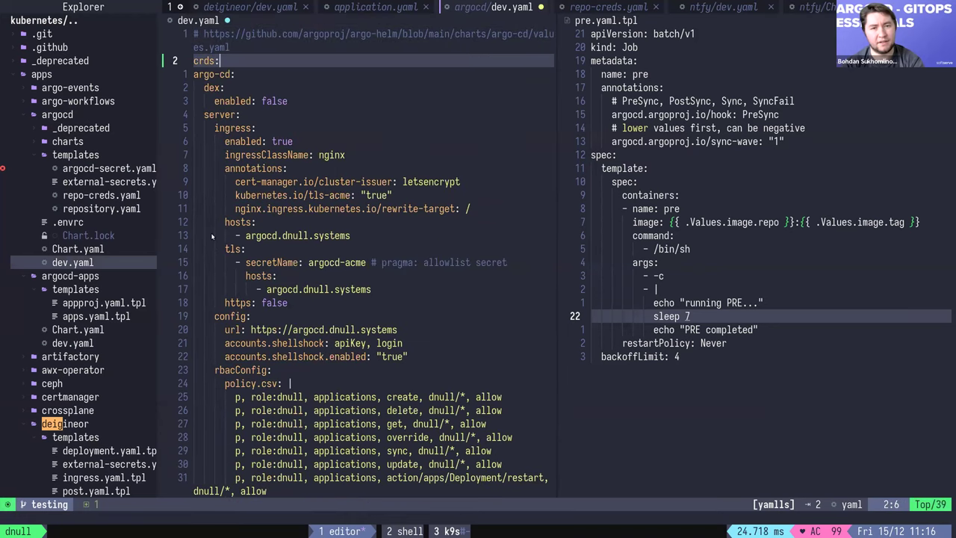
{"action": "key", "text": "Return"}
{"action": "type", "text": "ins"}
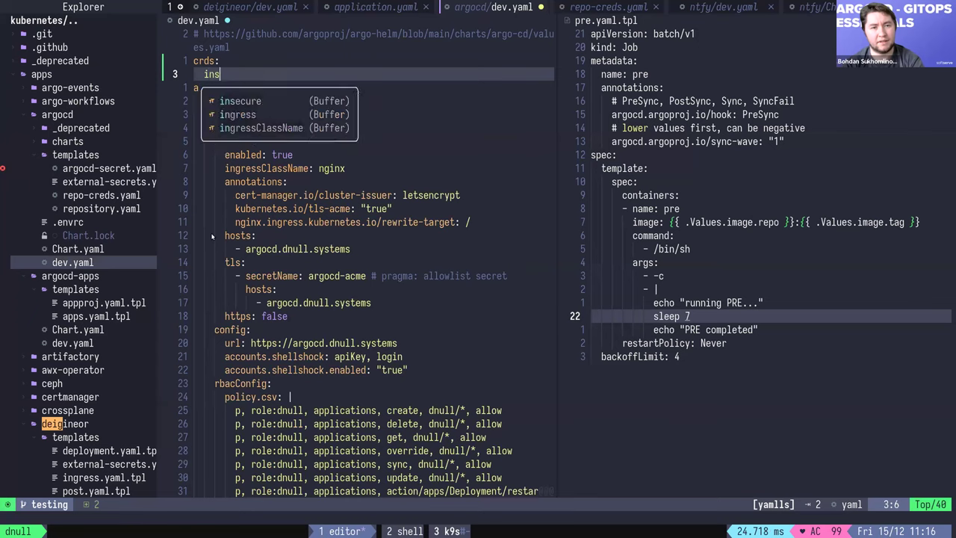
{"action": "type", "text": "tall: false"}
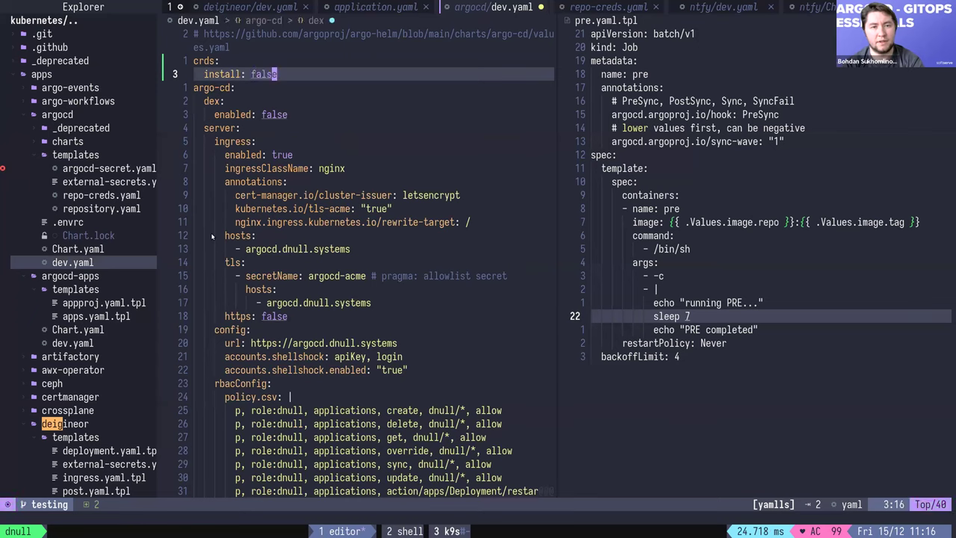
{"action": "key", "text": "Return"}
{"action": "key", "text": "Escape"}
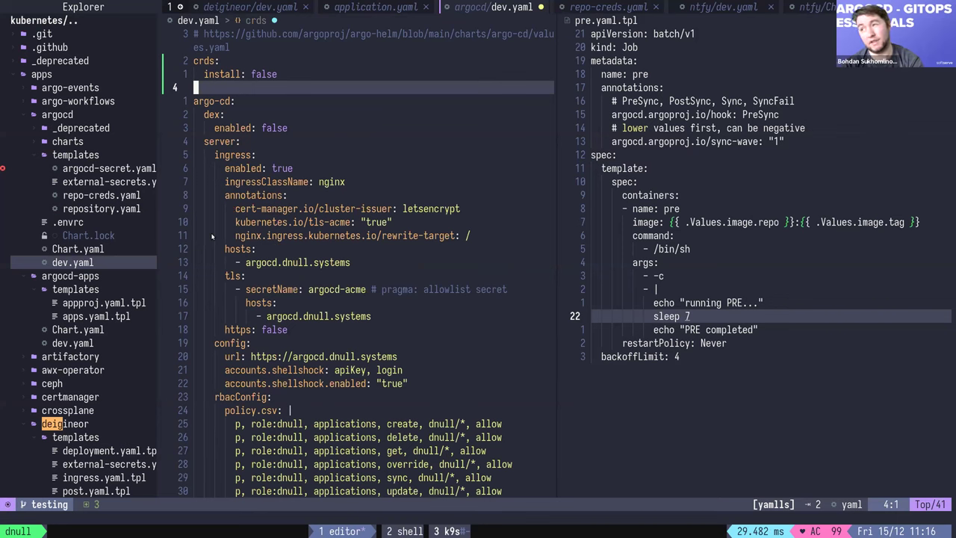
{"action": "key", "text": "d"}
{"action": "key", "text": "d"}
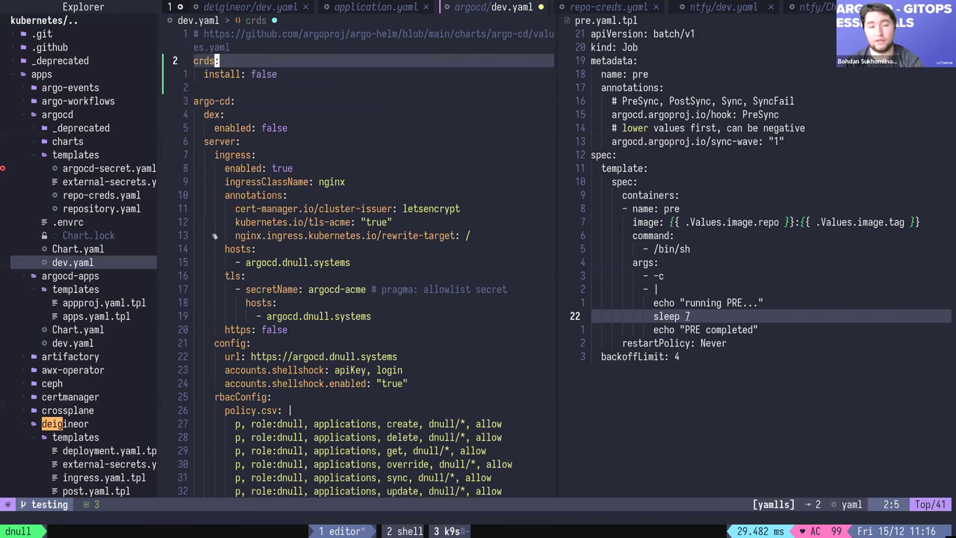
{"action": "key", "text": "alt+Tab"}
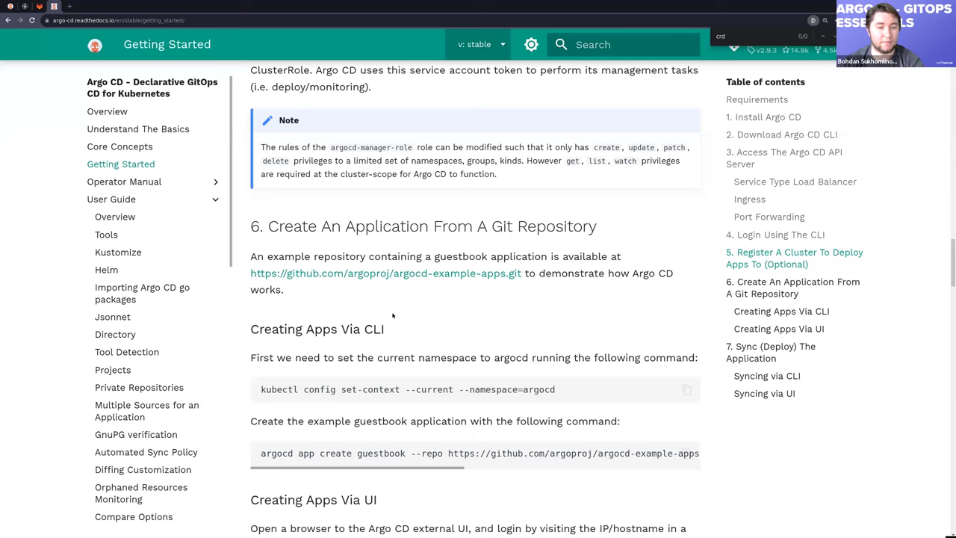
Delete the 'crds:' and 'install: false' lines from the top of argocd's dev.yaml.
{"action": "scroll", "coordinate": [284, 313], "scroll_direction": "down", "scroll_amount": 2}
{"action": "scroll", "coordinate": [170, 354], "scroll_direction": "down", "scroll_amount": 2}
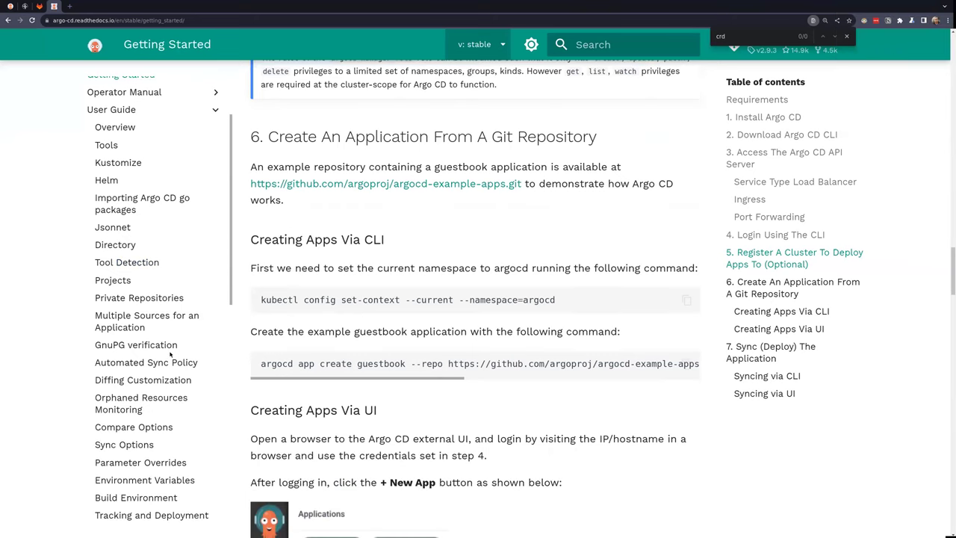
{"action": "key", "text": "alt+Tab"}
{"action": "key", "text": "shift+v"}
{"action": "key", "text": "j"}
{"action": "key", "text": "j"}
{"action": "key", "text": "d"}
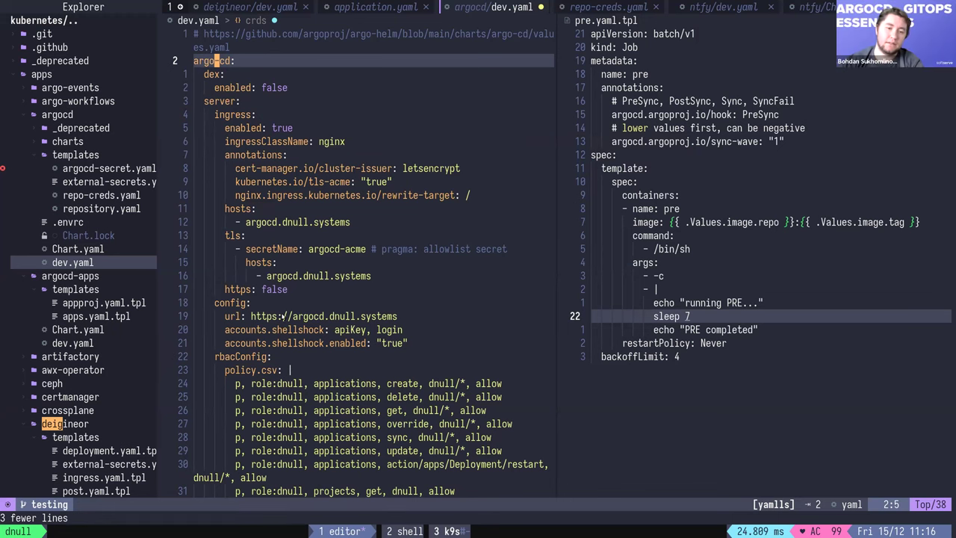
Move from the values file through the docs to the closing THANK YOU slide, then back to the terminal.
{"action": "scroll", "coordinate": [317, 270], "scroll_direction": "down", "scroll_amount": 6}
{"action": "scroll", "coordinate": [317, 271], "scroll_direction": "up", "scroll_amount": 6}
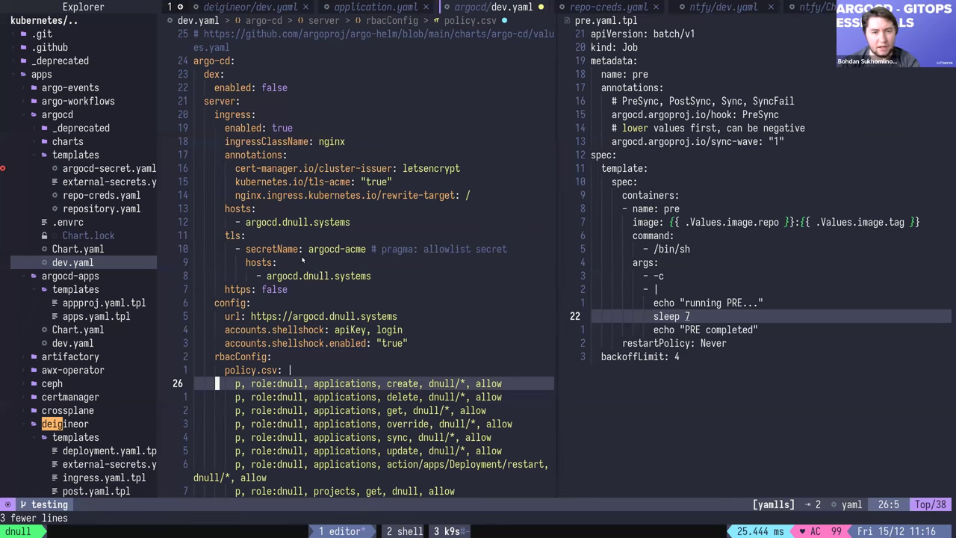
{"action": "scroll", "coordinate": [302, 259], "scroll_direction": "down", "scroll_amount": 4}
{"action": "key", "text": "alt+Tab"}
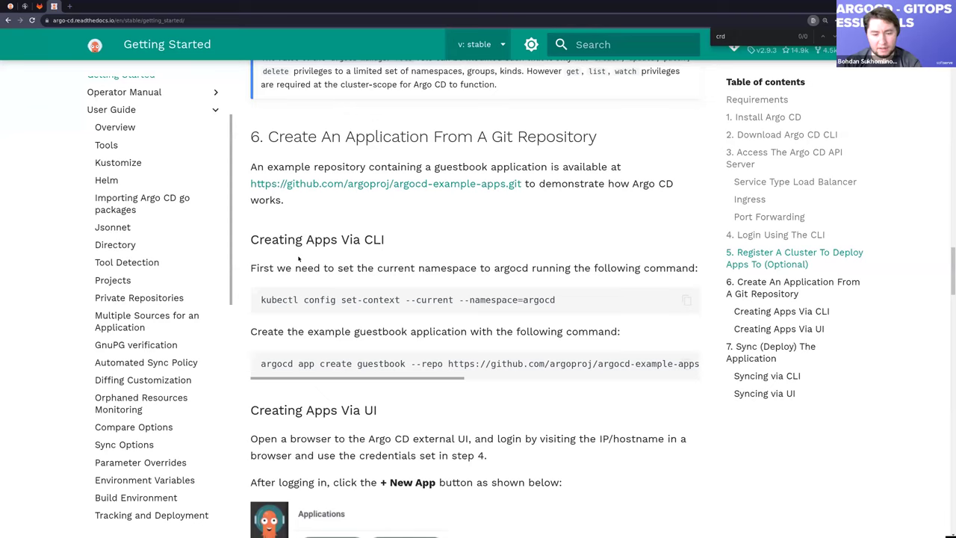
{"action": "key", "text": "alt+Tab"}
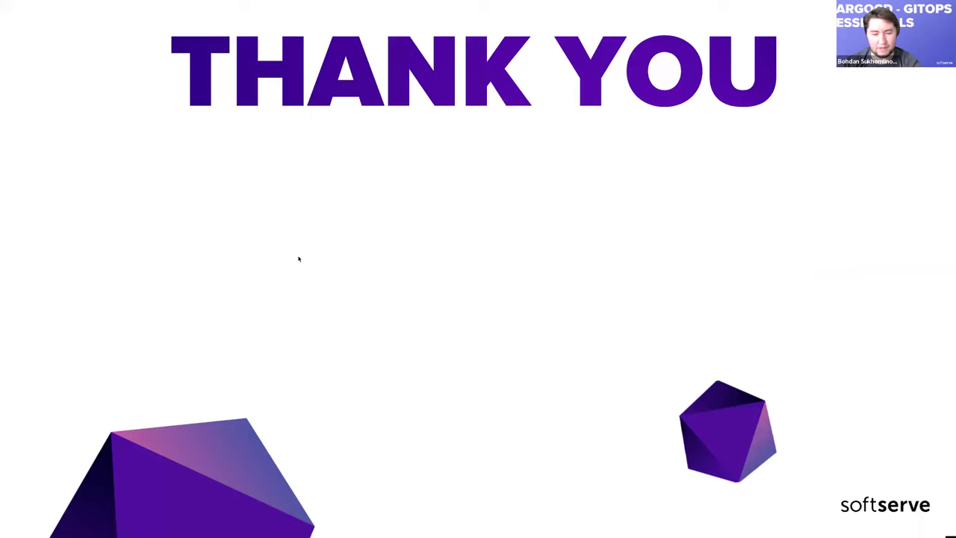
{"action": "key", "text": "alt+Tab"}
{"action": "key", "text": "ctrl+b"}
Run :pods, then :node, and open node i-0428fea6e398006c4 to list its 14 pods.
{"action": "type", "text": "3"}
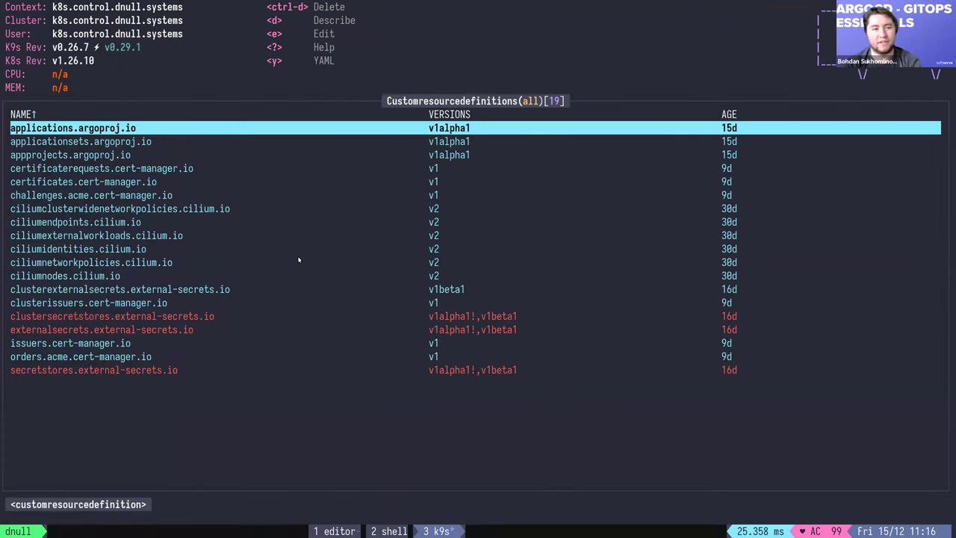
{"action": "type", "text": ":pods"}
{"action": "key", "text": "Return"}
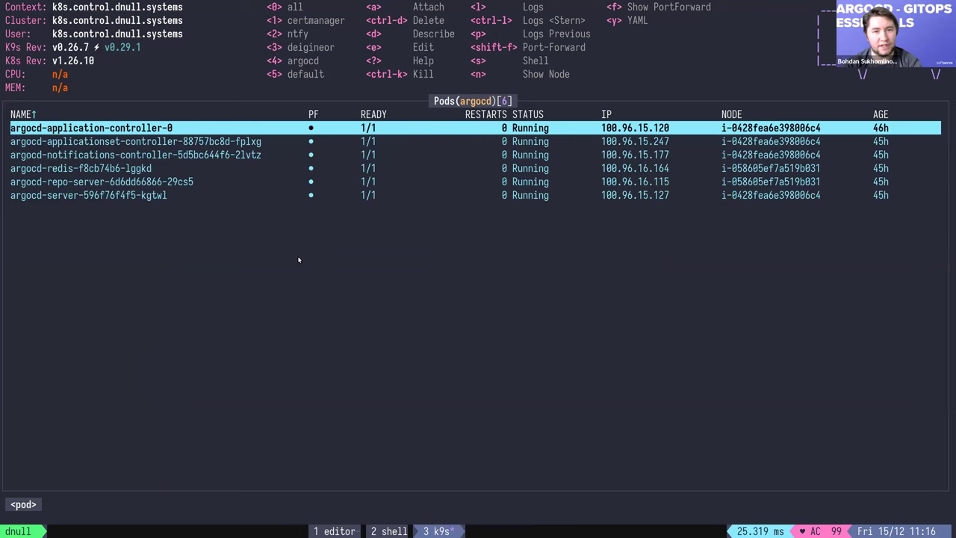
{"action": "key", "text": "Down"}
{"action": "key", "text": "Down"}
{"action": "key", "text": "Down"}
{"action": "key", "text": "Down"}
{"action": "key", "text": "Down"}
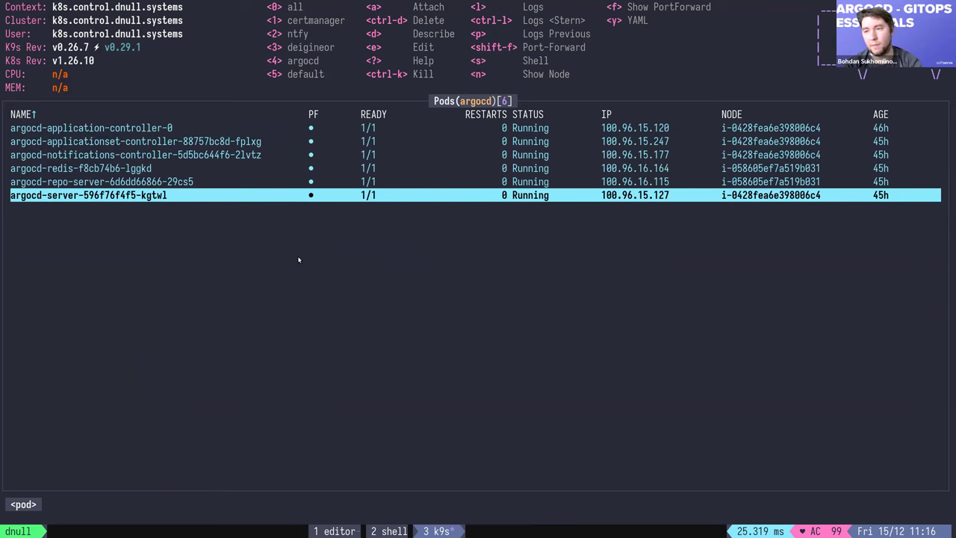
{"action": "key", "text": "colon"}
{"action": "type", "text": "node"}
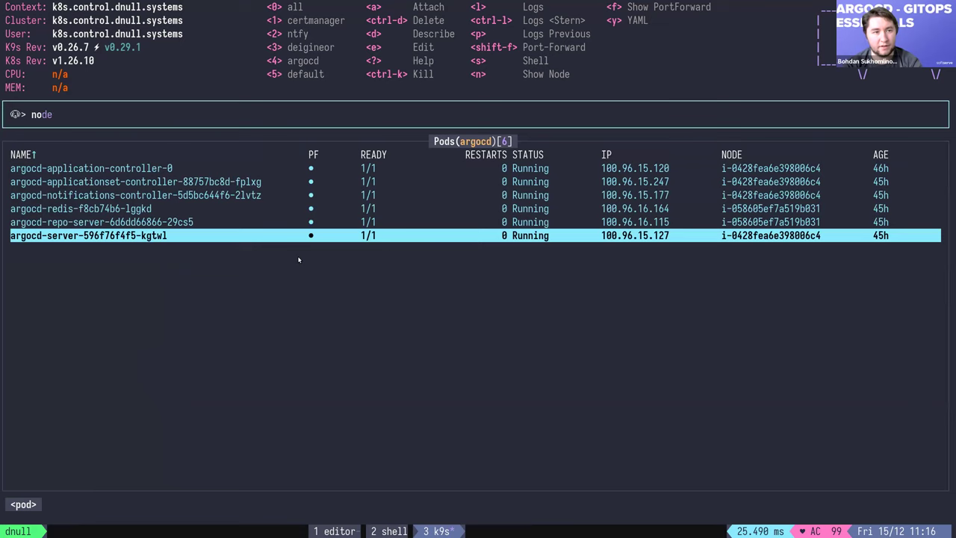
{"action": "key", "text": "Return"}
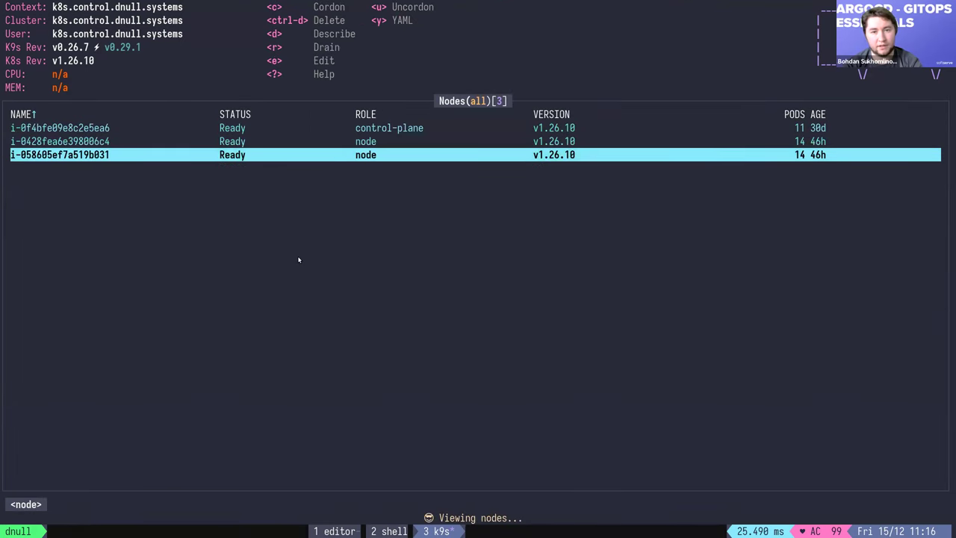
{"action": "key", "text": "Up"}
{"action": "key", "text": "Up"}
{"action": "key", "text": "Down"}
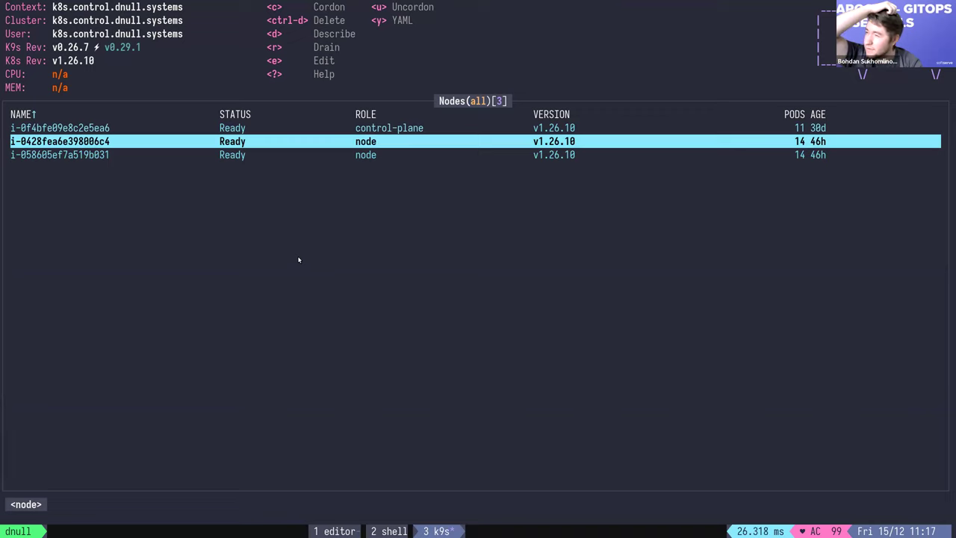
{"action": "key", "text": "Return"}
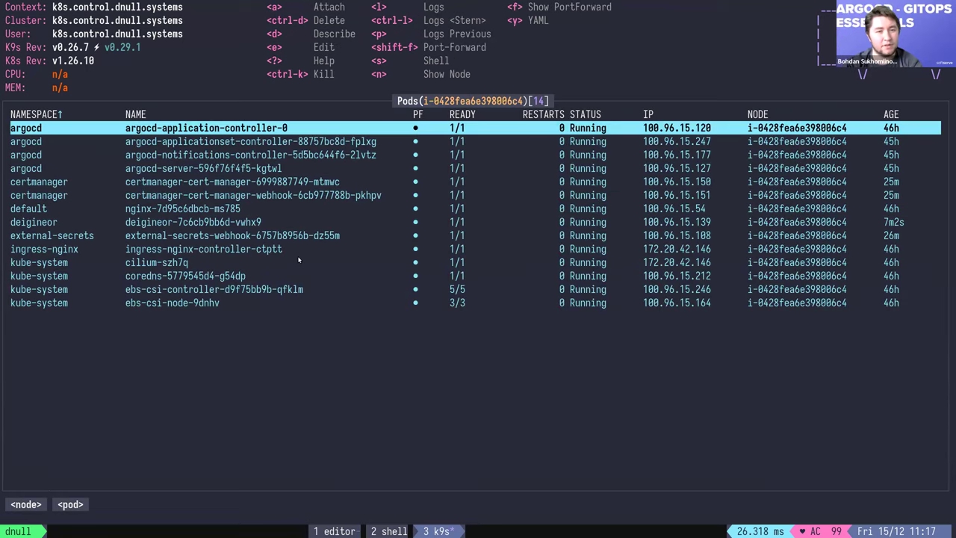
Describe node i-0428fea6e398006c4 and review its allocated resources, including the 400m (20%) CPU request.
{"action": "key", "text": "Escape"}
{"action": "key", "text": "d"}
{"action": "key", "text": "shift+g"}
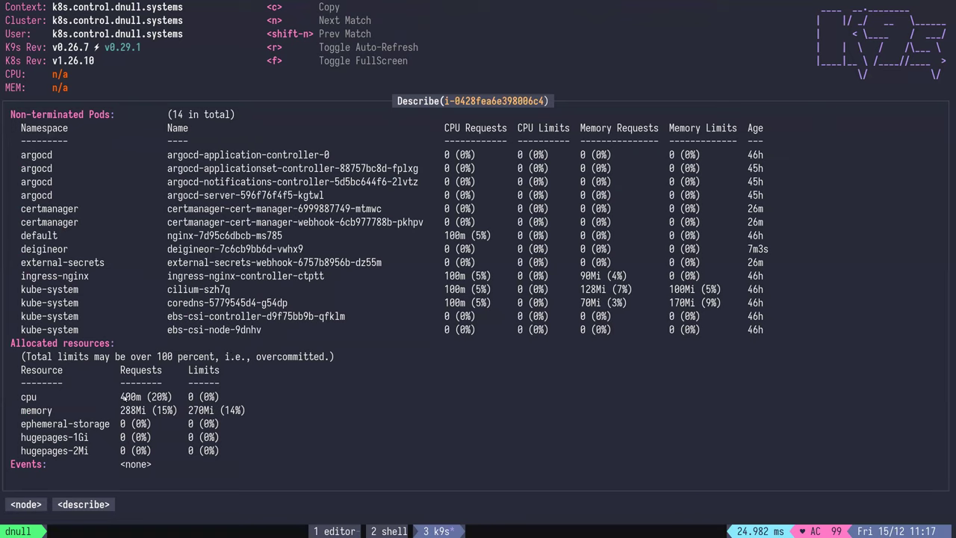
{"action": "left_click_drag", "start_coordinate": [120, 396], "coordinate": [245, 410]}
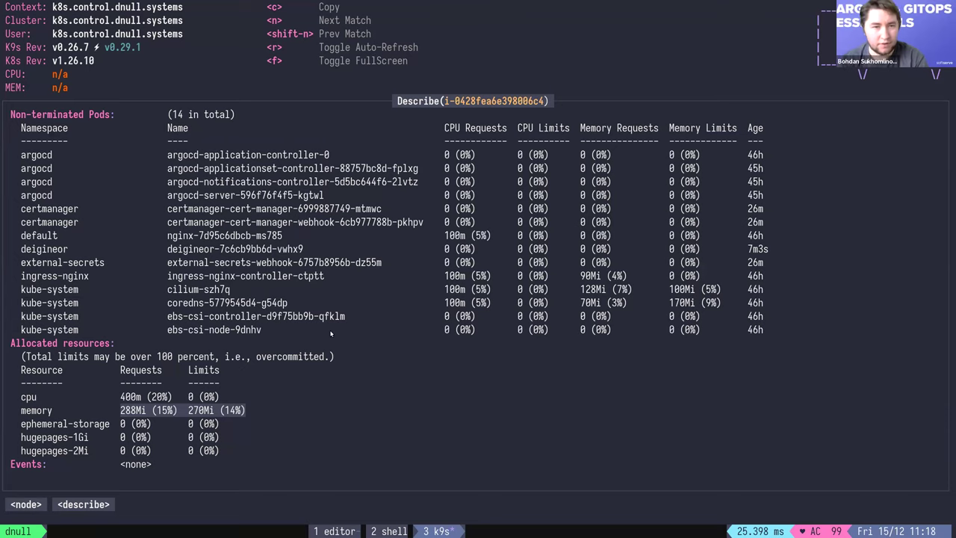
{"action": "key", "text": "Escape"}
List all 39 pods and 18 deployments with :pod and :dp, then return to Argo CD's deigineor app.
{"action": "type", "text": ":pod"}
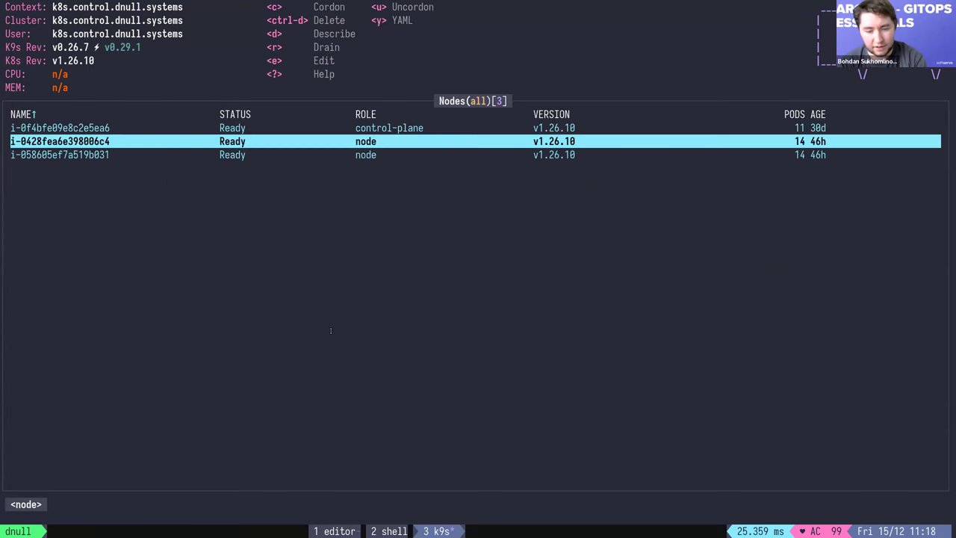
{"action": "key", "text": "Return"}
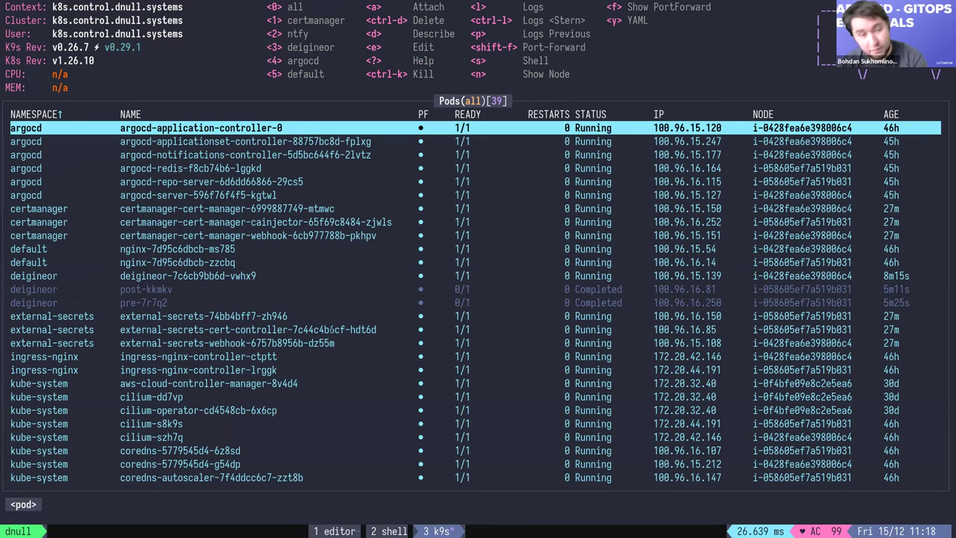
{"action": "type", "text": ":dp"}
{"action": "key", "text": "Return"}
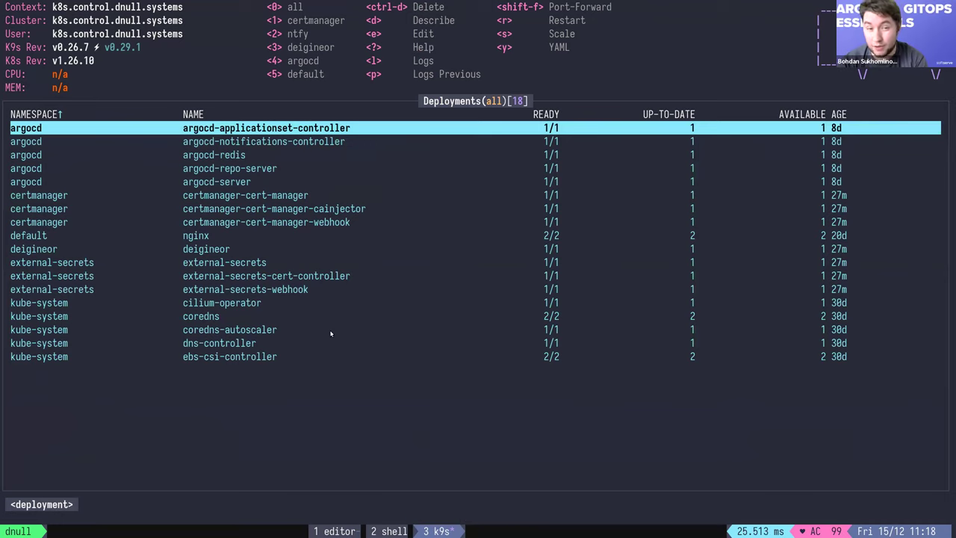
{"action": "key", "text": "Down"}
{"action": "key", "text": "Down"}
{"action": "key", "text": "Up"}
{"action": "key", "text": "Up"}
{"action": "key", "text": "Down"}
{"action": "key", "text": "Down"}
{"action": "key", "text": "Down"}
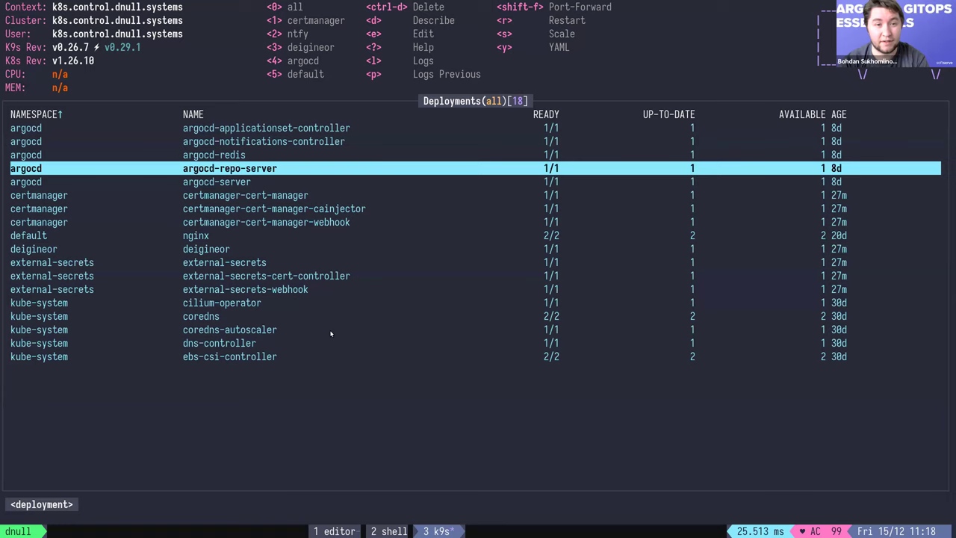
{"action": "key", "text": "Up"}
{"action": "key", "text": "Up"}
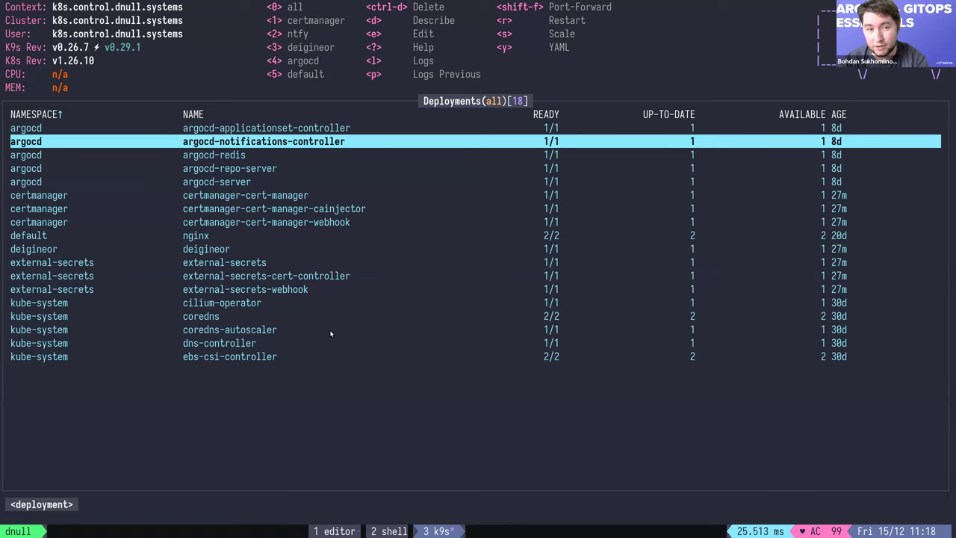
{"action": "key", "text": "Down"}
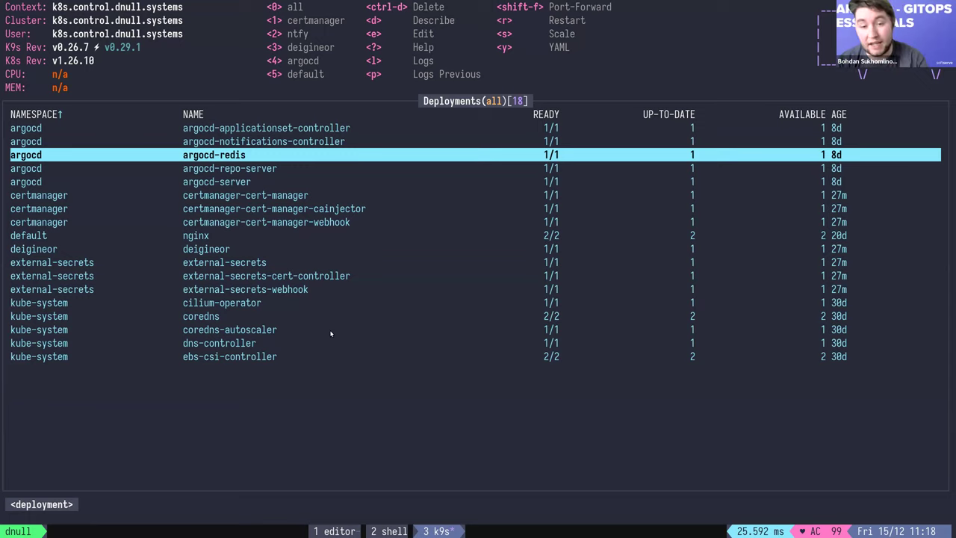
{"action": "key", "text": "alt+Tab"}
{"action": "left_click", "coordinate": [11, 6]}
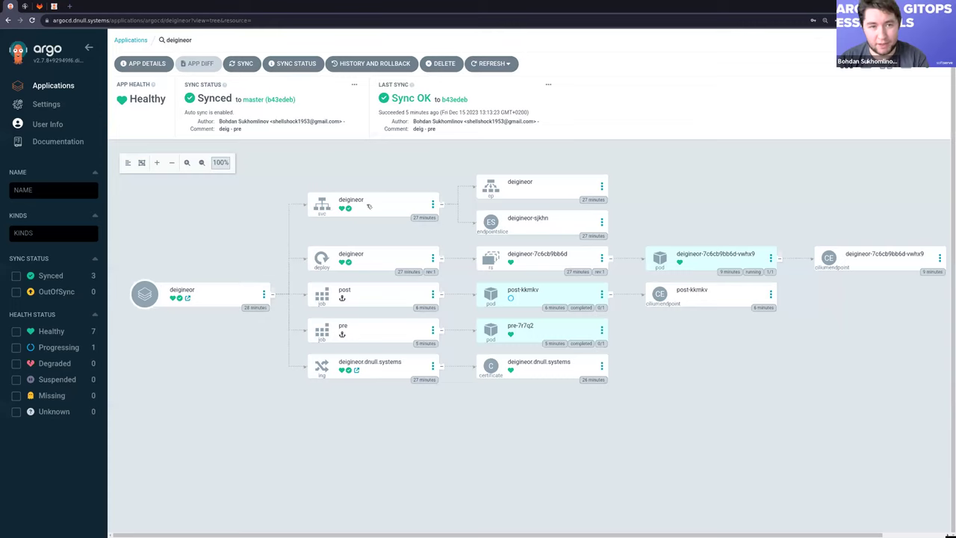
Sync all four applications via Sync Apps with ALL selected, then close the progress dialog and panel.
{"action": "left_click", "coordinate": [131, 39]}
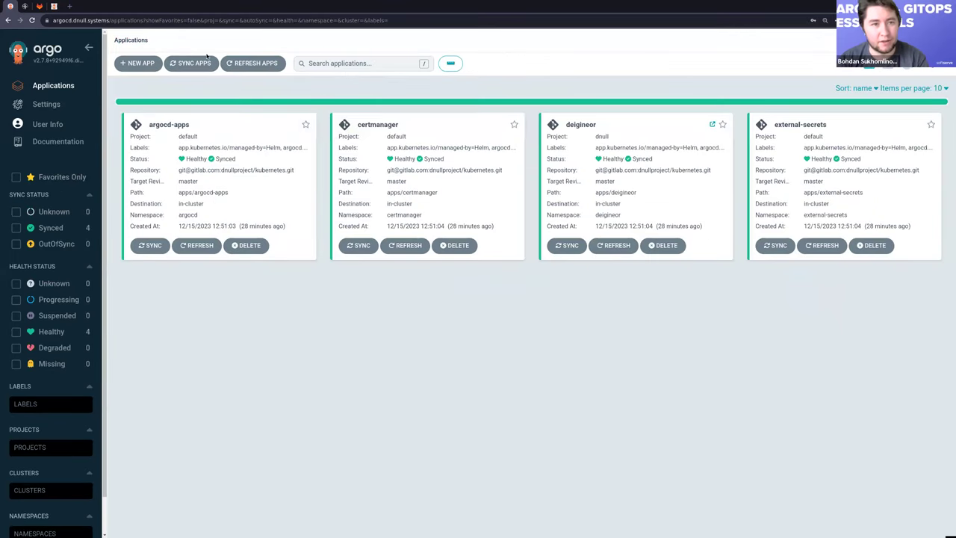
{"action": "left_click", "coordinate": [188, 65]}
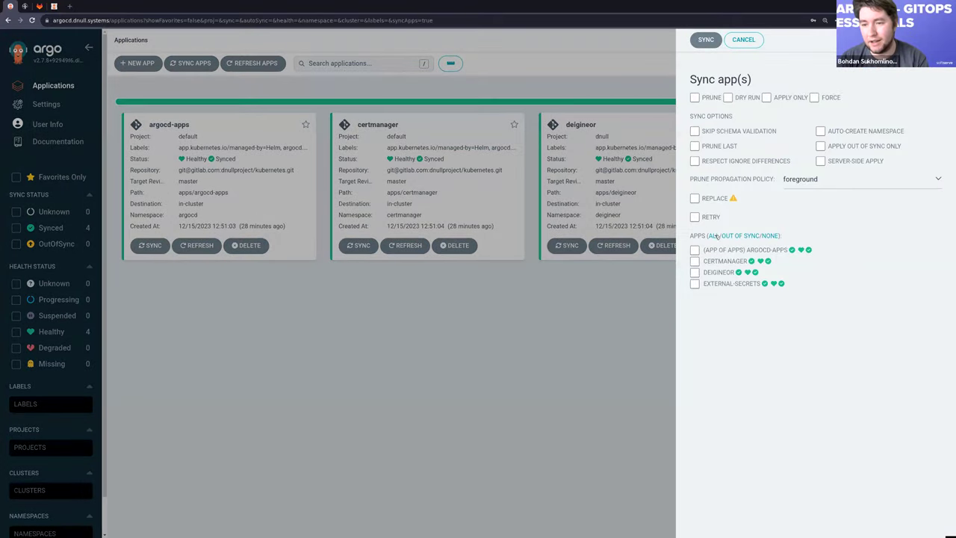
{"action": "left_click", "coordinate": [715, 235]}
{"action": "left_click", "coordinate": [707, 39]}
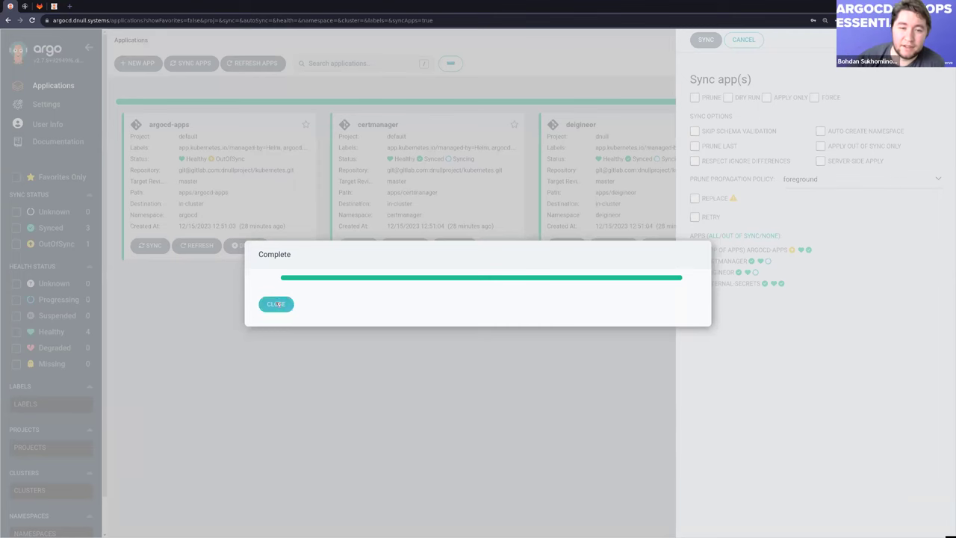
{"action": "left_click", "coordinate": [276, 303]}
{"action": "left_click", "coordinate": [548, 322]}
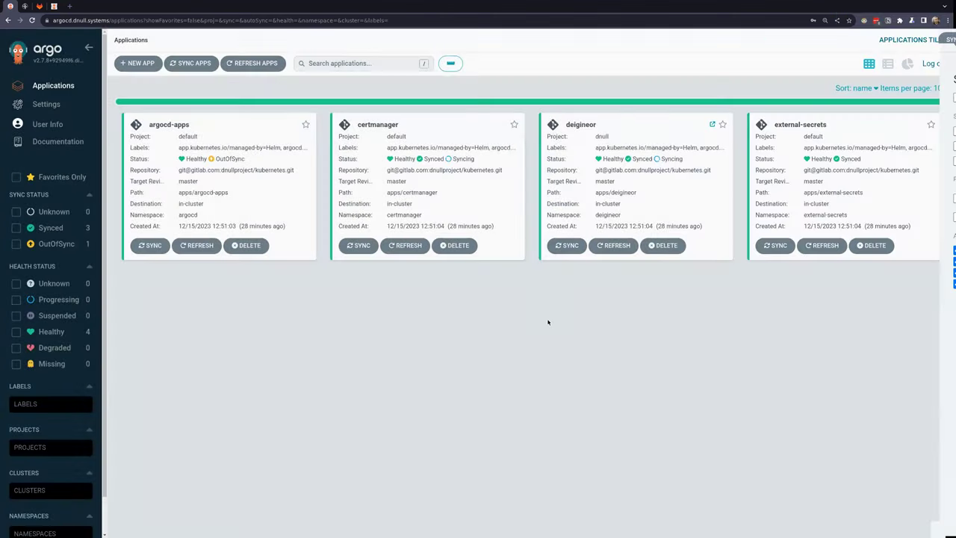